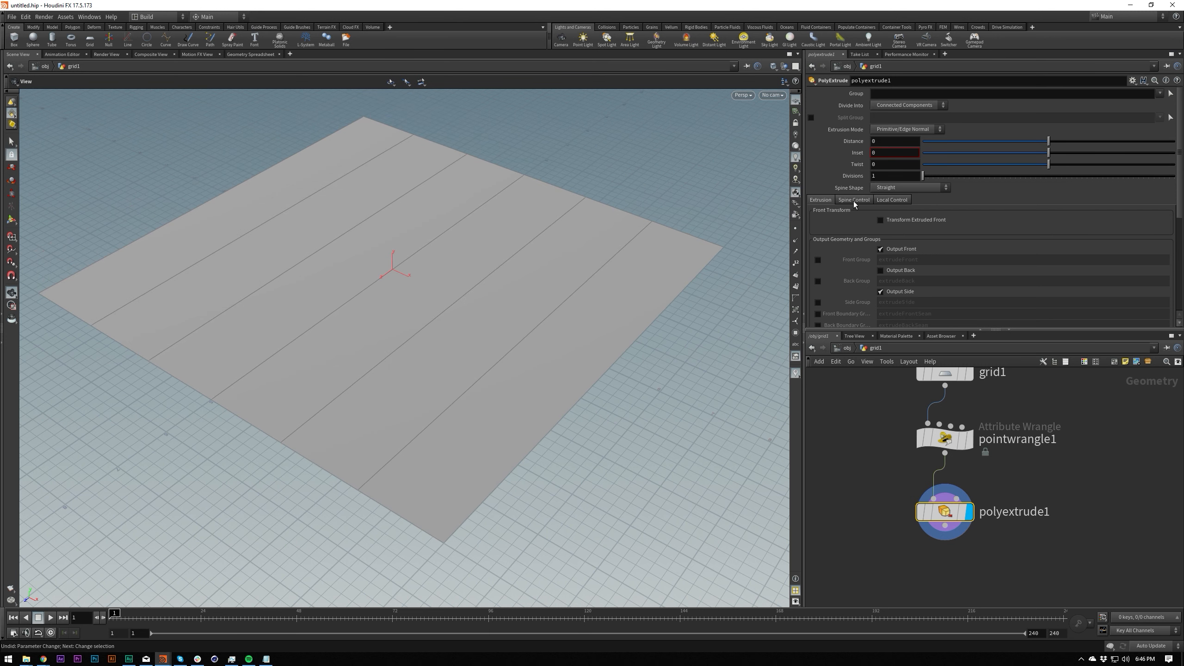
Step: Enable the PolyExtrude's local distance scale attribute and set it to extrude
left_click(897, 201)
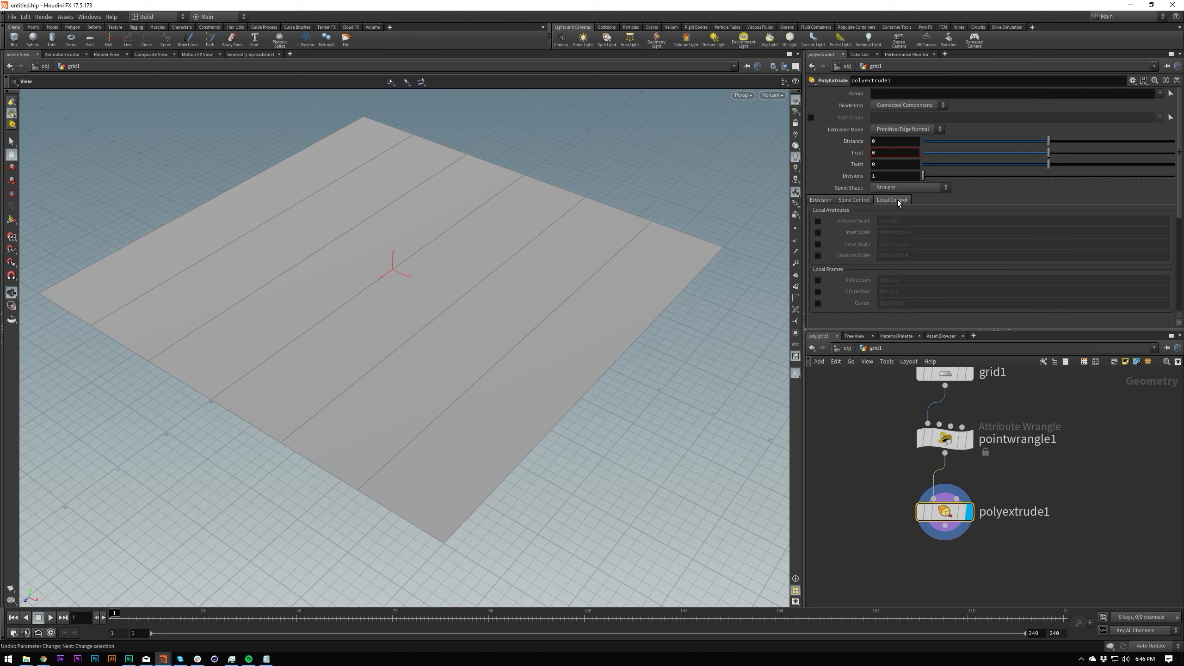
middle_click_drag(897, 144, 989, 140)
key("ctrl+z")
left_click(818, 221)
left_click(922, 218)
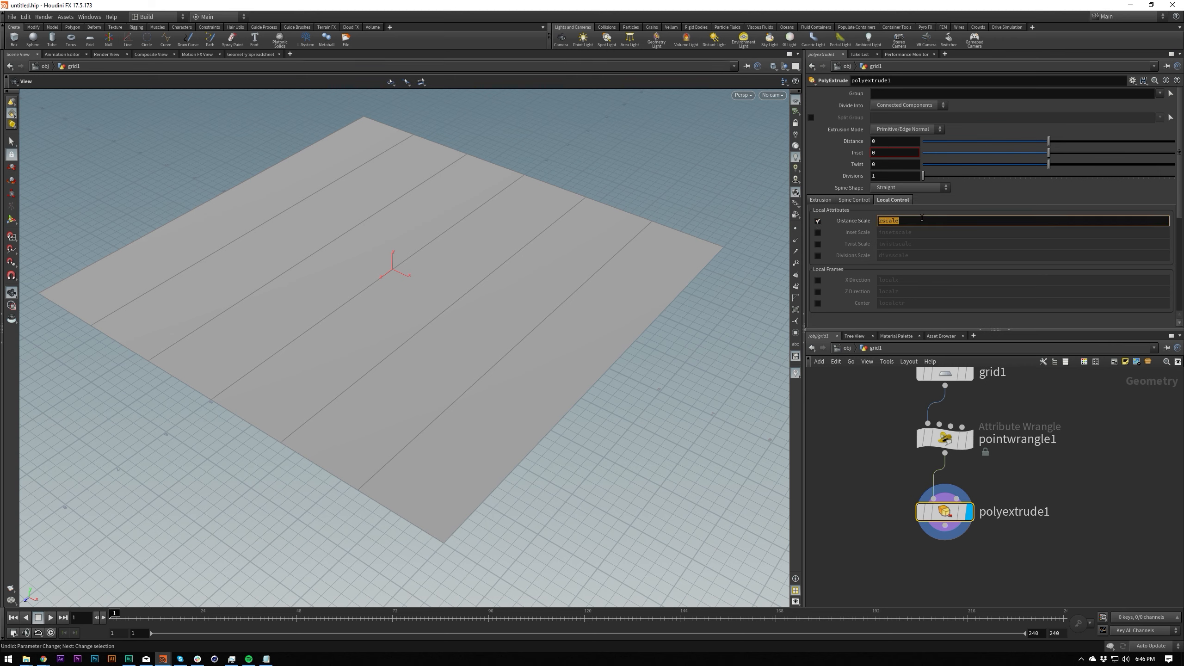
type("extrude")
key("Return")
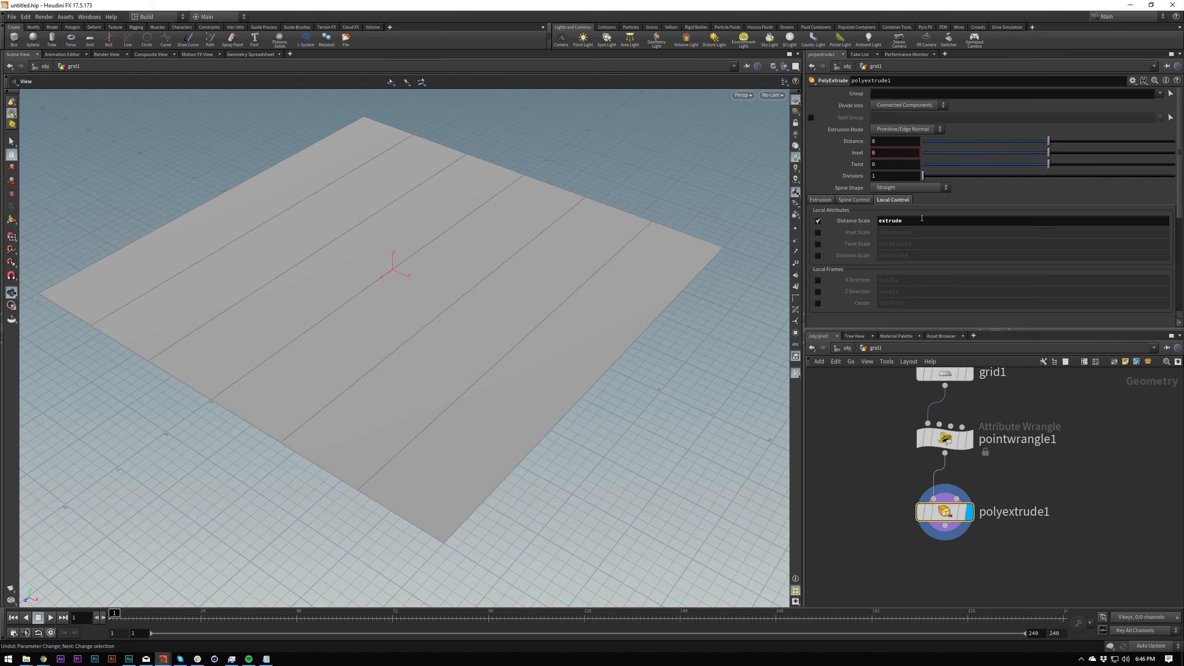
Step: Divide the PolyExtrude into individual elements and raise its distance to 1
left_click(914, 110)
left_click(907, 115)
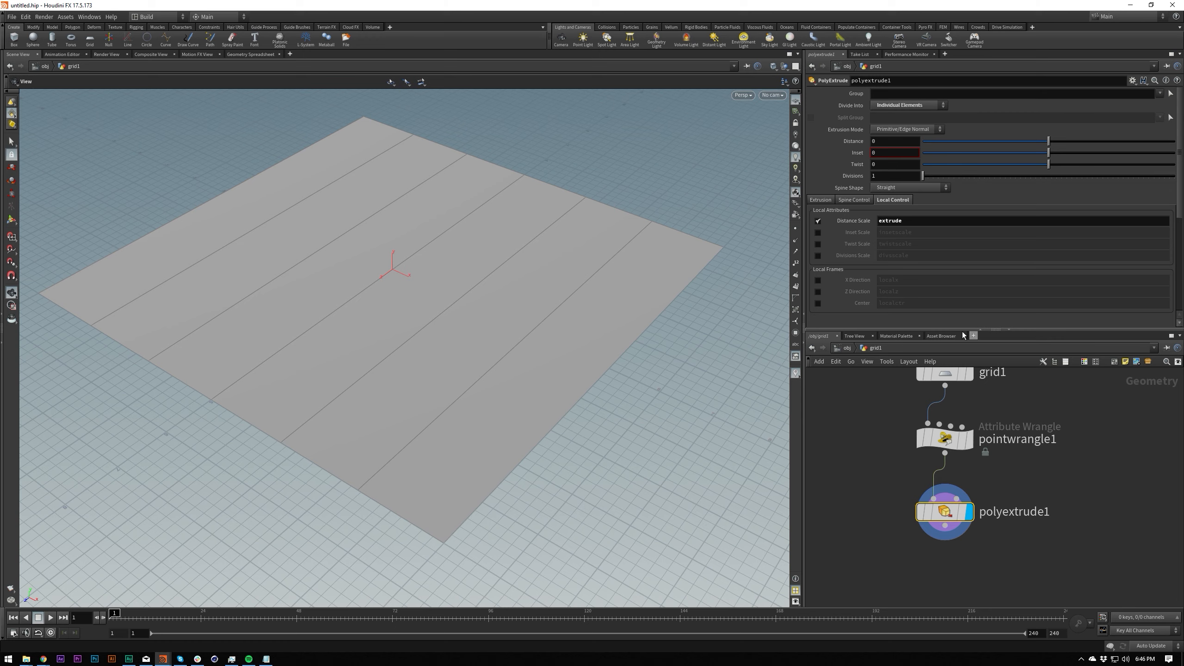
left_click_drag(1054, 142, 1174, 141)
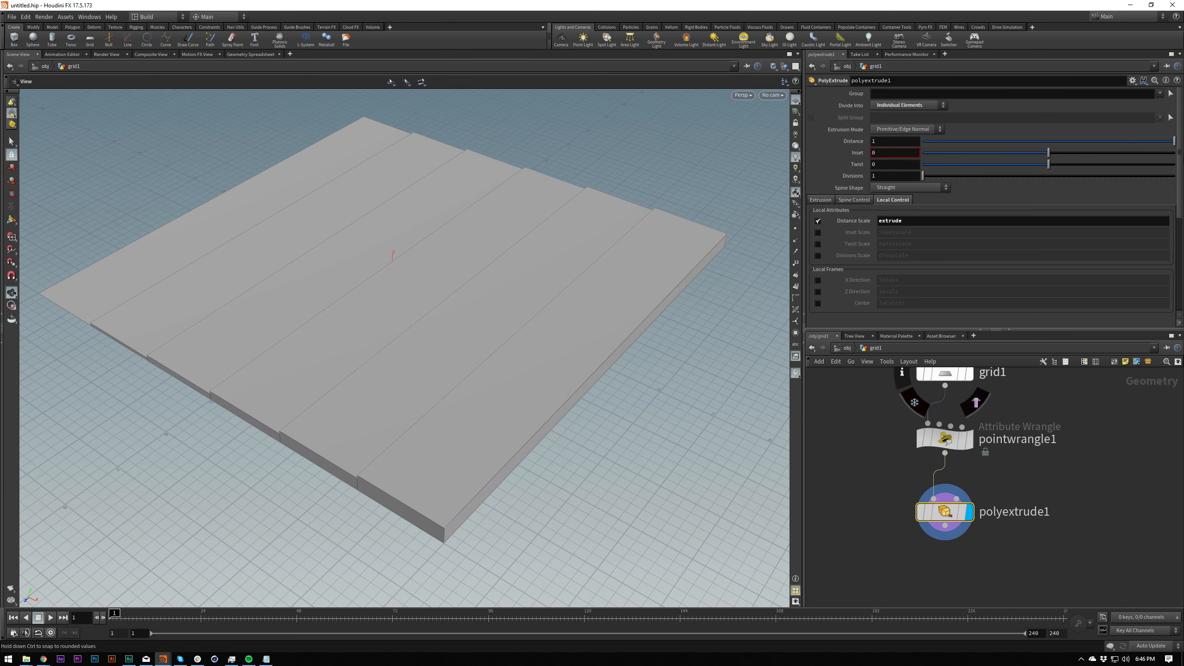
left_click(889, 130)
left_click(889, 149)
key("ctrl+z")
key("ctrl+z")
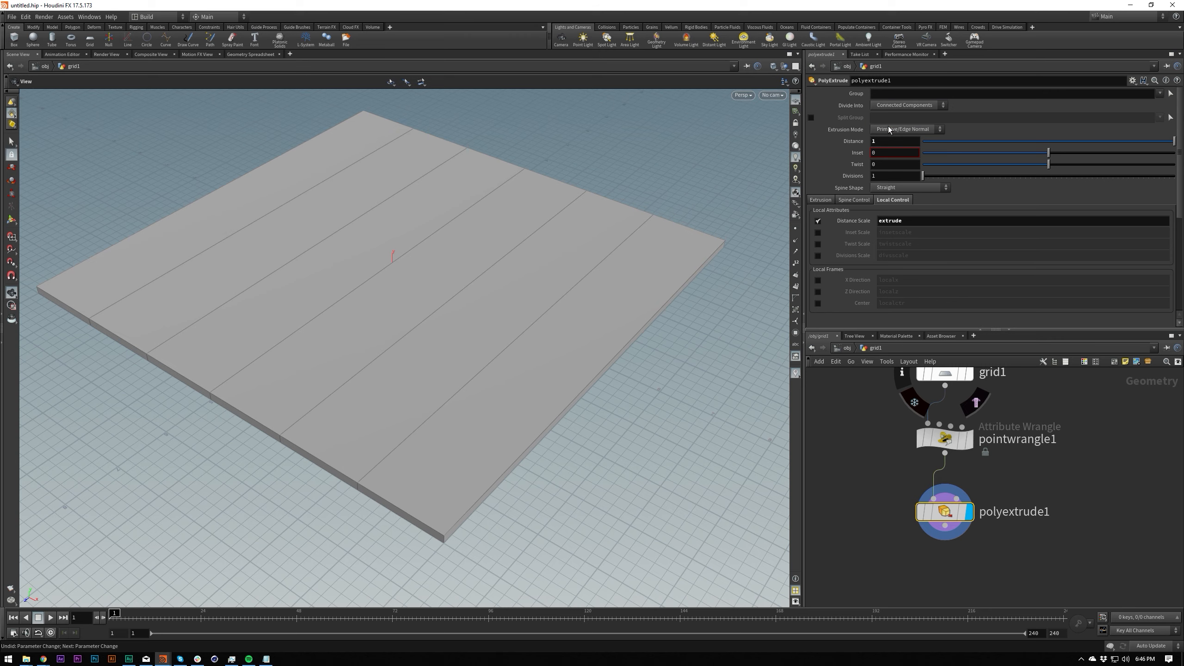
key("ctrl+z")
Step: Set the PolyExtrude distance to 20 to form tall stair blocks
middle_click_drag(884, 139, 1026, 138)
double_click(882, 141)
type("20")
key("Return")
scroll(164, 296, "down", 5)
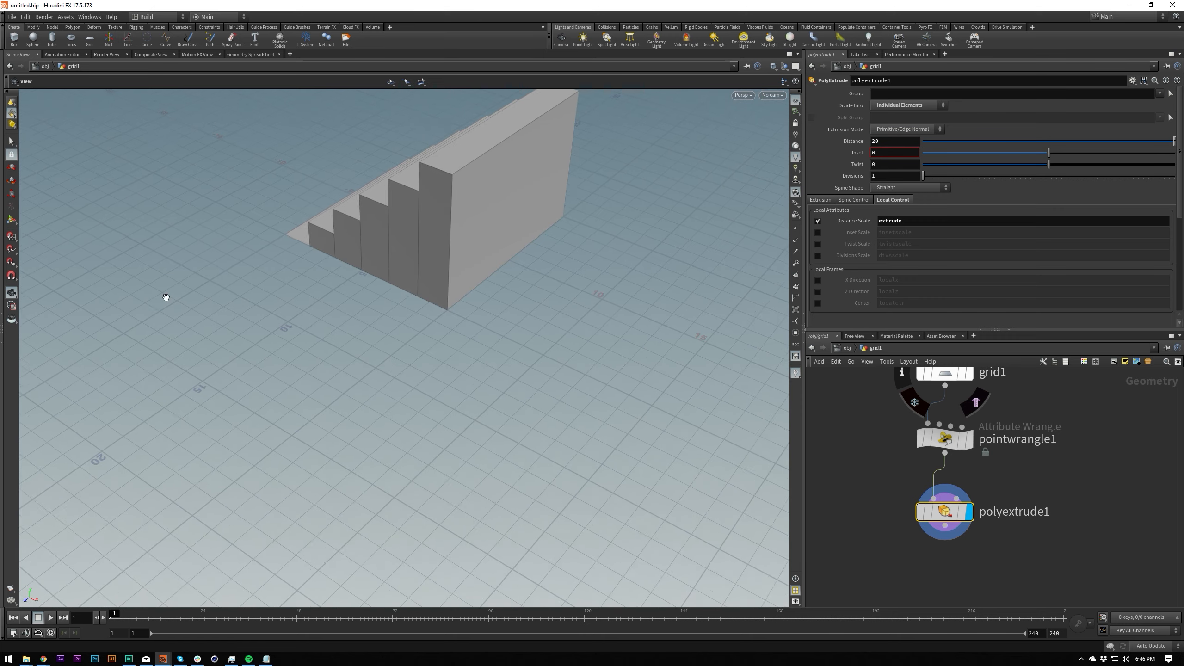
left_click_drag(164, 296, 407, 260)
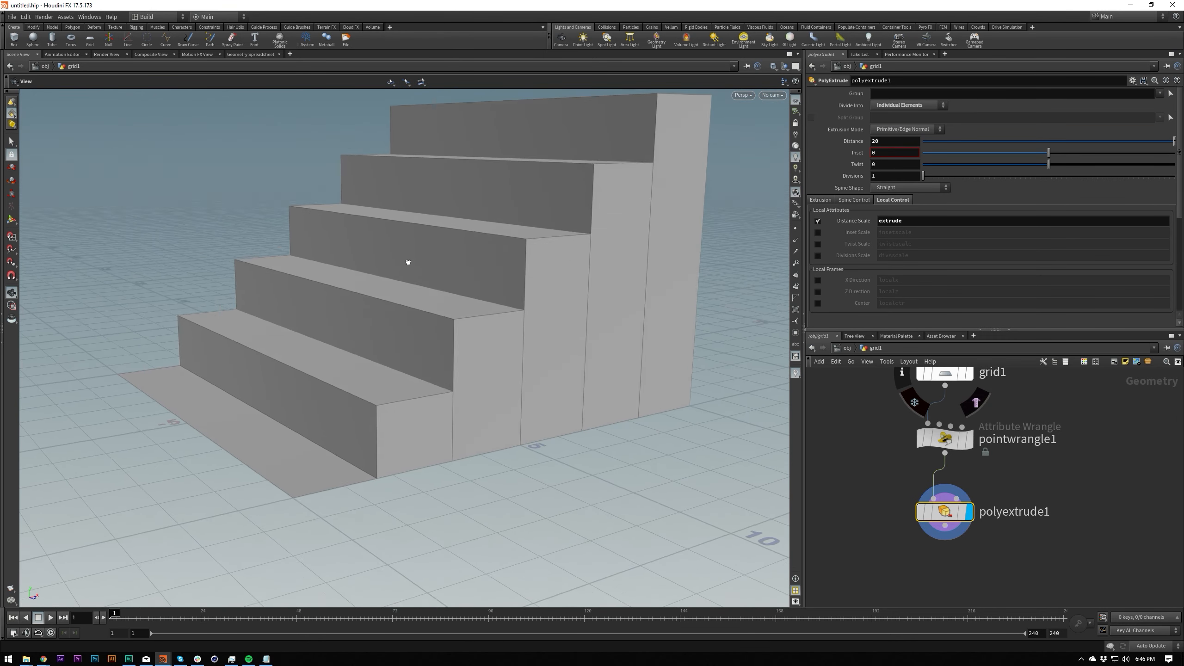
Step: Set the Min parameter of pointwrangle1 to 0.1
left_click(945, 439)
left_click(892, 256)
type(".1")
key("Return")
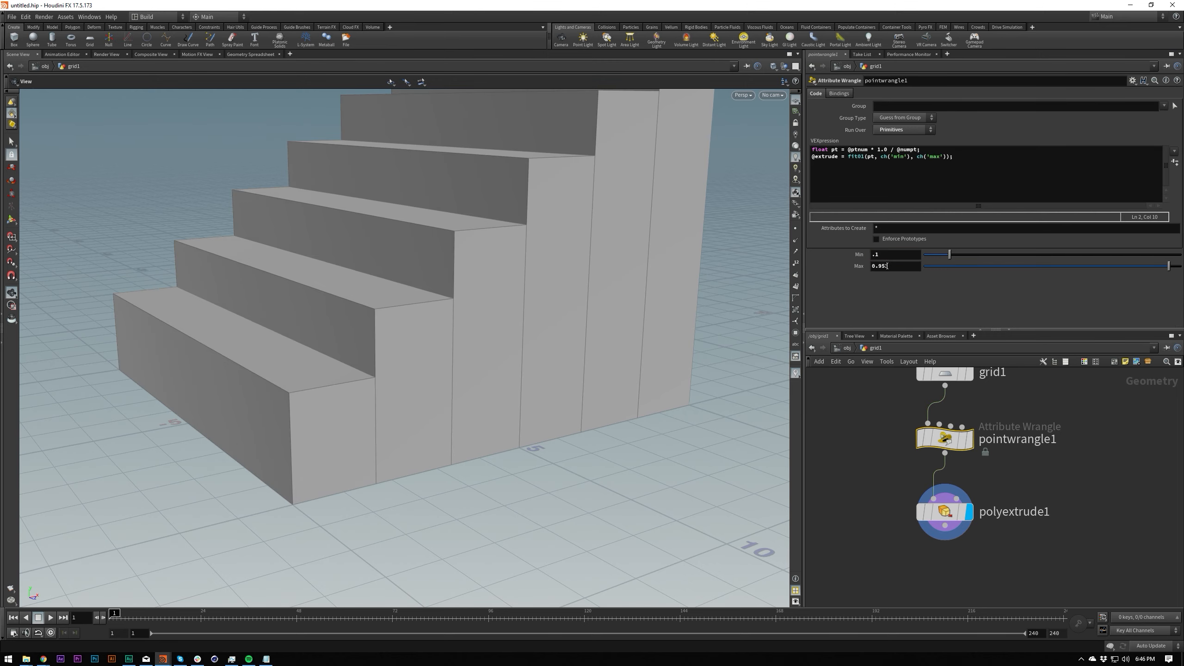
Step: Try smaller Min values on the wrangle, ending with 0.03
left_click_drag(720, 268, 419, 392)
left_click(900, 258)
type("5")
key("Return")
left_click(891, 258)
type("2")
key("BackSpace")
key("BackSpace")
type("2")
key("Return")
left_click(891, 259)
key("BackSpace")
type("3")
key("Return")
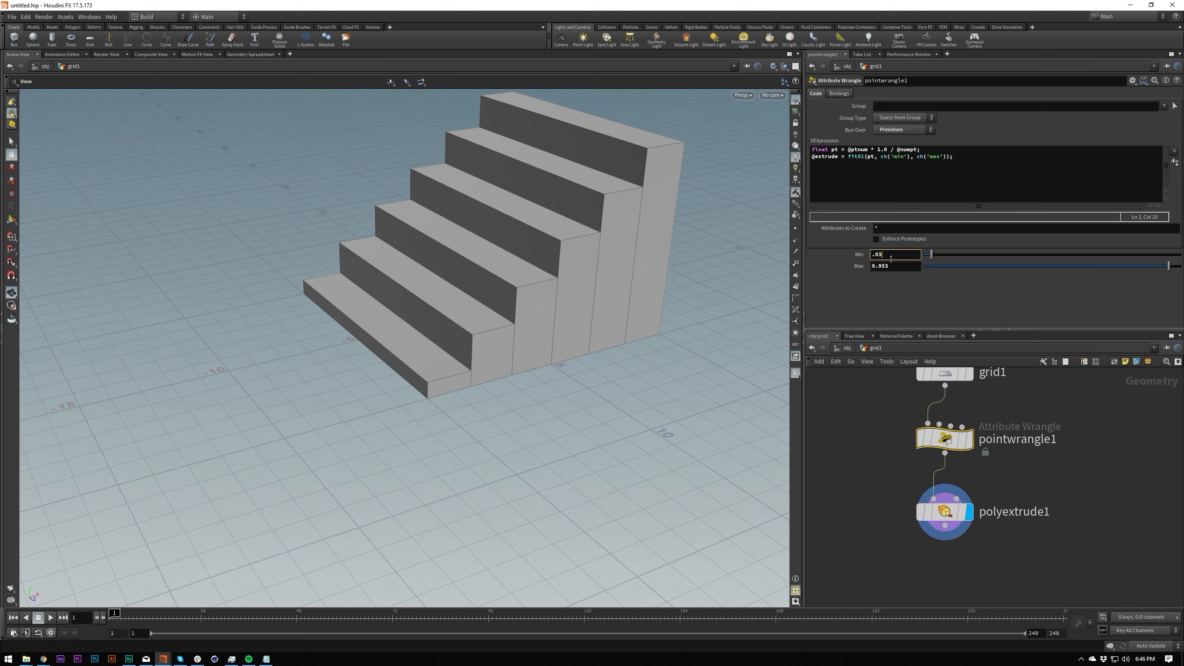
Step: Undo the last Min change and adjust the wrangle's Min to 0.063
key("ctrl+z")
left_click(894, 258)
middle_click_drag(894, 258, 991, 299)
left_click_drag(606, 210, 479, 333)
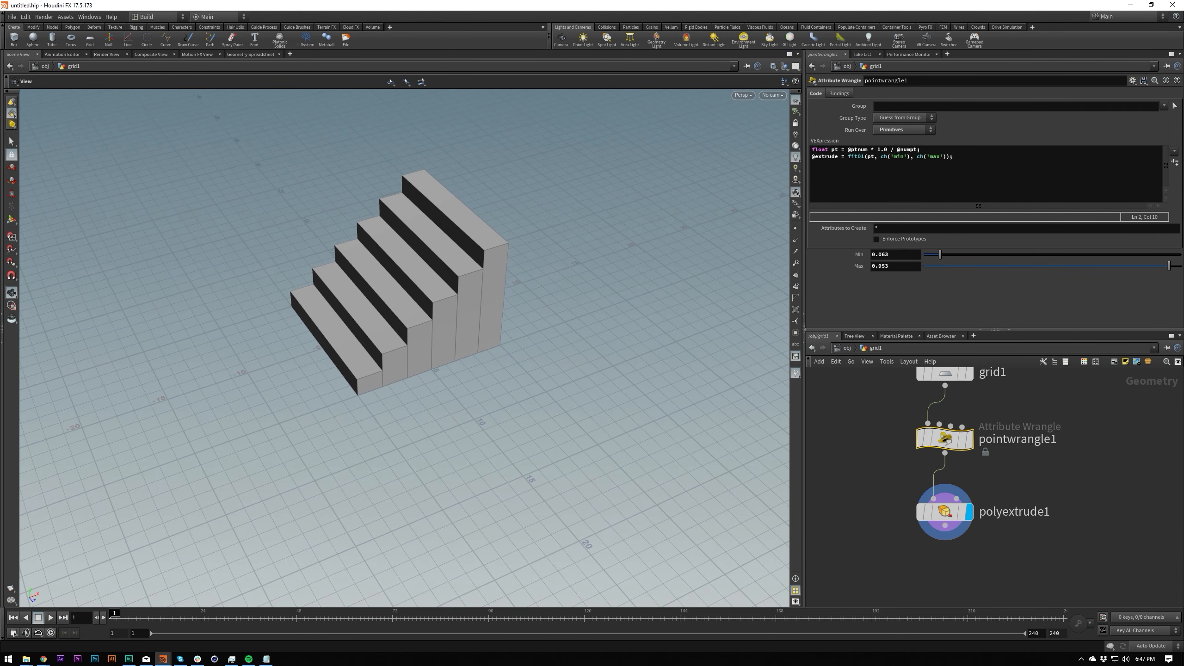
left_click_drag(515, 402, 640, 178)
key("s")
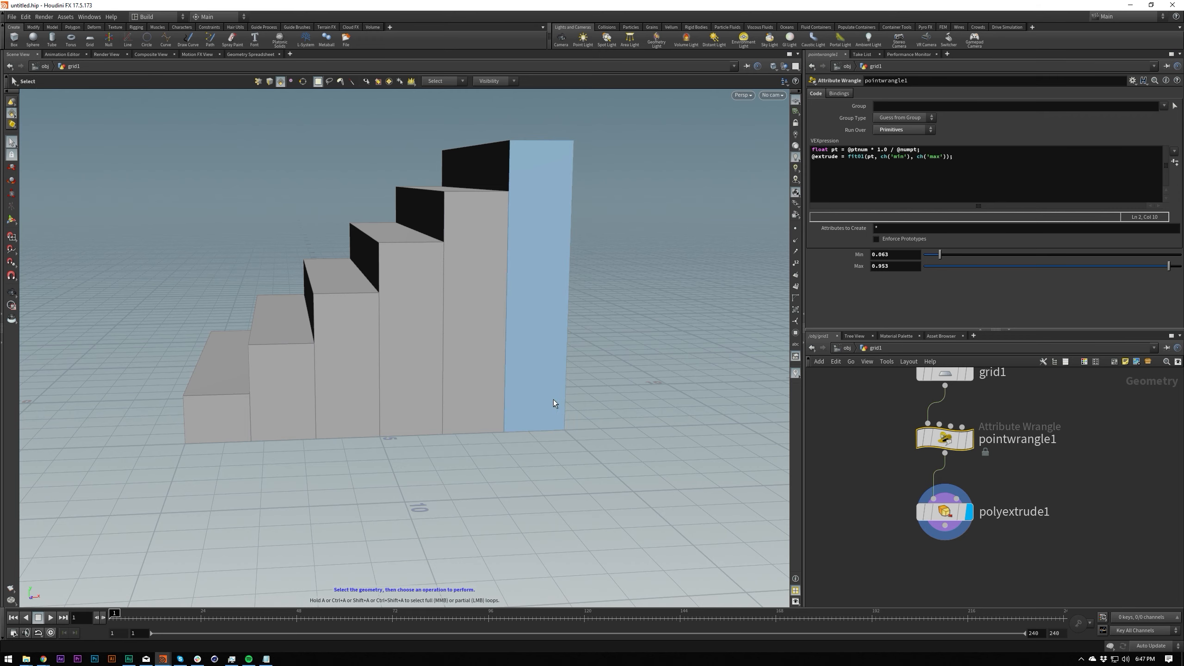
key("Escape")
key("s")
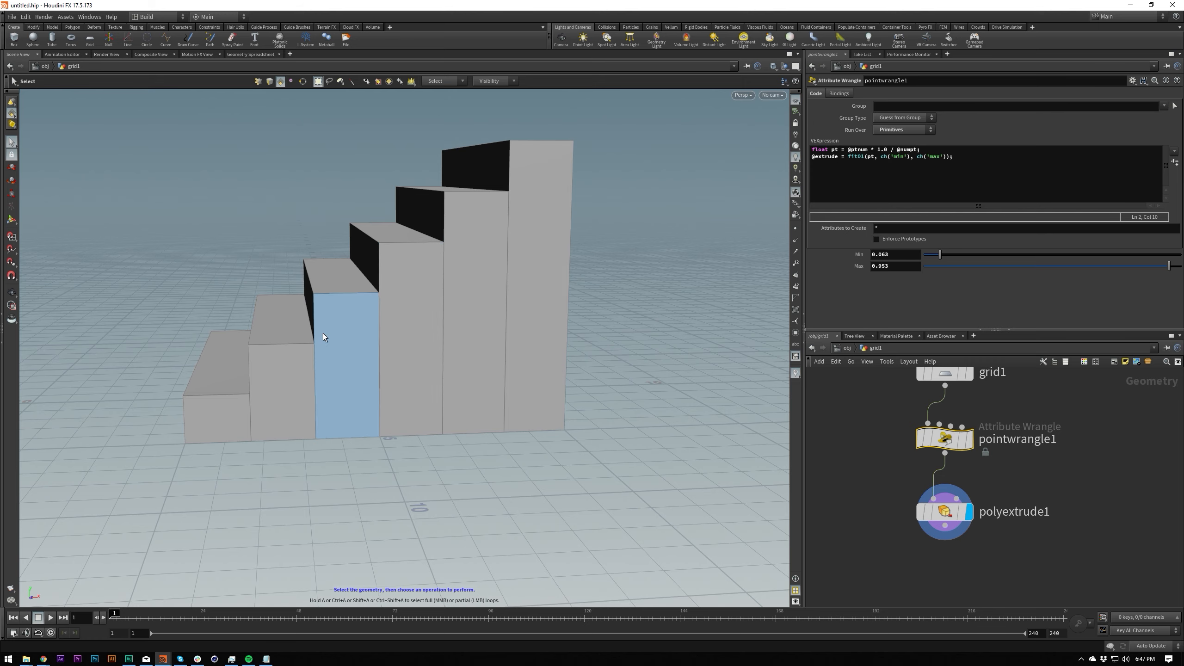
left_click_drag(323, 334, 50, 389, "alt")
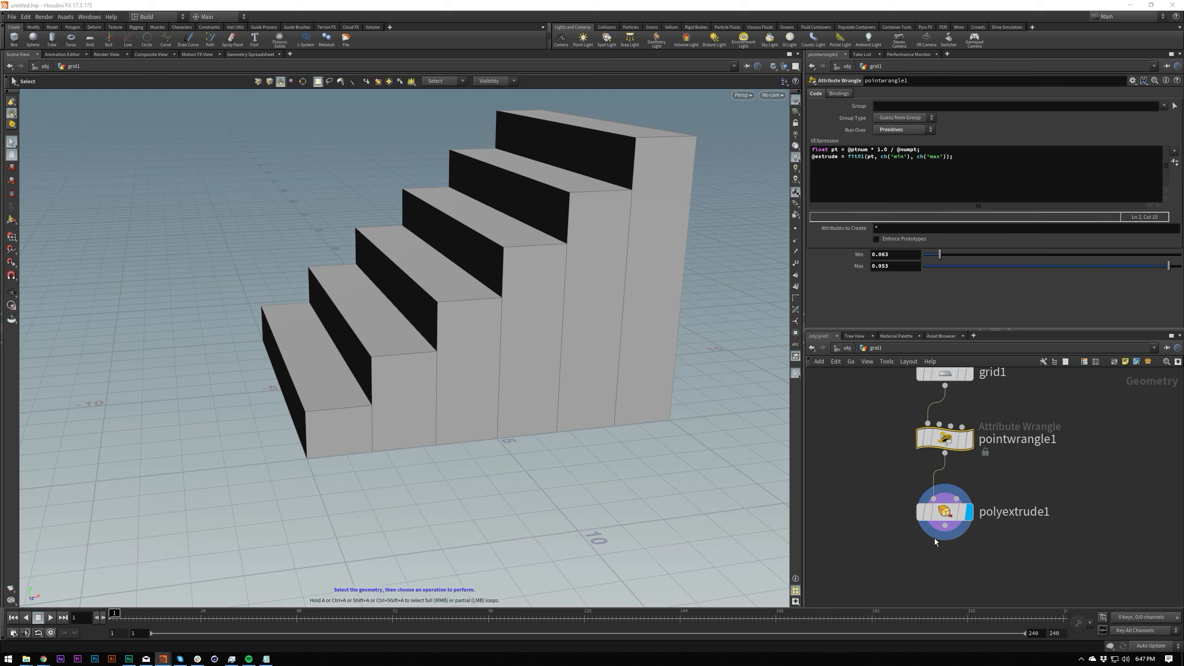
Step: Add a Boolean node fed by polyextrude1 and display its result
key("Tab")
type("bool")
key("Return")
left_click(942, 556)
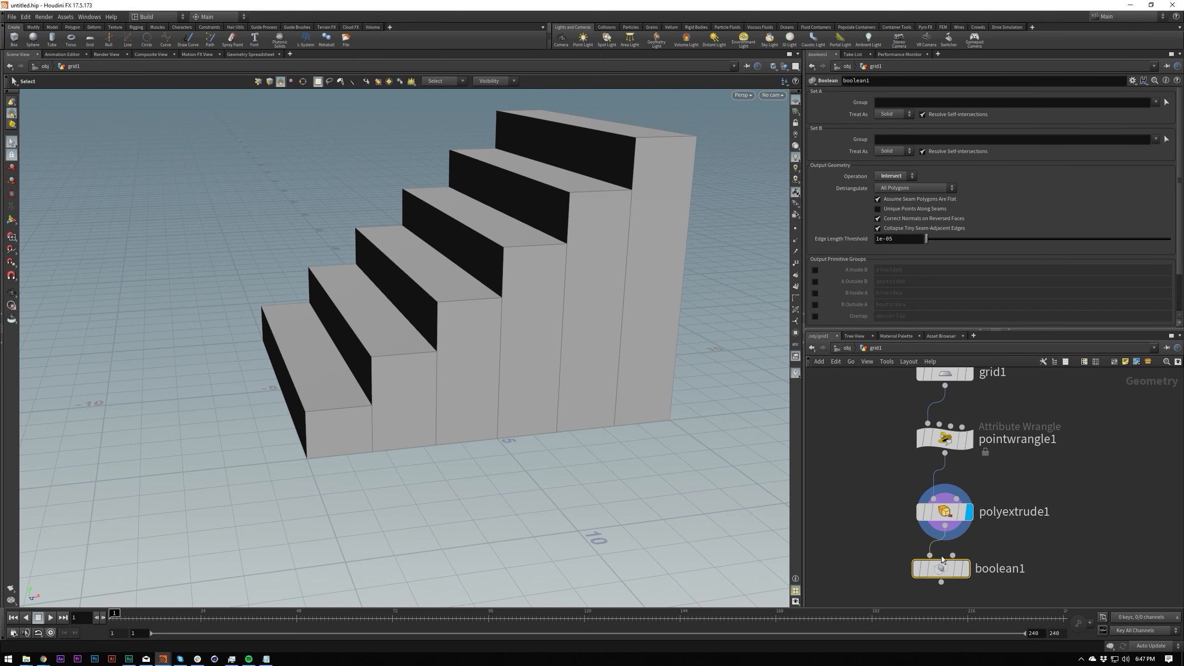
left_click_drag(945, 569, 949, 575)
left_click(969, 575)
middle_click_drag(915, 582, 888, 459)
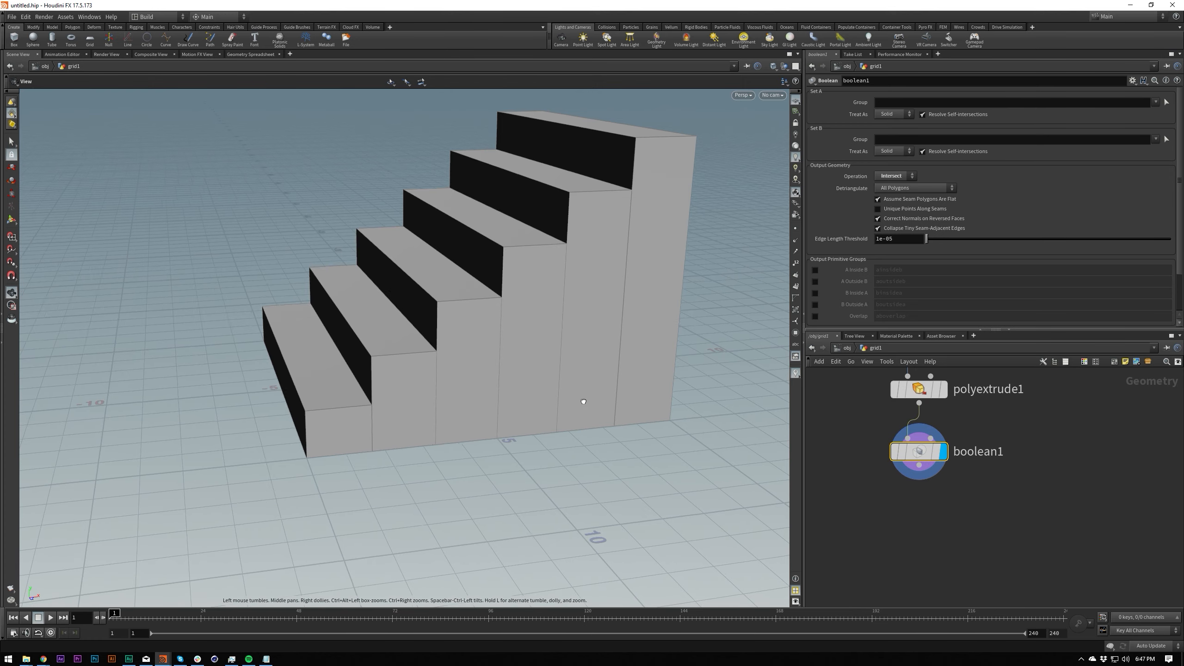
left_click_drag(727, 359, 640, 357, "alt")
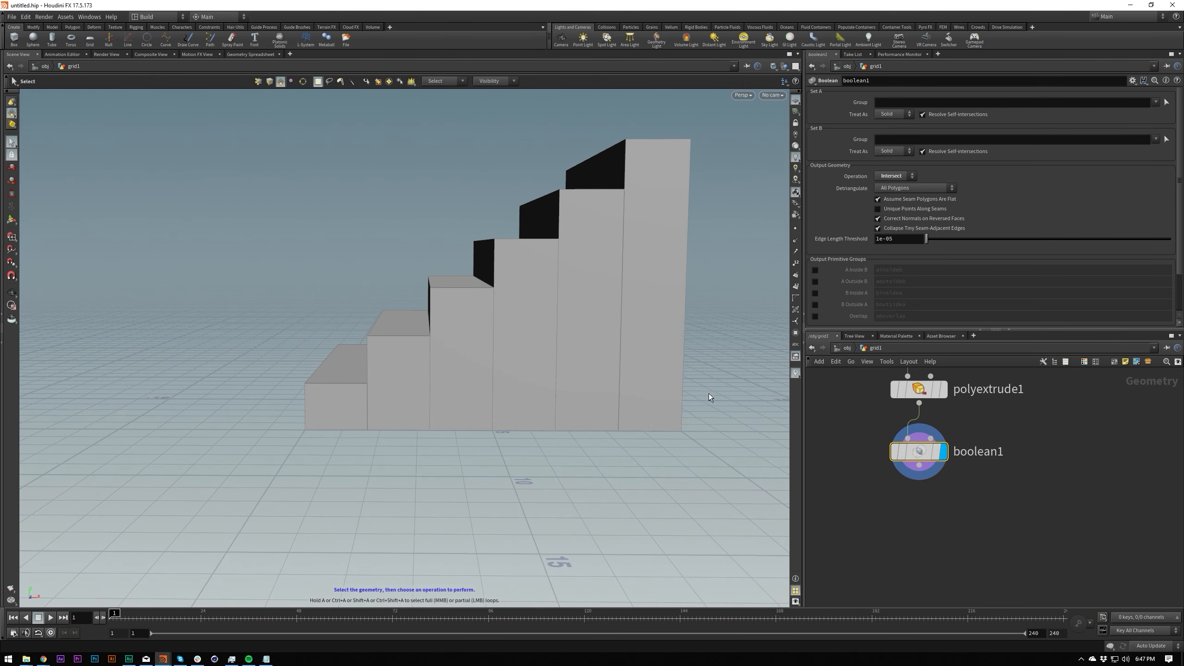
Step: Add a Divide node after boolean1 and enable removal of shared edges
key("Tab")
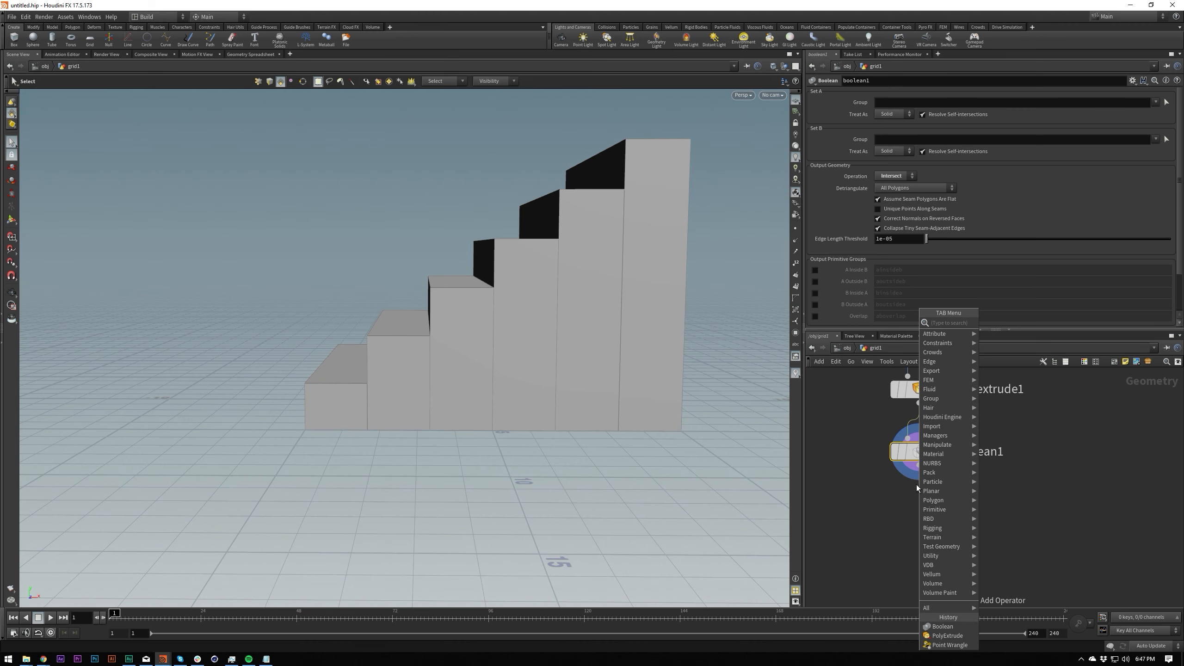
type("divide")
key("Return")
left_click(923, 503)
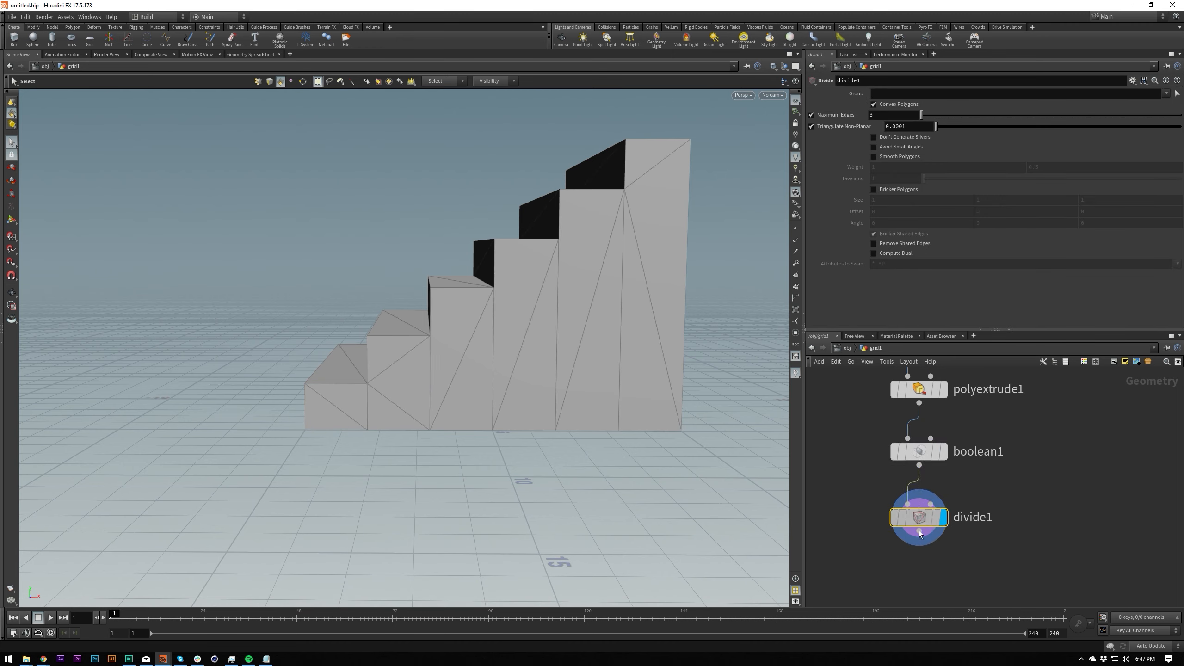
left_click(905, 244)
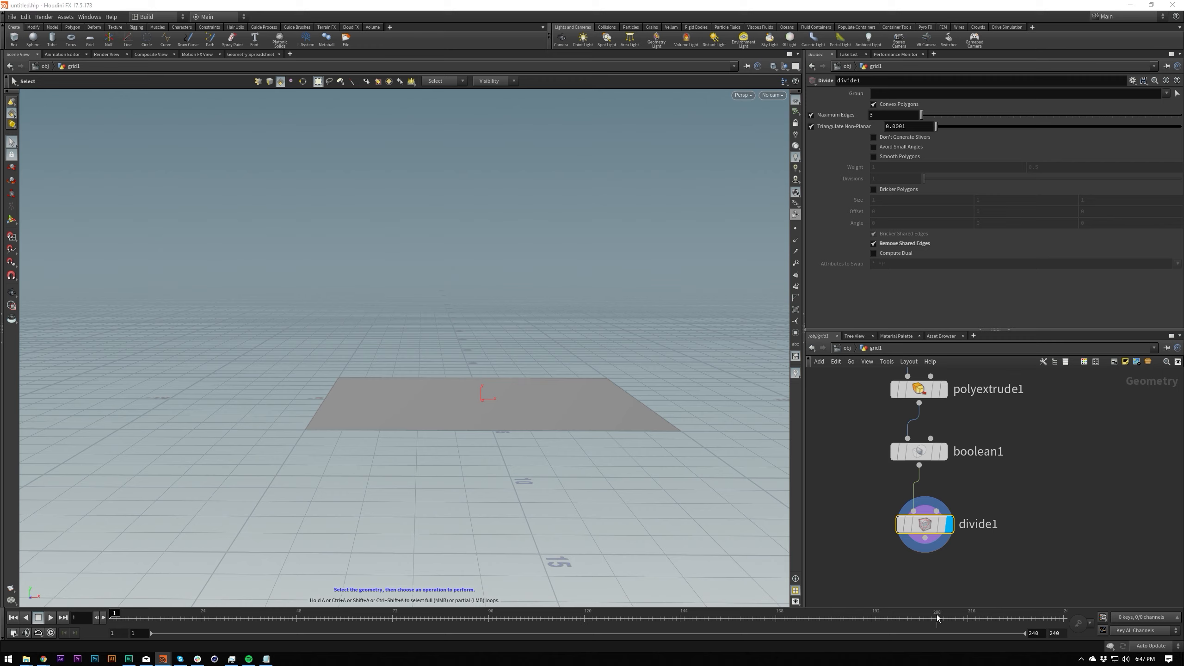
Step: Move boolean1 and divide1 aside and cut their connection to polyextrude1
middle_click_drag(1007, 471, 1015, 491)
left_click_drag(864, 456, 1080, 506, "shift")
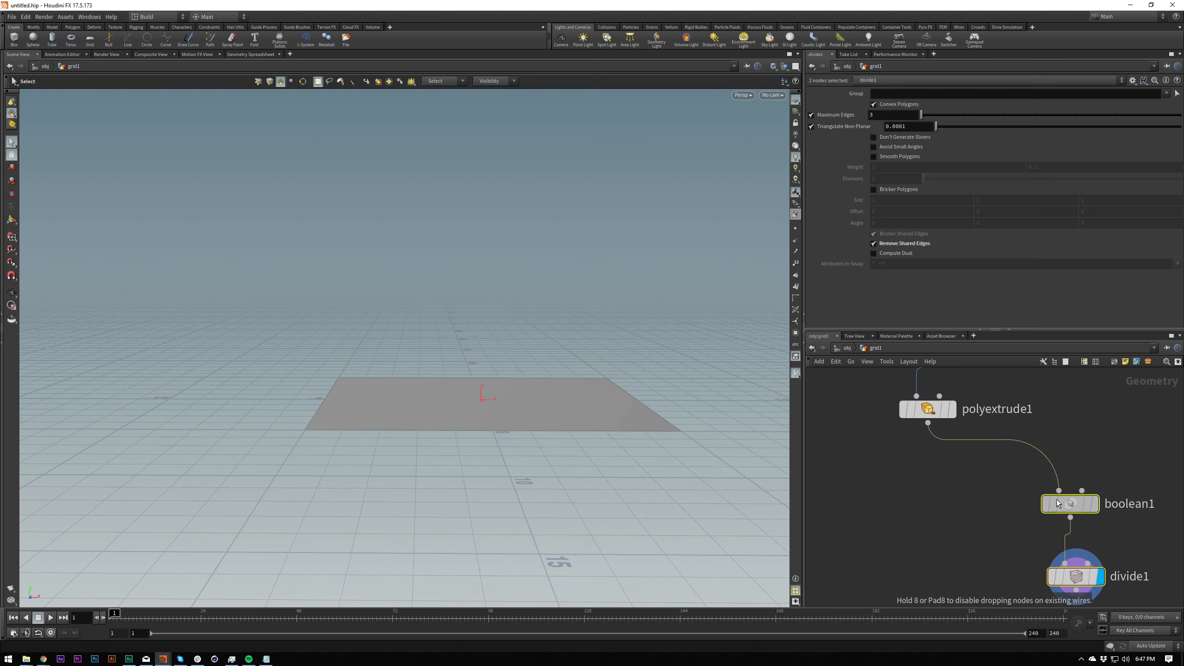
key("u")
key("i")
key("y")
left_click_drag(943, 471, 940, 487)
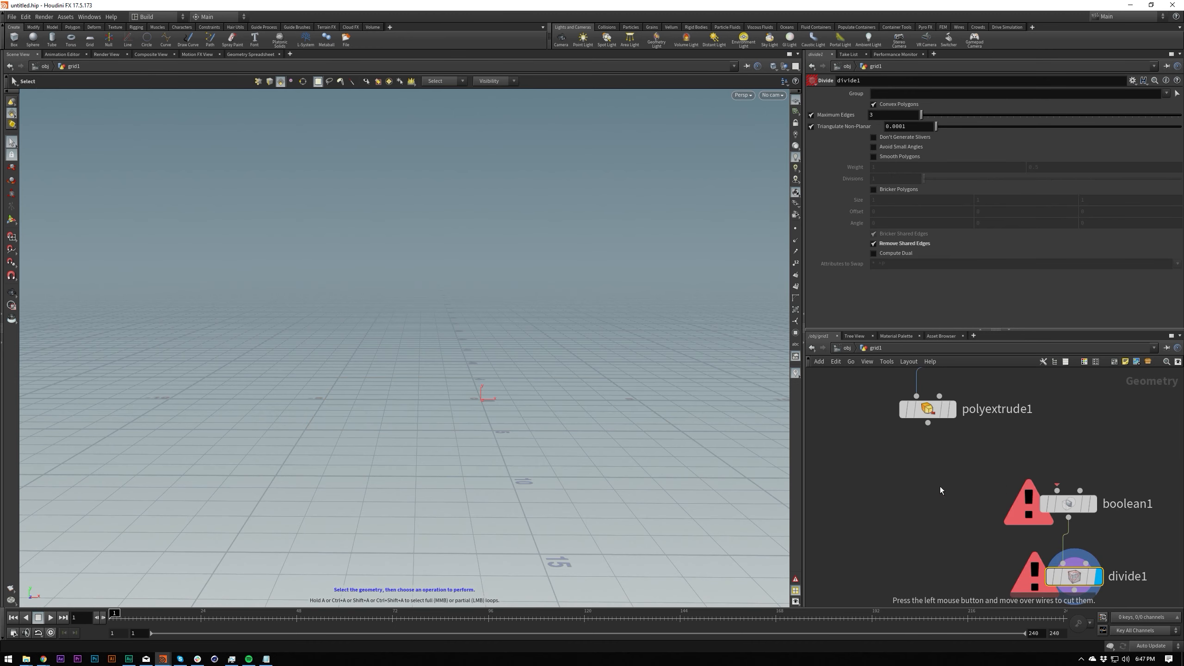
Step: Add a Transform node after polyextrude1 and set its Z scale to 0 to flatten the stairs
left_click(953, 410)
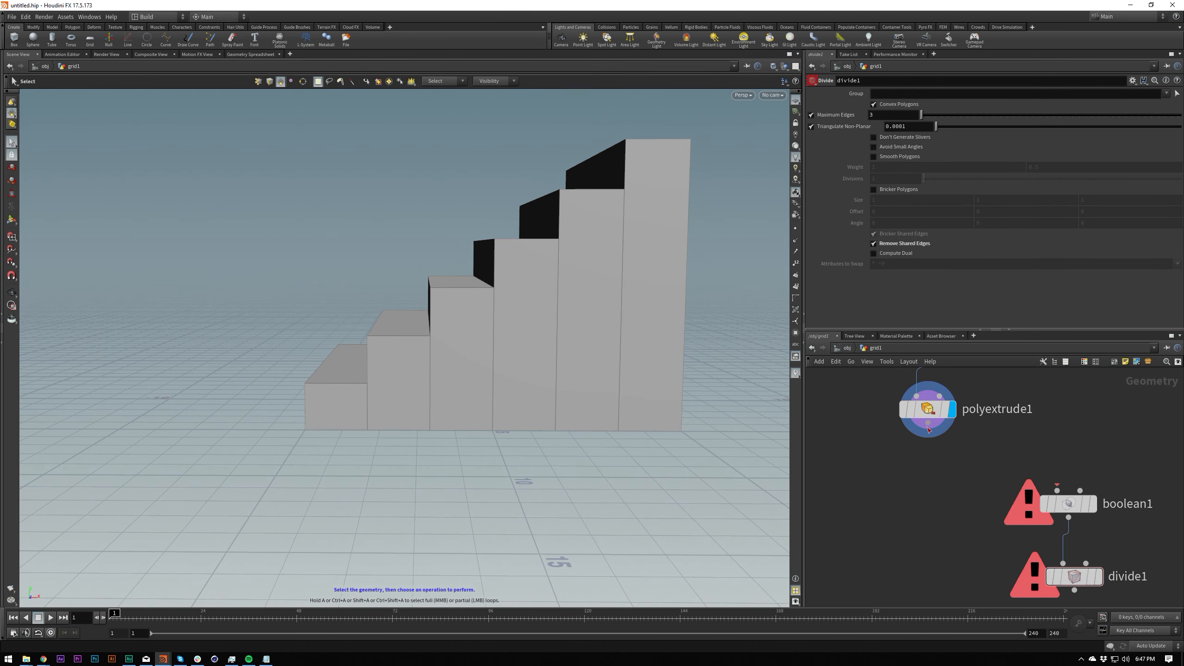
key("Tab")
type("transform")
key("Return")
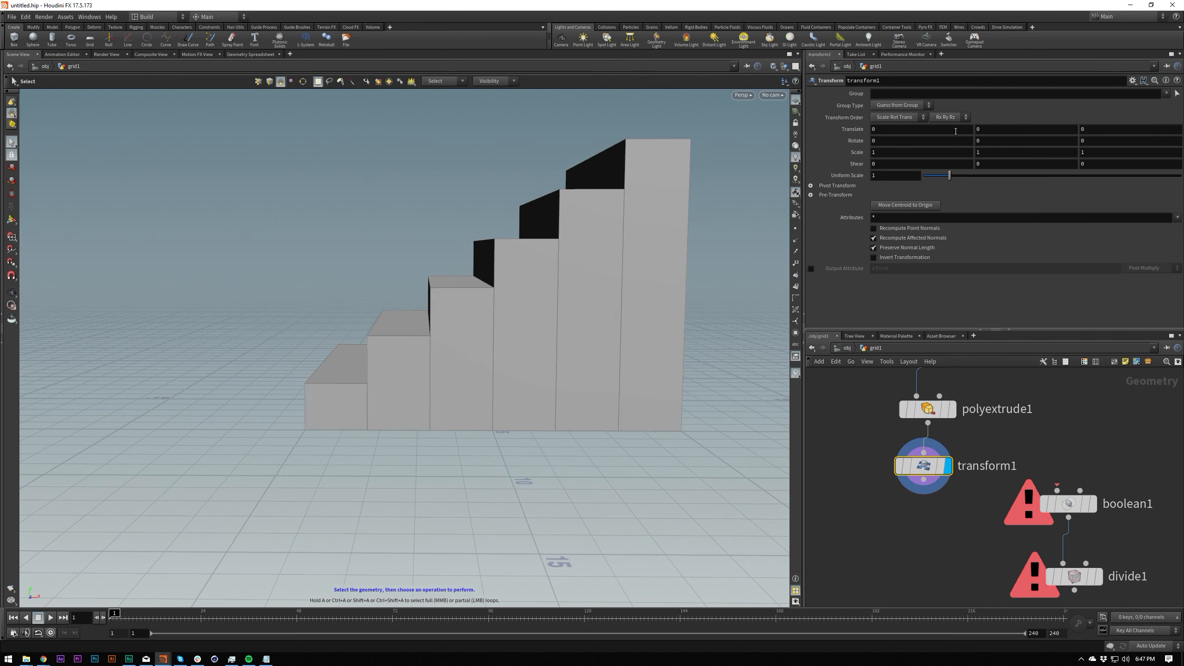
left_click(1084, 153)
type("0")
key("Return")
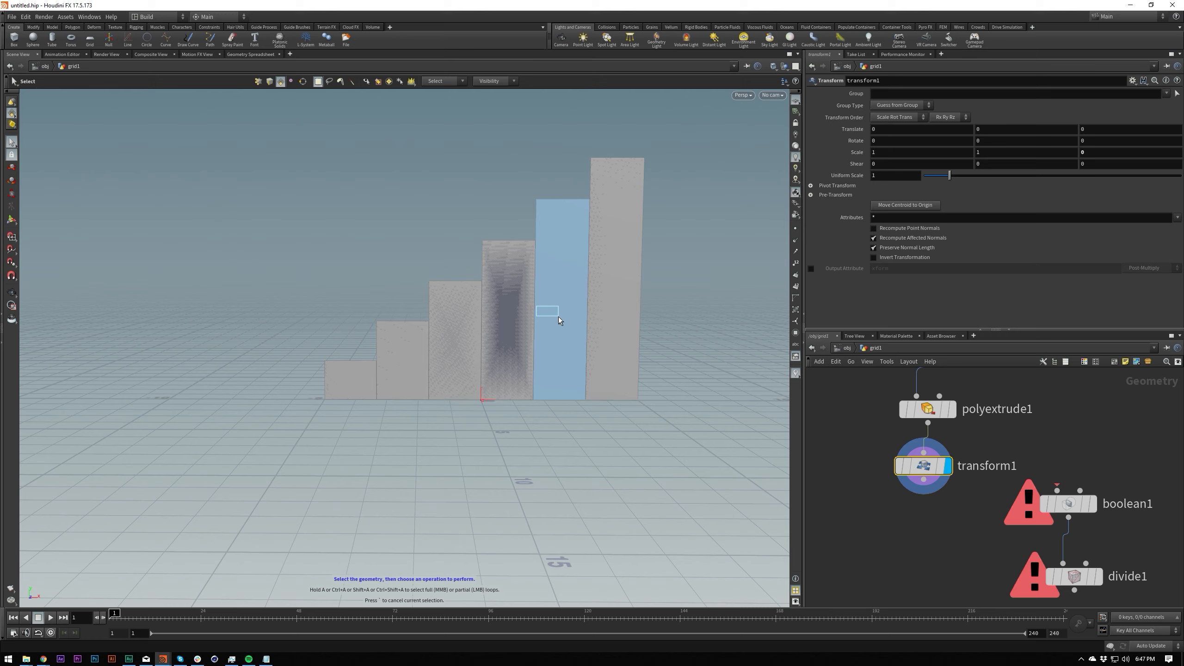
key("Escape")
left_click_drag(537, 446, 420, 441)
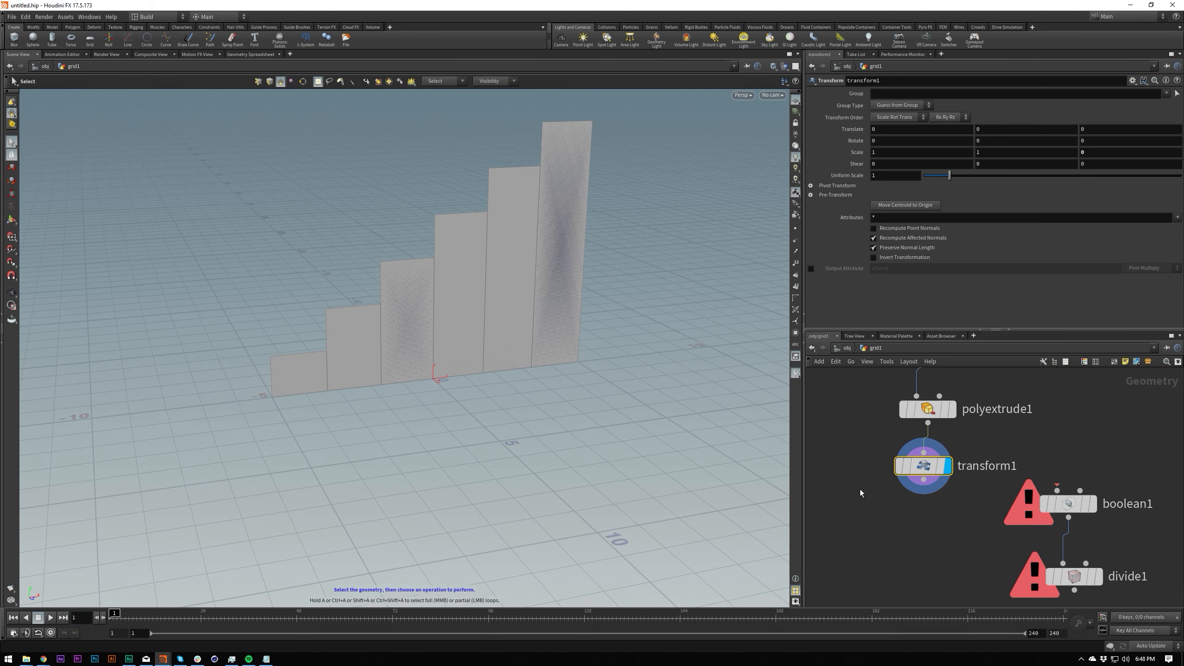
Step: Add a Group Create node after transform1 and display it
left_click(931, 486)
key("Tab")
type("gro")
key("Return")
left_click(928, 523)
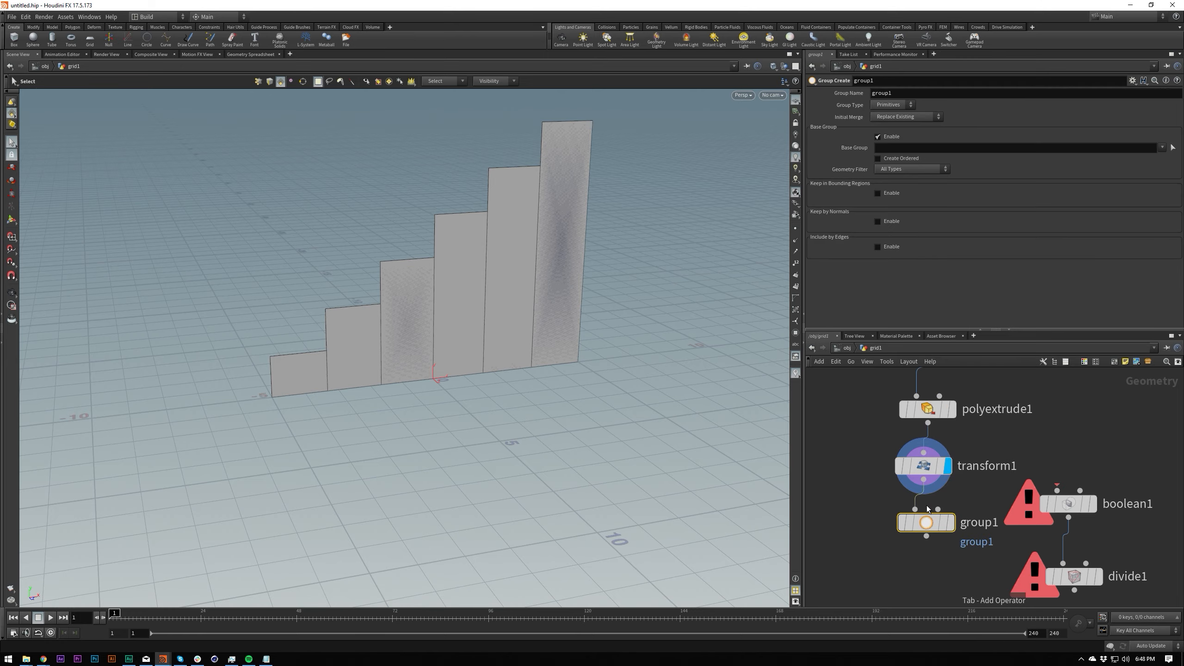
key("r")
left_click(933, 524)
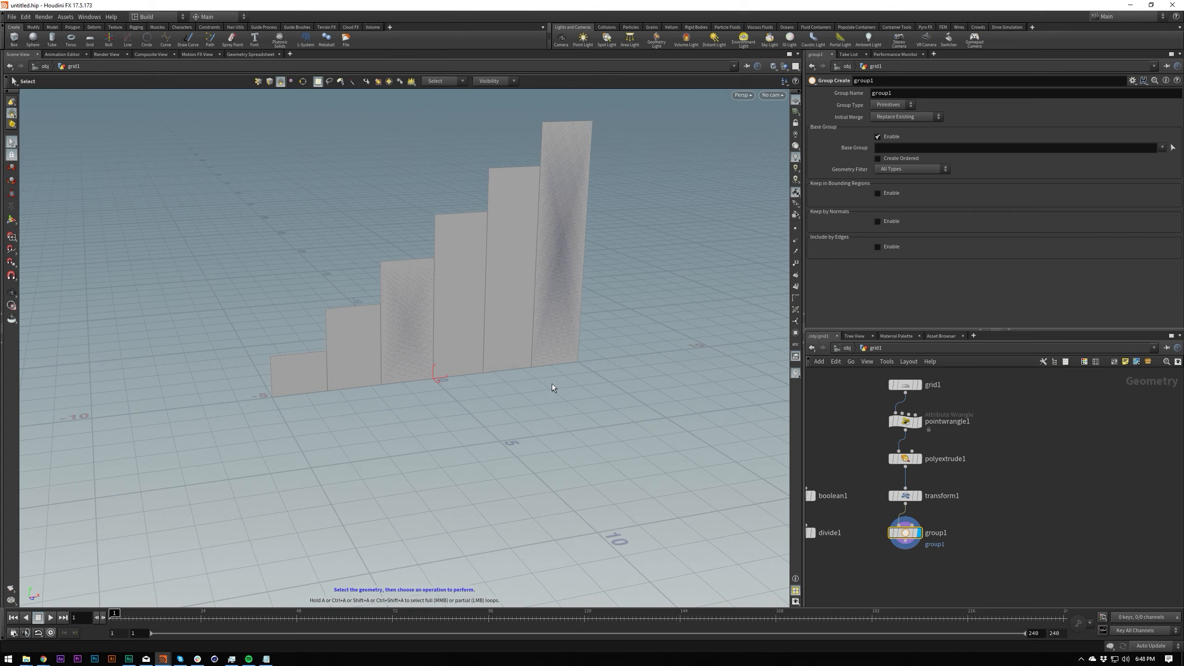
Step: Disable group1's base group and enable keeping by normals with a spread angle of 0
key("Escape")
left_click_drag(521, 313, 558, 397)
key("s")
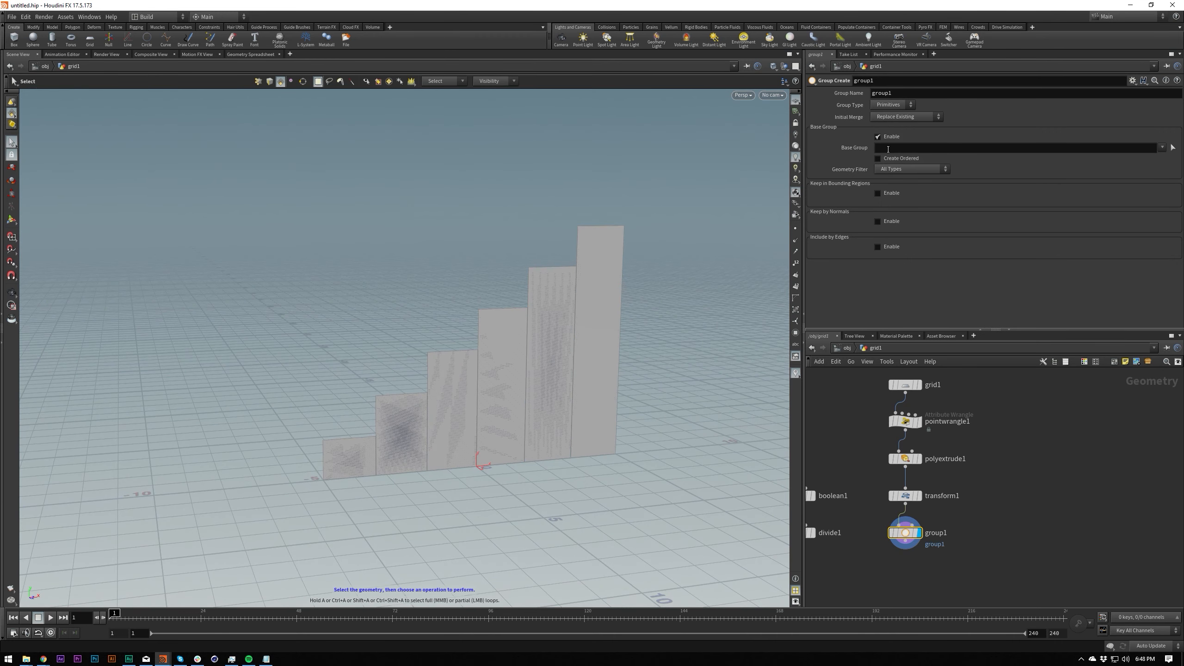
left_click(877, 136)
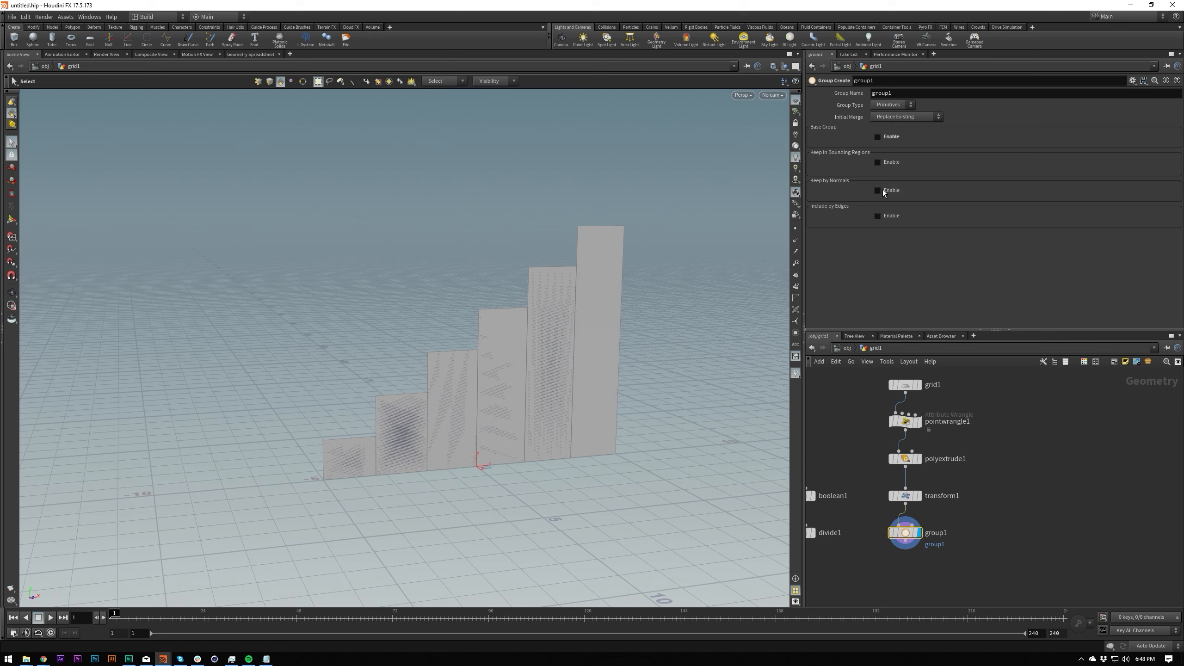
left_click(879, 191)
left_click_drag(1065, 237, 901, 247)
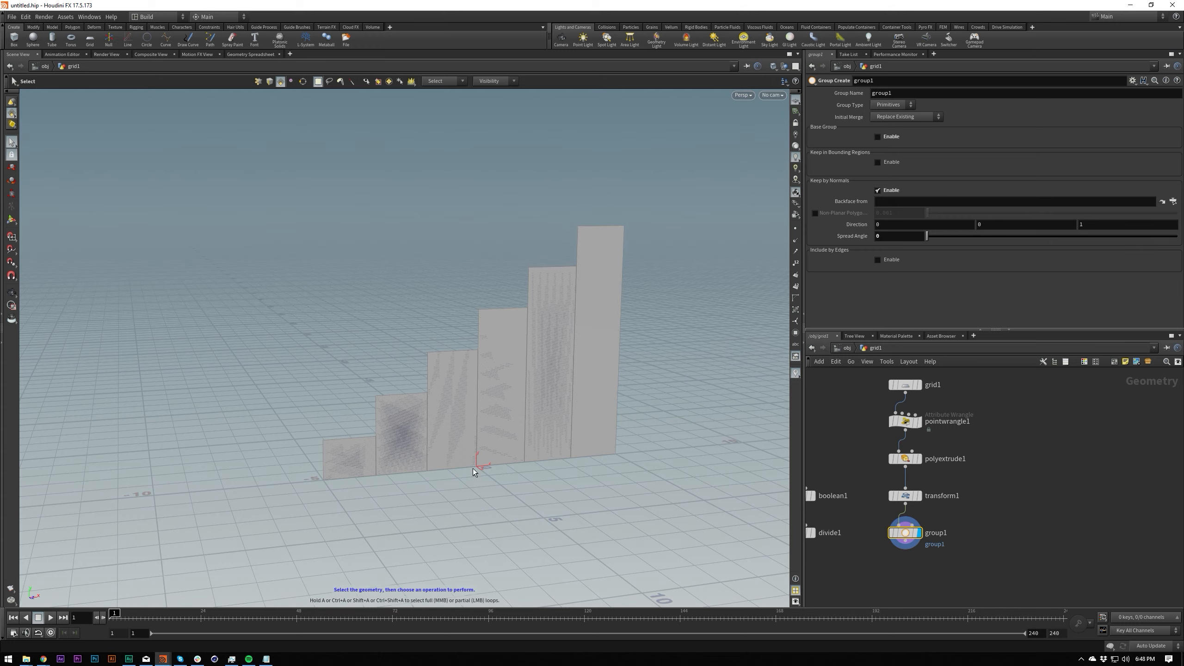
Step: Compare the transform1 and group1 outputs and examine which faces of the flattened stairs are grouped
key("space")
left_click_drag(528, 424, 770, 420)
left_click(920, 496)
left_click(920, 534)
left_click_drag(524, 416, 506, 398)
left_click_drag(621, 431, 481, 373)
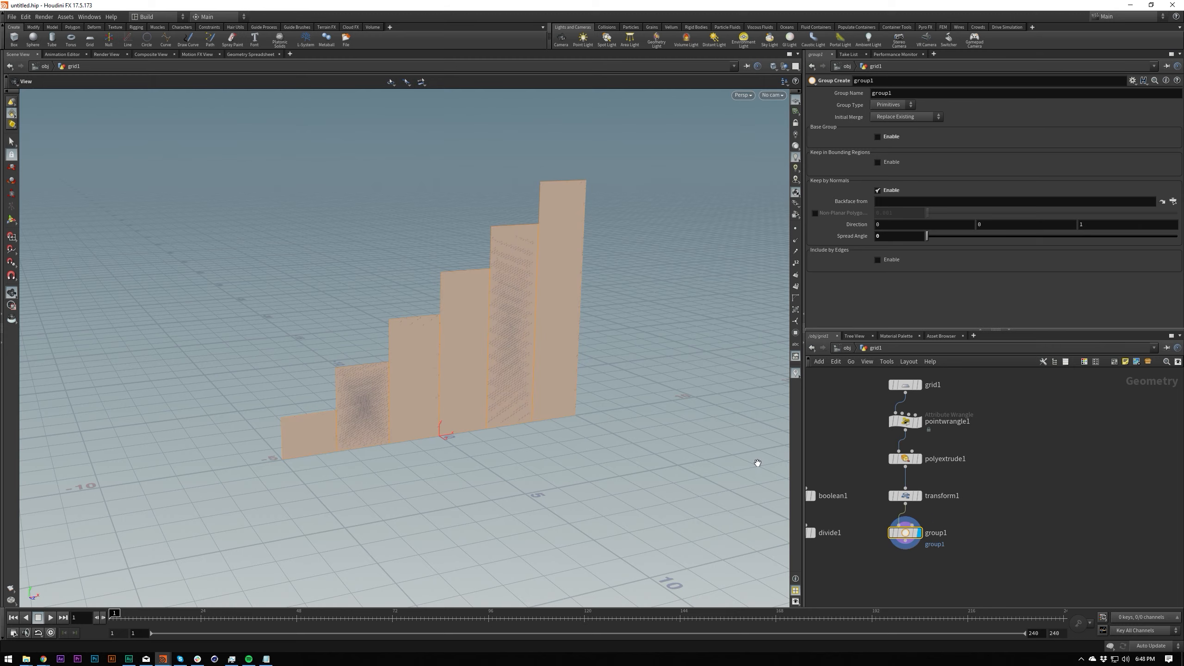
left_click_drag(494, 386, 477, 337)
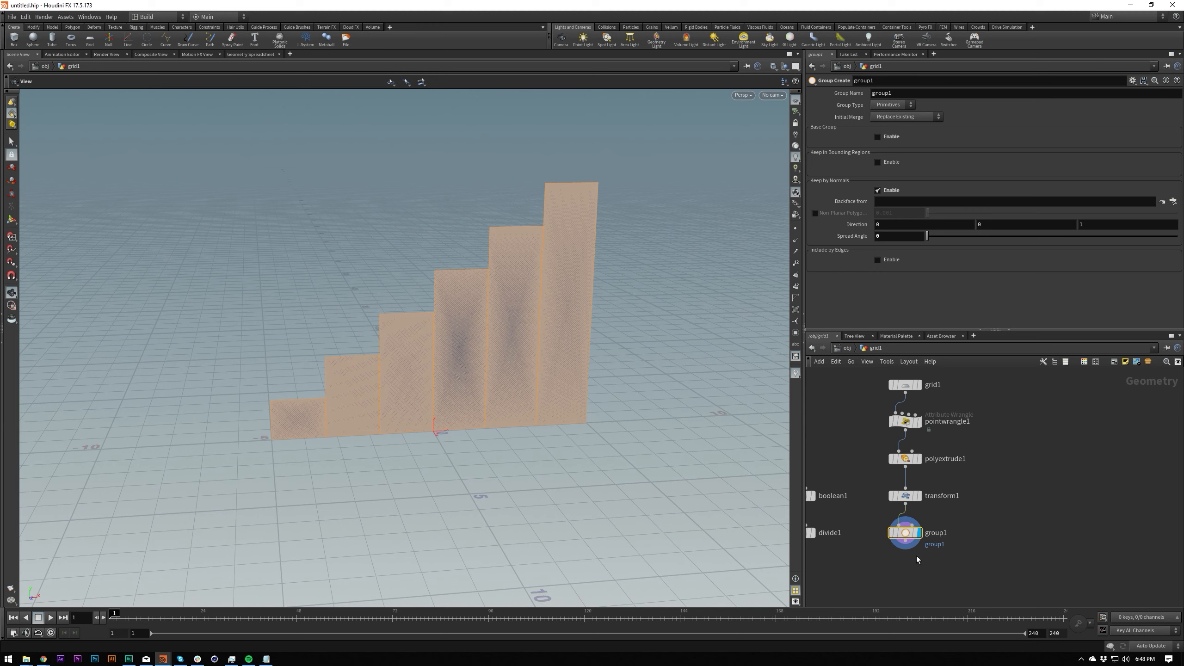
Step: Add a Delete node after group1 and set it to delete the primitives in group1
key("Tab")
type("delete")
key("Return")
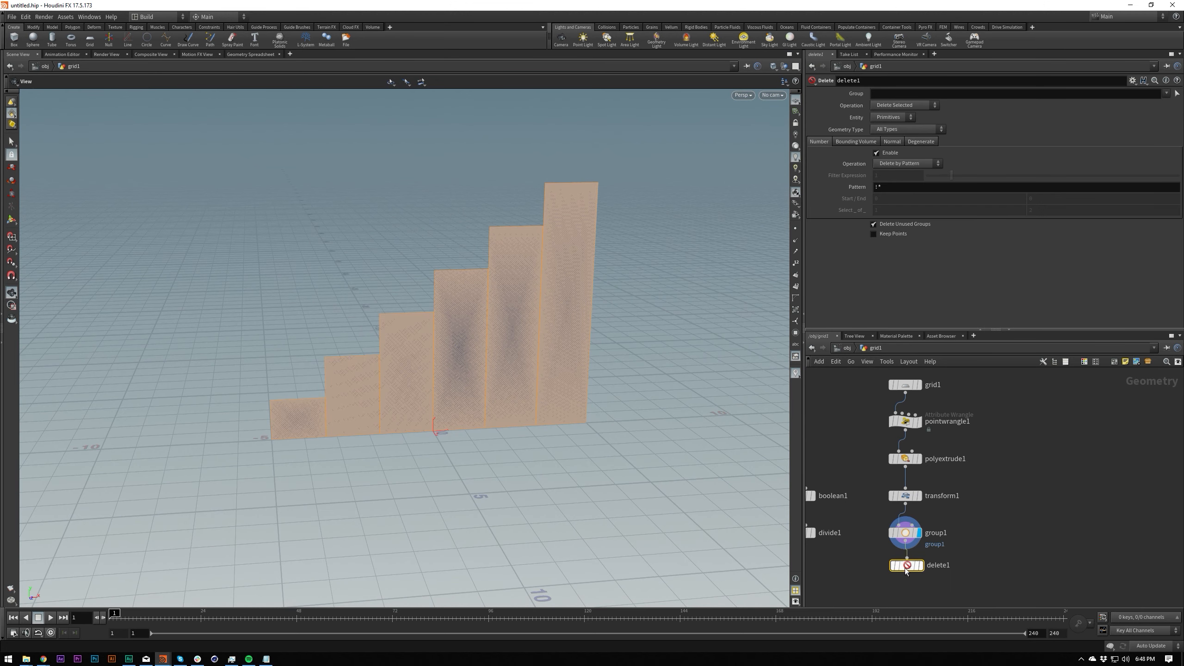
left_click(1166, 93)
left_click(1158, 103)
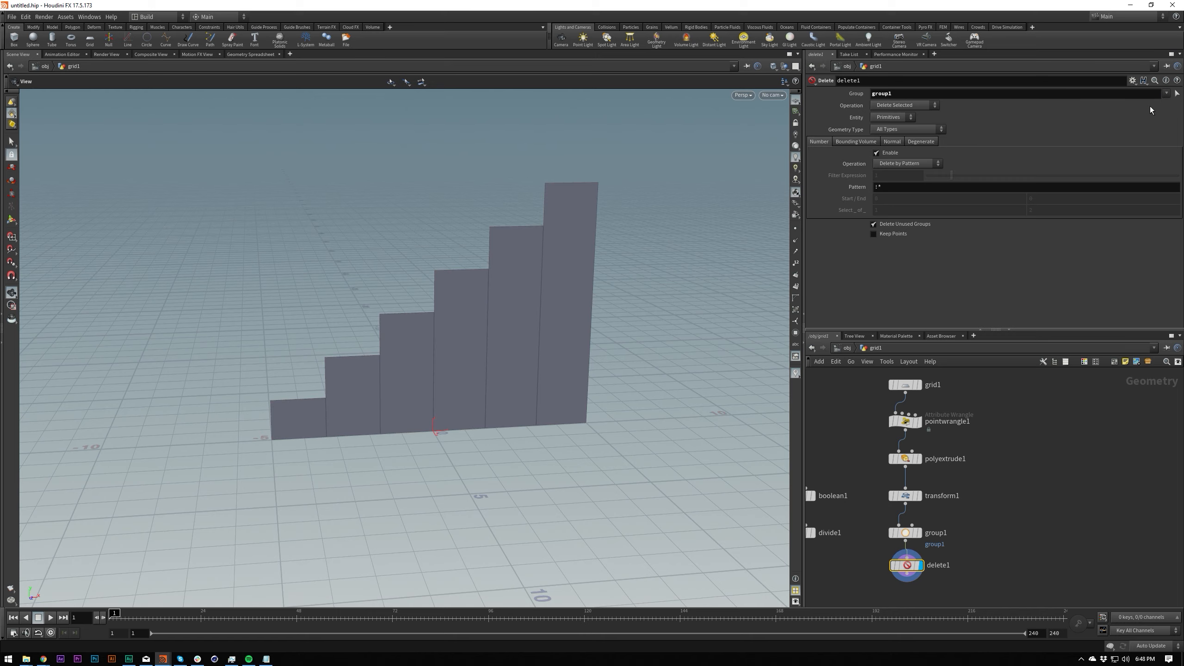
Step: Move the boolean1 and divide1 nodes below delete1 and wire them to its output
left_click_drag(516, 352, 794, 346)
left_click_drag(534, 352, 489, 368)
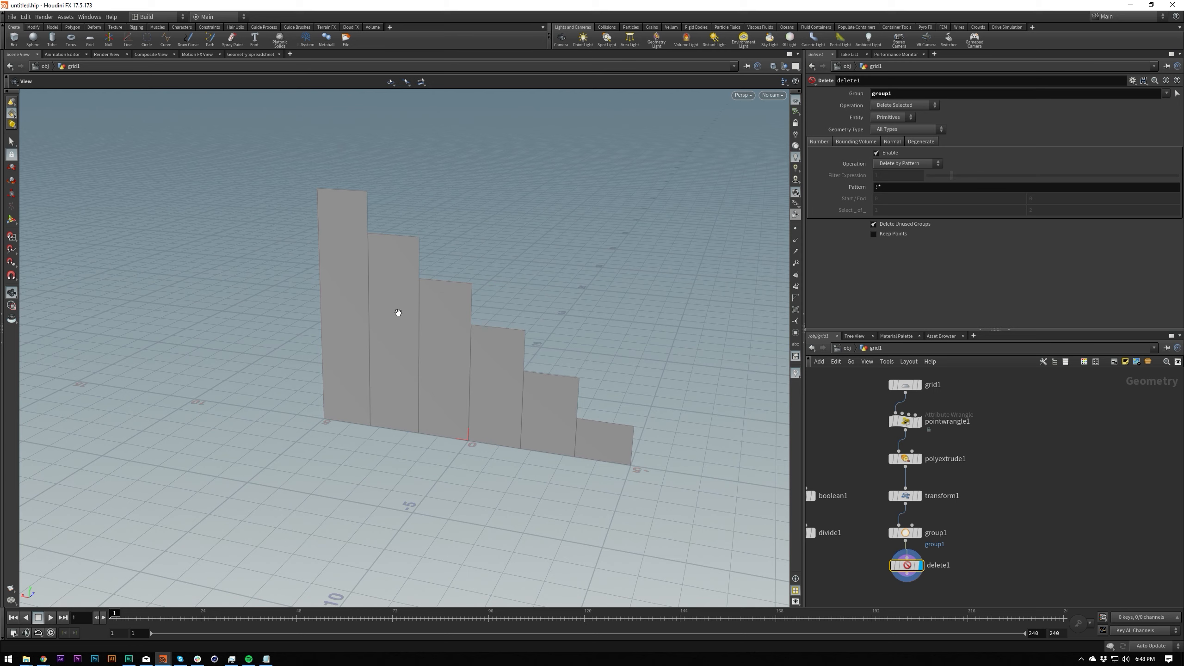
middle_click_drag(991, 503, 1034, 451)
left_click_drag(835, 519, 953, 552)
left_click(951, 553)
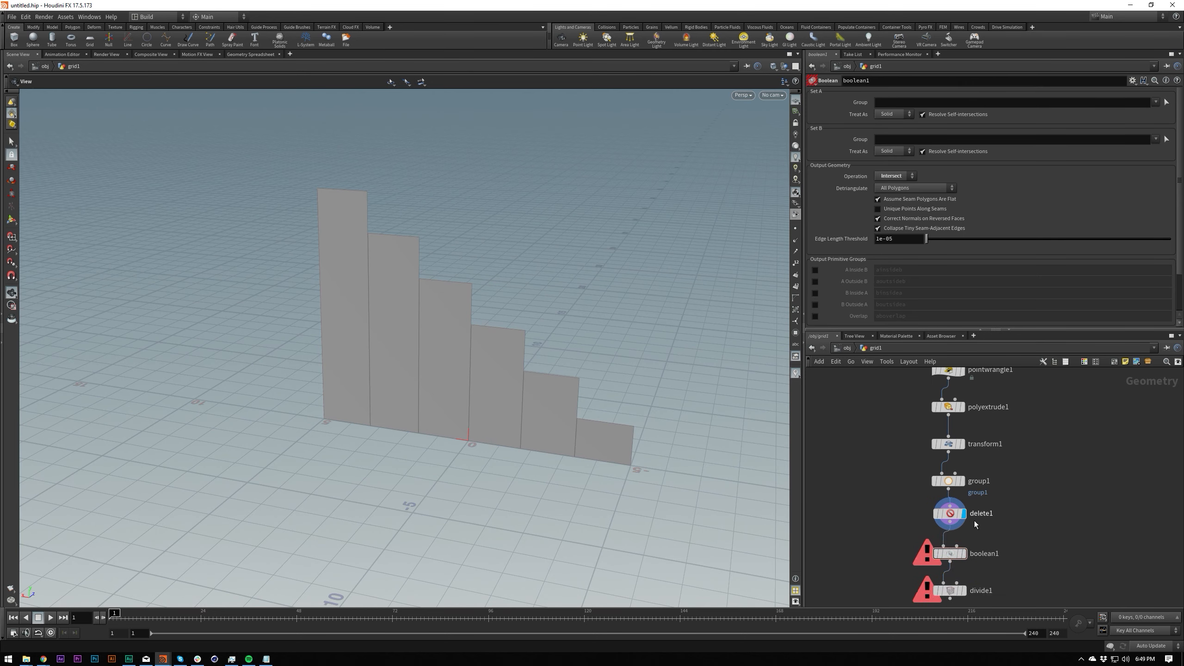
Step: Display the divide1 output and tidy the node network with an automatic layout
middle_click_drag(886, 581, 879, 516)
left_click(957, 526)
mouse_move(515, 365)
left_mouse_down()
mouse_move(487, 374)
mouse_move(517, 369)
left_mouse_up()
middle_click_drag(901, 414, 907, 483)
key("l")
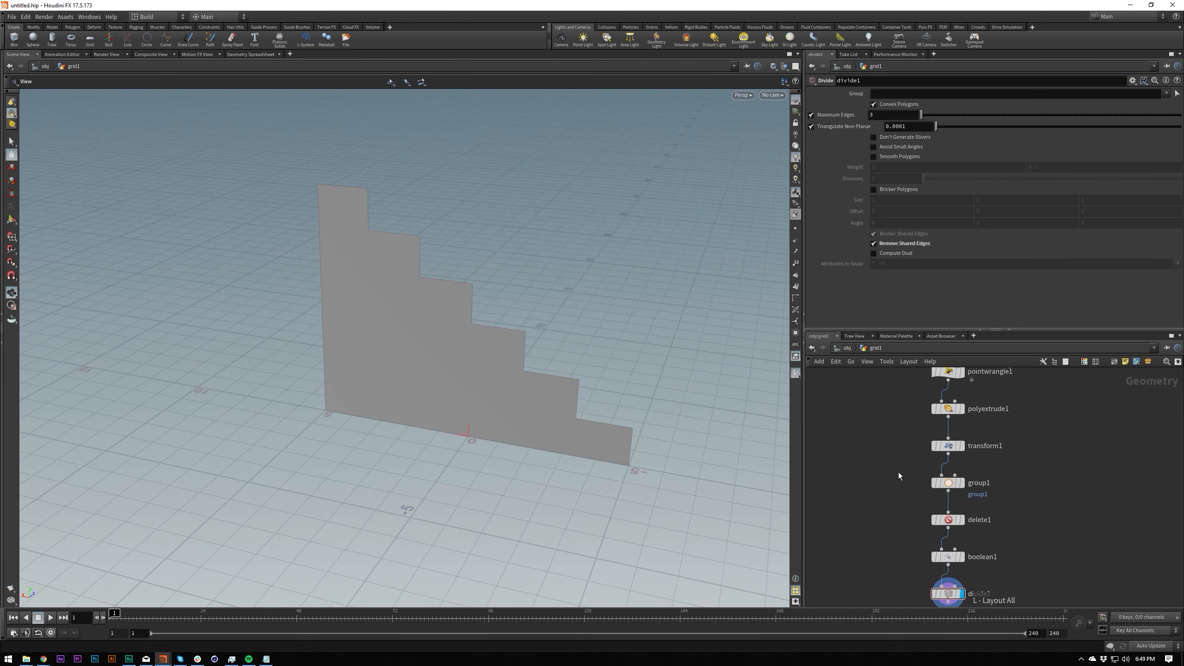
left_click_drag(661, 456, 495, 309)
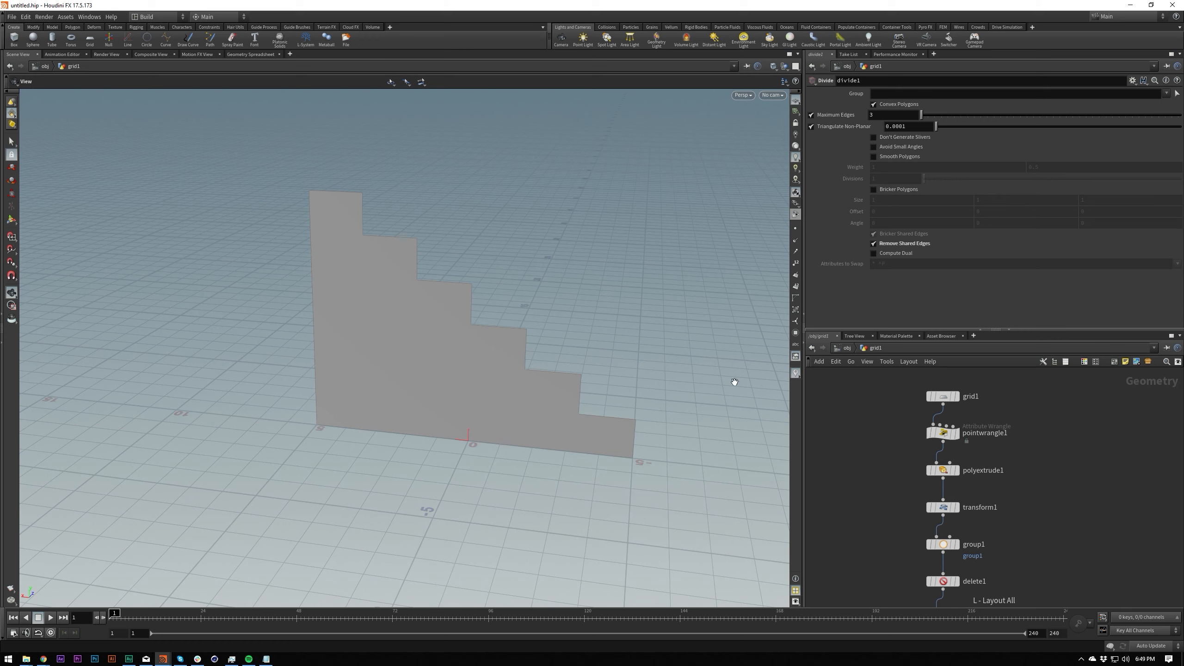
Step: Set the Min parameter of pointwrangle1 to 0.093 to adjust the height of the lowest steps
left_click(940, 432)
mouse_move(901, 255)
middle_mouse_down()
mouse_move(902, 271)
mouse_move(923, 274)
mouse_move(903, 273)
mouse_move(923, 281)
mouse_move(982, 272)
mouse_move(895, 258)
mouse_move(911, 274)
middle_mouse_up()
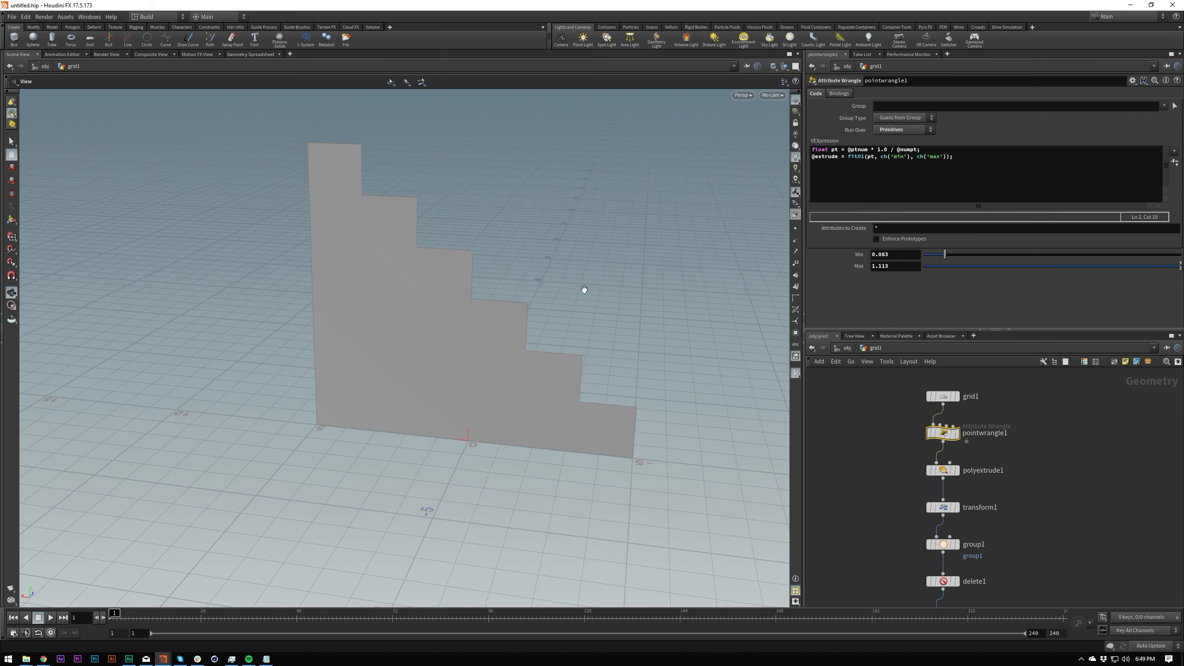
scroll(584, 289, "down", 4)
left_click_drag(573, 294, 458, 343)
middle_click_drag(895, 256, 907, 283)
left_click_drag(557, 278, 695, 332)
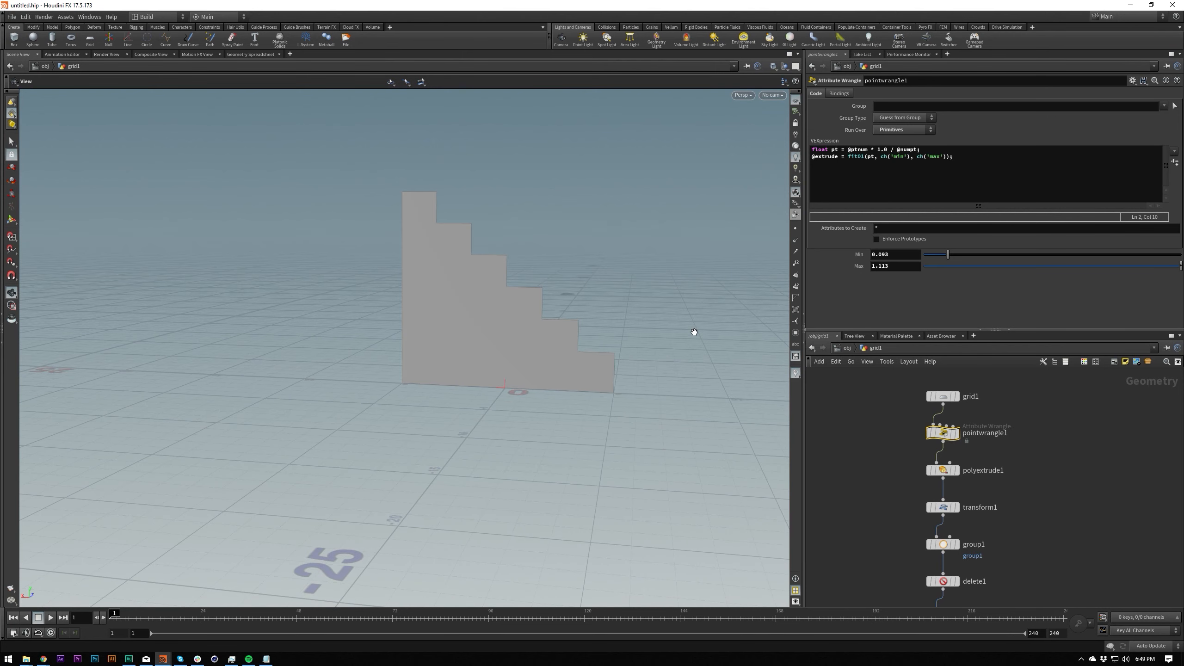
Step: Set the extrusion distance of polyextrude1 to 20.65
left_click(942, 470)
middle_click_drag(892, 141, 947, 165)
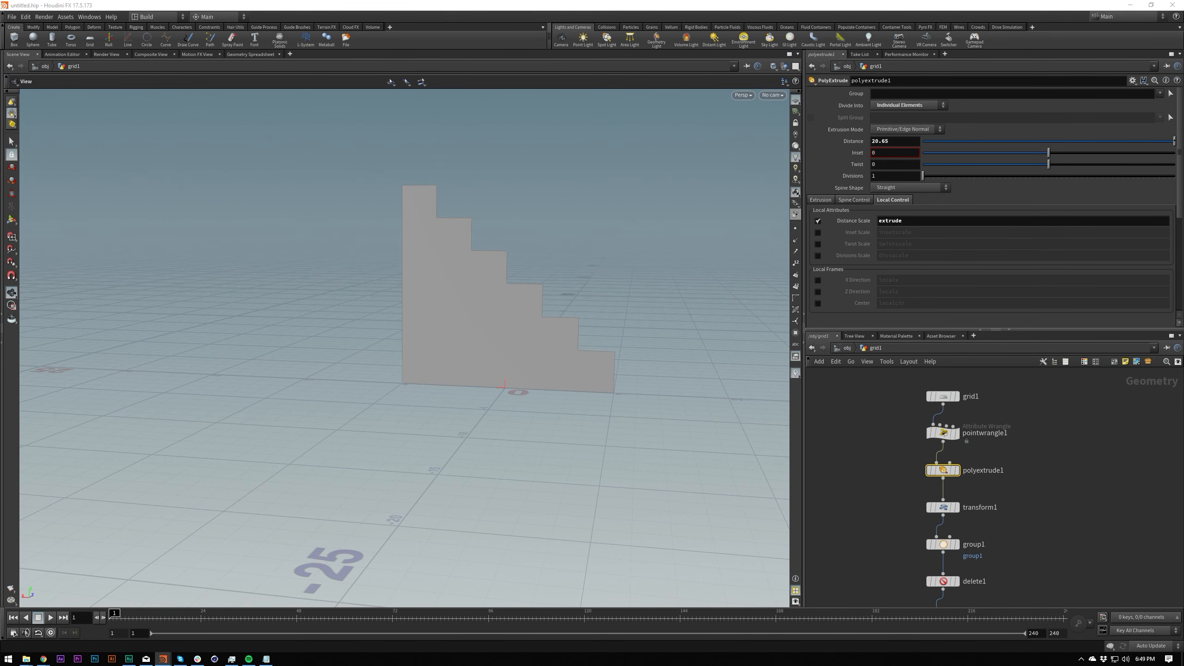
left_click(536, 50)
left_click_drag(477, 405, 375, 440)
Step: Add a Null node below divide1 and display it
middle_click_drag(1018, 520, 1005, 355)
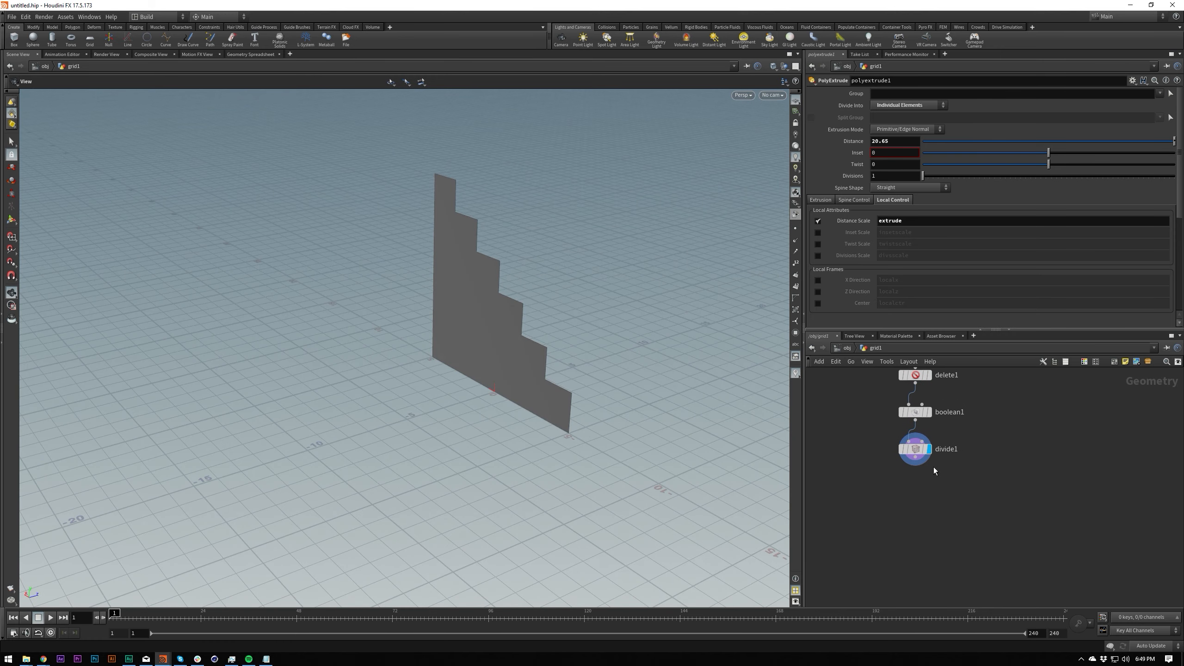
key("Tab")
type("null")
key("Return")
left_click(910, 482)
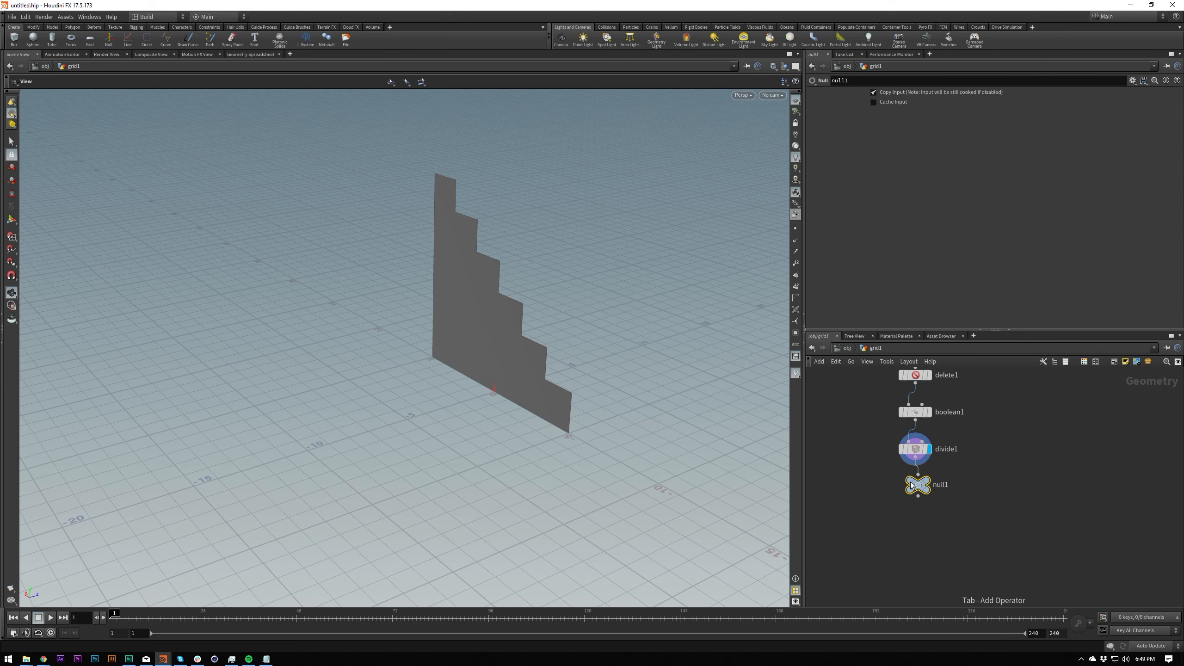
left_click_drag(911, 482, 908, 495)
Step: Rename the null node to OUT and lay out the network automatically
double_click(940, 497)
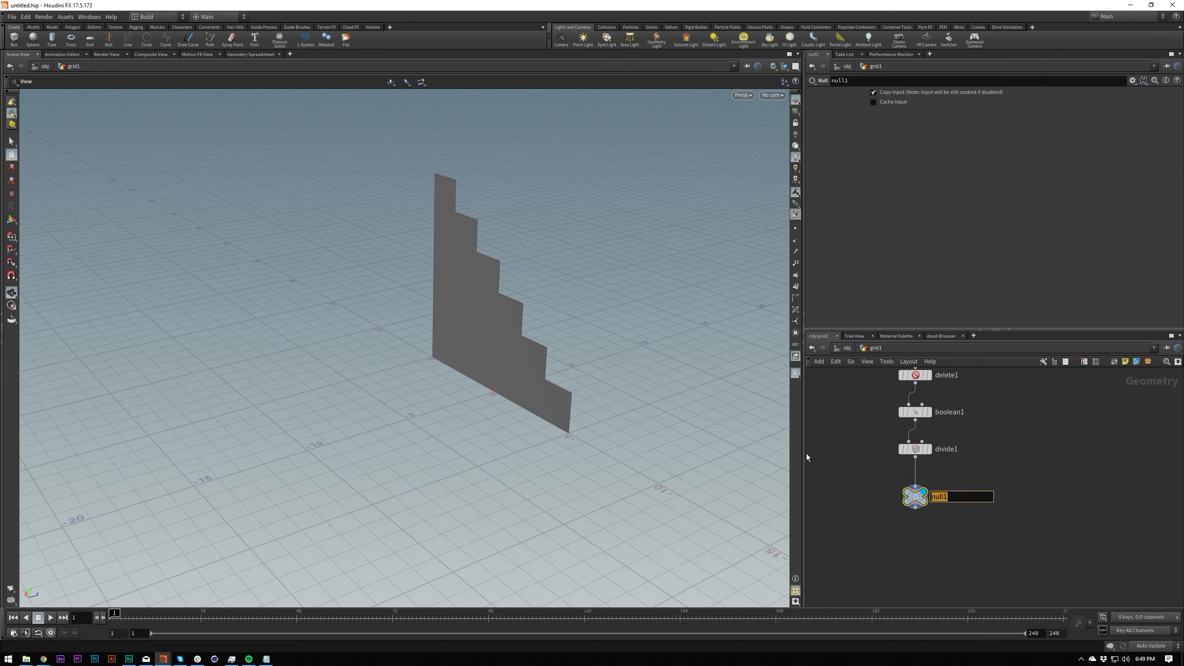
type("OUT")
key("Return")
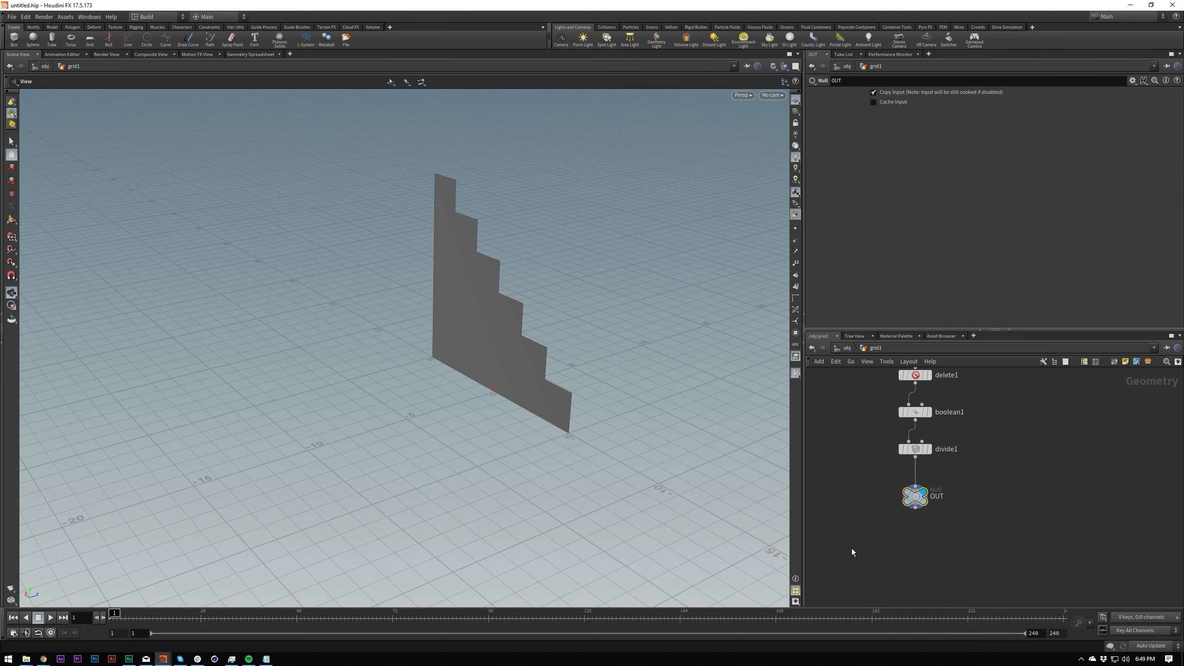
left_click(939, 531)
key("l")
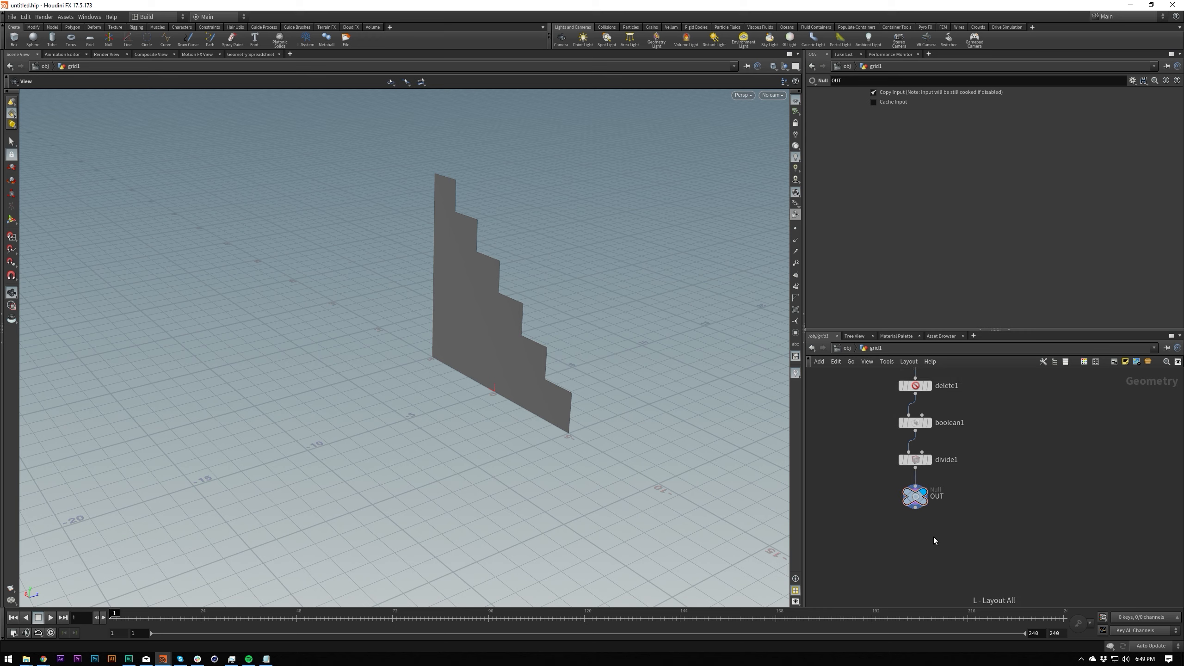
Step: Add a Resample node after the OUT null and display it
scroll(917, 523, "up", 2)
scroll(890, 524, "down", 3)
key("Tab")
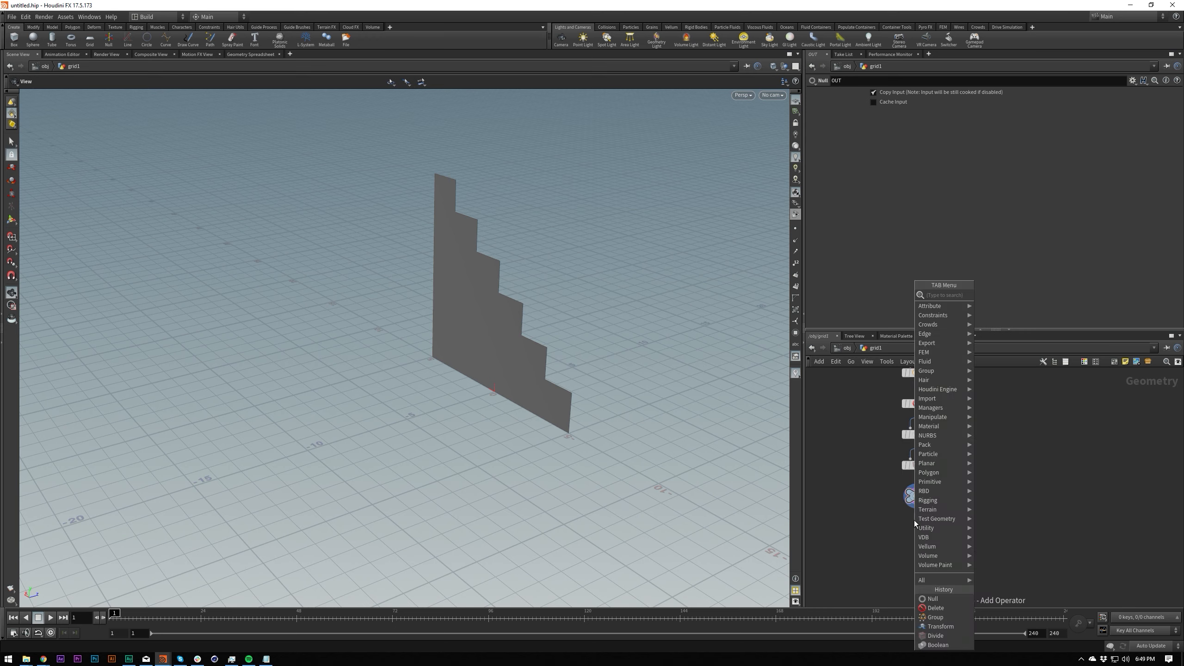
key("Escape")
key("Tab")
type("resample")
key("Return")
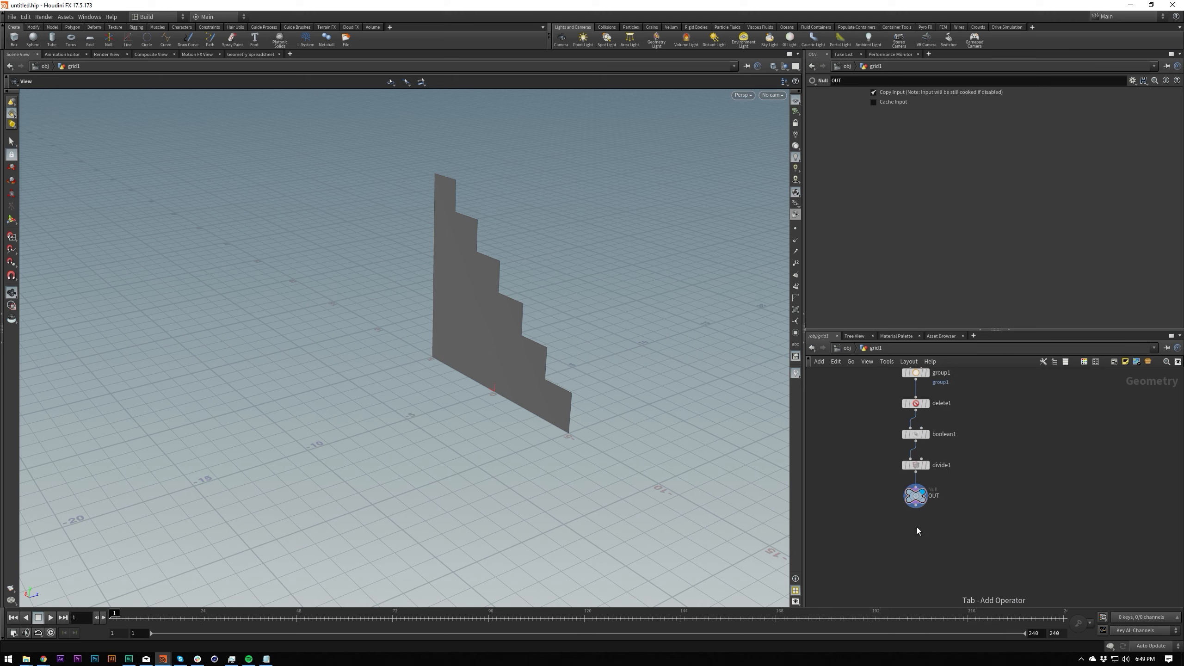
left_click(917, 528)
left_click_drag(917, 531, 917, 535)
left_click(928, 529)
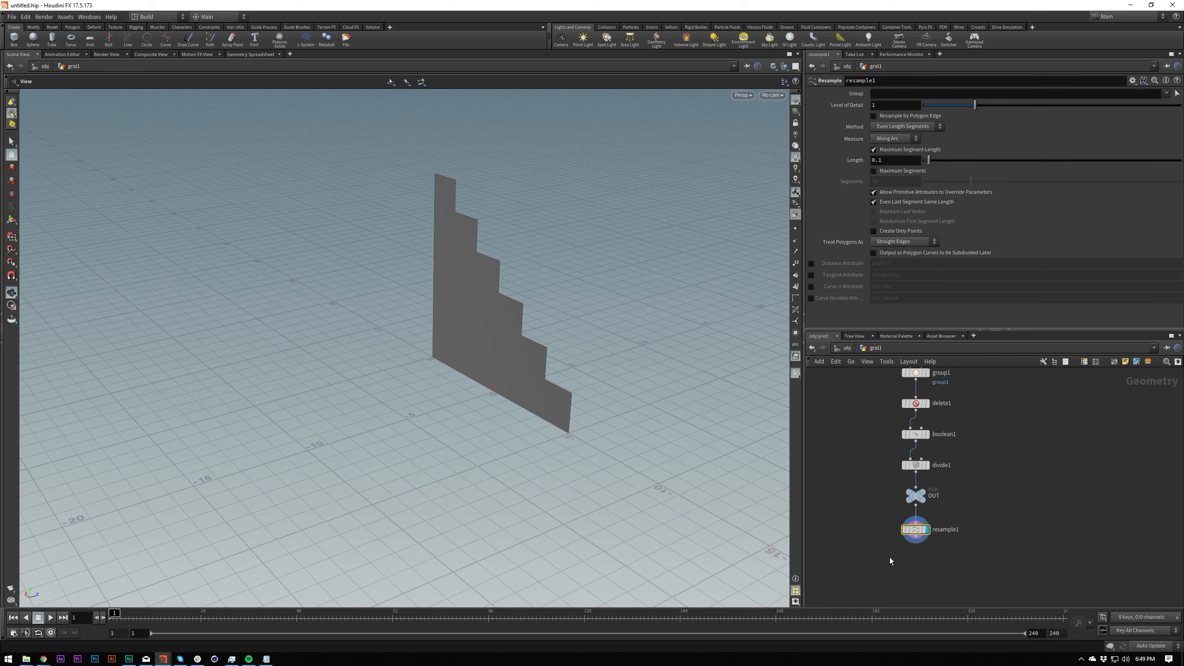
Step: With point display turned on, enable Resample by Polygon Edge on resample1 and set its length to 0.162
left_click_drag(695, 506, 483, 365)
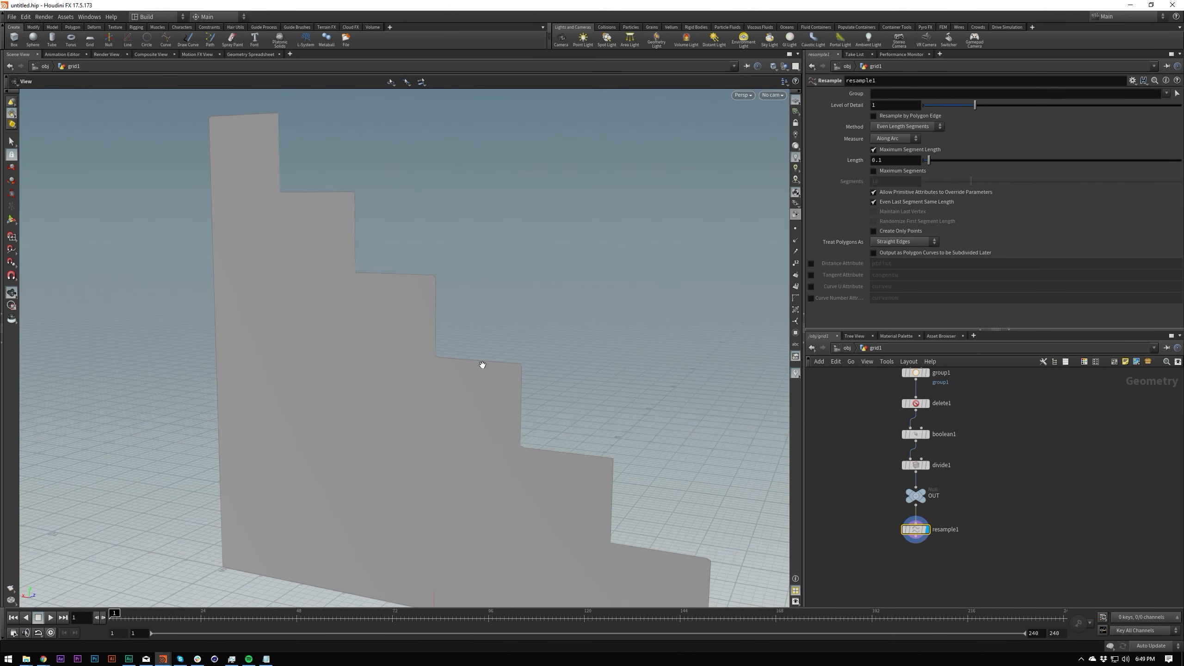
left_click(796, 229)
mouse_move(929, 161)
left_mouse_down()
mouse_move(954, 164)
mouse_move(935, 169)
left_mouse_up()
key("ctrl+z")
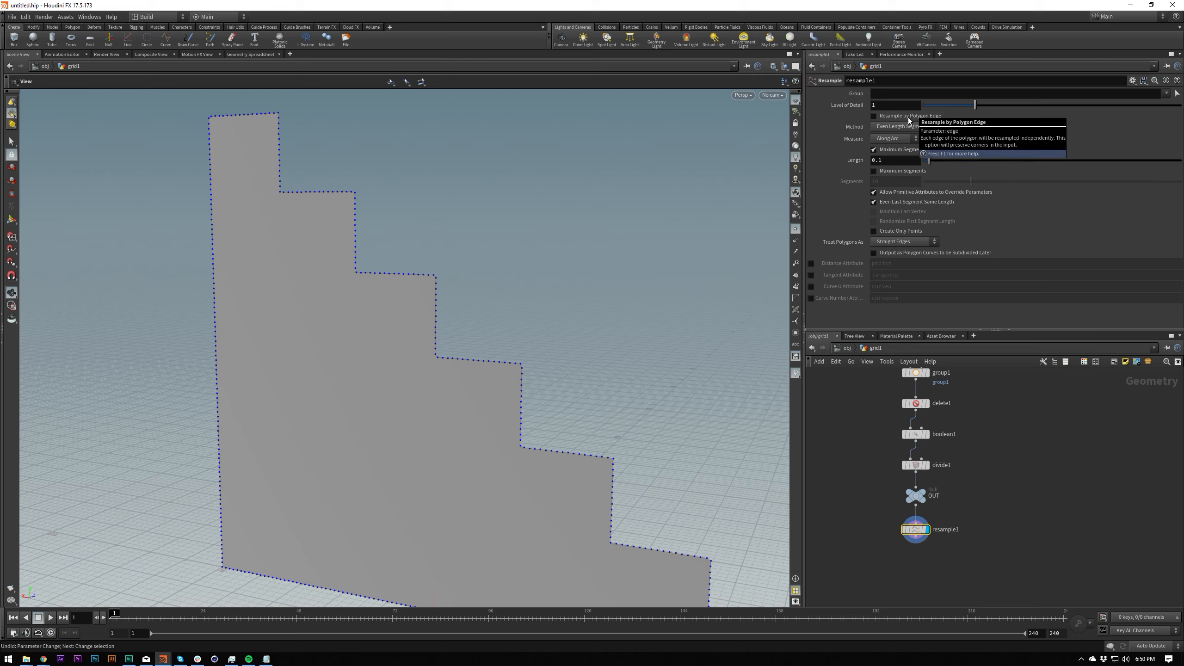
left_click(908, 121)
mouse_move(927, 159)
left_mouse_down()
mouse_move(1006, 168)
mouse_move(934, 172)
left_mouse_up()
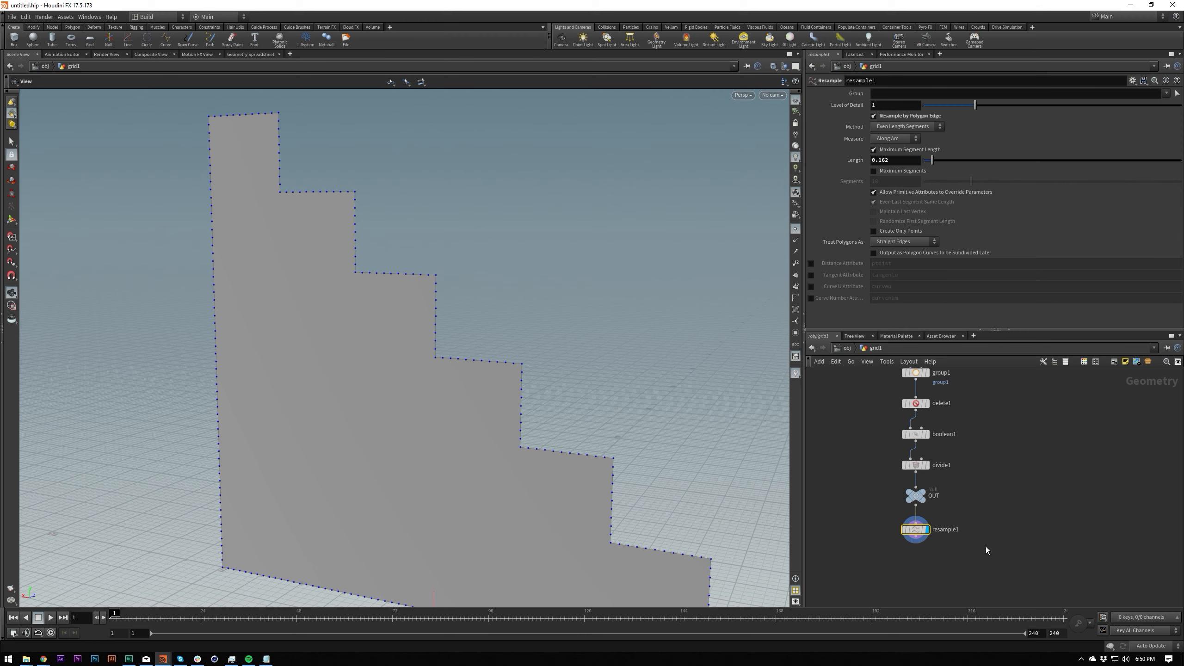
Step: Add a Convert node after resample1, display it and set it to convert to Bezier Curve
middle_click_drag(987, 551, 976, 457)
key("Tab")
type("c")
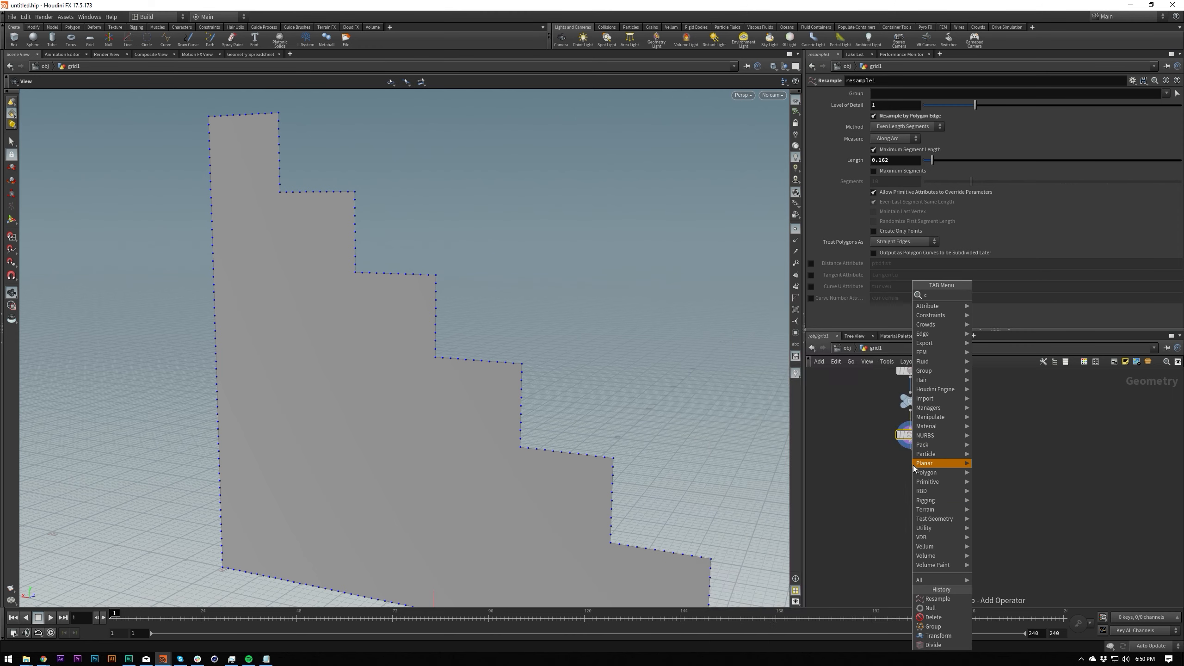
left_click(993, 299)
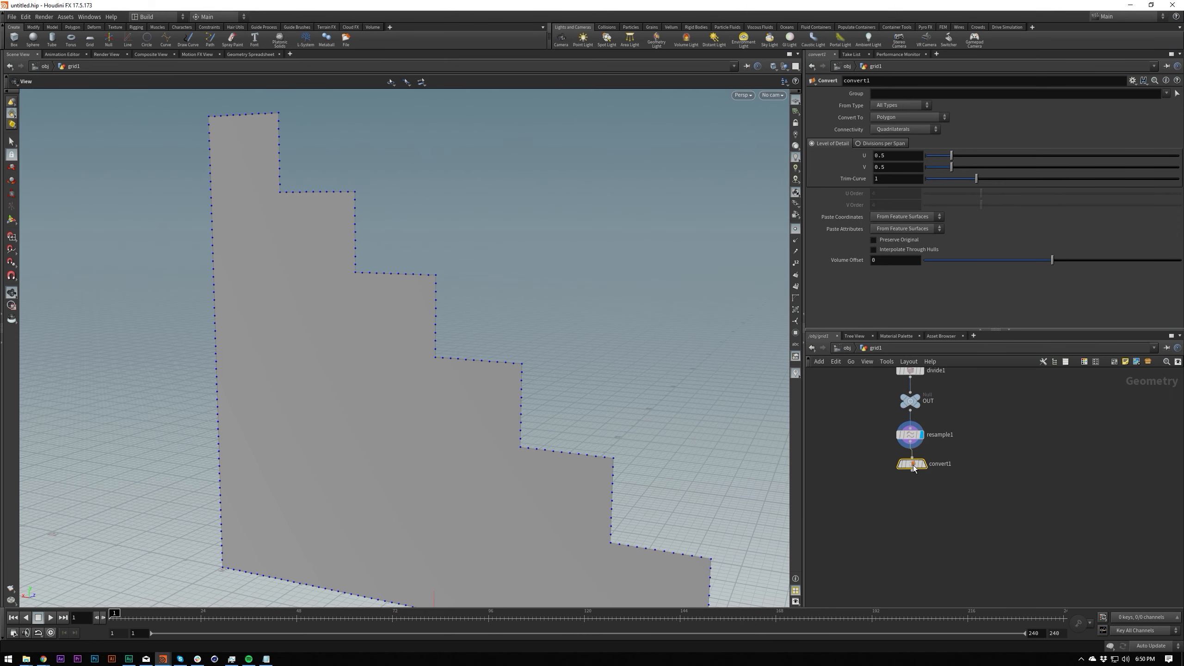
left_click(909, 118)
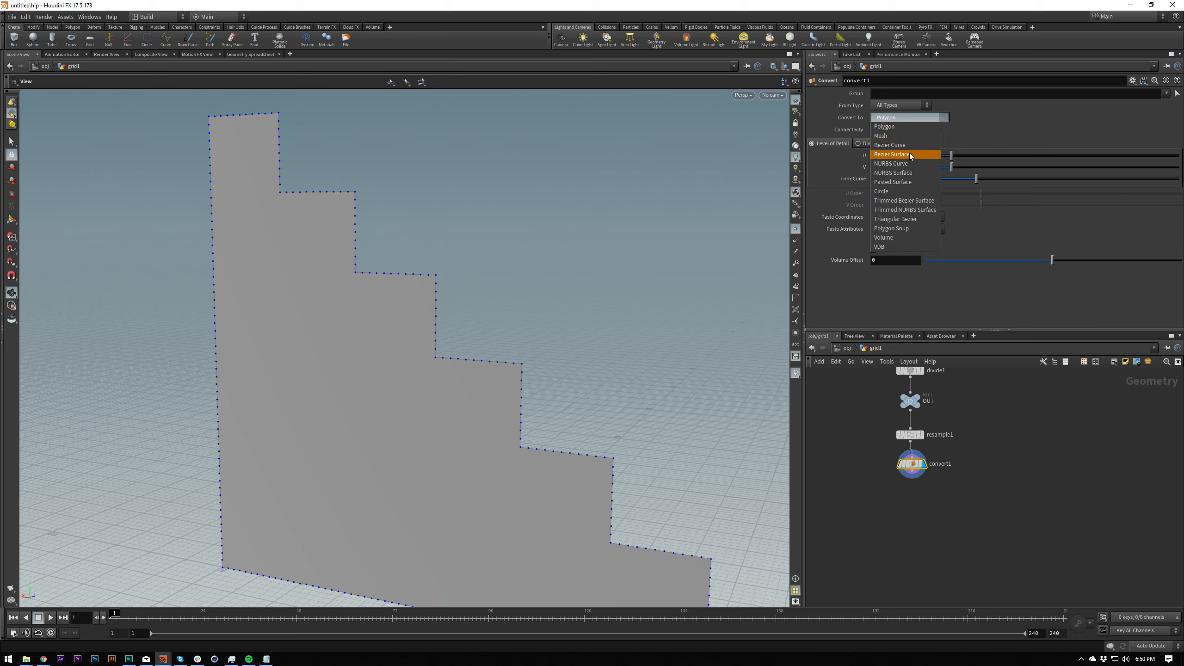
left_click(907, 145)
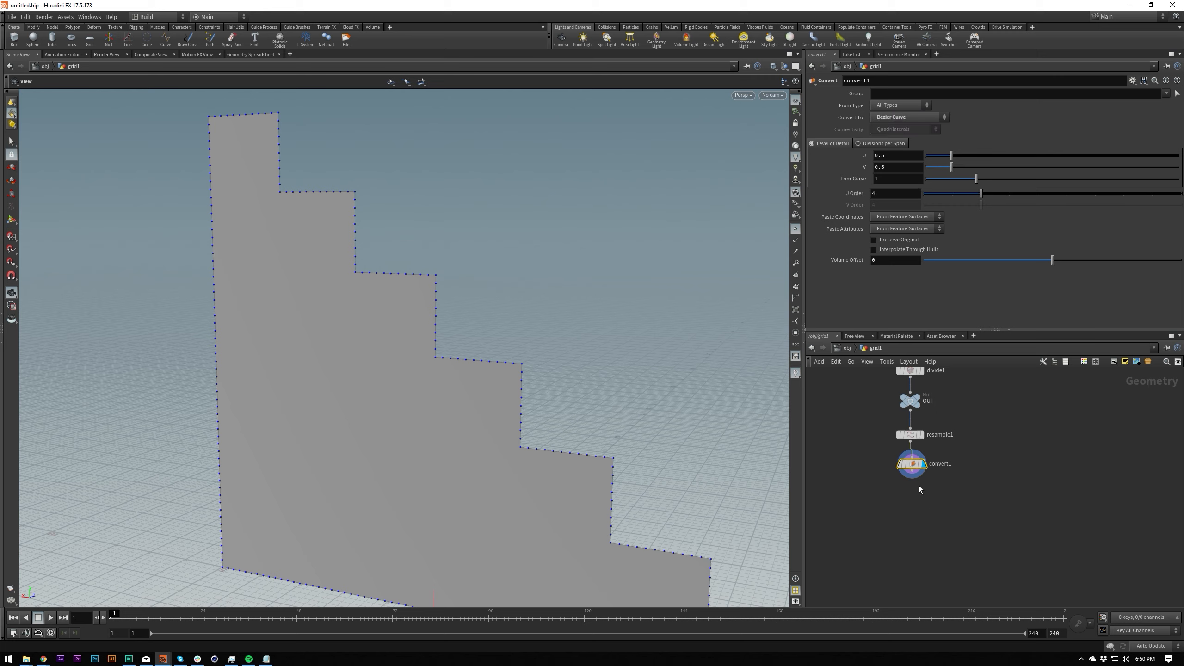
Step: Turn off point display and change the conversion type of convert1 to NURBS Curve
left_click(796, 228)
left_click(915, 118)
left_click(924, 164)
right_click_drag(552, 348, 403, 384, "alt")
left_click_drag(404, 383, 499, 391, "alt")
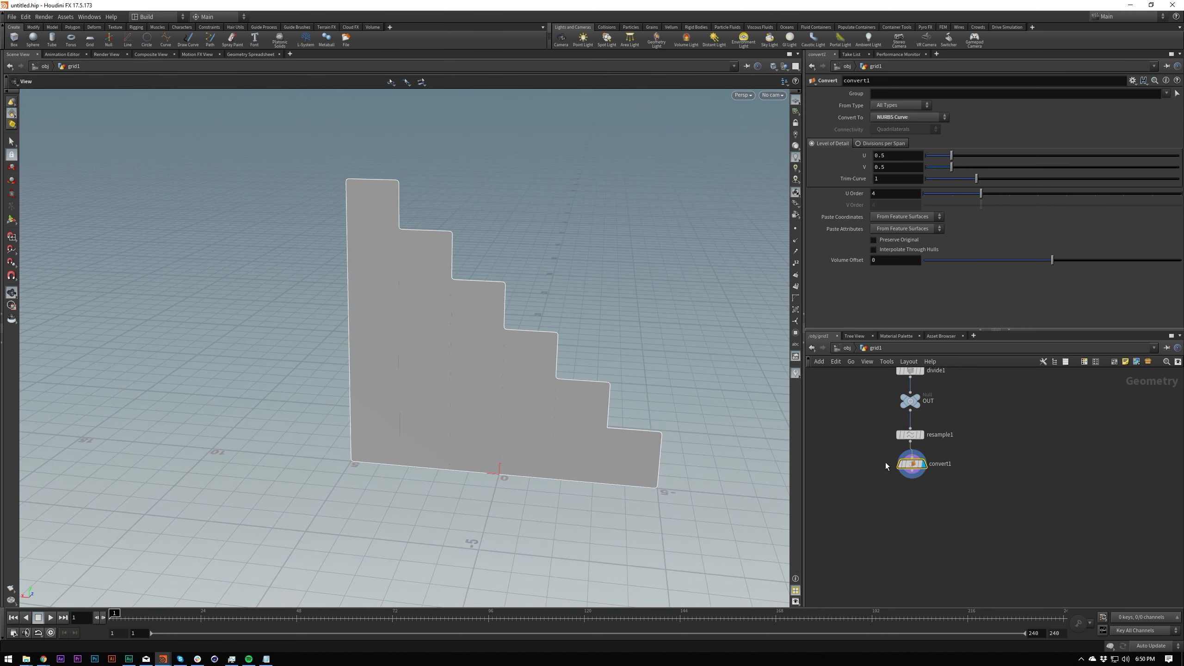
Step: Set the segment length of resample1 to 0.396 to round the stair corners more
left_click(898, 435)
left_click_drag(934, 159, 927, 184)
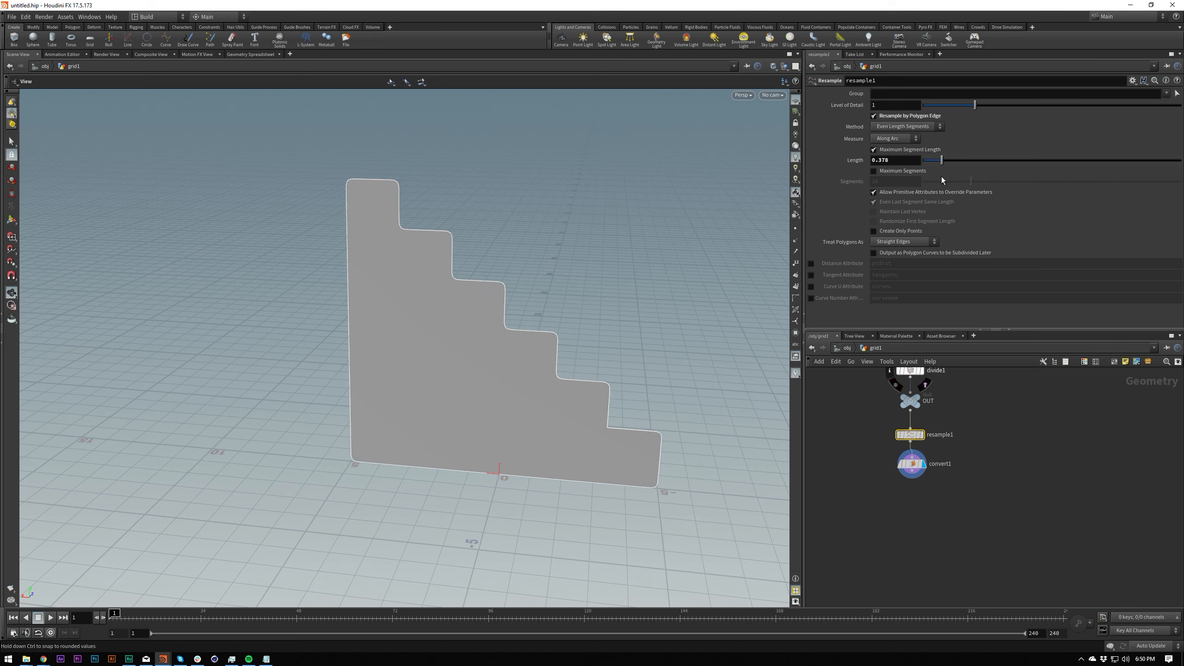
left_click_drag(945, 180, 947, 180)
scroll(621, 423, "up", 6)
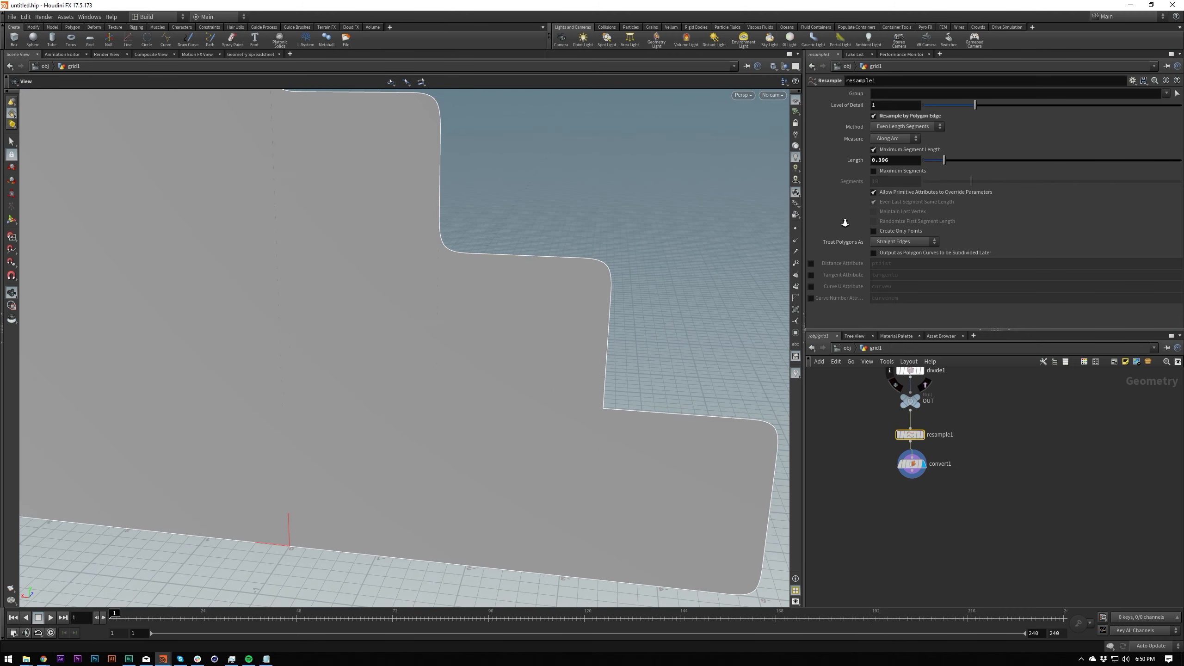
left_click_drag(598, 448, 663, 428)
scroll(446, 461, "down", 4)
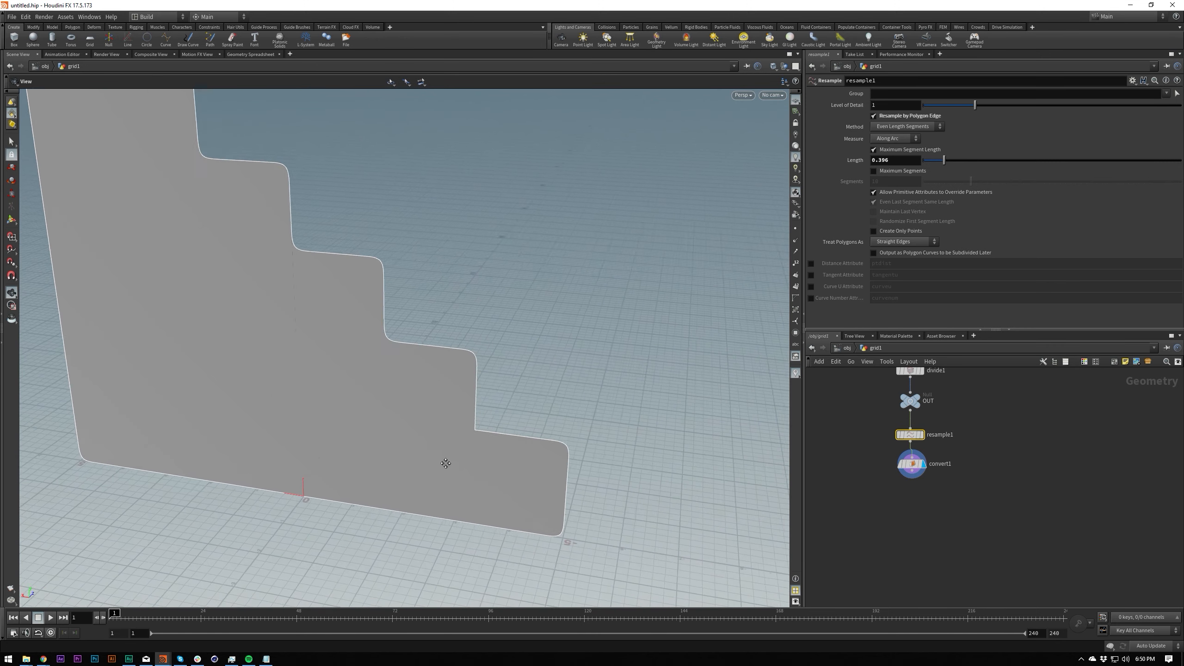
Step: Lay out the network, add an Ends node after convert1 and display it
left_click(912, 464)
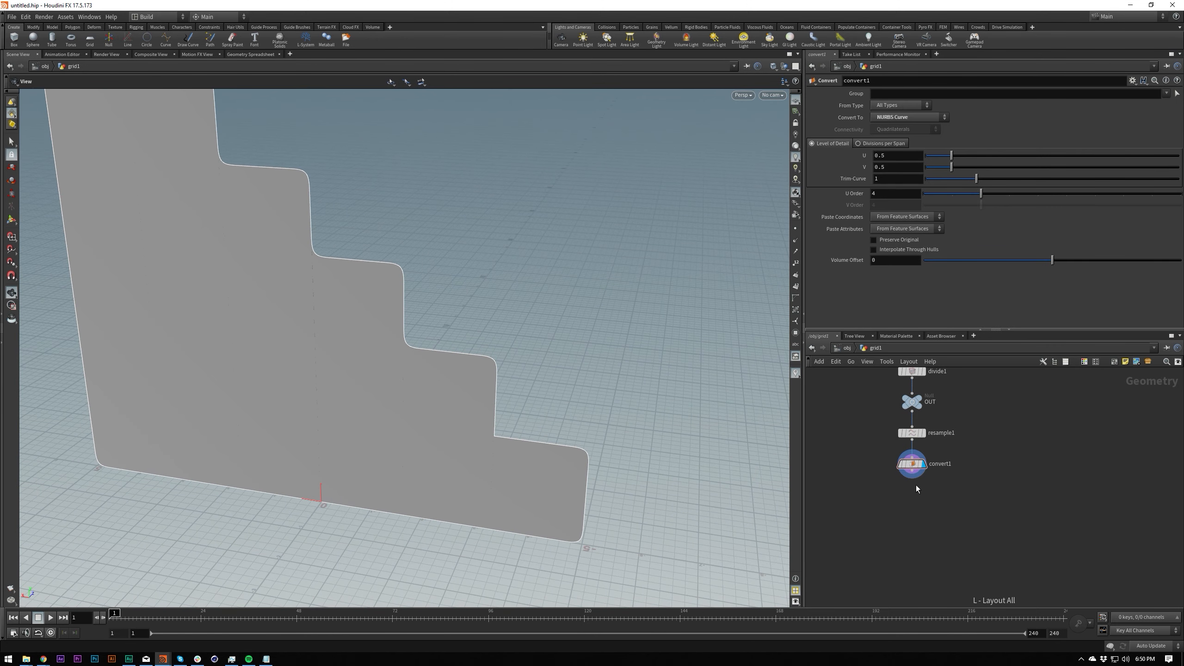
scroll(897, 488, "down", 2)
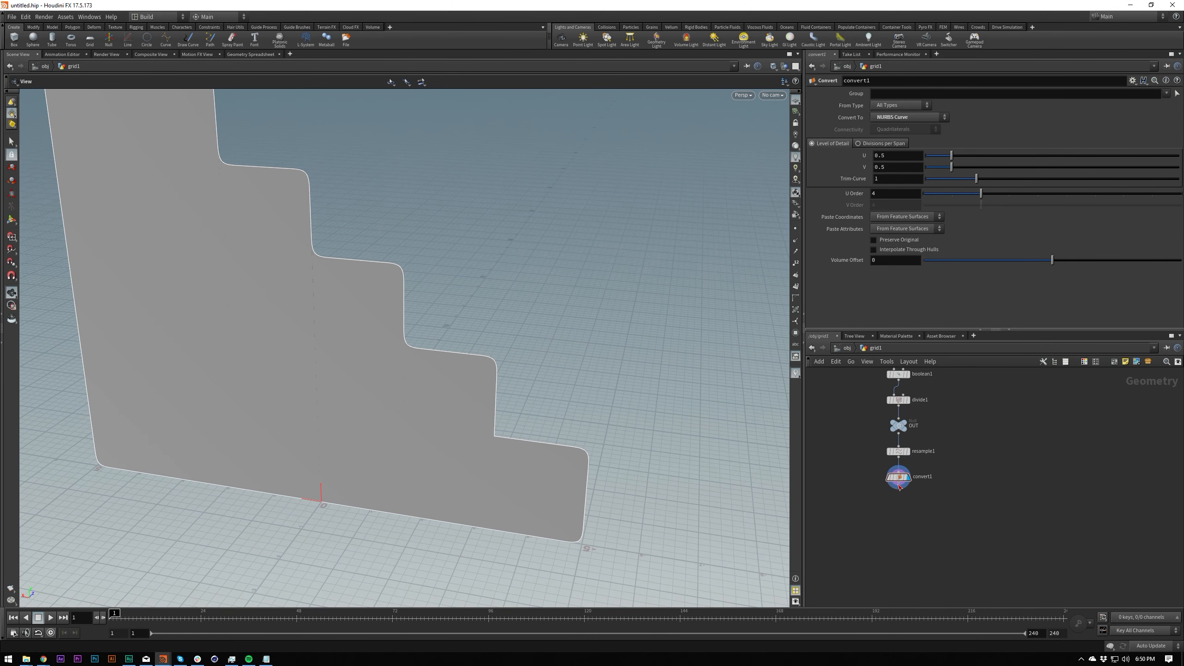
key("Tab")
type("ends")
key("Return")
left_click(899, 500)
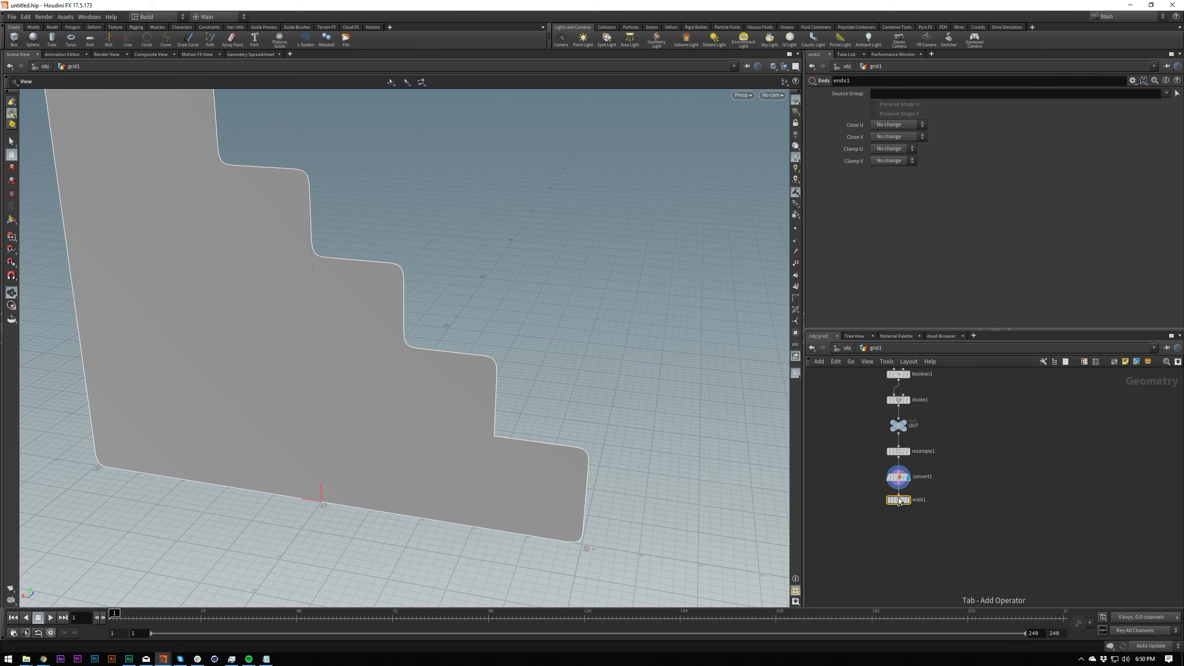
scroll(899, 501, "up", 2)
mouse_move(901, 507)
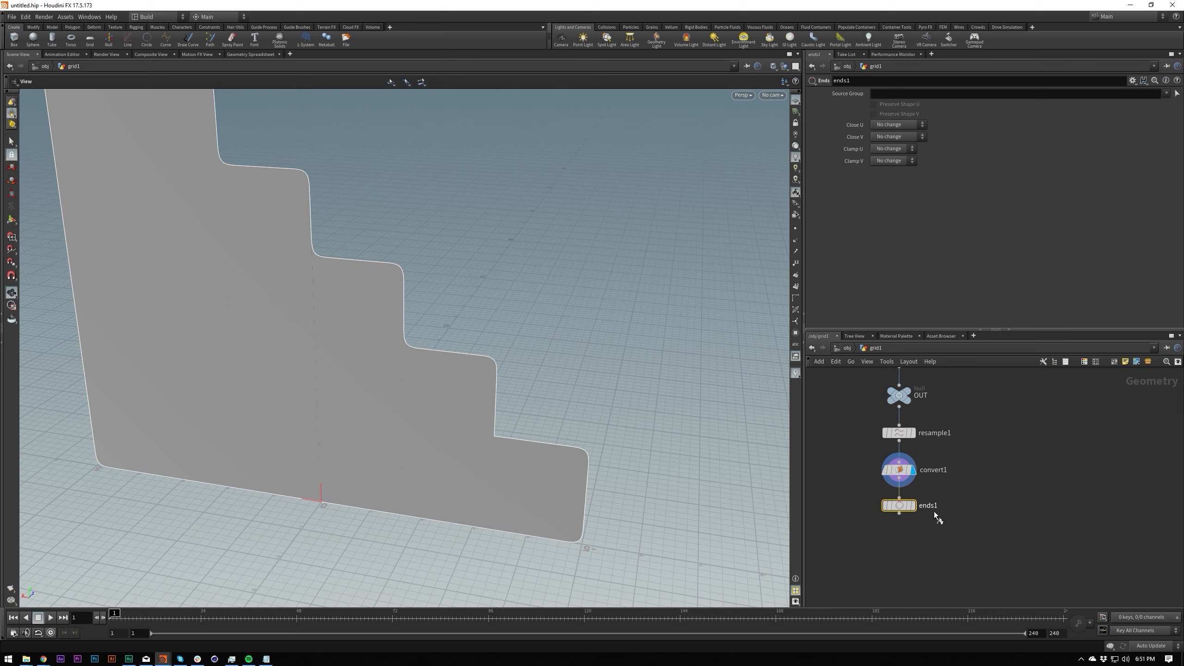
left_click(912, 505)
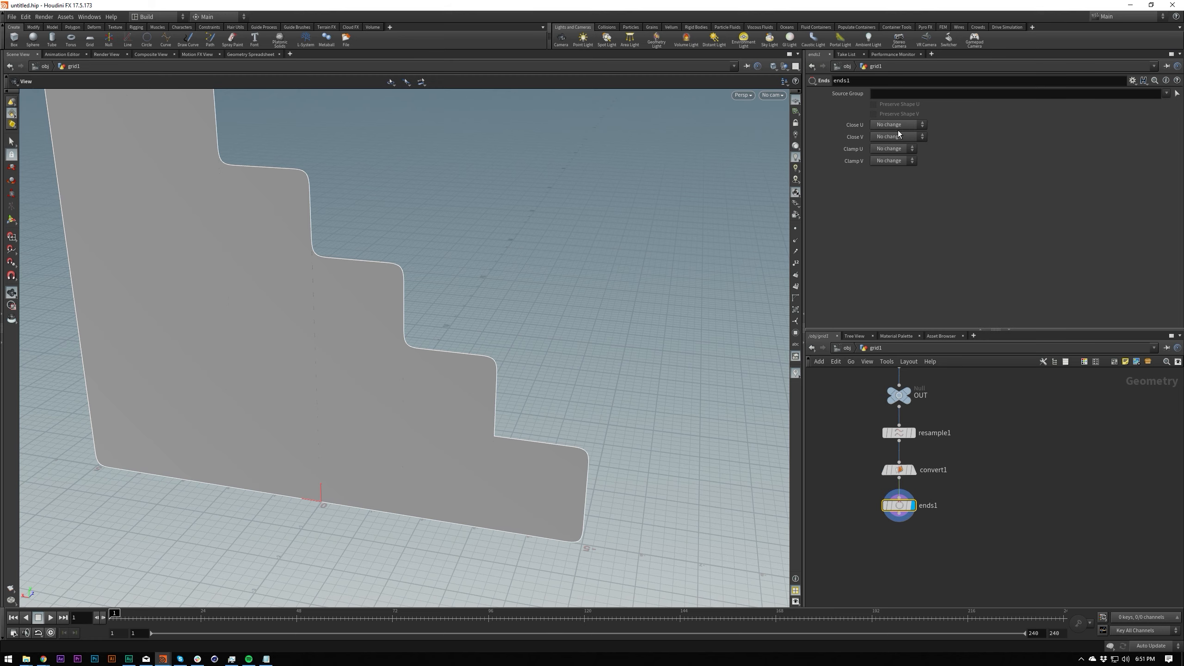
Step: Set Close U on ends1 to Open so the stair profile becomes an open curve
mouse_move(524, 458)
left_mouse_down()
mouse_move(555, 439)
mouse_move(516, 450)
left_mouse_up()
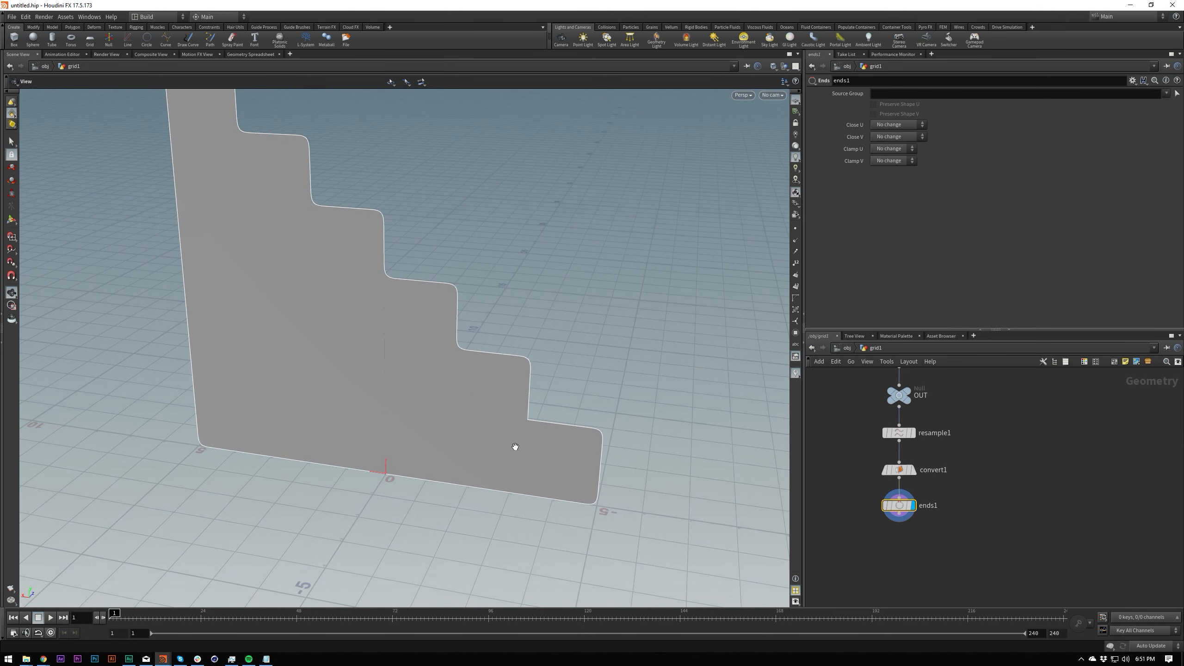
scroll(554, 420, "up", 3)
left_click_drag(546, 409, 485, 442)
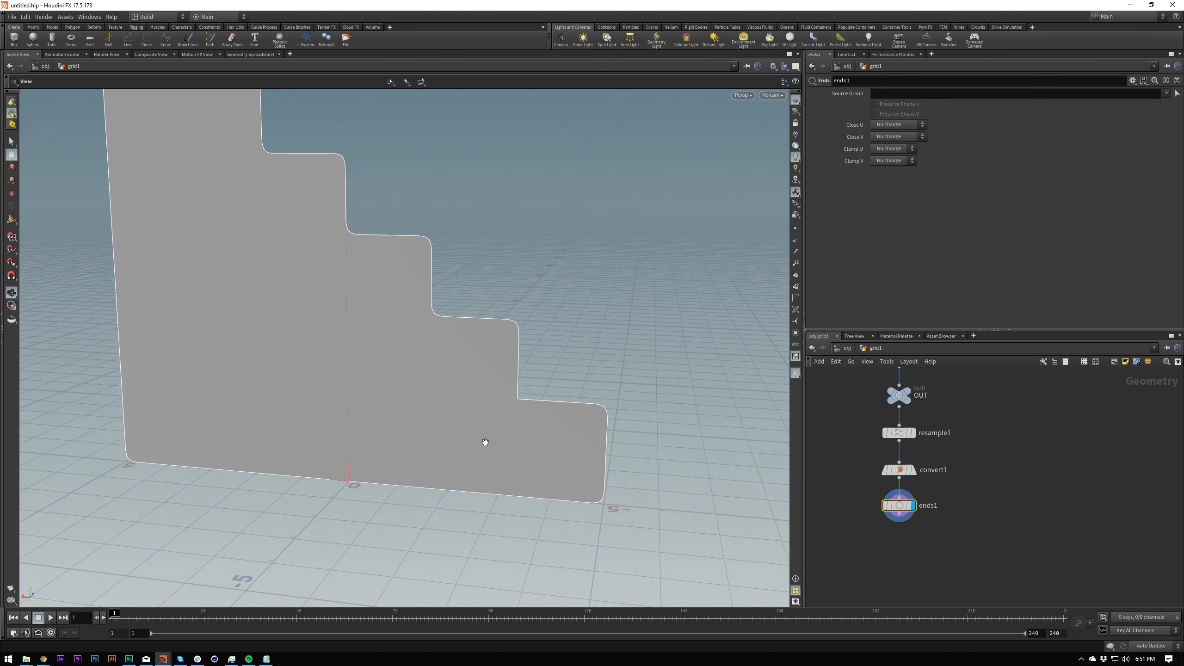
left_click(901, 127)
left_click(893, 140)
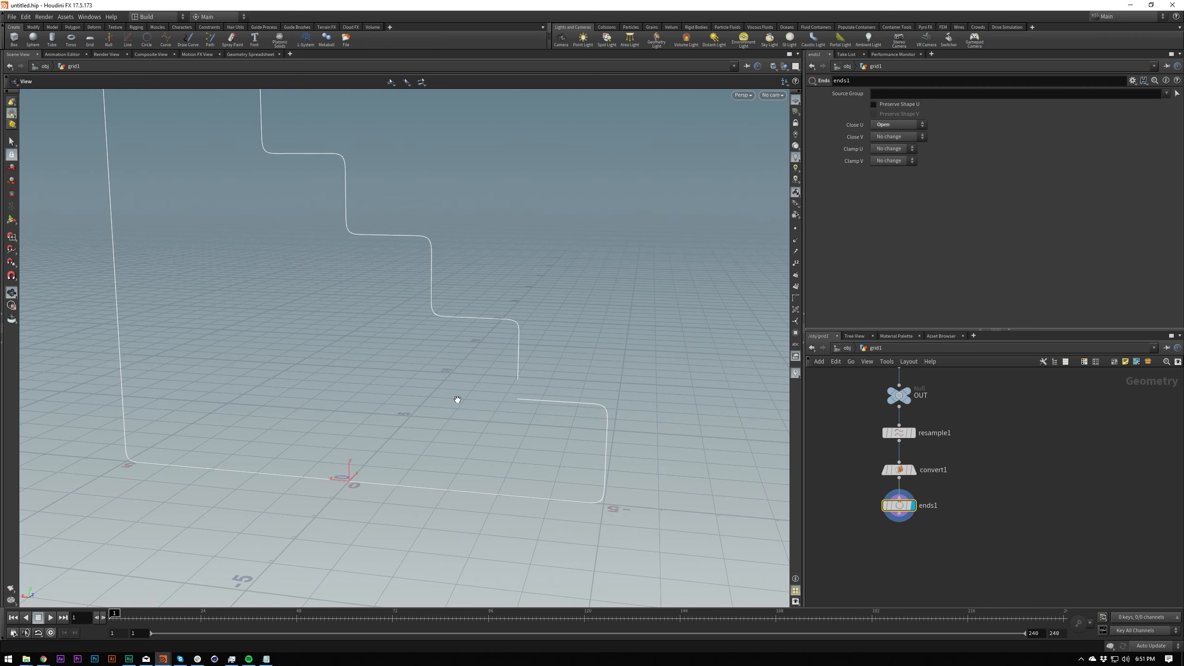
middle_click_drag(898, 526, 943, 473)
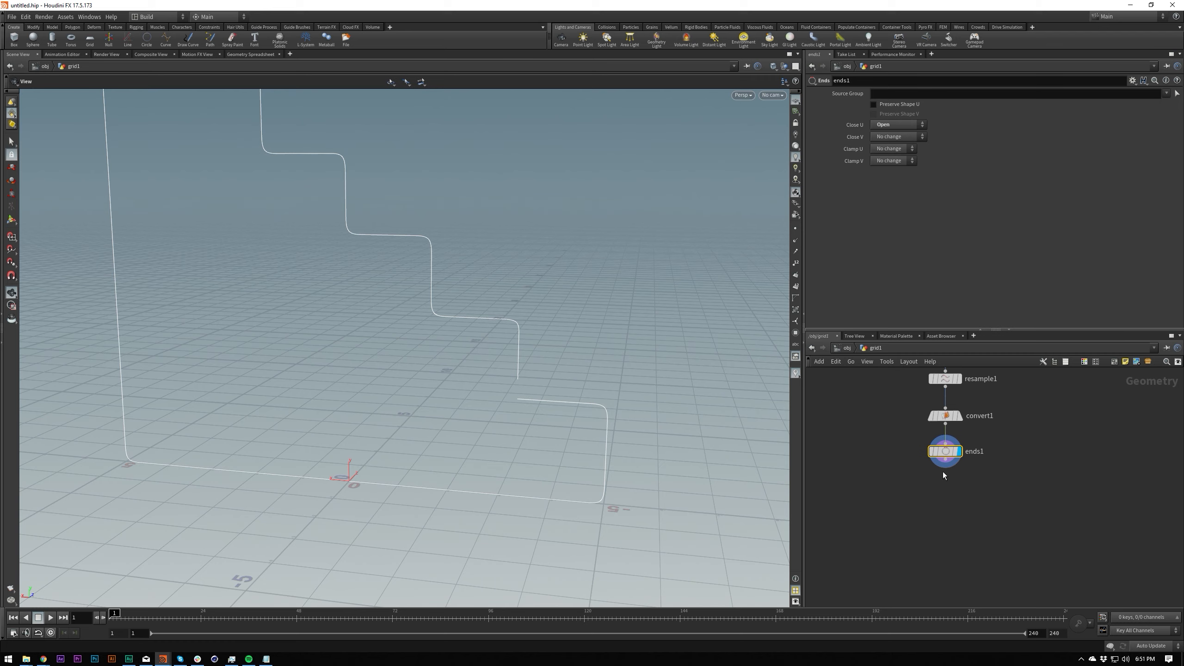
Step: Add a second Ends node after ends1, display it, and set its Close U to Close Rounded
key("Tab")
type("ends")
key("Return")
left_click(945, 480)
left_click(908, 124)
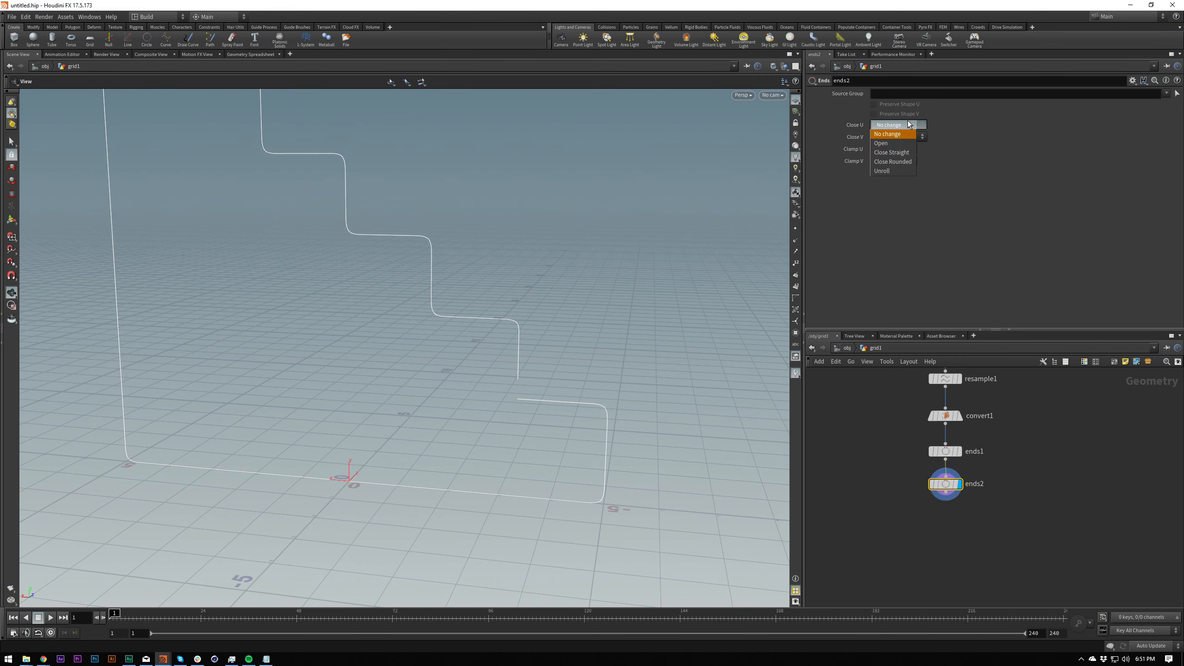
left_click(893, 161)
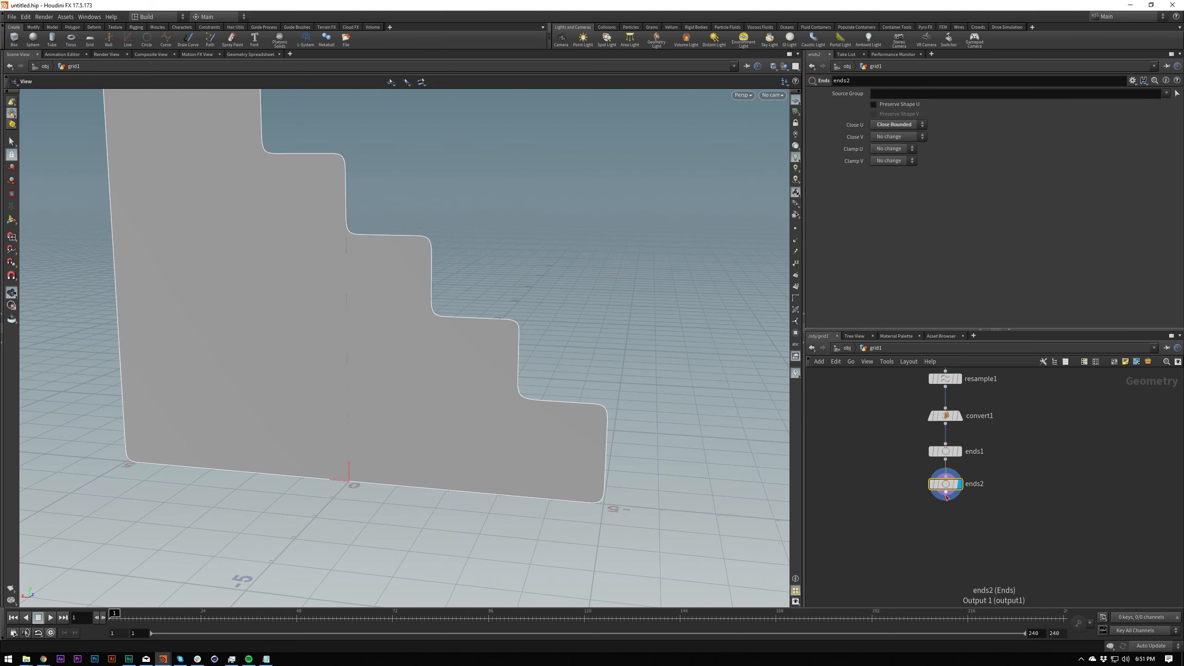
Step: Add a Basis node after ends2, display it, and set its U Parameterization to Uniform
left_click_drag(946, 494, 948, 520)
type("bas")
key("Return")
left_click(949, 521)
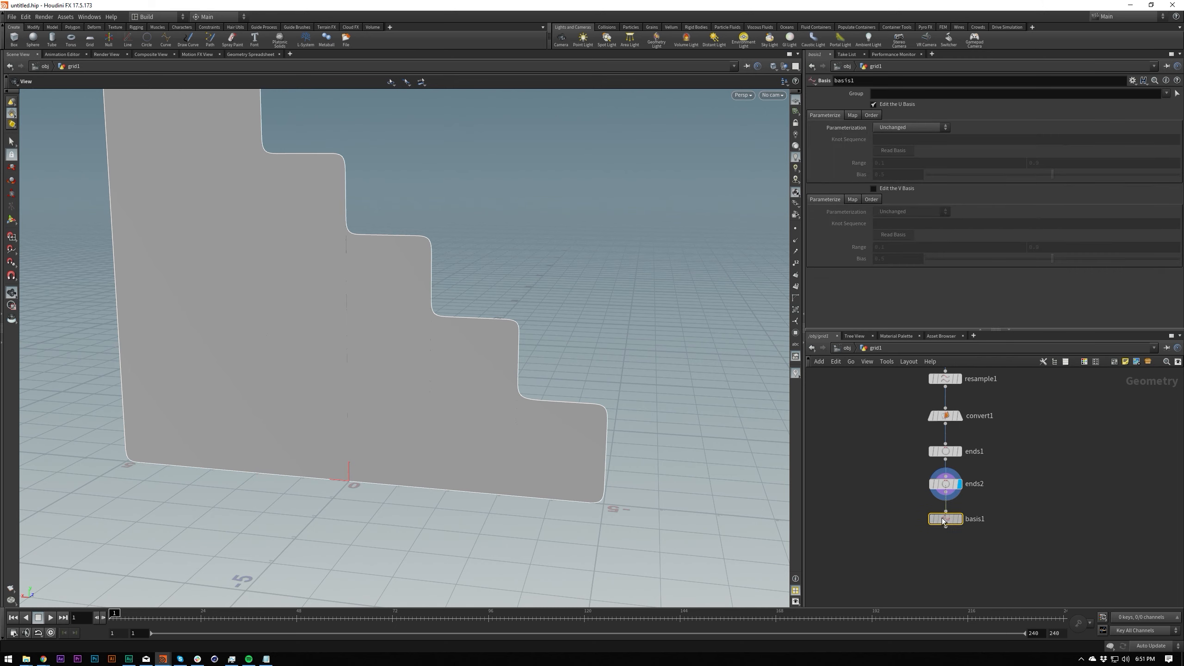
left_click(900, 128)
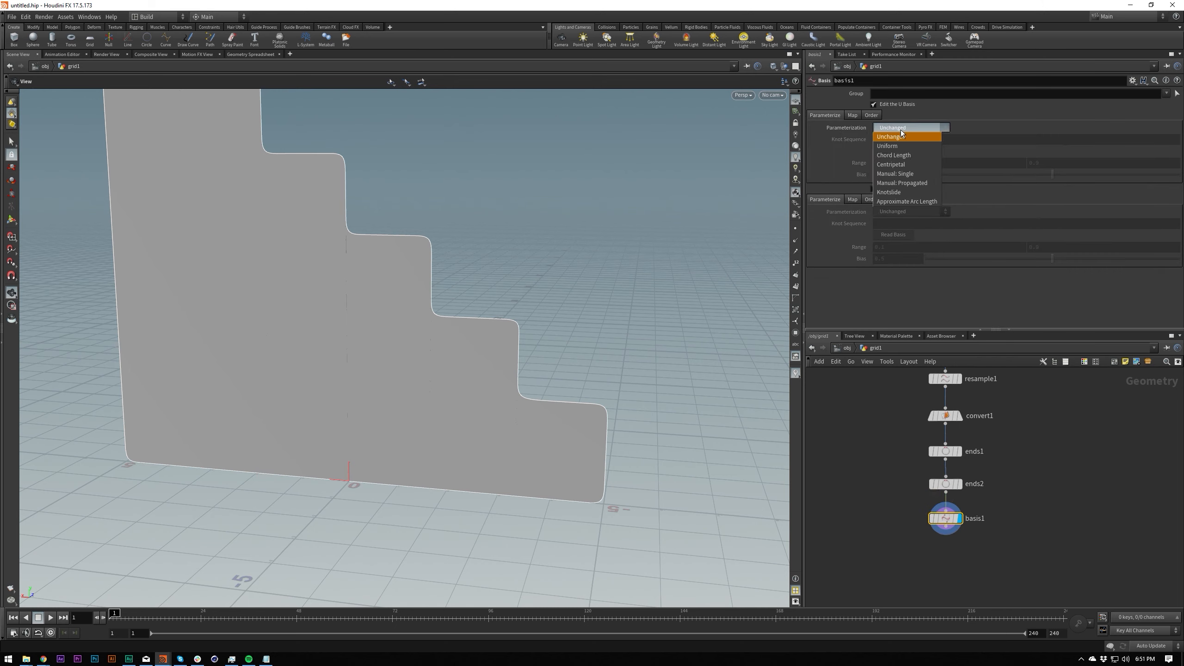
left_click(901, 147)
Step: Set the segment Length of resample1 to 0.225 to tighten the rounding of the stair corners
left_click_drag(851, 478, 1003, 533)
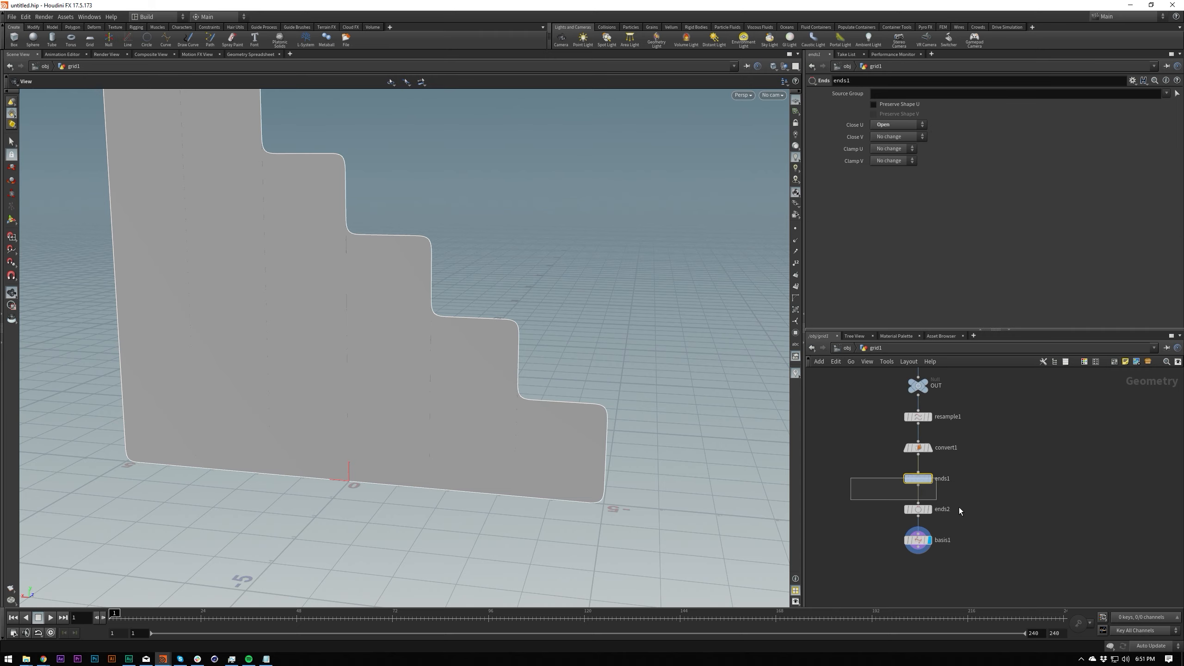
scroll(895, 556, "down", 5)
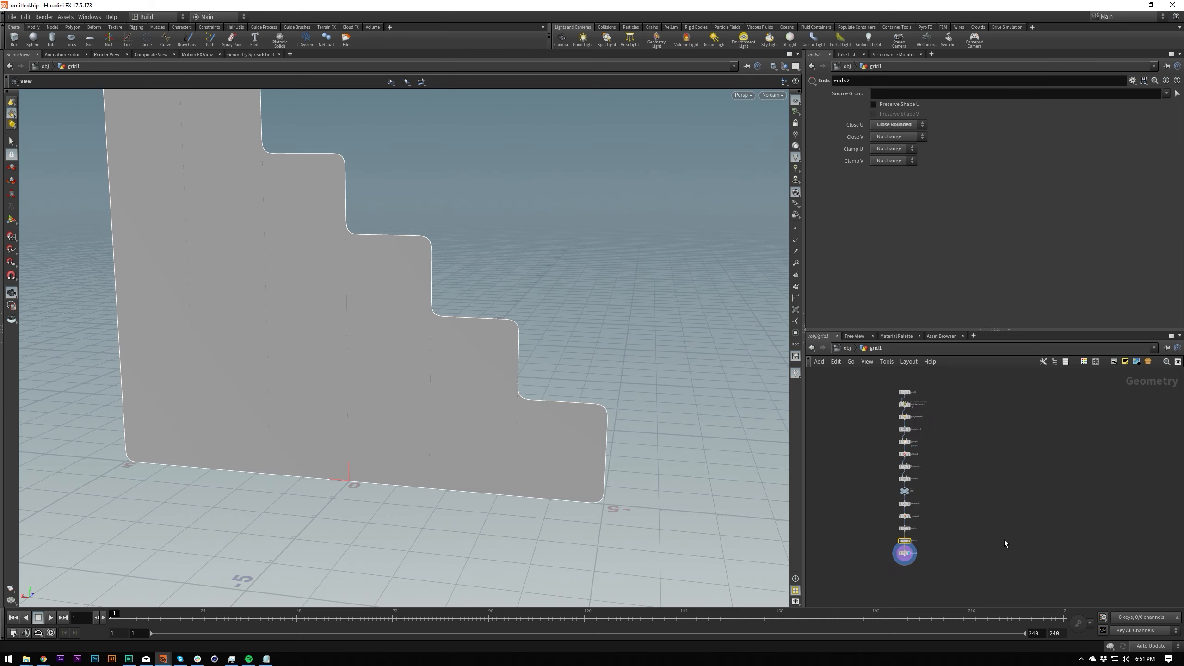
scroll(897, 575, "up", 5)
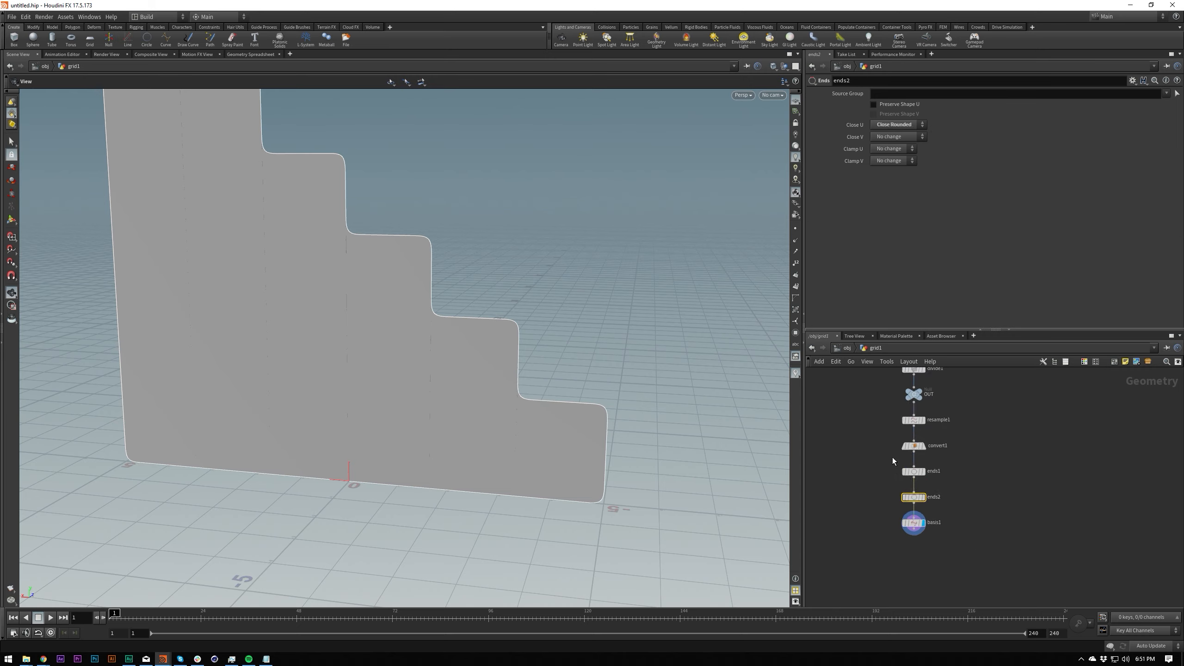
left_click(913, 420)
left_click_drag(944, 161, 933, 169)
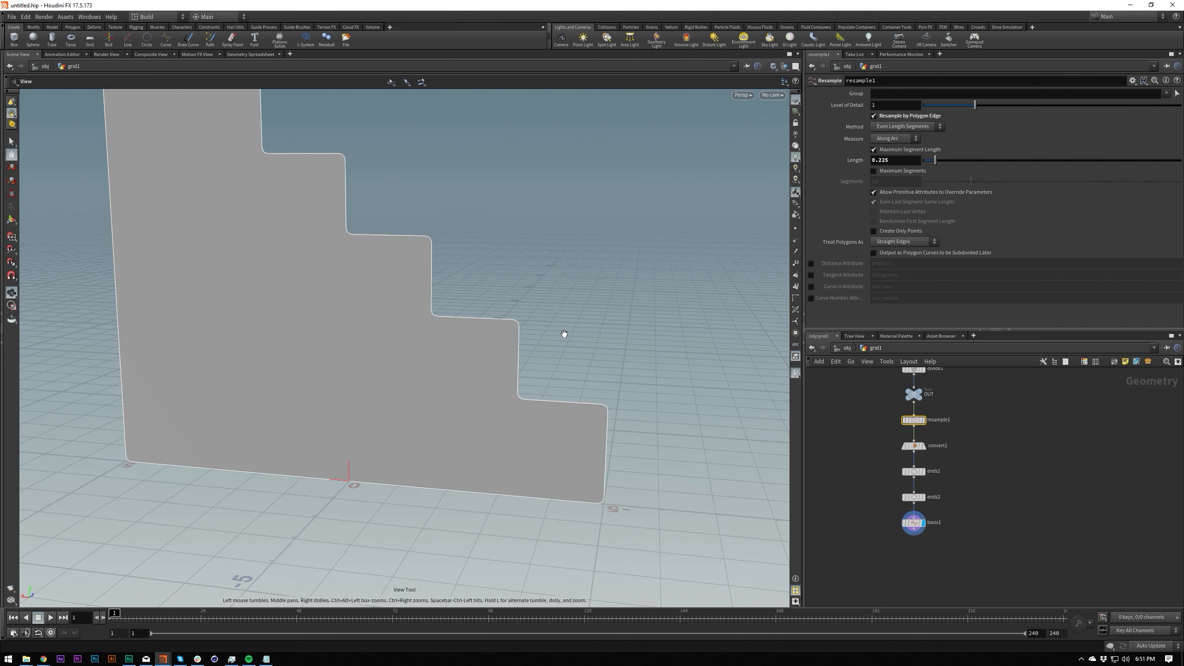
left_click_drag(935, 161, 937, 163)
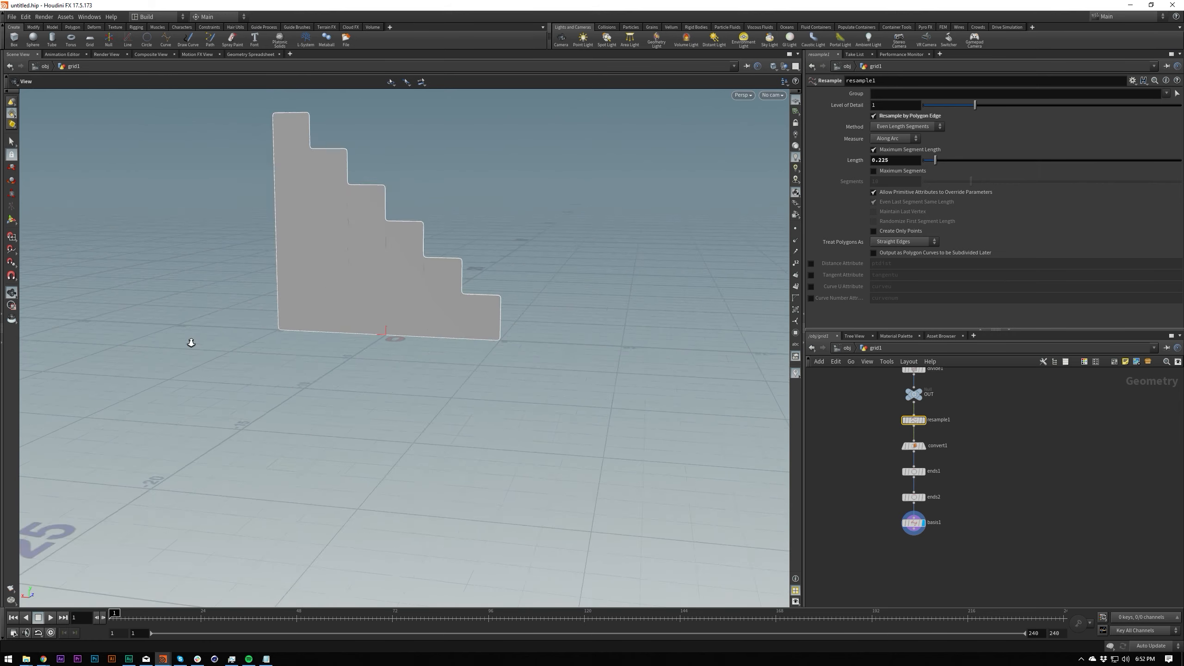
left_click_drag(190, 339, 393, 327)
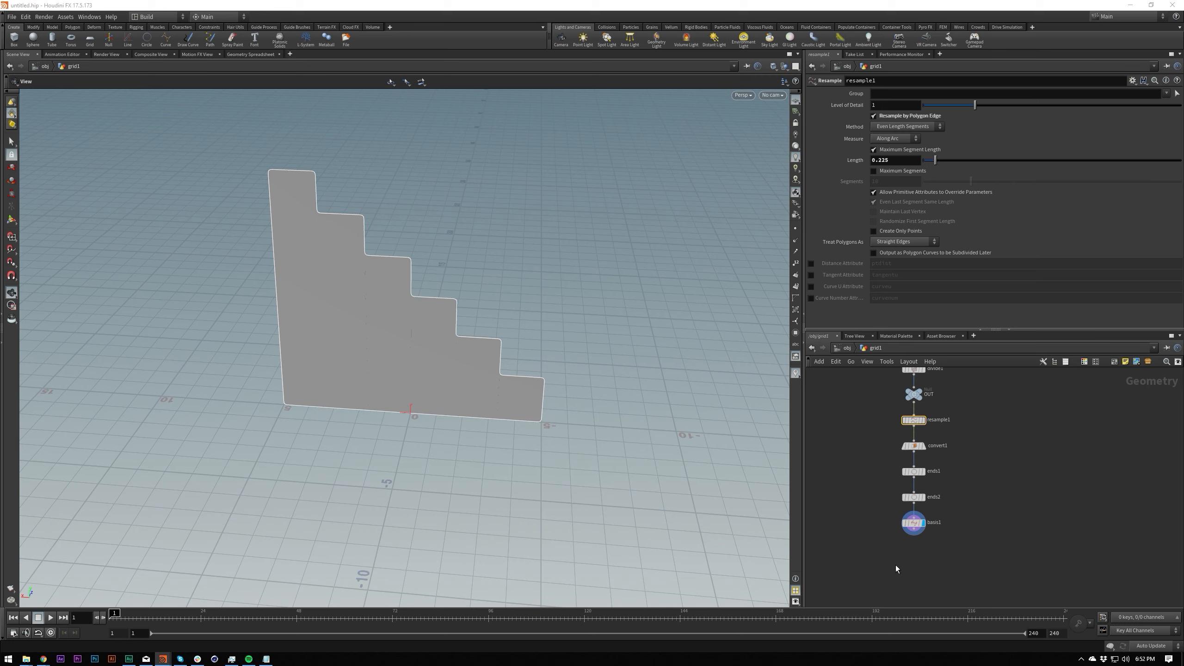
Step: Add a PolyExtrude node after basis1 and display it
key("Tab")
type("extr")
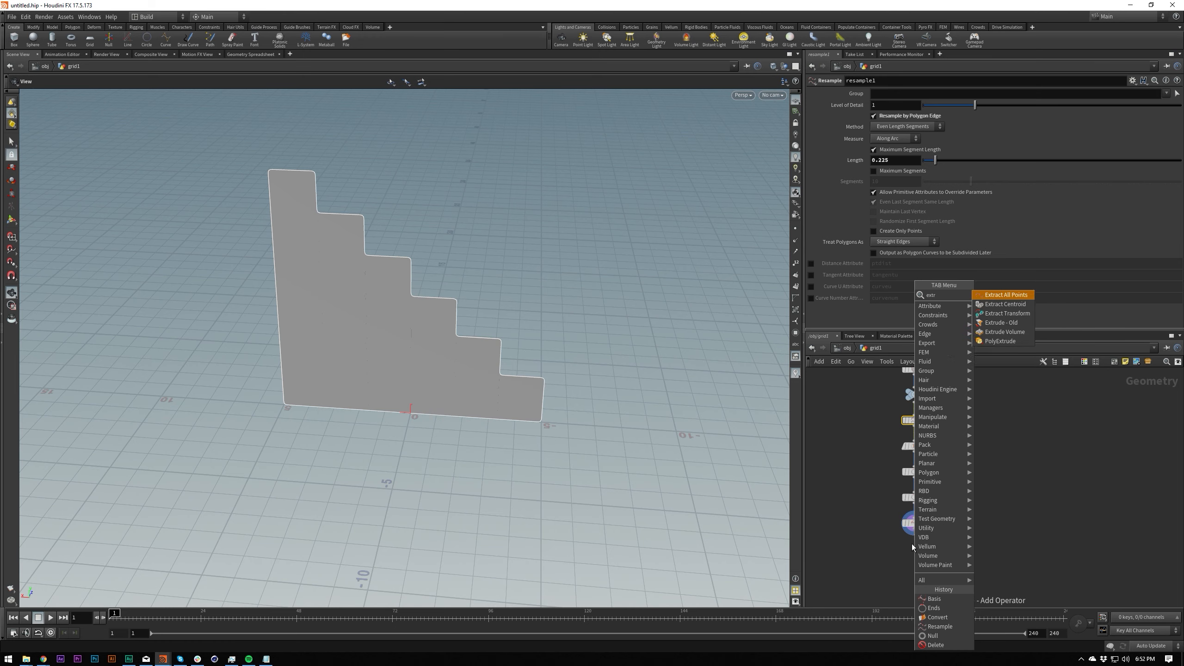
key("Up")
key("Return")
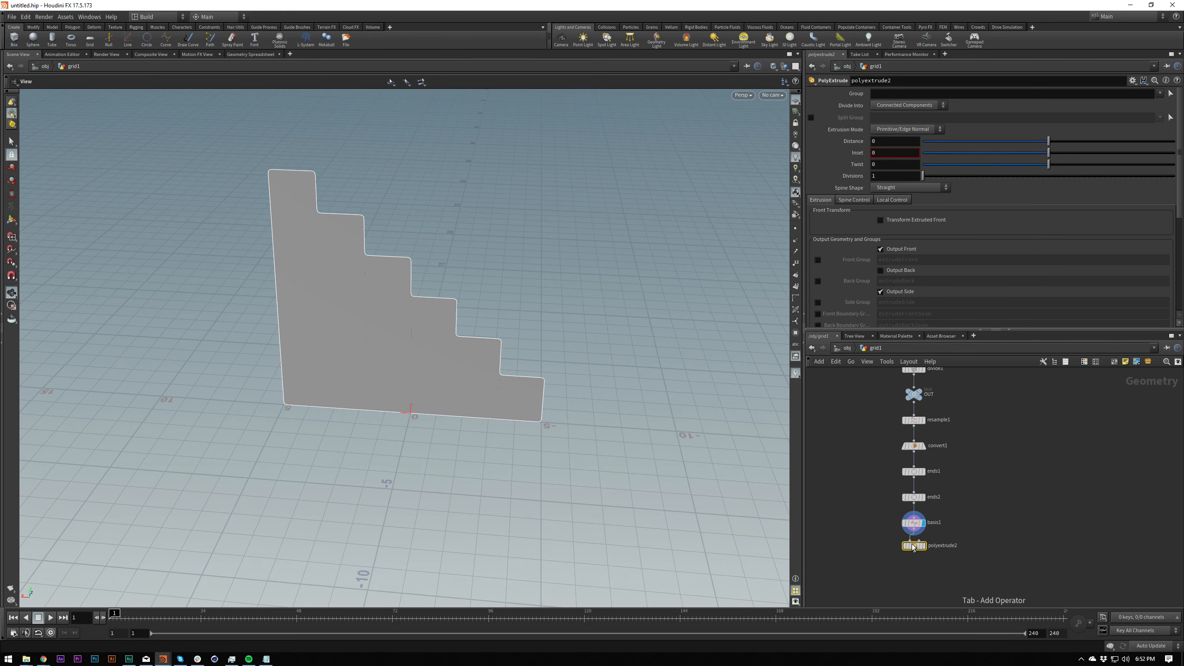
left_click(916, 552)
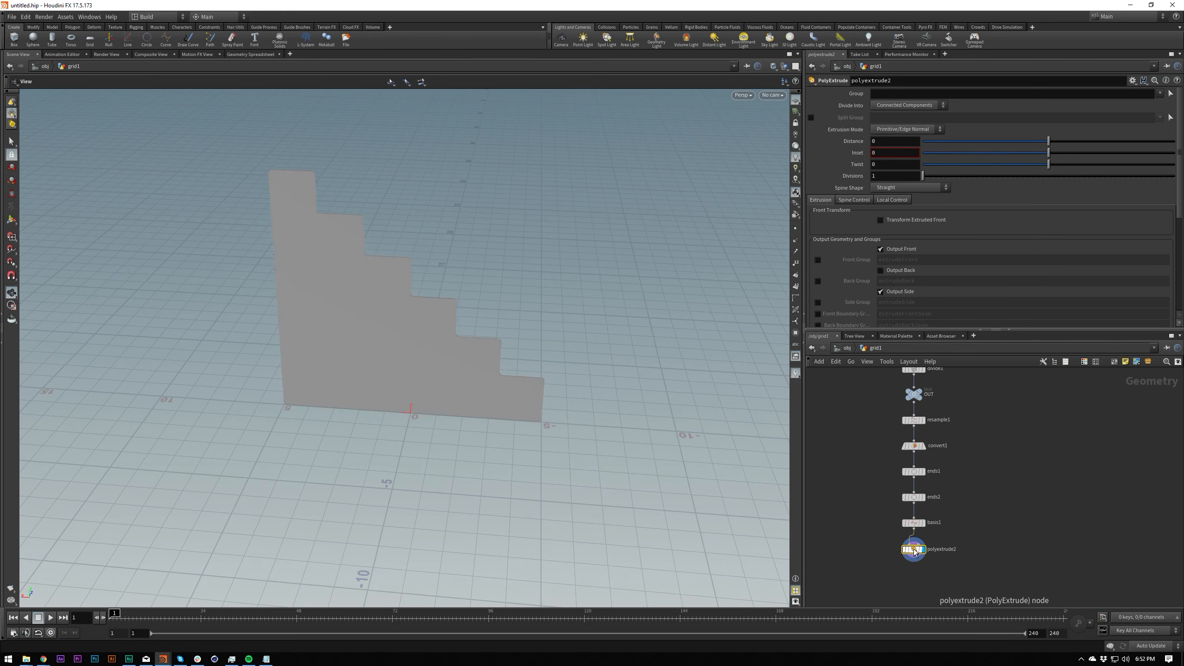
Step: Set the Distance of polyextrude2 to 0.199 to give the stair profile thickness
left_click_drag(1051, 139, 1074, 144)
right_click_drag(400, 243, 648, 175)
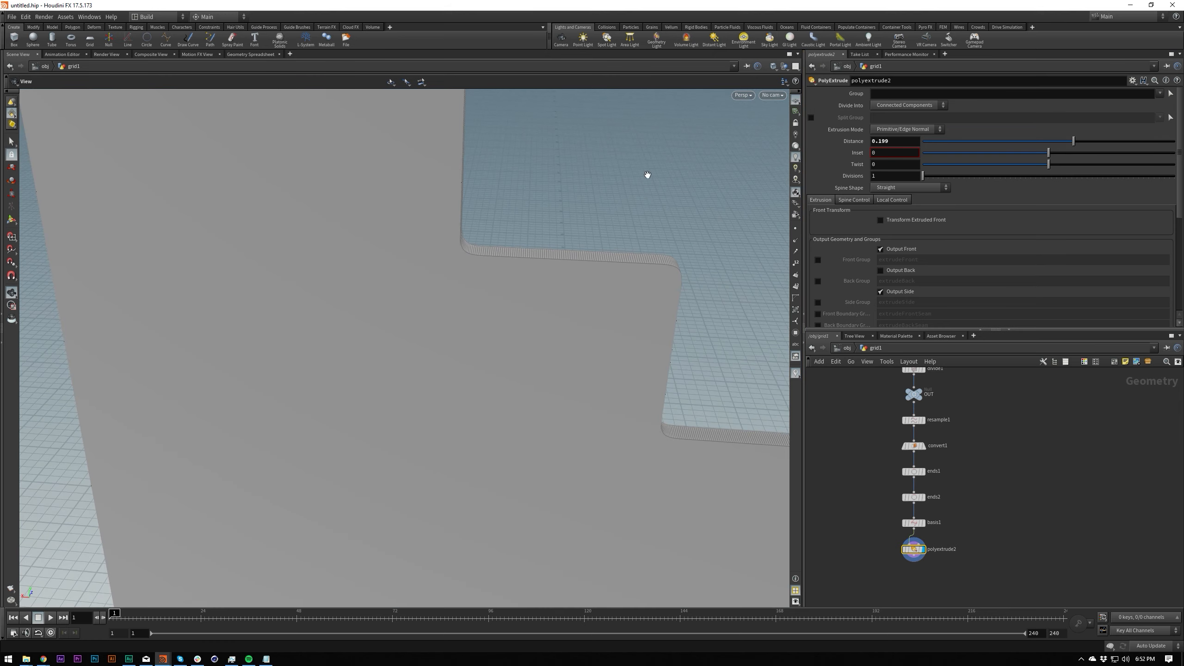
left_click_drag(647, 174, 515, 268)
right_click_drag(515, 267, 391, 336)
left_click_drag(392, 336, 454, 283)
middle_click_drag(455, 284, 332, 326)
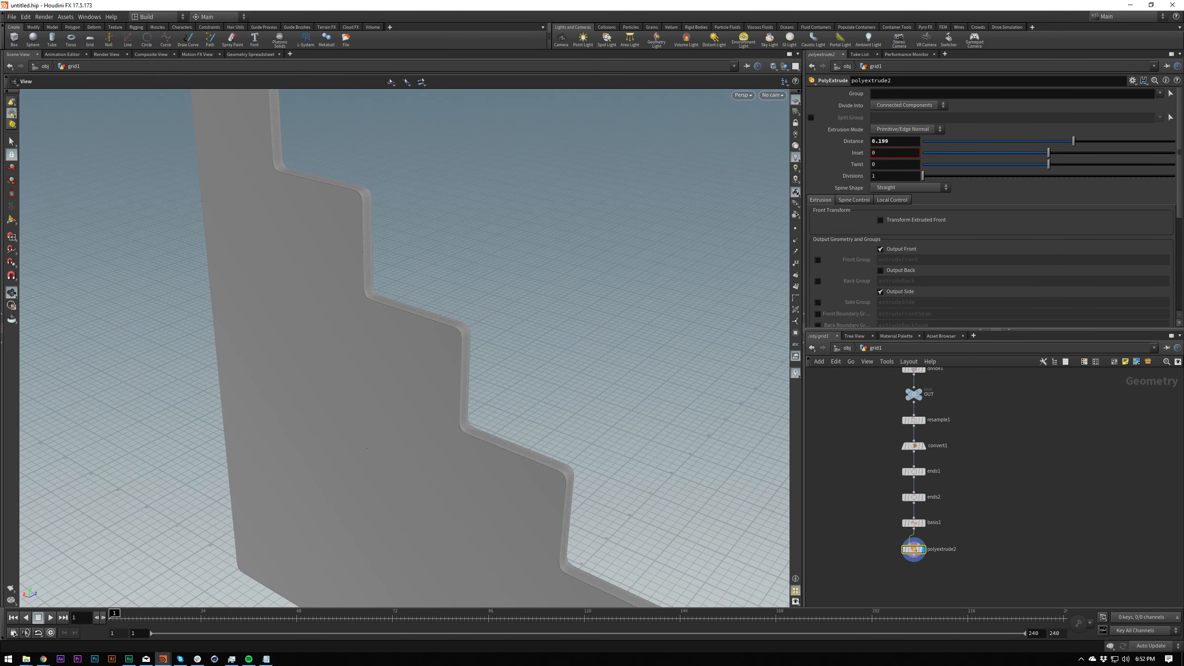
left_click_drag(640, 500, 592, 445)
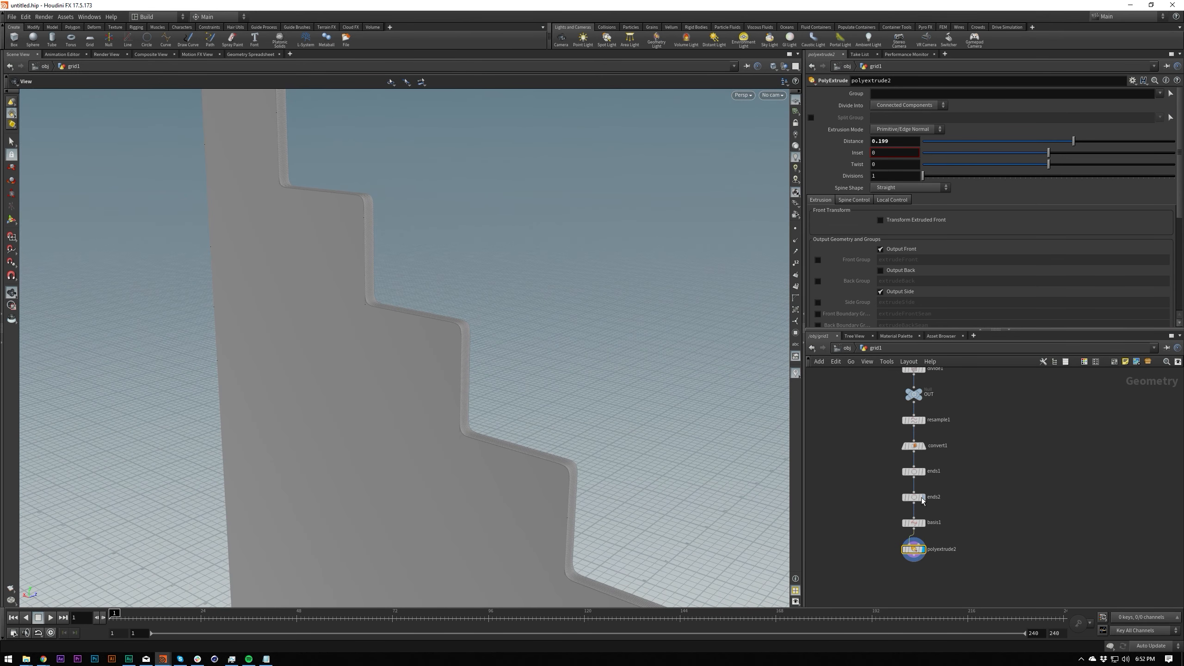
Step: Delete the convert1, ends1, ends2 and basis1 nodes from the network
middle_click_drag(881, 464, 884, 500)
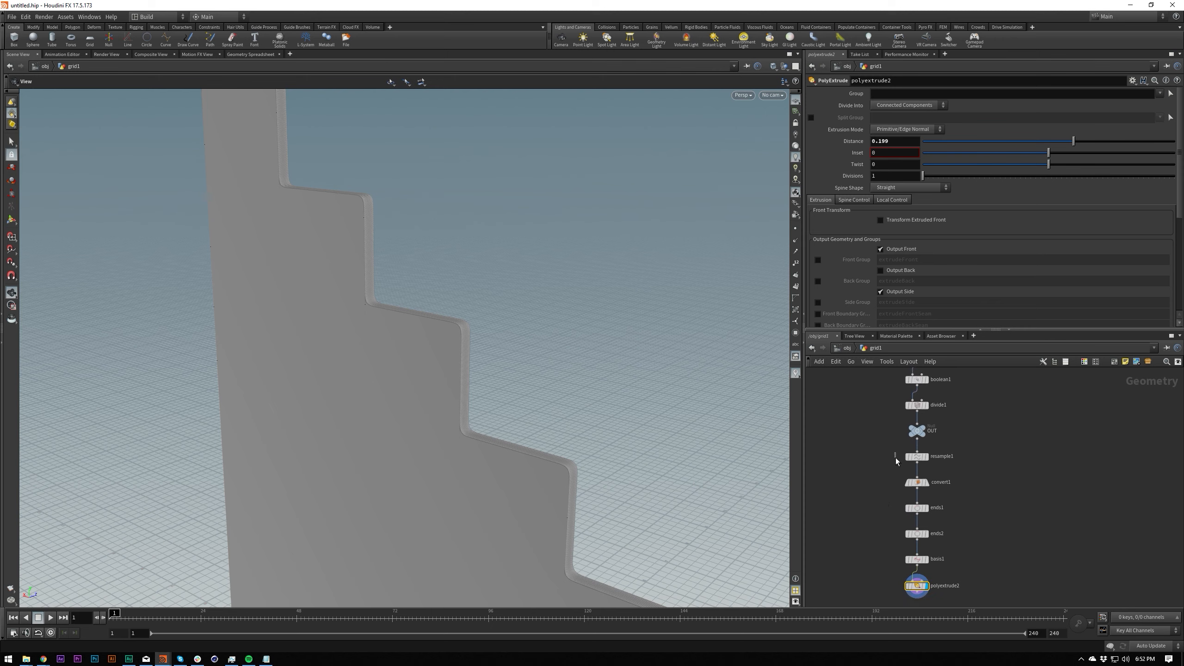
left_click_drag(901, 465, 946, 571)
key("Delete")
Step: Insert a PolyBevel node between resample1 and polyextrude2, display it, and set its Group Type to Points
key("Tab")
type("polybevel")
key("Return")
left_click(916, 495)
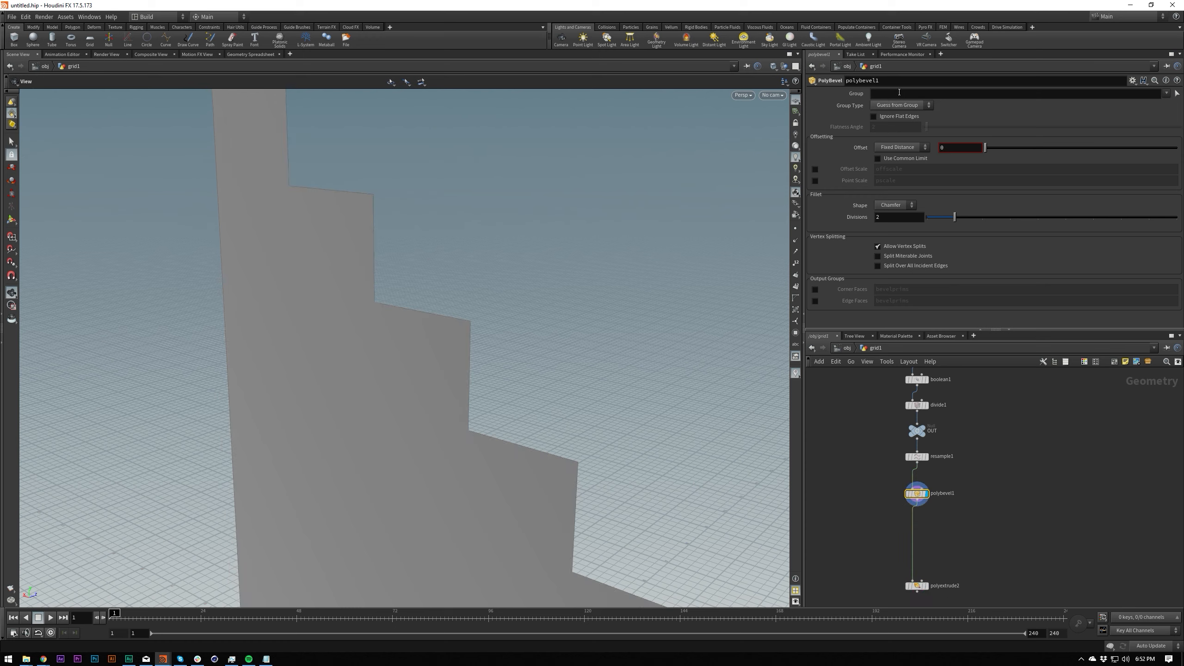
left_click(911, 105)
left_click(902, 131)
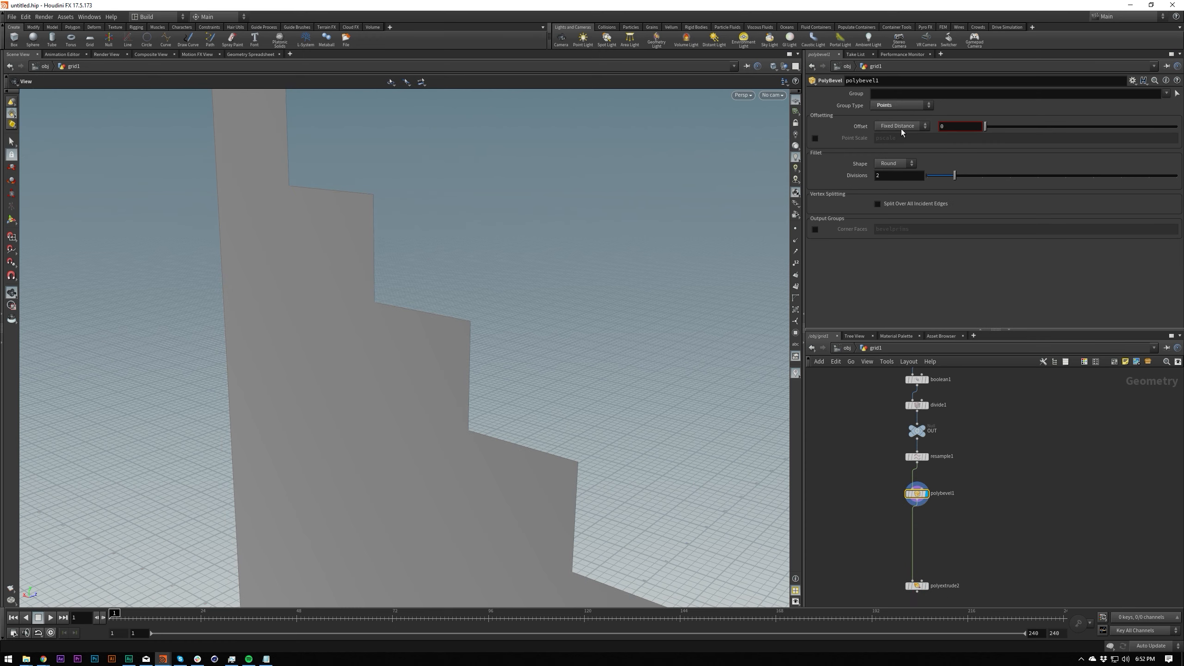
Step: Set the Offset of polybevel1 to 0.126 with a Round fillet shape and 8 divisions
left_click_drag(987, 126, 1009, 126)
left_click(895, 163)
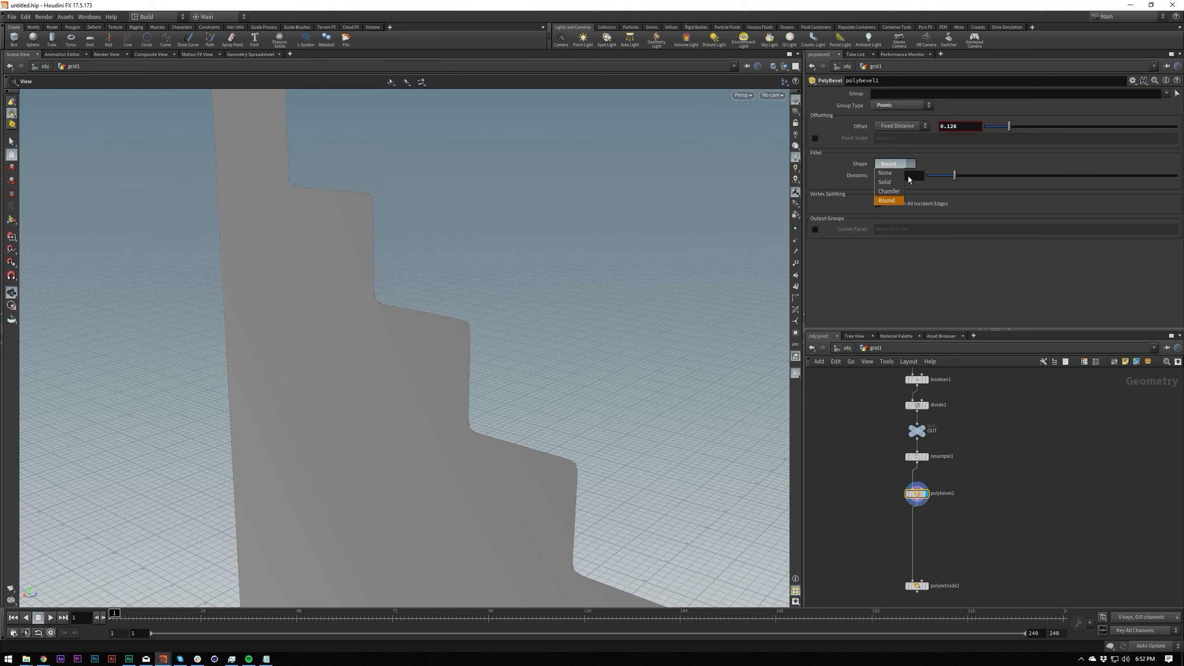
left_click(888, 200)
left_click_drag(956, 176, 1131, 180)
Step: Turn on point display and examine the point distribution along the stair outline
mouse_move(560, 317)
left_mouse_down()
mouse_move(436, 286)
mouse_move(431, 343)
left_mouse_up()
scroll(440, 308, "down", 5)
left_click(795, 229)
left_click_drag(494, 291, 444, 272)
scroll(444, 271, "up", 5)
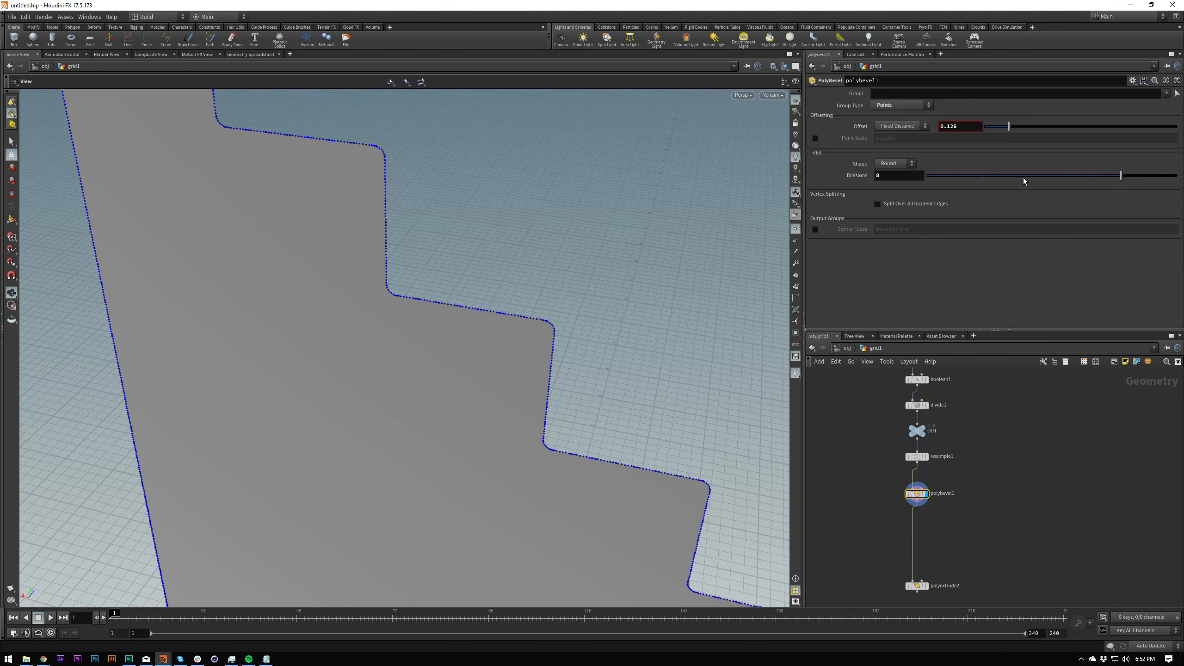
Step: Delete the resample1 node and set the Offset of polybevel1 to 0.191
mouse_move(1003, 130)
left_mouse_down()
mouse_move(986, 126)
mouse_move(995, 127)
left_mouse_up()
left_click(917, 456)
key("Delete")
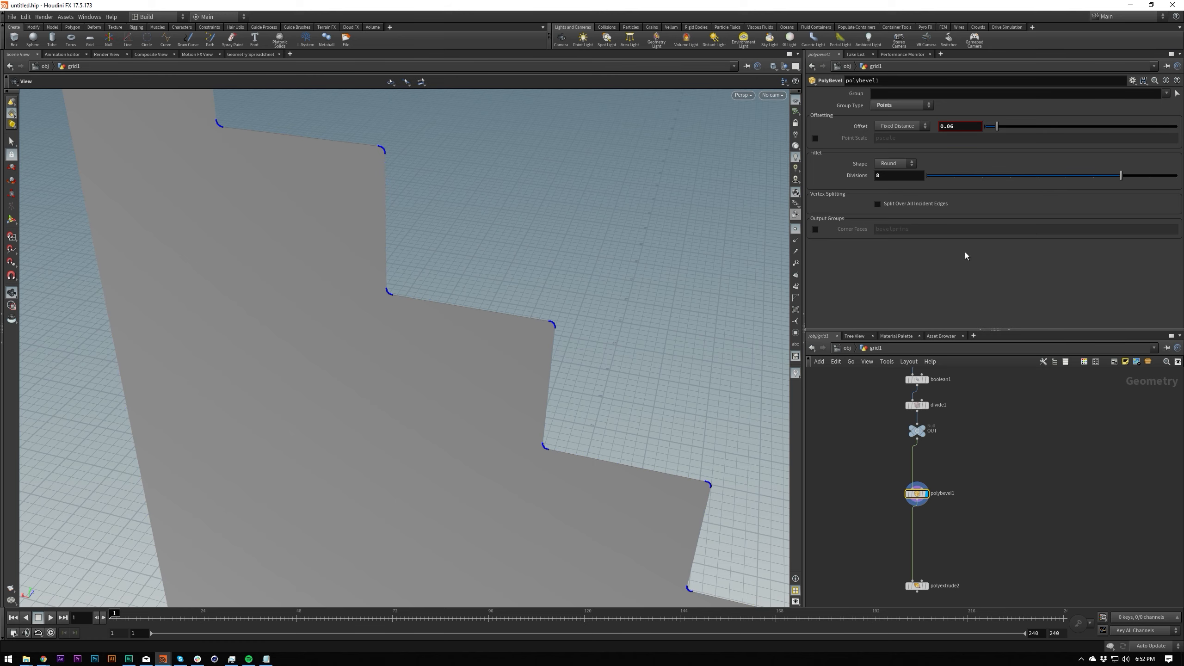
left_click_drag(1003, 129, 1022, 133)
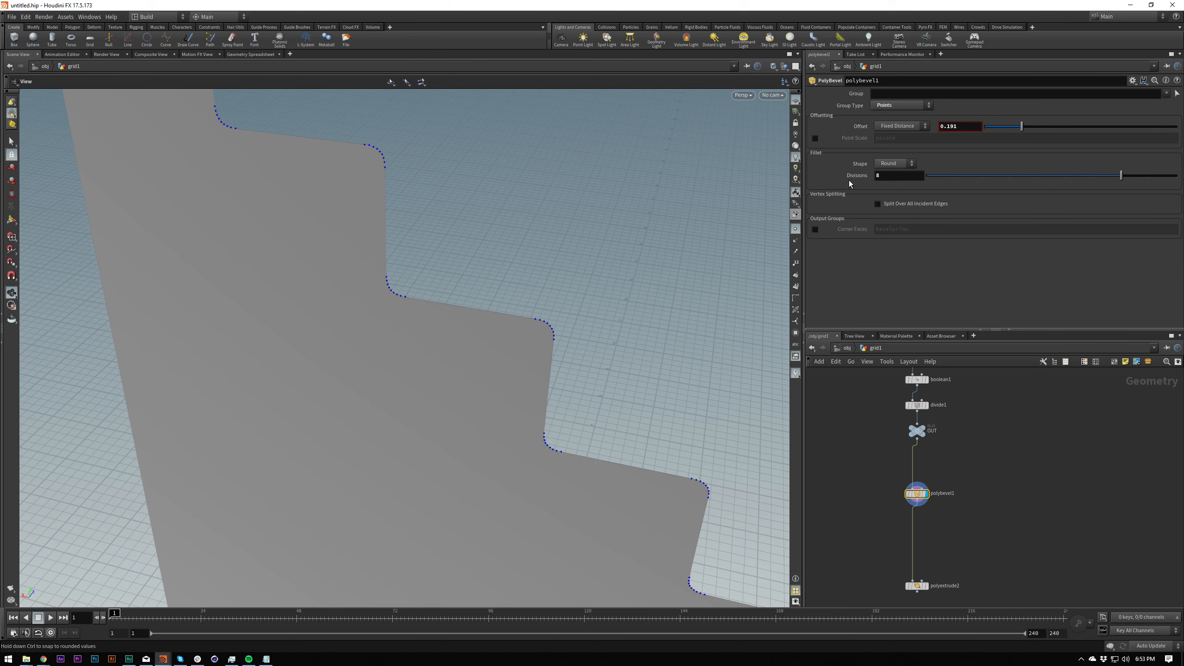
Step: Turn off point display and examine the rounded stair profile from several angles
scroll(559, 257, "down", 8)
left_click_drag(442, 285, 447, 275)
left_click(796, 215)
left_click(796, 228)
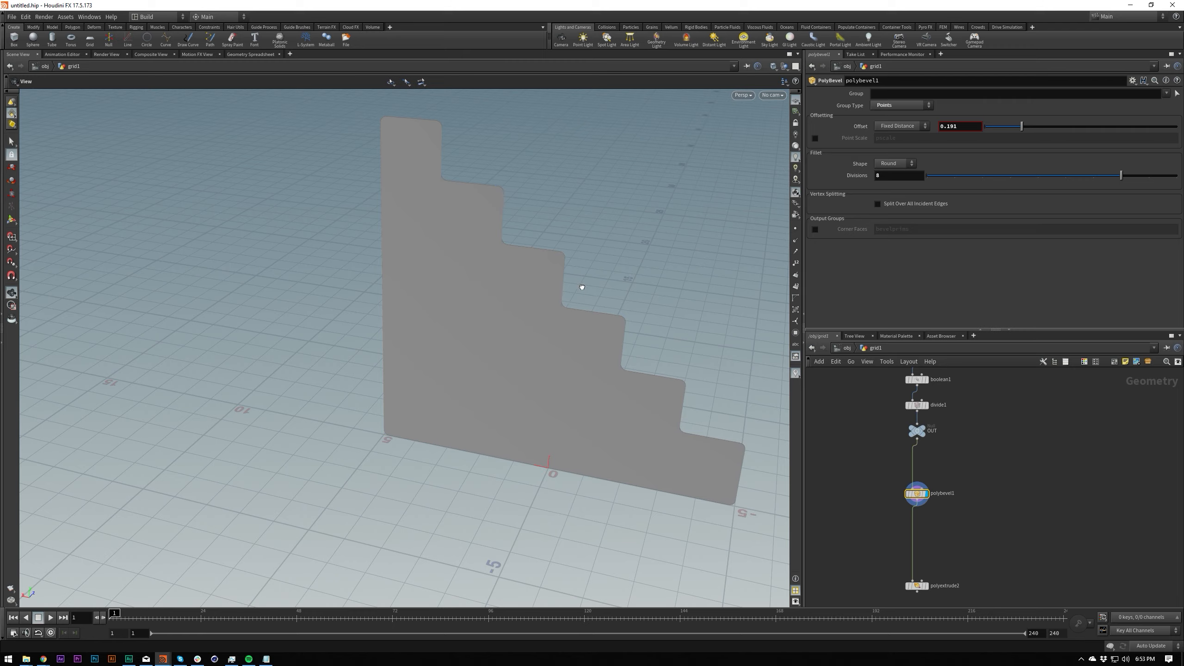
right_click_drag(582, 288, 452, 312)
left_click_drag(452, 312, 590, 259)
middle_click_drag(589, 260, 431, 347)
left_click_drag(431, 347, 431, 335)
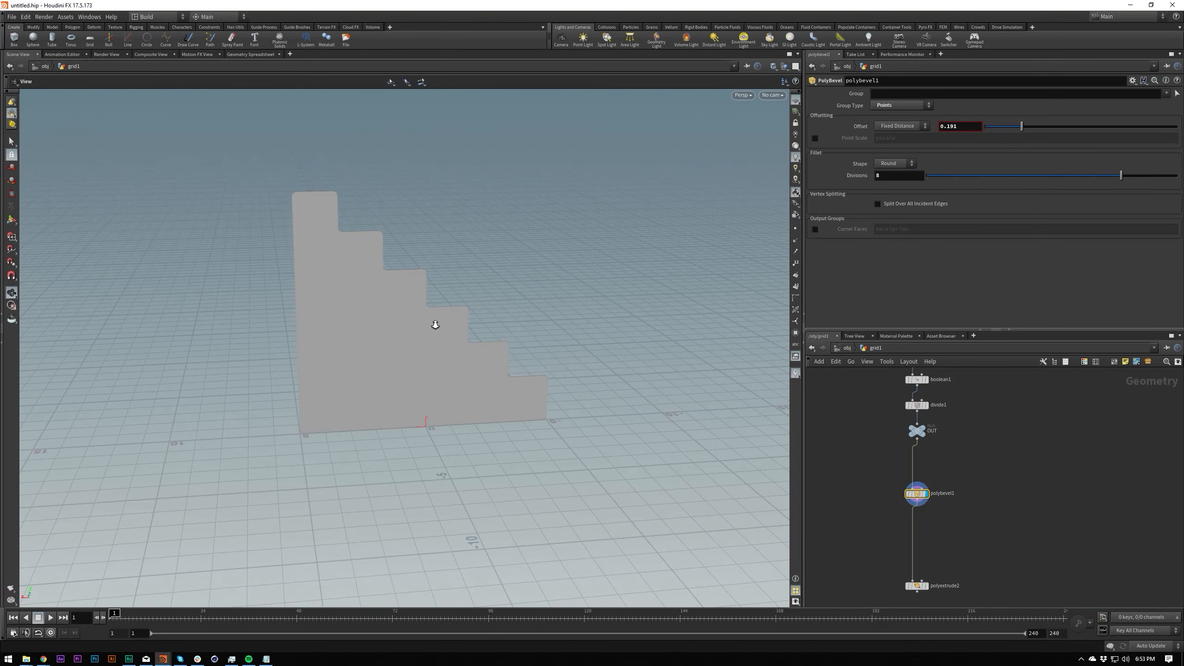
right_click_drag(432, 335, 447, 272)
left_click_drag(447, 272, 423, 227)
left_click_drag(438, 177, 434, 210)
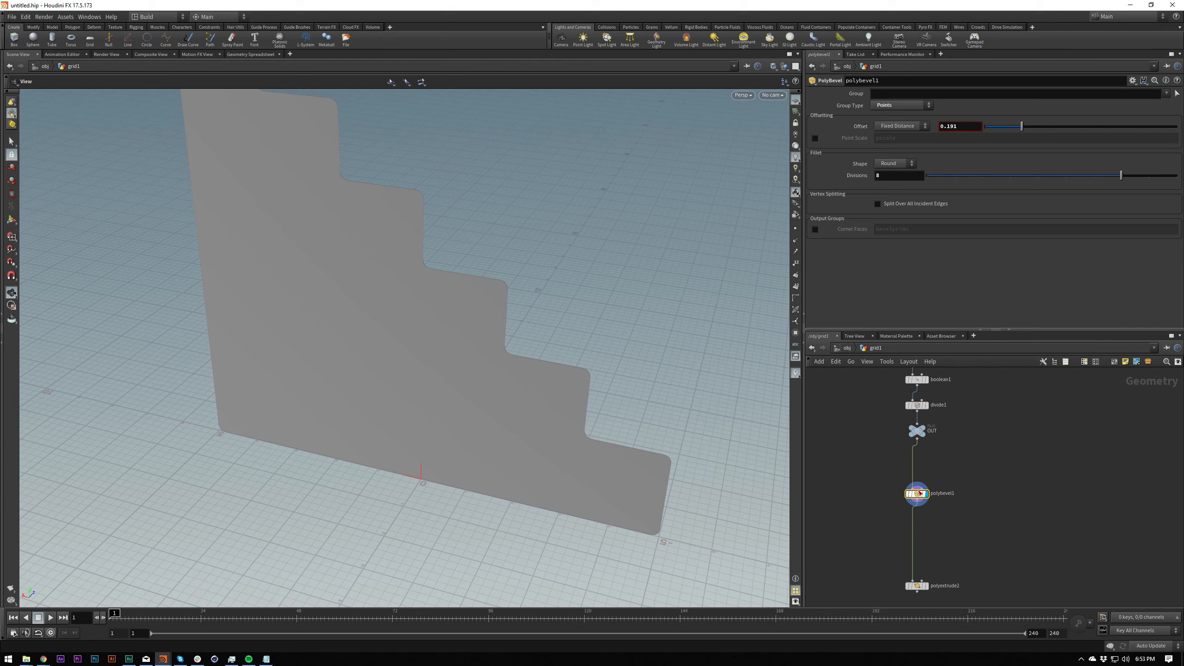
Step: Lay out the network, then display polyextrude2 with its Distance set to 0.107
key("l")
middle_click_drag(886, 497, 890, 430)
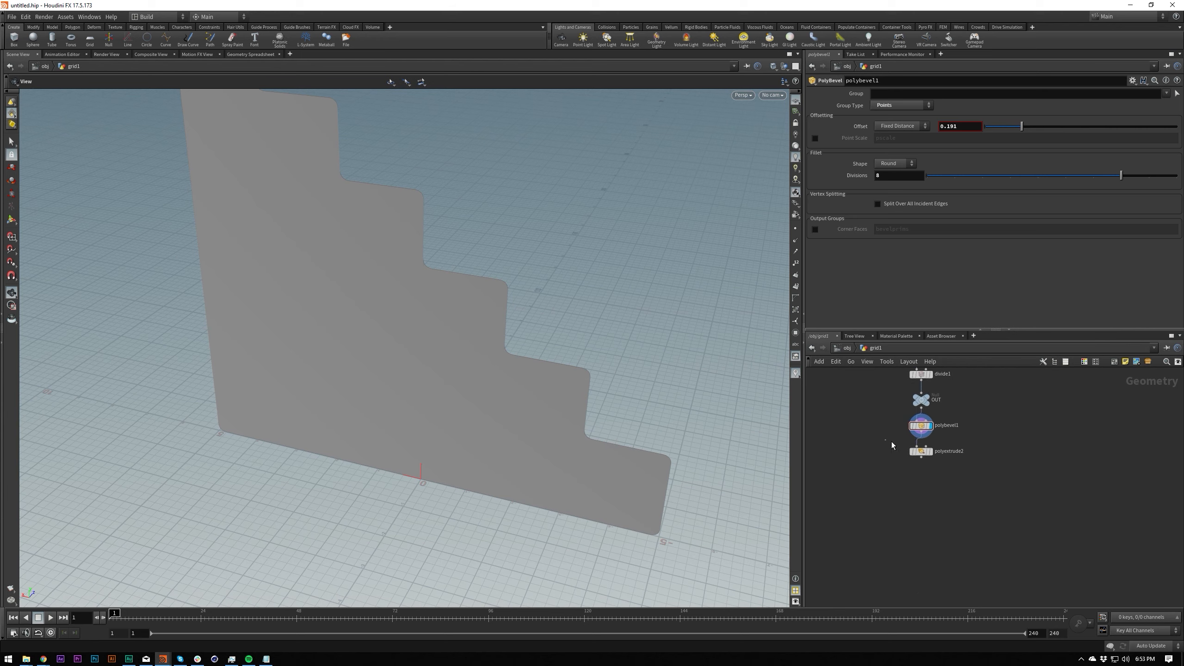
left_click(931, 451)
left_click_drag(1066, 139, 1062, 150)
left_click_drag(502, 283, 484, 224)
left_click_drag(419, 259, 433, 273)
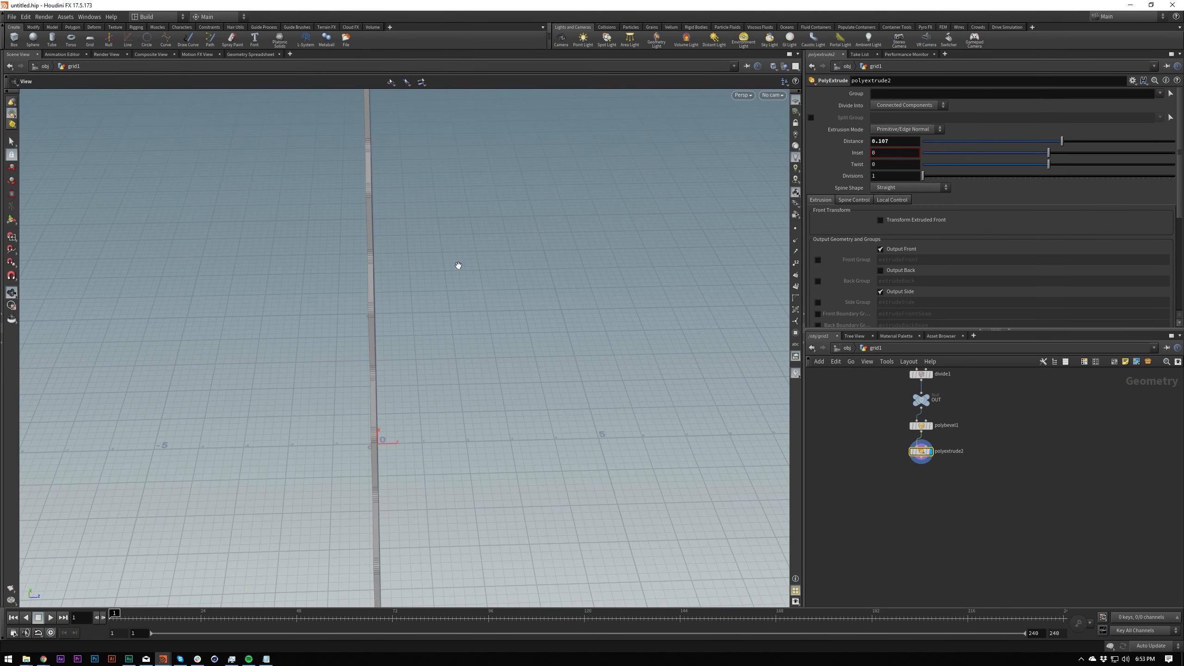
left_click_drag(534, 295, 435, 298)
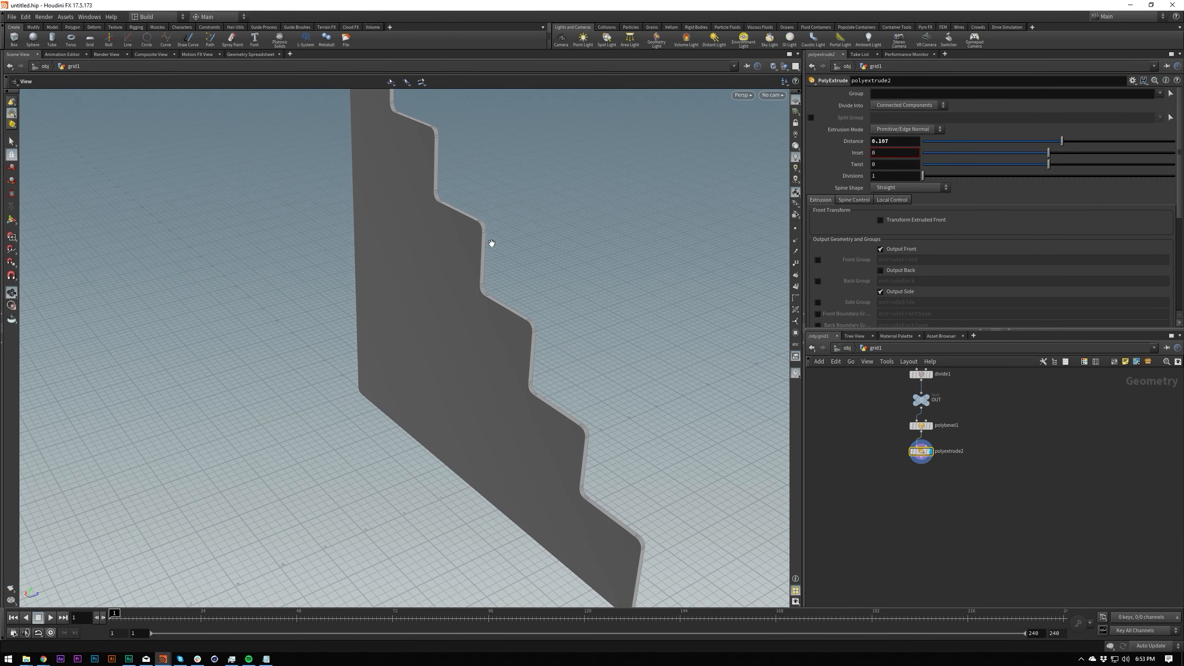
left_click_drag(519, 383, 582, 323)
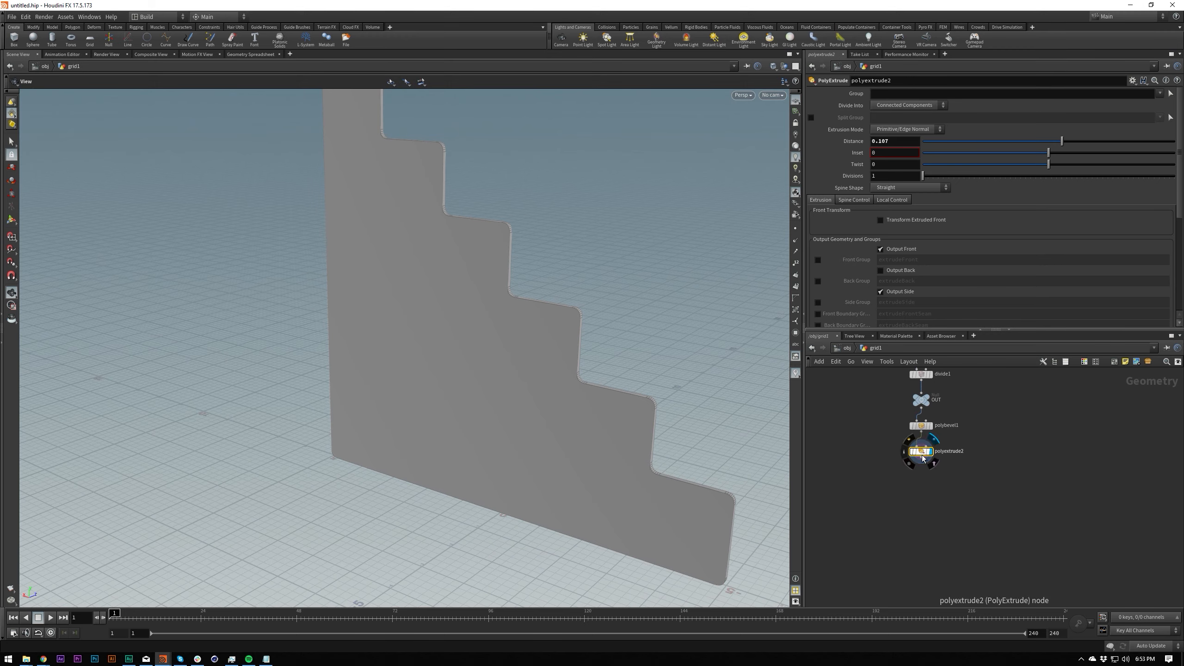
Step: Add a PolyBevel node after polyextrude2, display it, and set its Offset to 0.034
key("Tab")
type("polybevel")
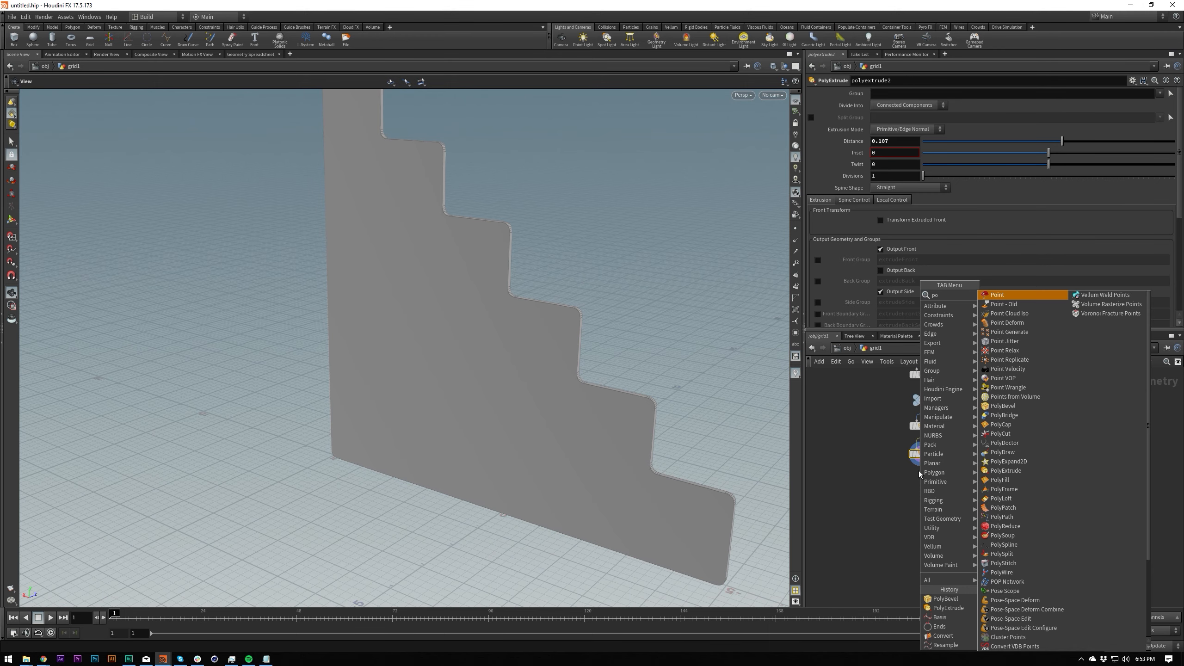
key("Return")
left_click(921, 476)
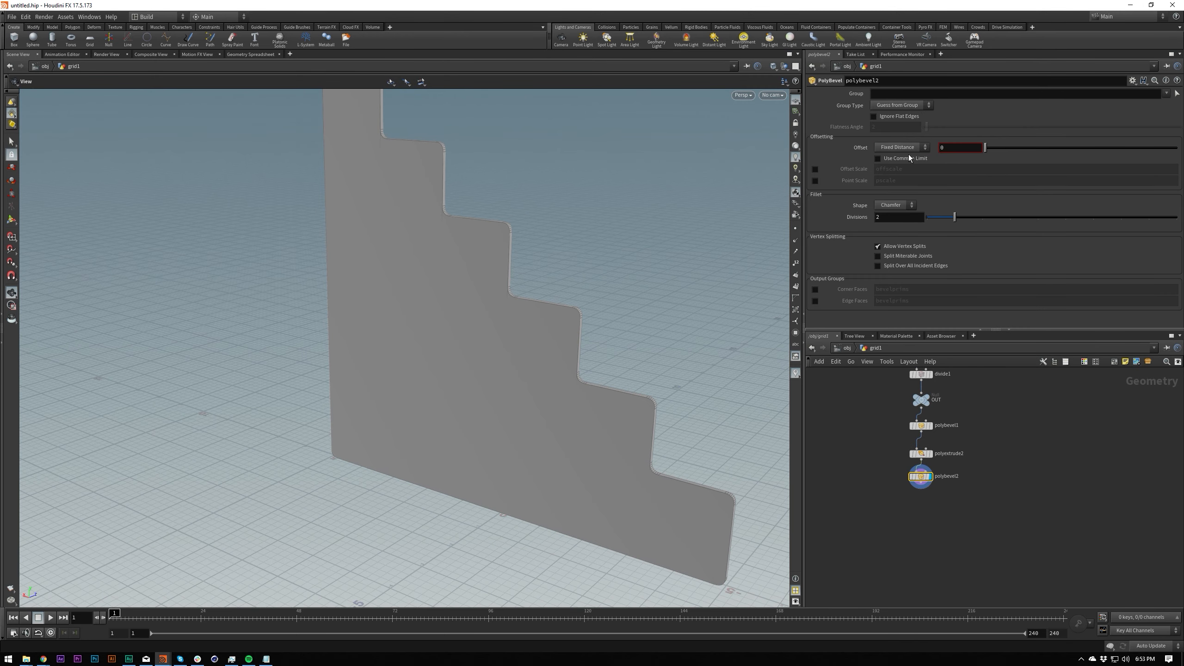
left_click_drag(985, 148, 992, 149)
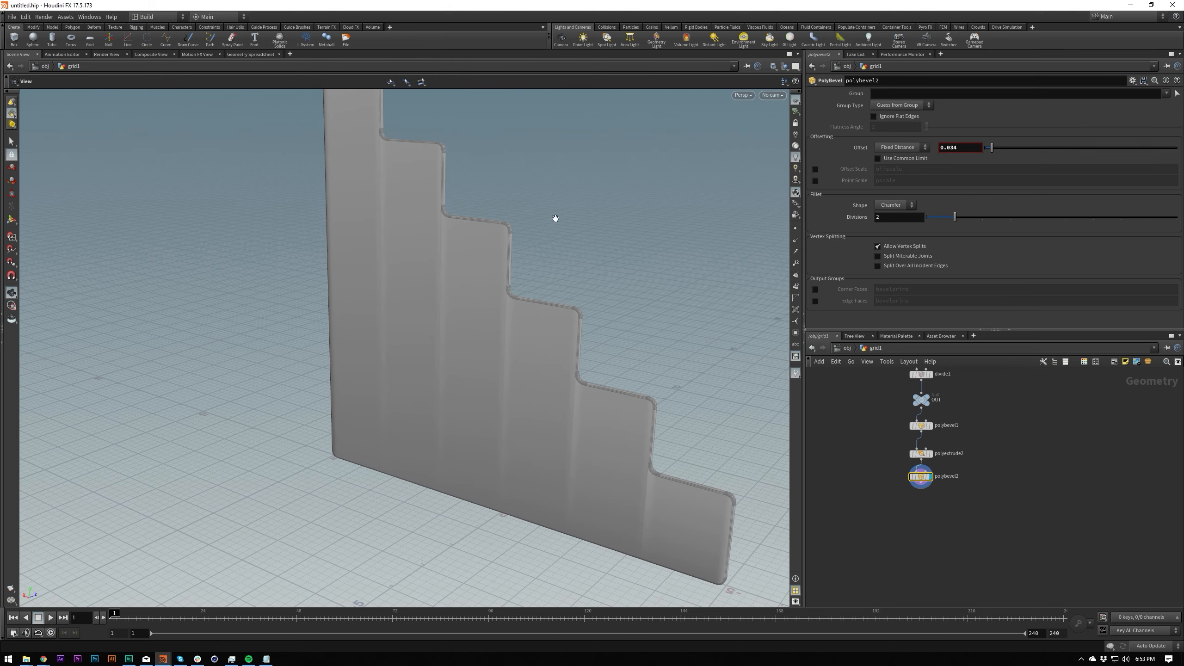
scroll(708, 155, "up", 5)
scroll(708, 156, "up", 5)
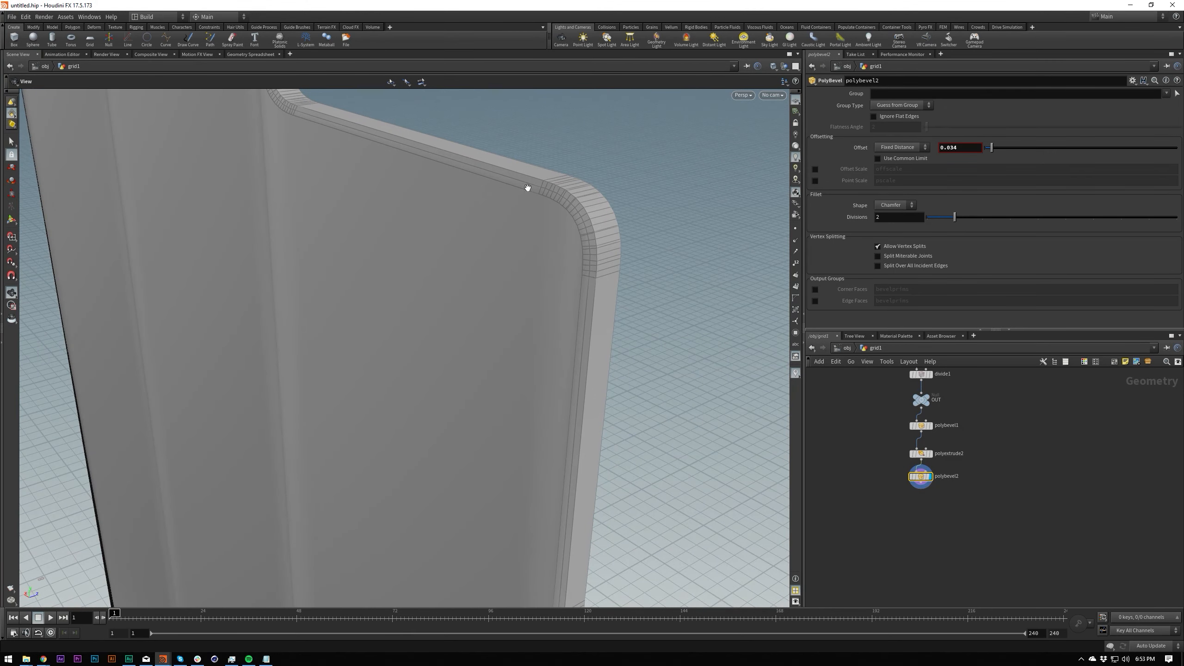
Step: Enable Ignore Flat Edges on polybevel2 and set the Flatness Angle to 40
left_click(891, 117)
left_click(888, 130)
type("40")
key("Return")
scroll(511, 157, "down", 10)
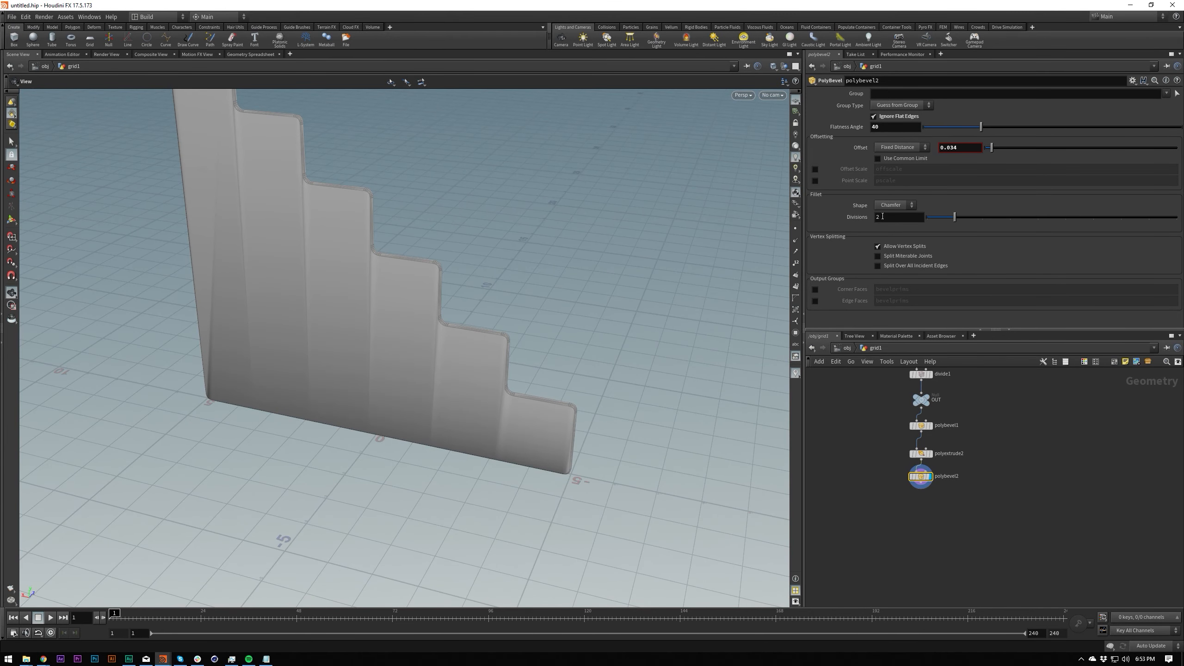
Step: Set polybevel2's fillet Shape to Round, raise its Divisions, and check the bevelled edge up close
left_click(893, 205)
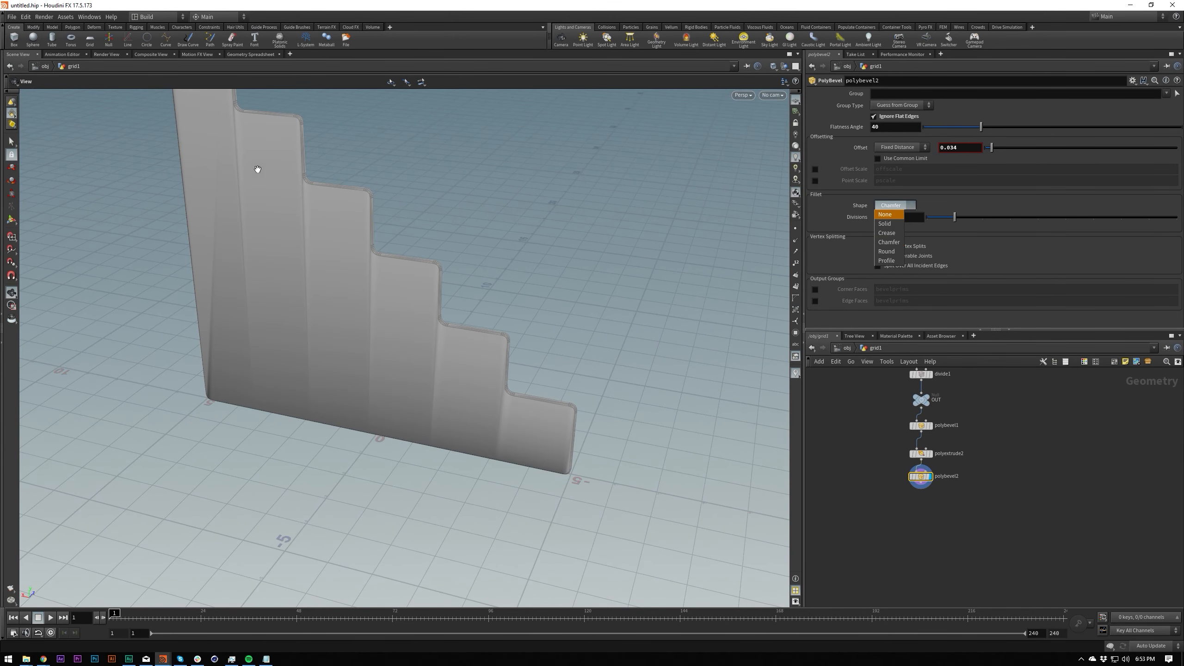
left_click(886, 252)
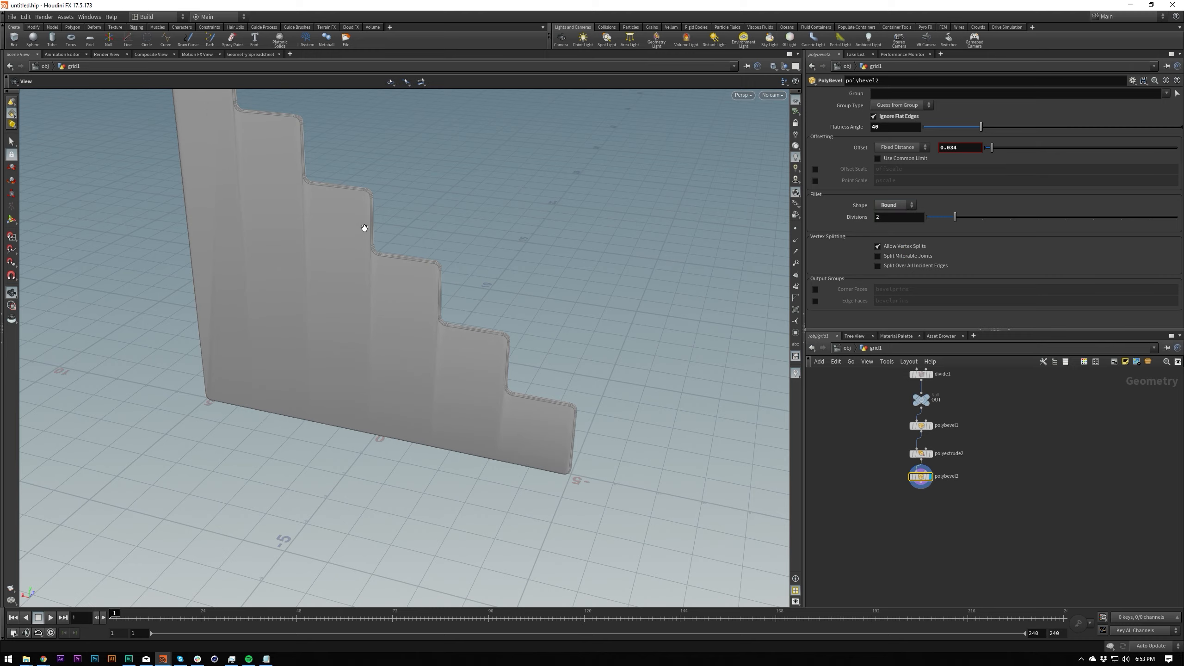
scroll(365, 227, "up", 10)
left_click_drag(372, 398, 497, 347)
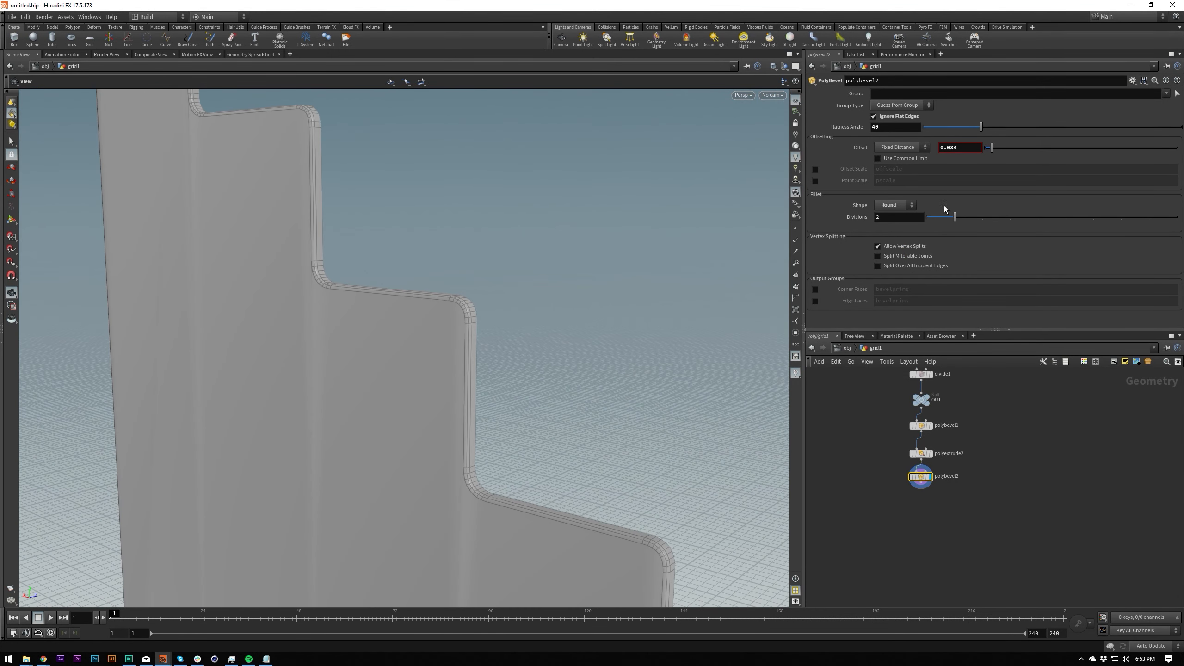
left_click(971, 217)
left_click_drag(489, 310, 443, 322)
Step: Enable Output Back on polyextrude2, tidy the network layout, and check the panel from both sides
left_click(917, 453)
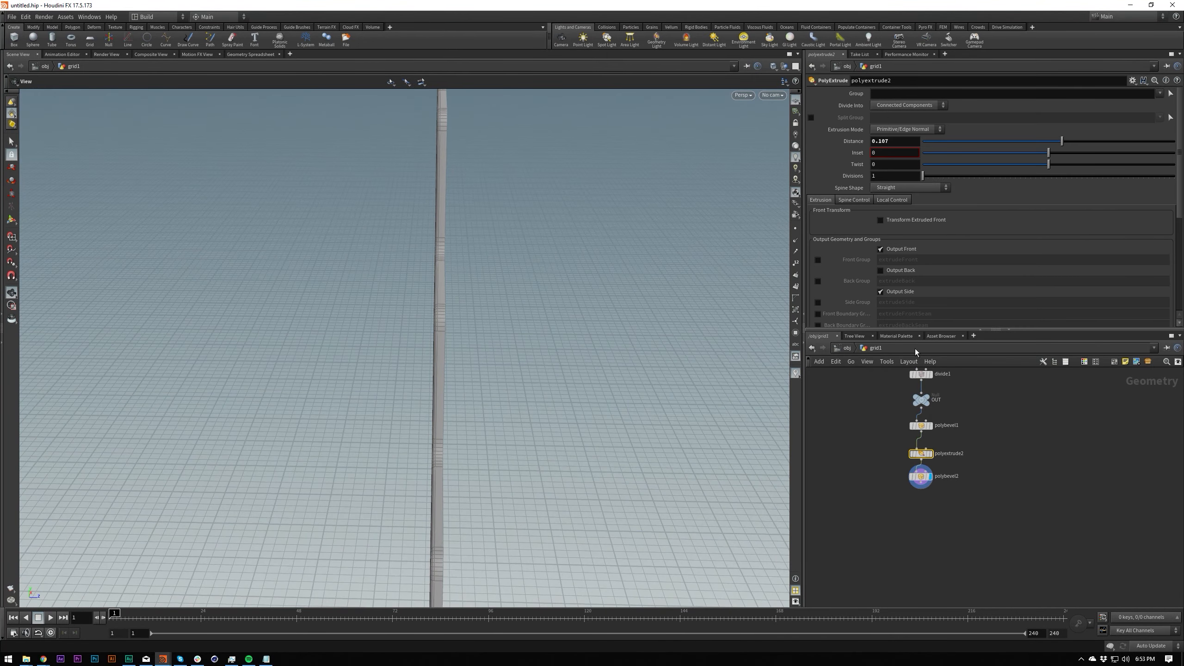
left_click(897, 270)
left_click_drag(515, 308, 610, 321)
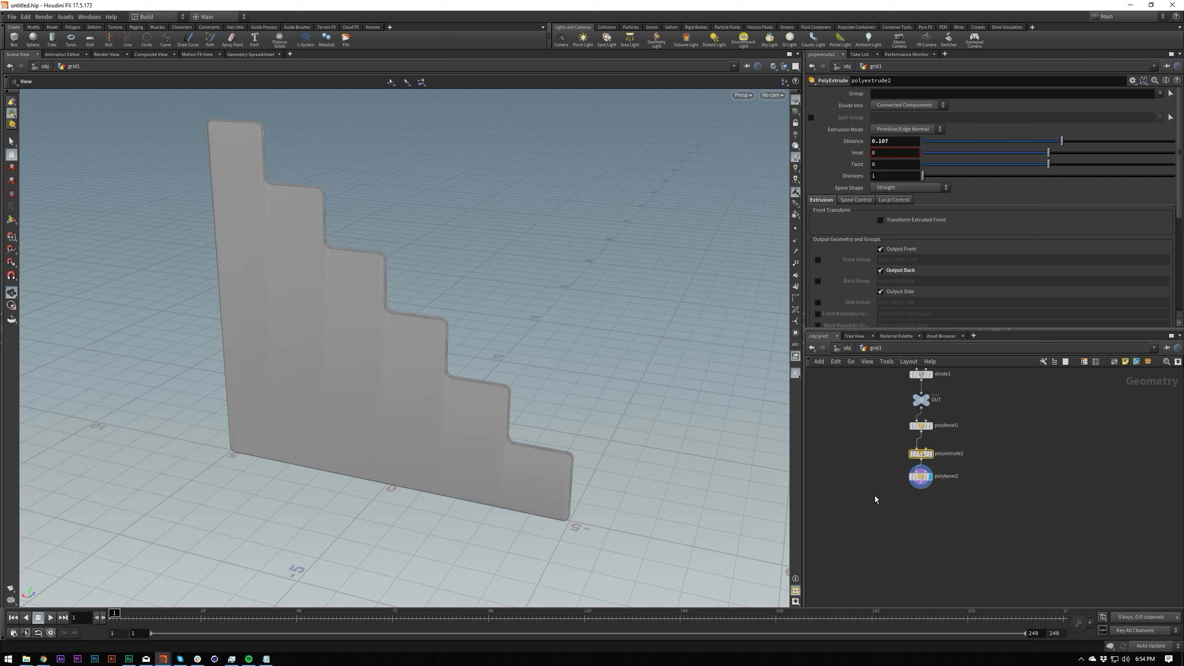
key("l")
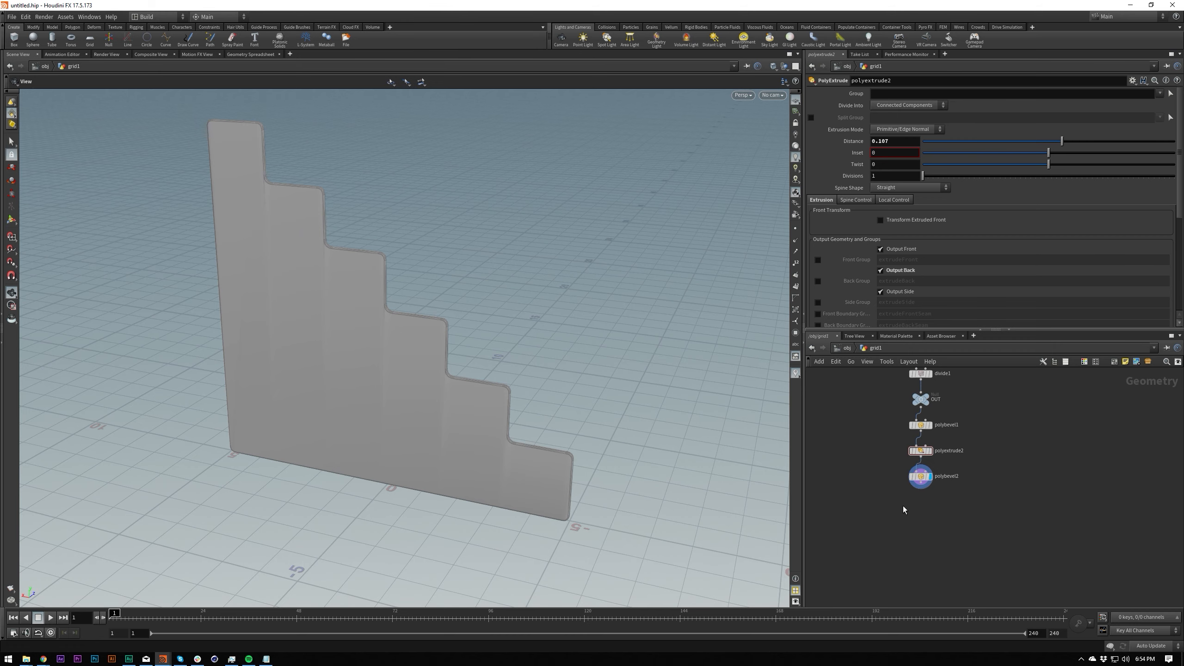
left_click_drag(491, 415, 380, 289)
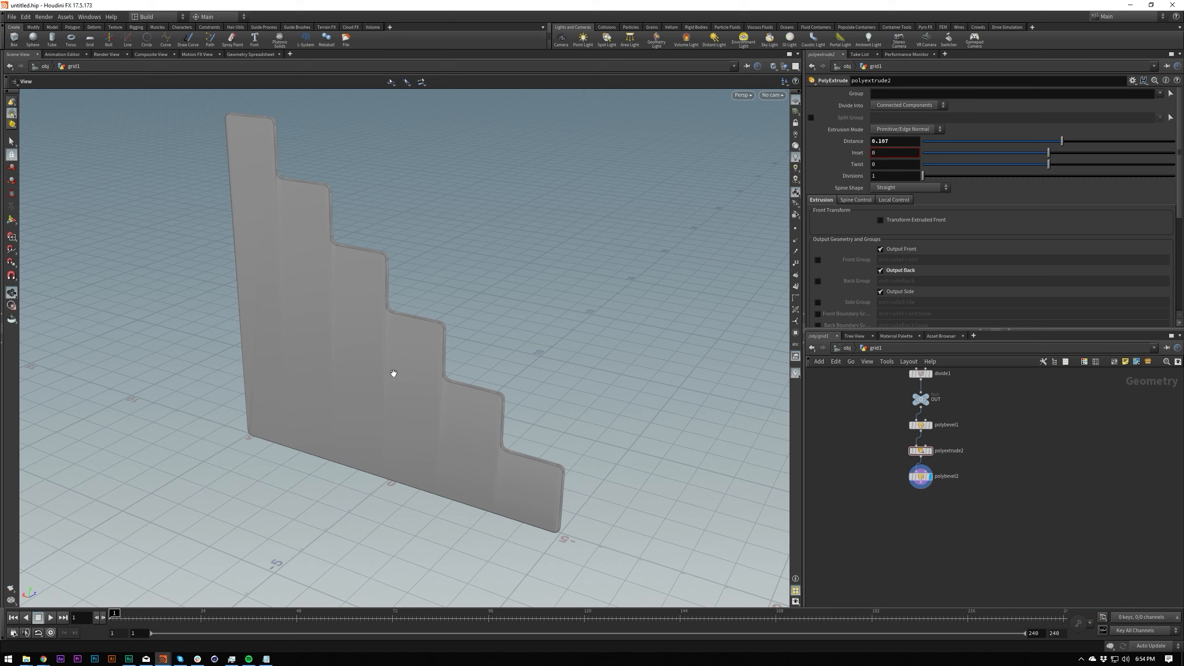
Step: Try a Resample node branched off OUT, inspect its result with points displayed, and delete the node
left_click_drag(922, 411, 978, 433)
type("resample")
key("Return")
left_click(986, 434)
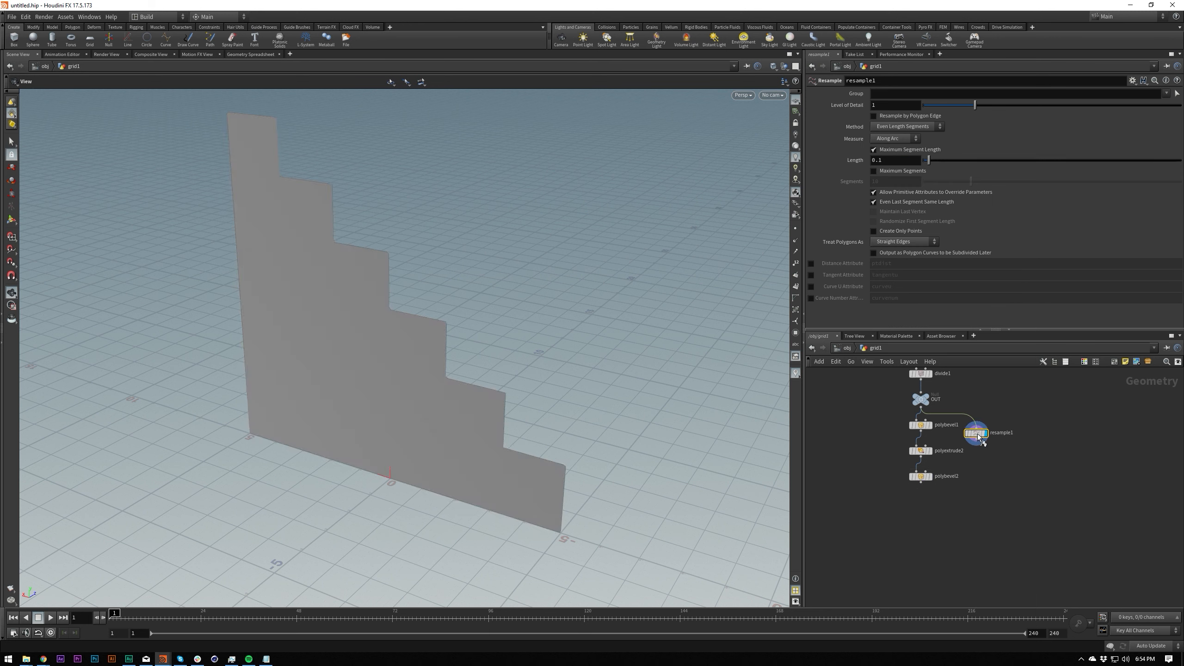
left_click(796, 240)
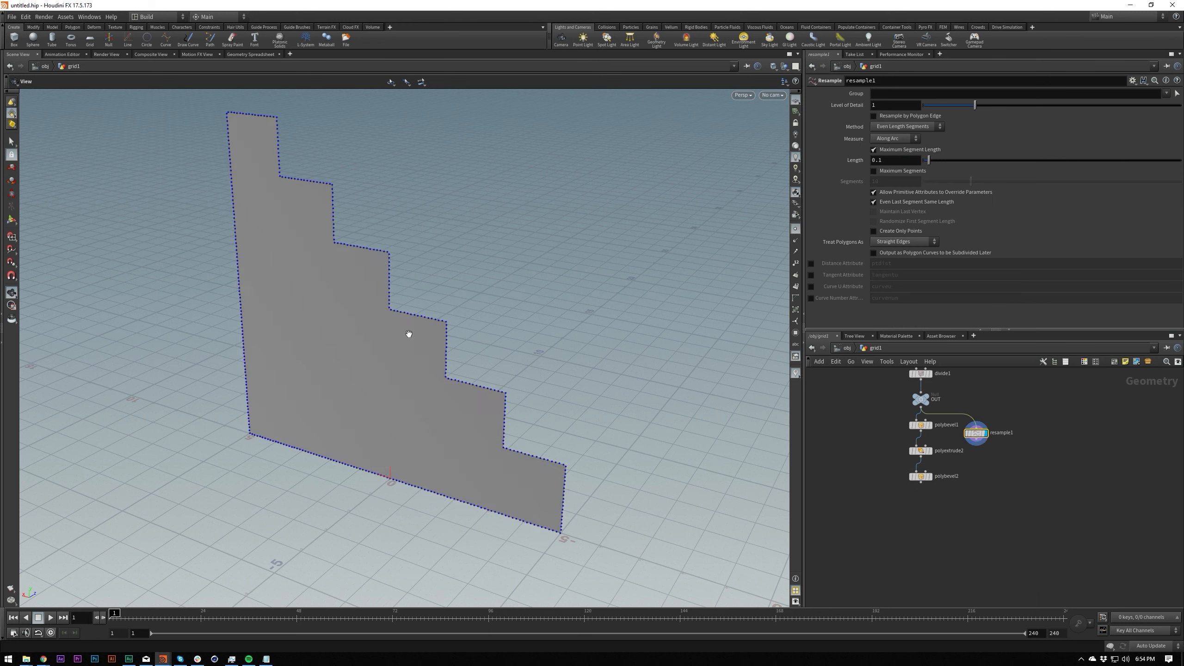
key("Delete")
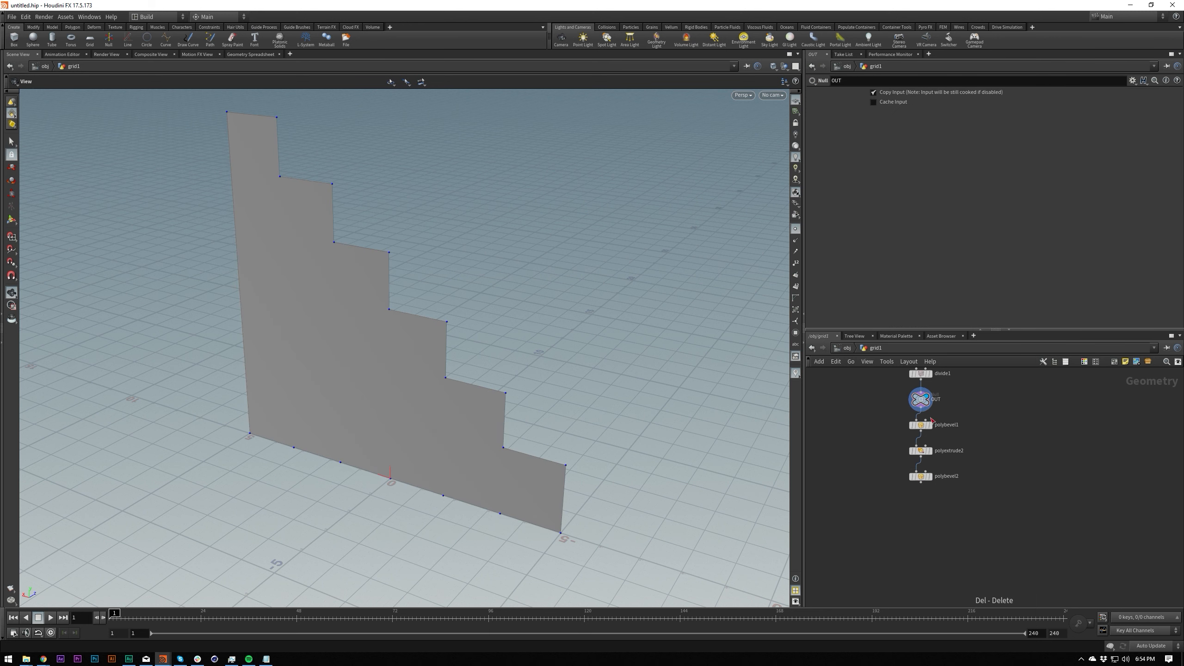
Step: Try a Remesh node branched off OUT with a Target Edge Length of 0.995, and delete it
key("Tab")
mouse_move(982, 437)
type("remesh")
key("Return")
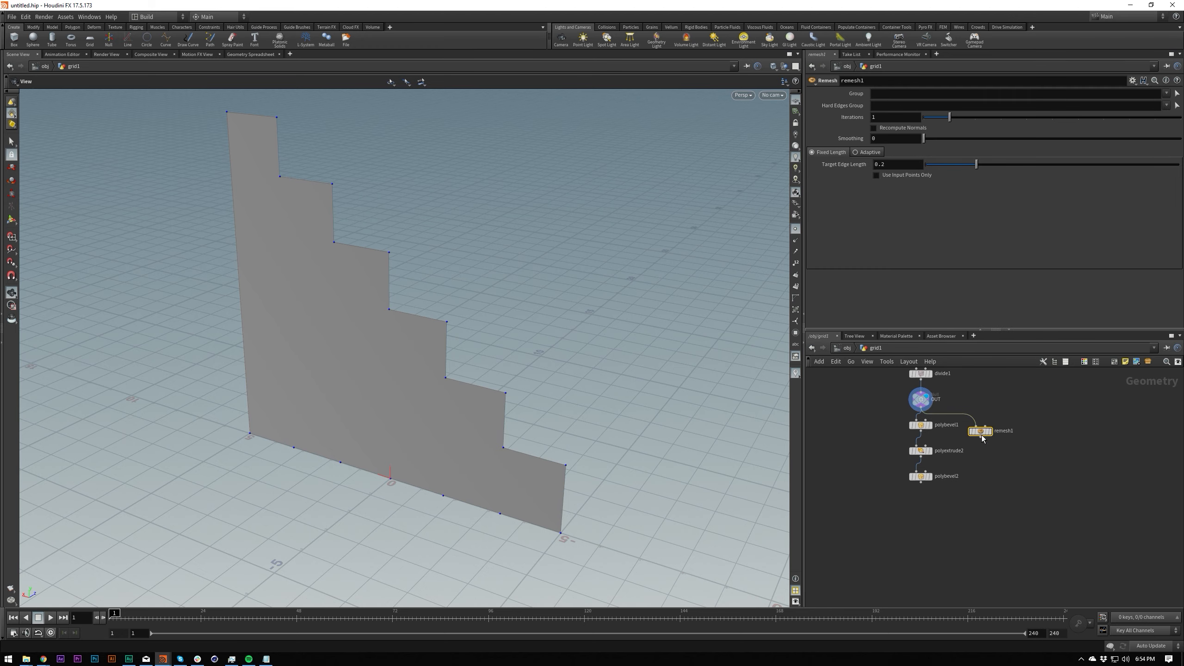
left_click(982, 436)
left_click_drag(969, 160, 1178, 174)
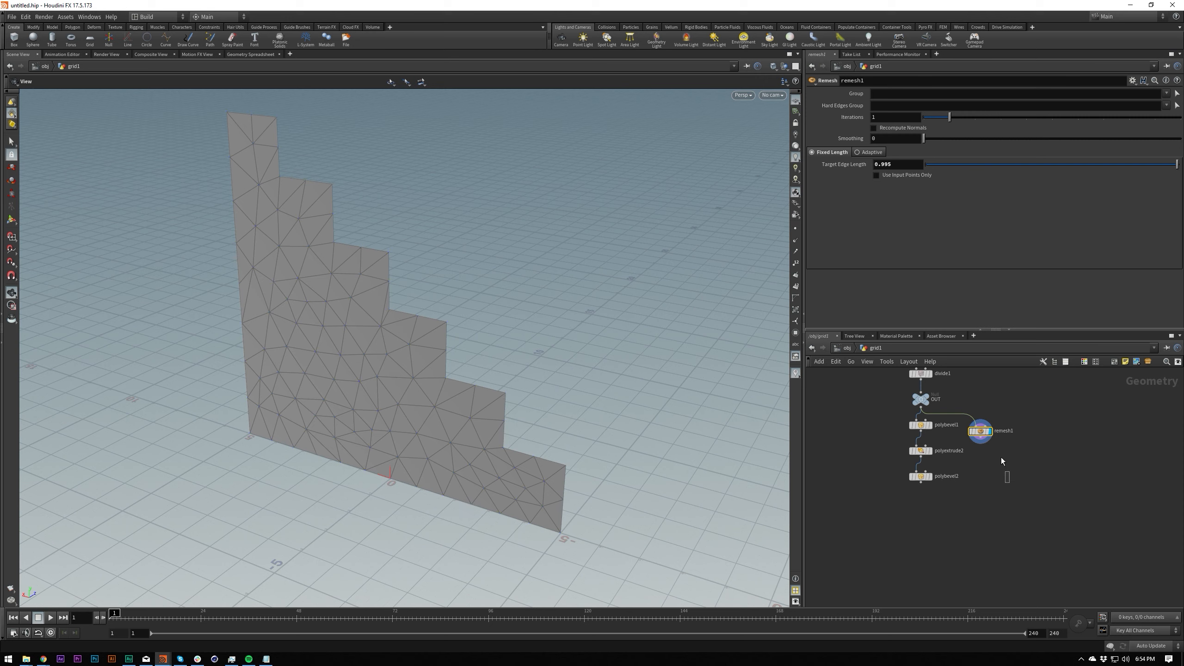
key("Delete")
Step: Display polybevel2, add a Group Create node after it, and display the new group node
left_click(921, 476)
left_click(930, 476)
left_click_drag(363, 413, 309, 465)
left_click_drag(363, 246, 387, 401)
left_click(926, 486)
left_click(920, 500)
type("group")
key("Return")
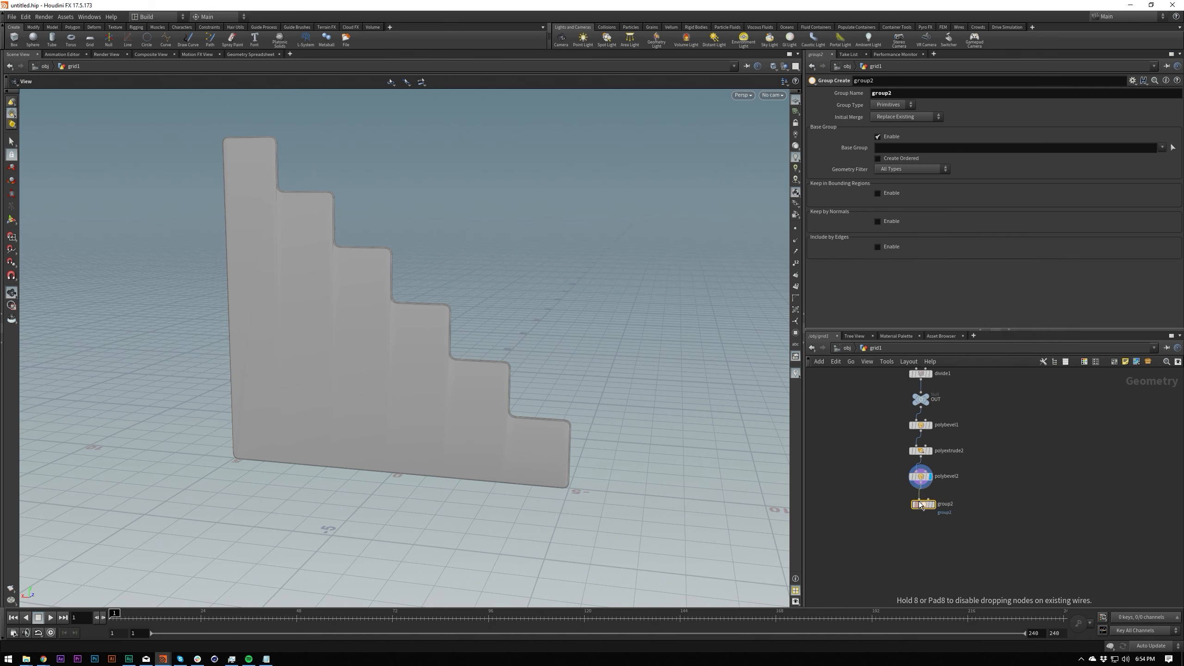
left_click(921, 503)
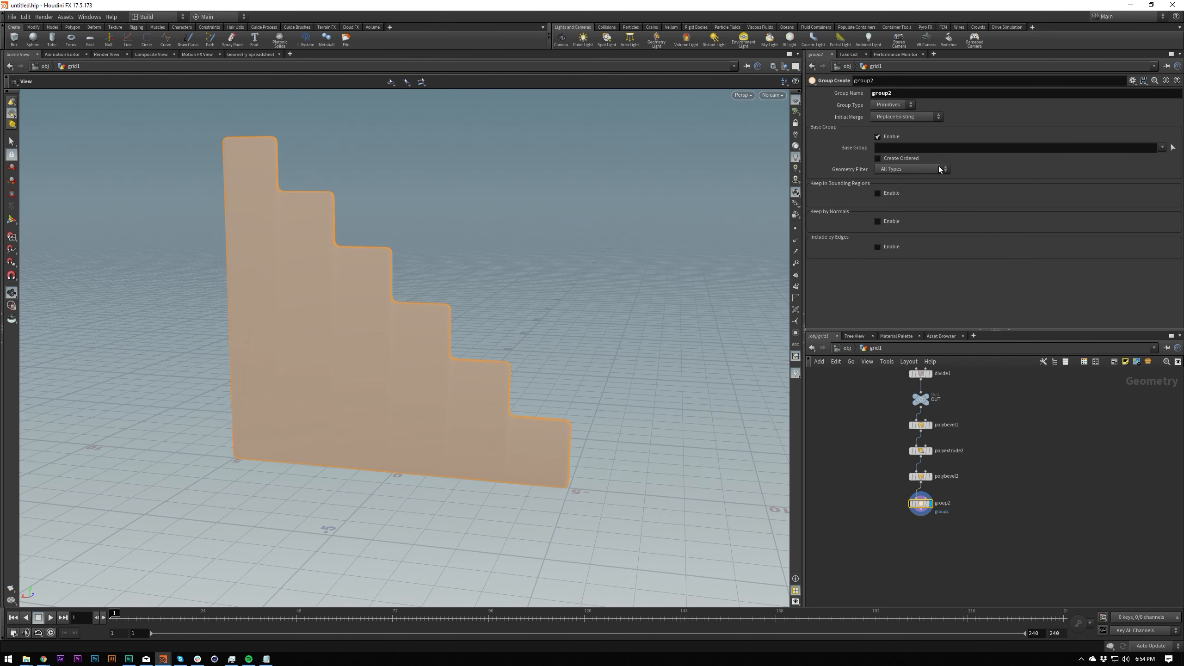
Step: Disable group2's Base Group and keep primitives by normals with Direction 0, 0, 1 and Spread Angle 0
left_click(879, 136)
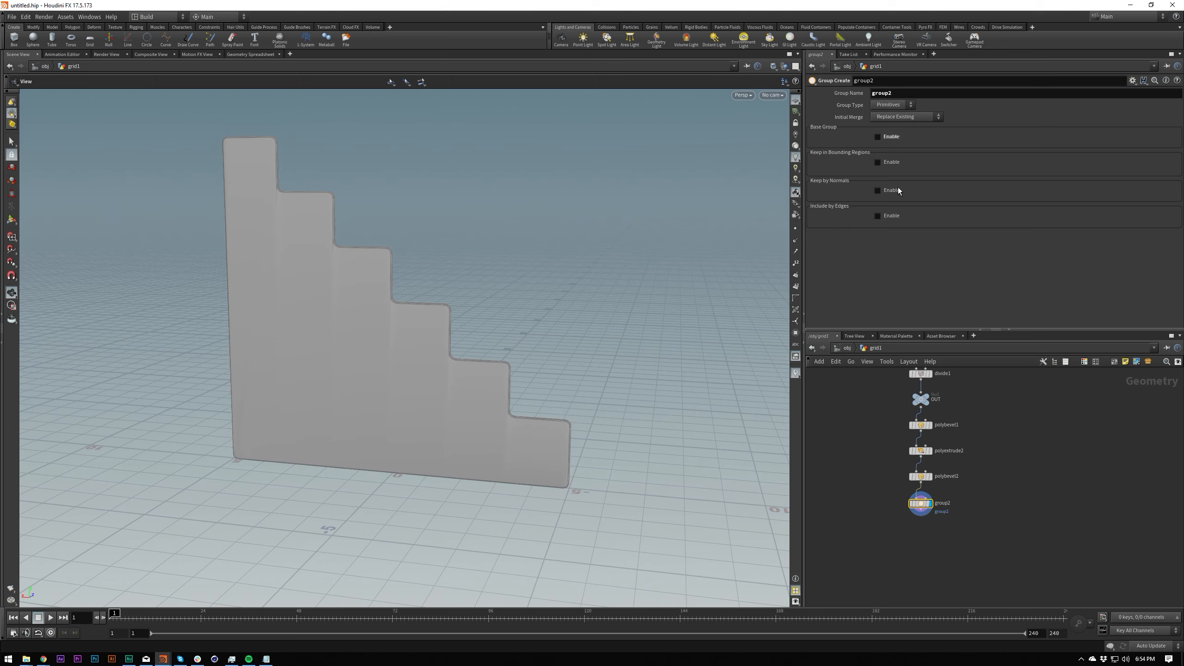
left_click(1115, 222)
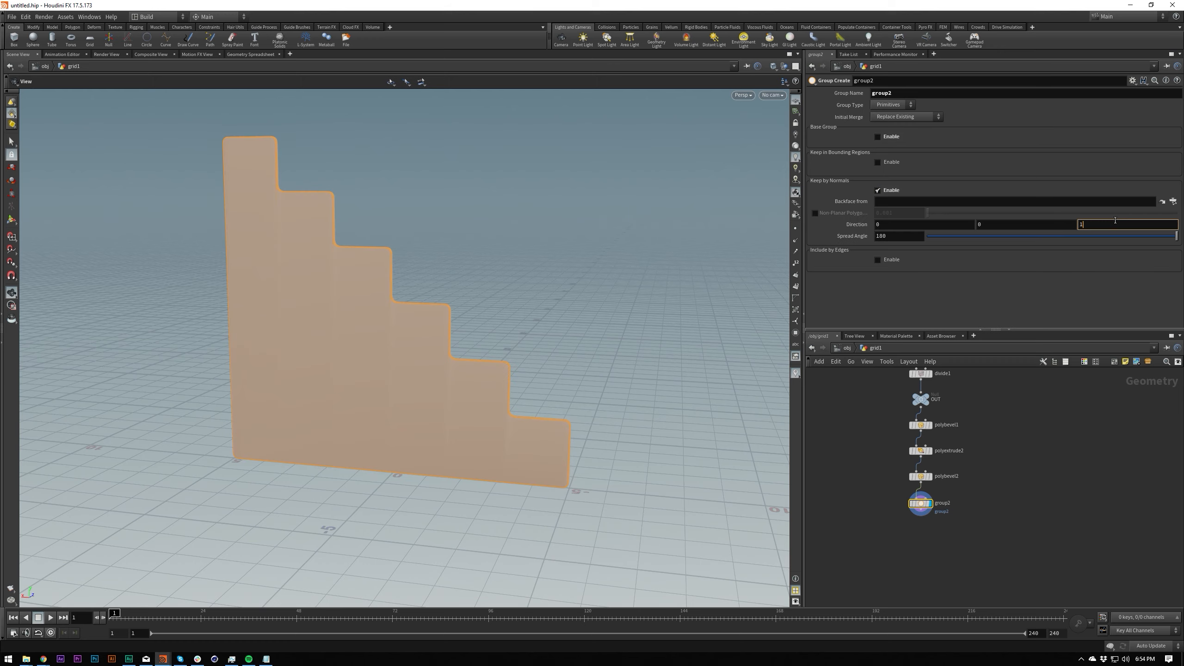
left_click_drag(630, 305, 563, 433)
left_click_drag(974, 235, 927, 236)
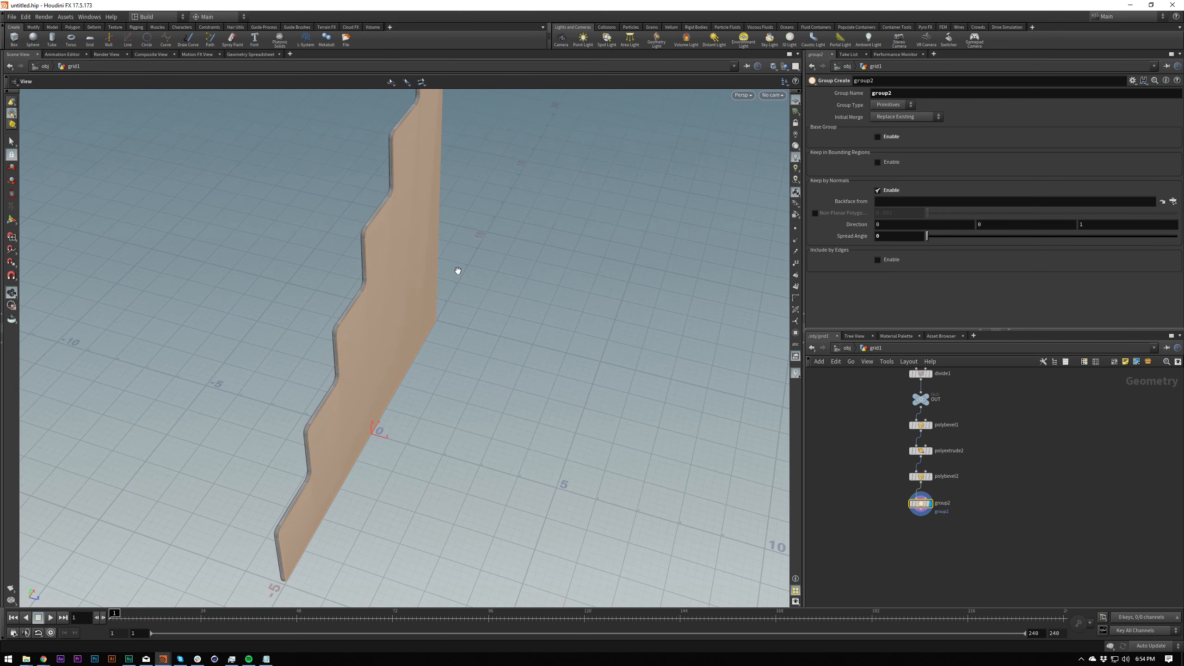
scroll(457, 268, "up", 10)
scroll(401, 171, "up", 5)
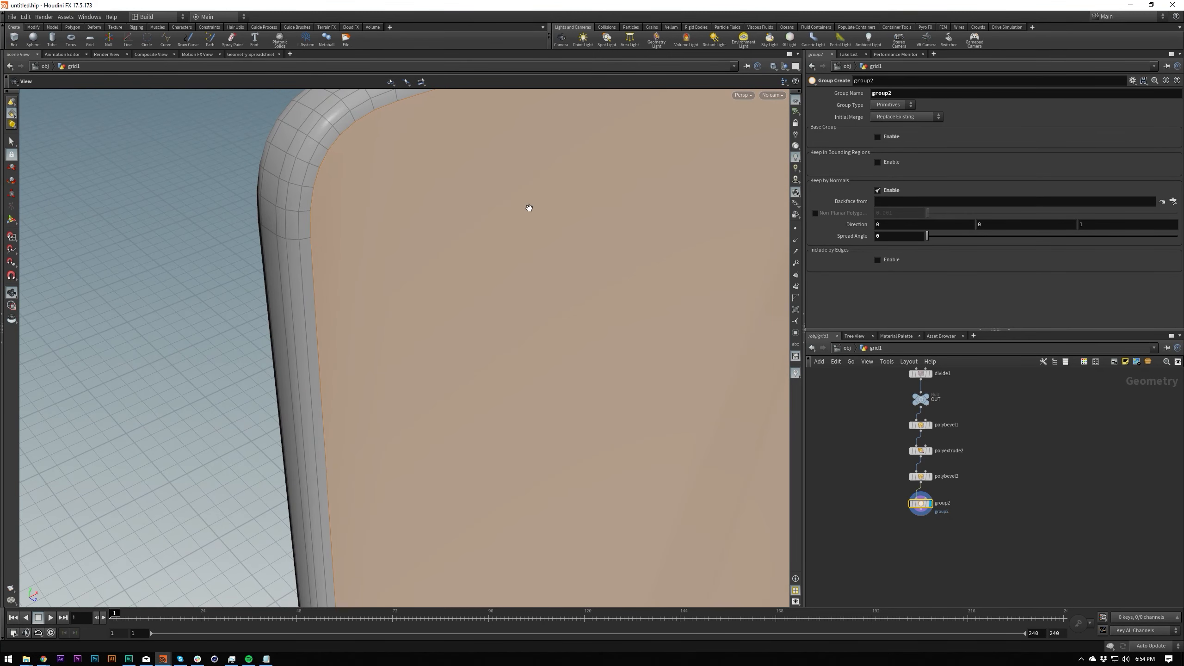
left_click_drag(307, 283, 513, 289)
Step: Duplicate the group2 node, wire the copy after it, and set the copy's normal Direction Z to -1
mouse_move(922, 507)
left_click_drag(921, 508, 922, 536, "alt")
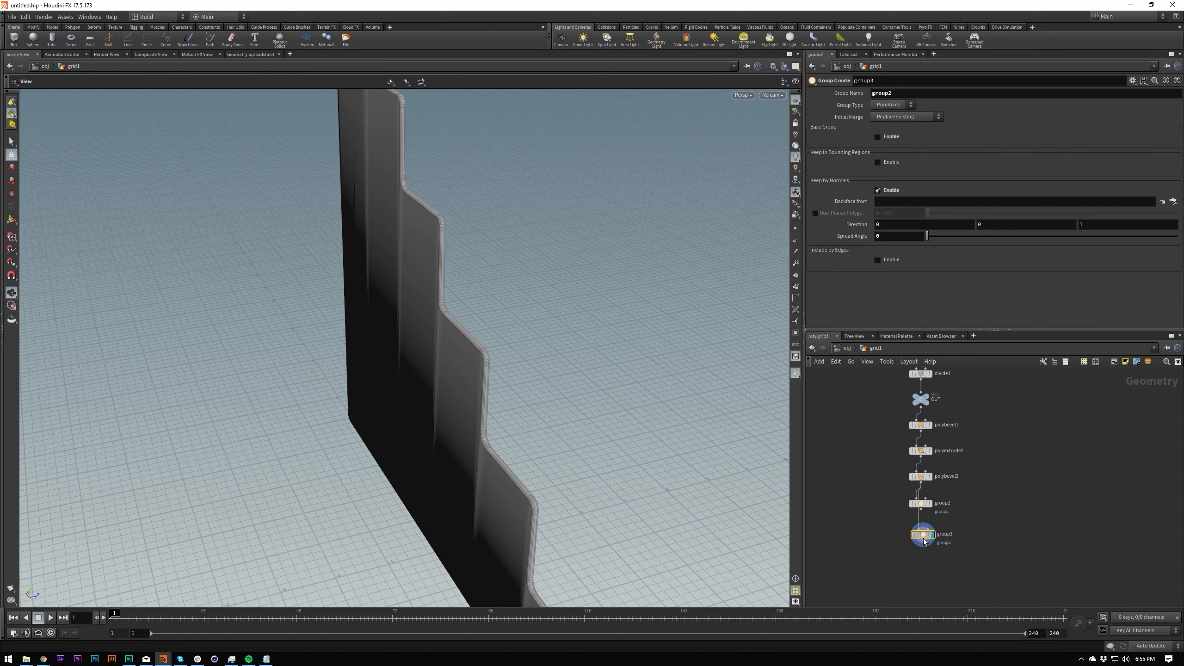
scroll(920, 529, "up", 2)
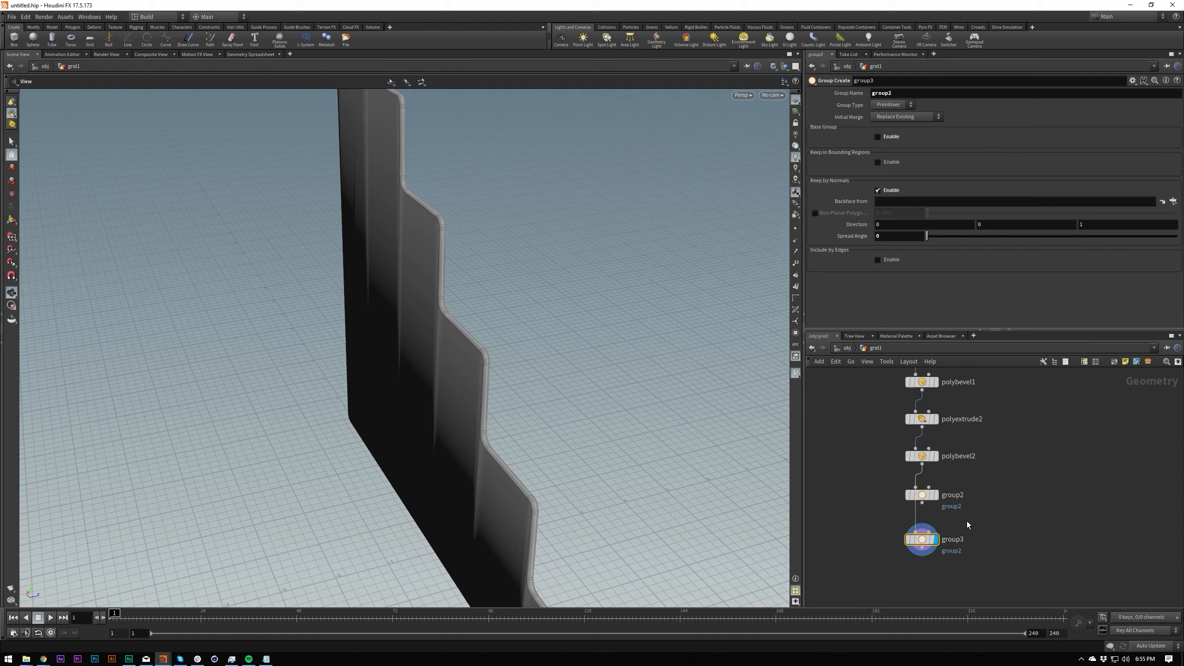
left_click_drag(922, 503, 916, 532)
left_click(1110, 236)
key("ctrl+z")
left_click(1098, 225)
type("-1")
key("Return")
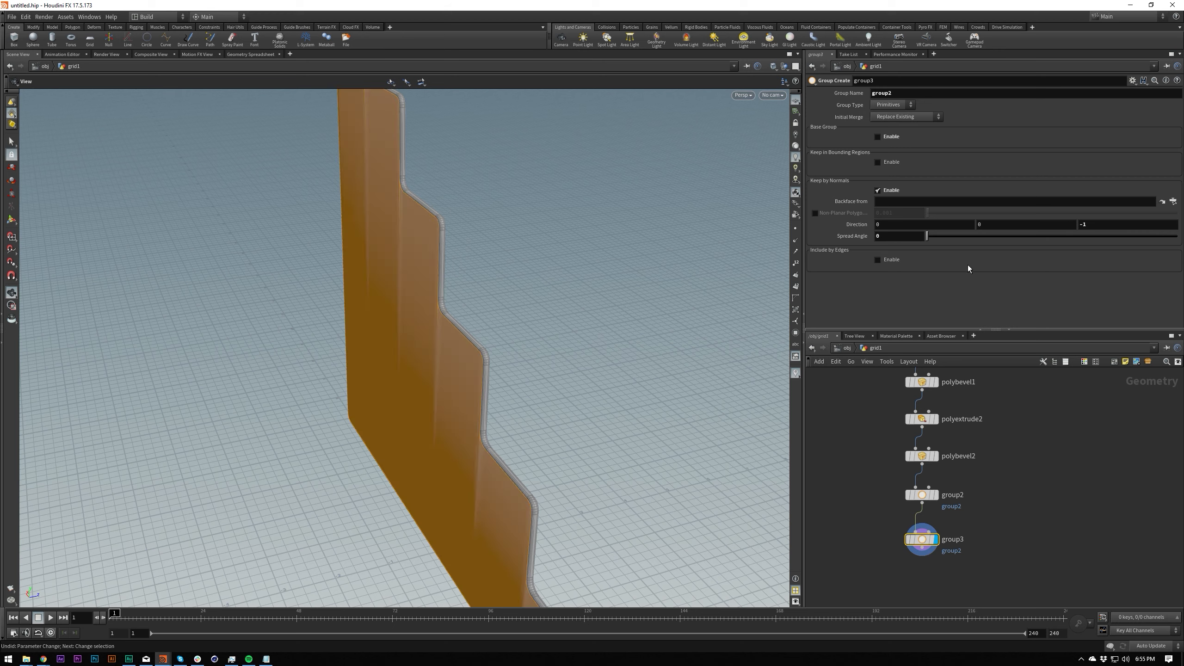
Step: Set group3's Initial Merge to Union with Existing and check that both faces of the panel are grouped
left_click_drag(405, 242, 345, 213)
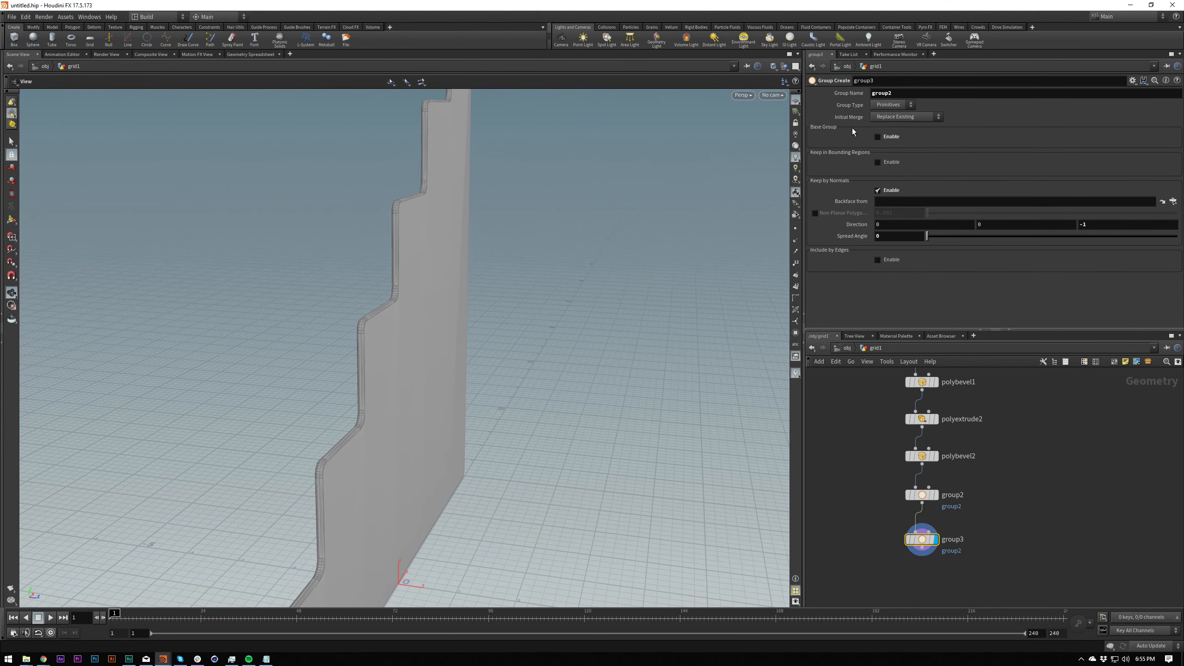
left_click(901, 118)
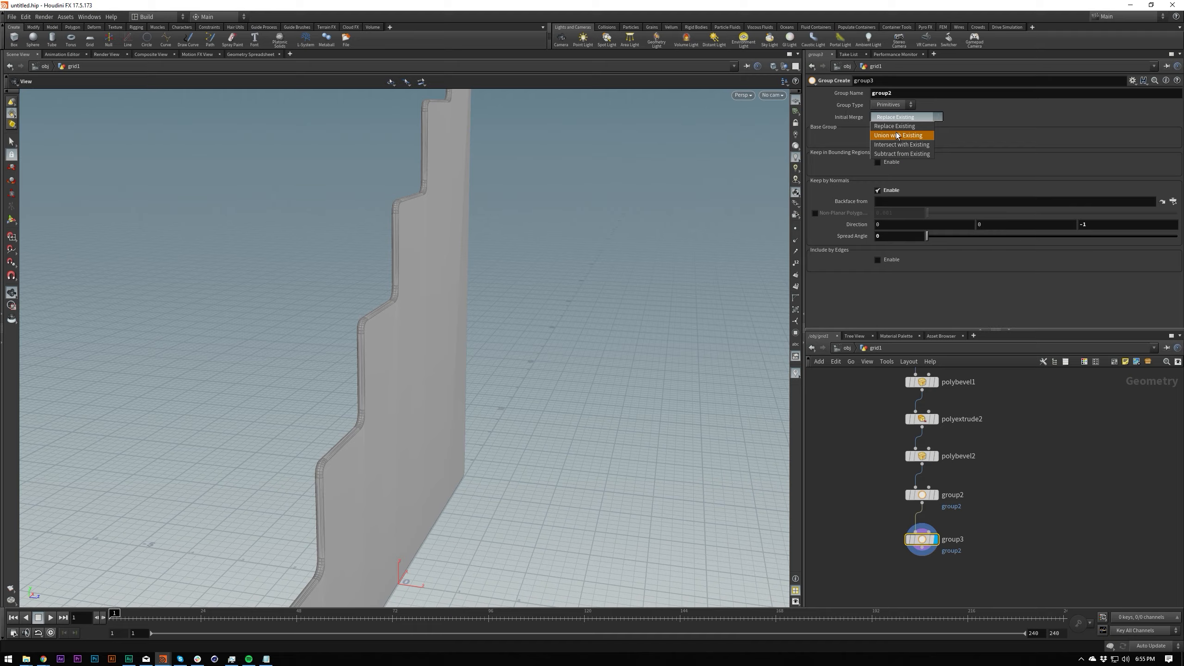
left_click(898, 135)
left_click_drag(522, 209, 594, 278)
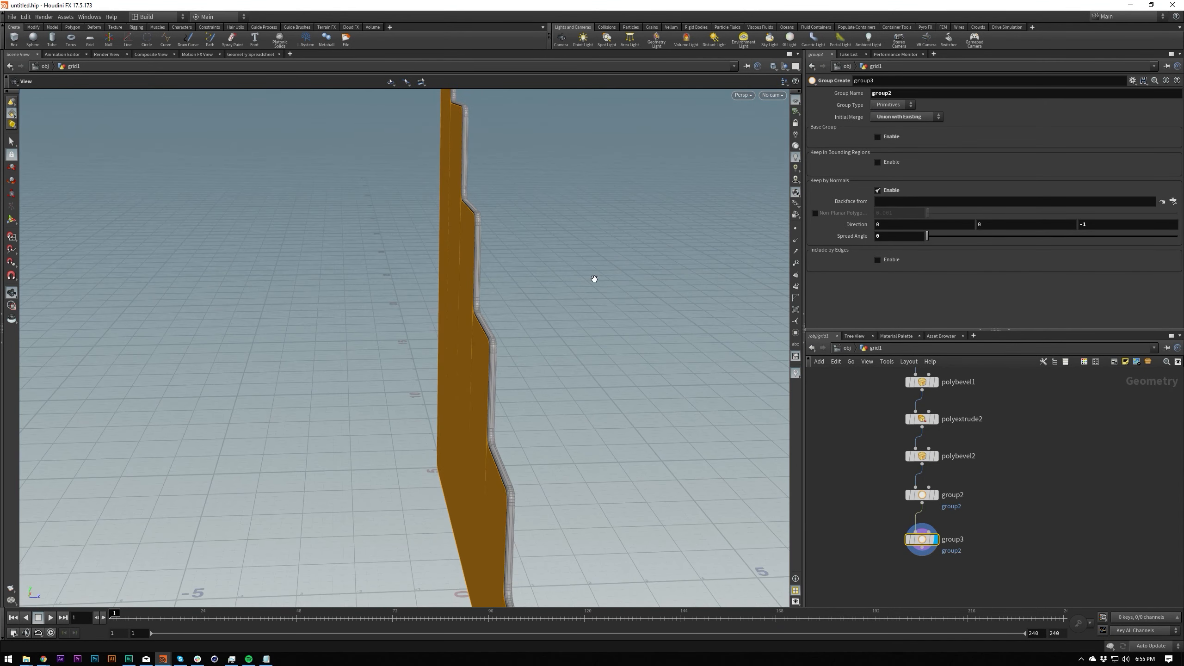
left_click(926, 496)
left_click(956, 542)
left_click(904, 116)
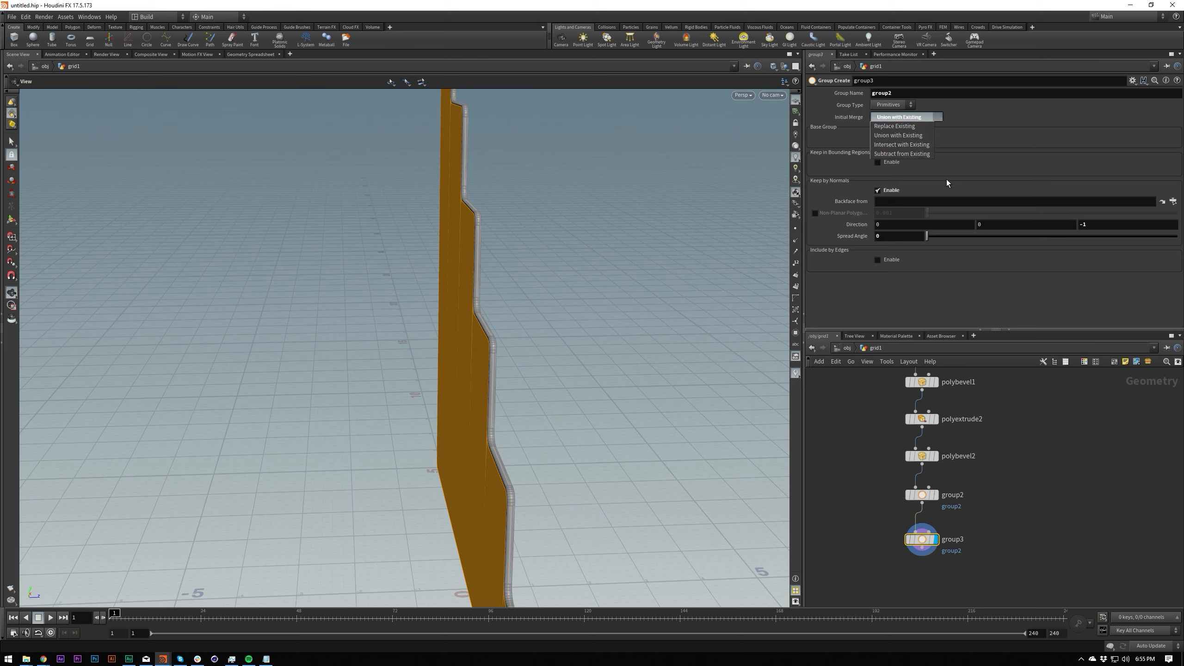
left_click(997, 294)
left_click_drag(466, 280, 605, 222)
Step: Add a Remesh node after group3 and display it
middle_click_drag(930, 561, 951, 508)
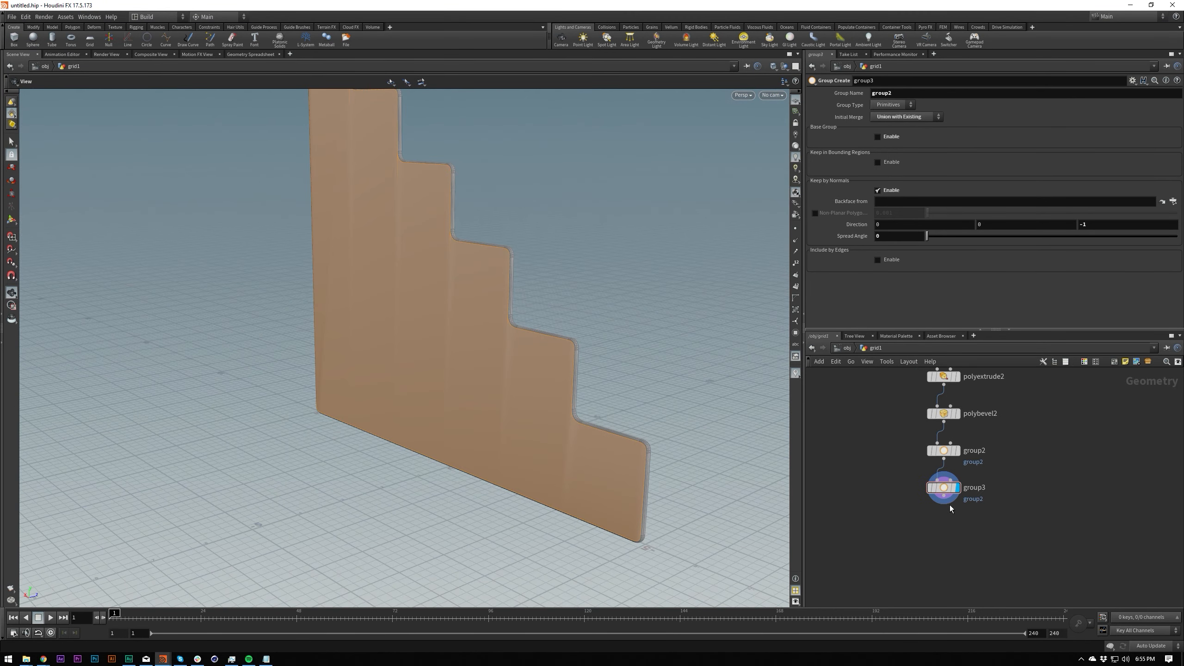
left_click(945, 496)
left_click(938, 516)
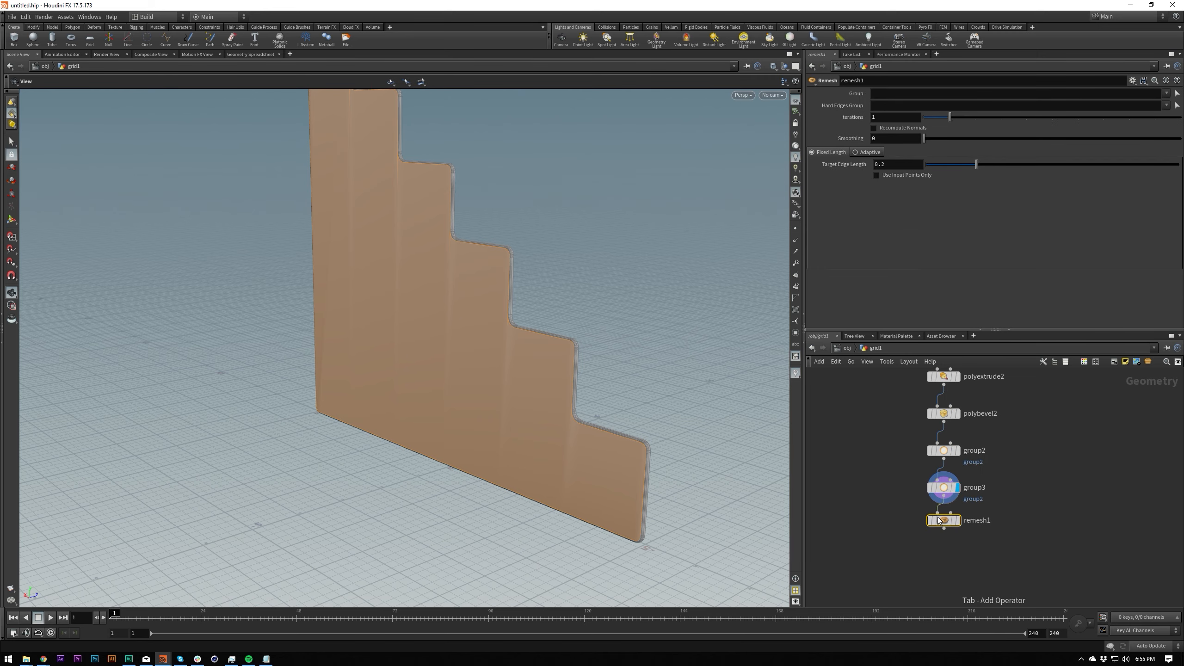
Step: Select group2 and group3 together and set their shared Group Name to remesh
left_click_drag(904, 446, 968, 495)
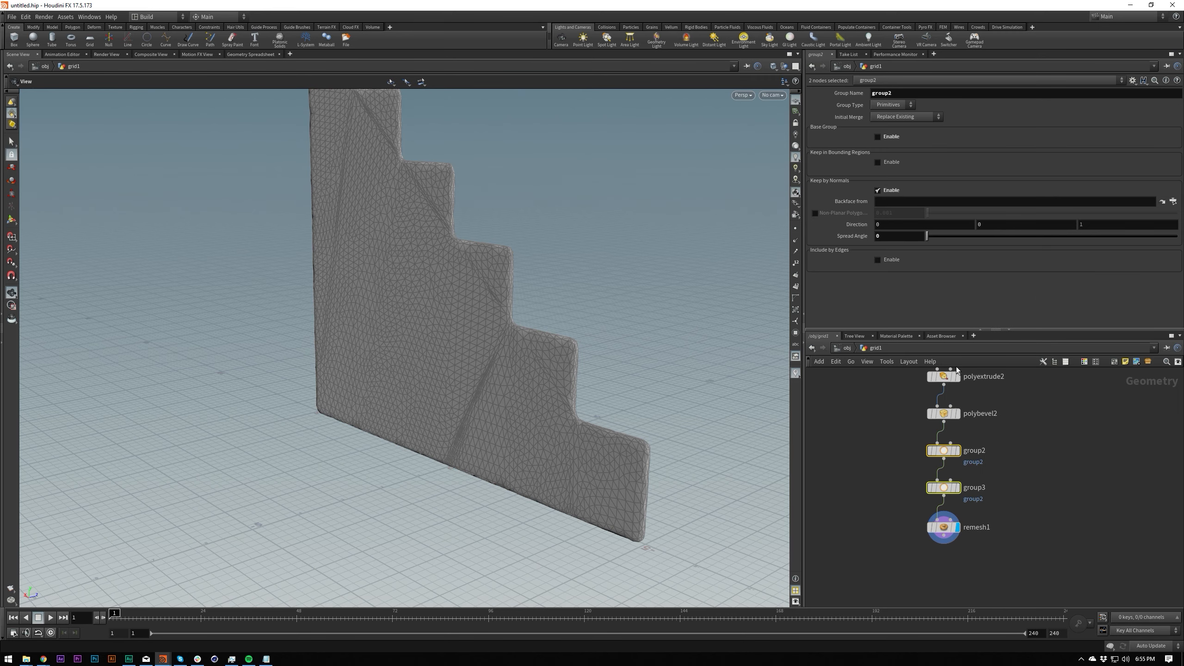
double_click(914, 92)
type("remesh")
key("Return")
Step: Restrict remesh1 to the remesh group and inspect the remeshed panel from several angles
left_click(943, 523)
left_click_drag(484, 218, 446, 269, "alt")
right_click_drag(445, 269, 460, 301)
left_click_drag(460, 301, 565, 279)
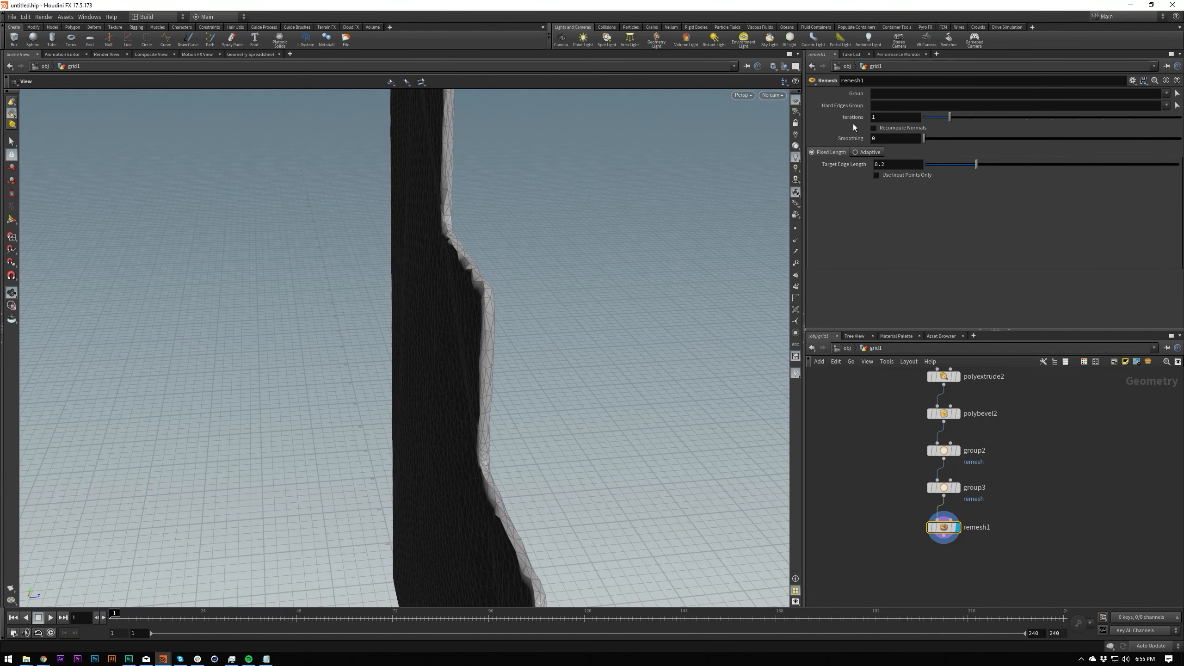
left_click(895, 95)
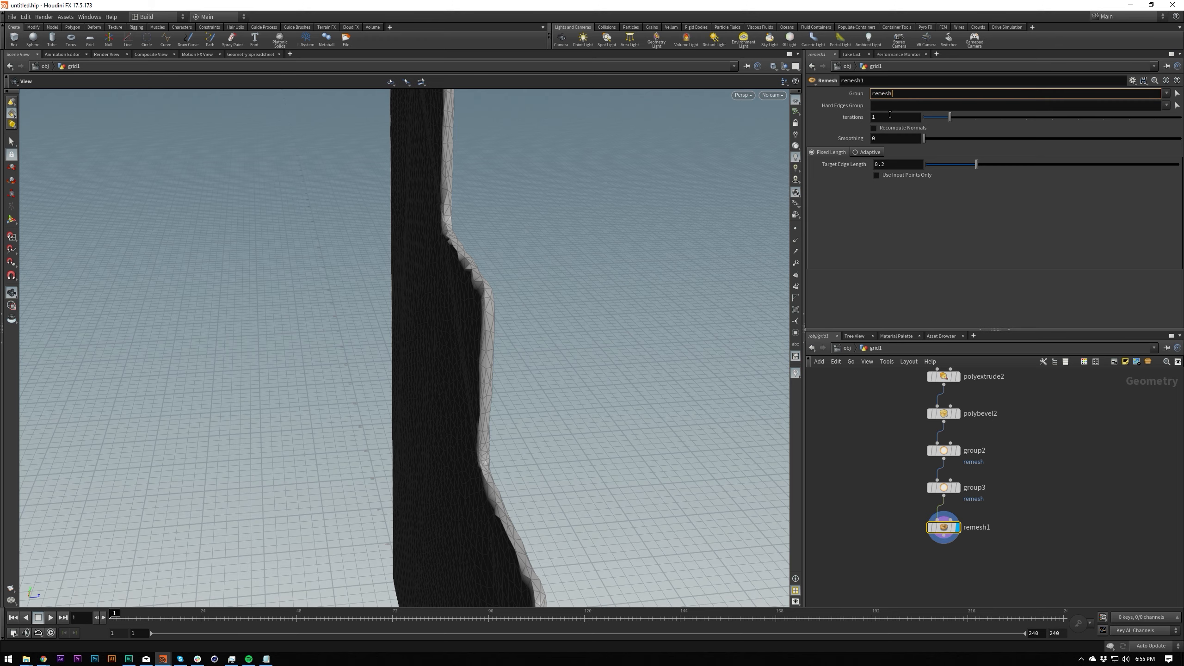
key("Return")
left_click_drag(559, 292, 434, 374)
right_click_drag(433, 373, 415, 357)
middle_click_drag(415, 357, 303, 329)
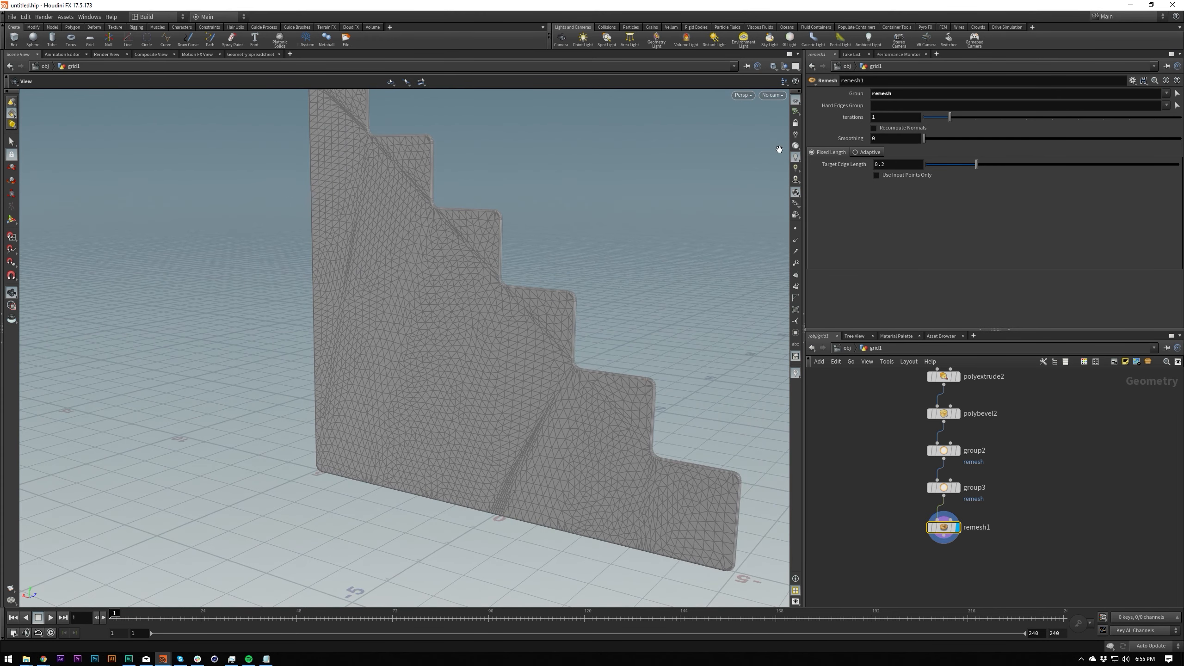
Step: Set remesh1's Iterations to 0 and Target Edge Length to 12.891, and inspect the triangulated faces
left_click_drag(950, 117, 923, 118)
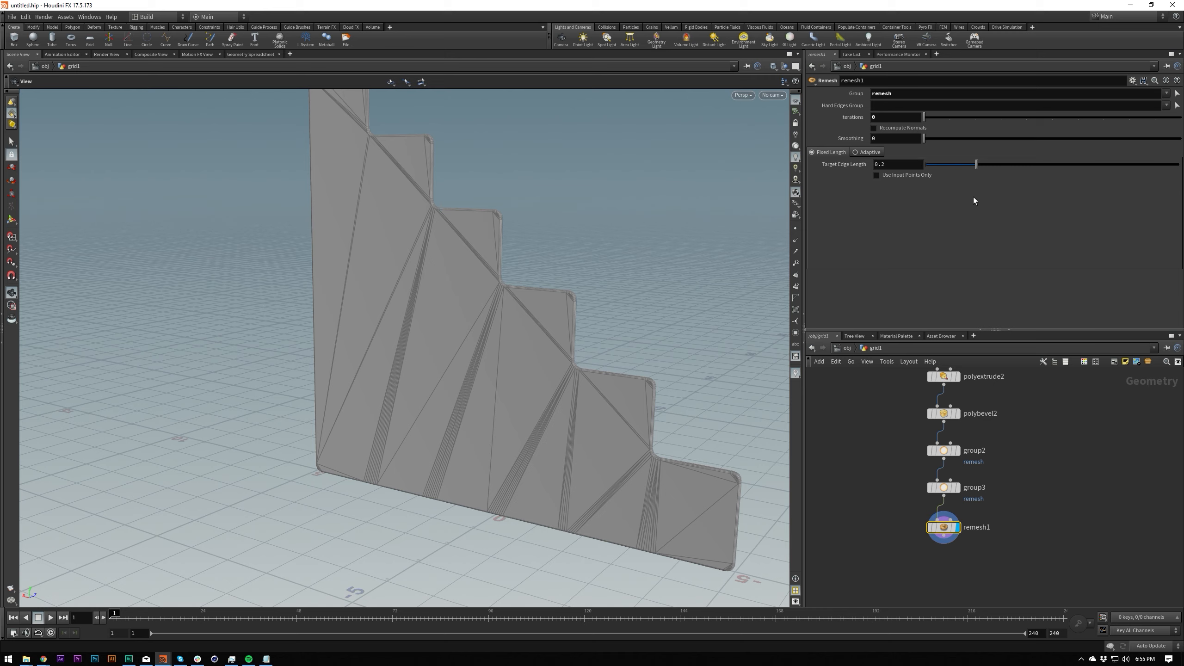
left_click_drag(980, 168, 1179, 167)
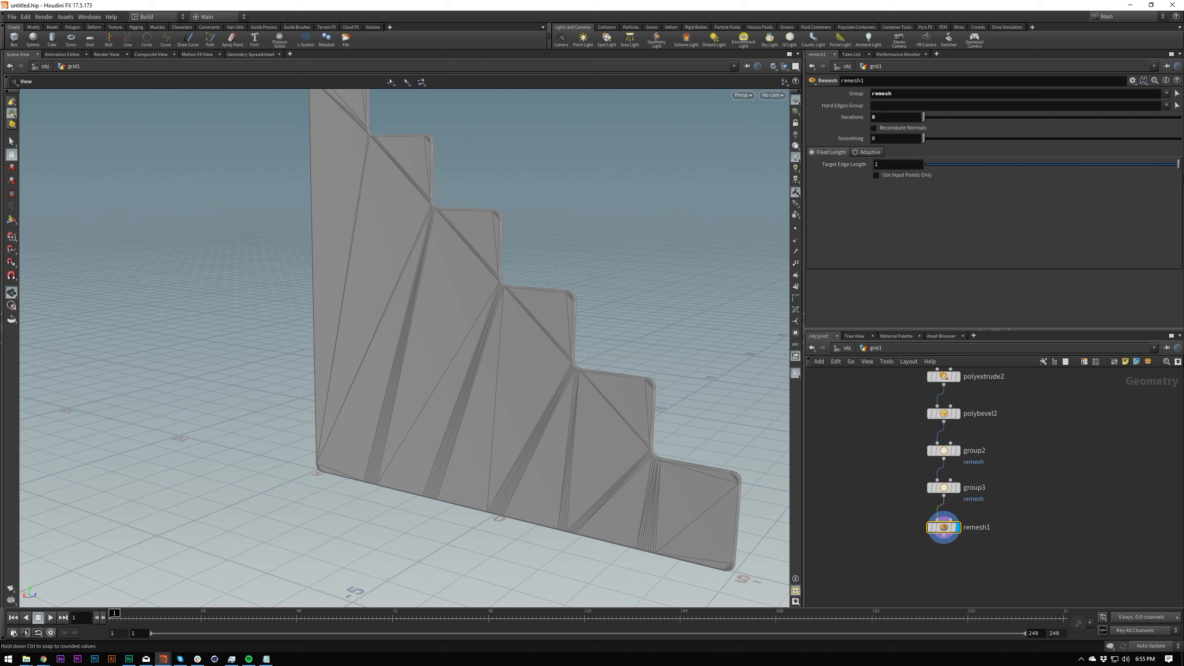
middle_click_drag(904, 166, 895, 191)
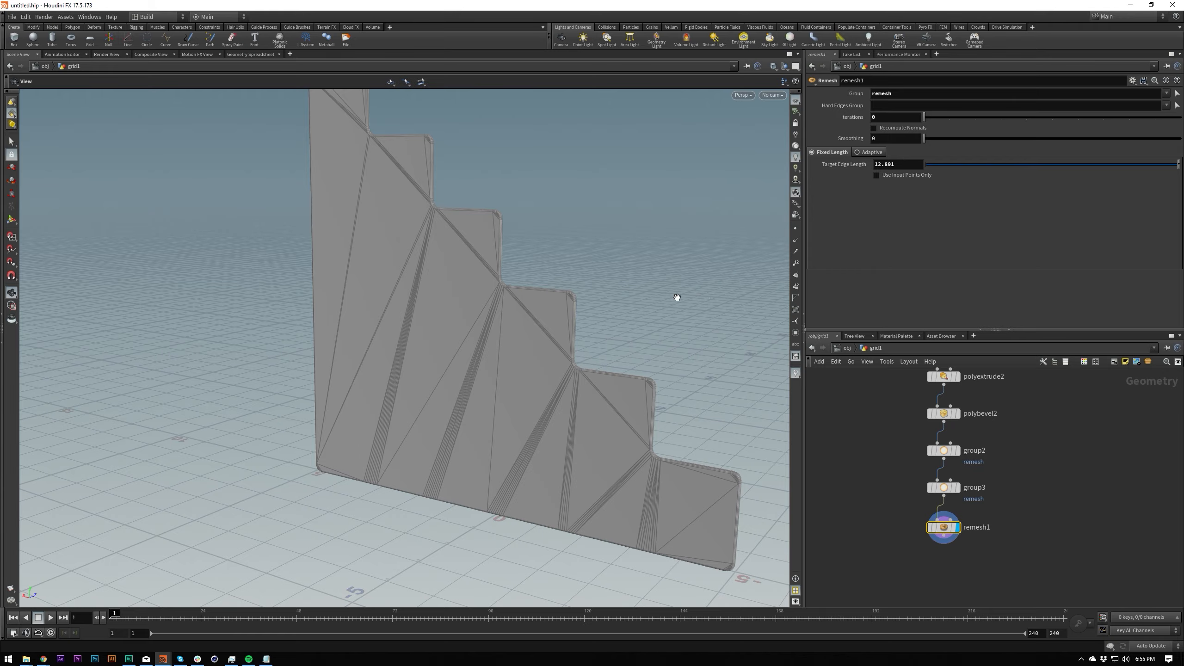
left_click_drag(553, 326, 561, 286)
right_click_drag(560, 286, 497, 355)
middle_click_drag(496, 354, 368, 376)
right_click_drag(367, 376, 314, 360)
middle_click_drag(314, 360, 423, 399)
left_click_drag(423, 399, 431, 278)
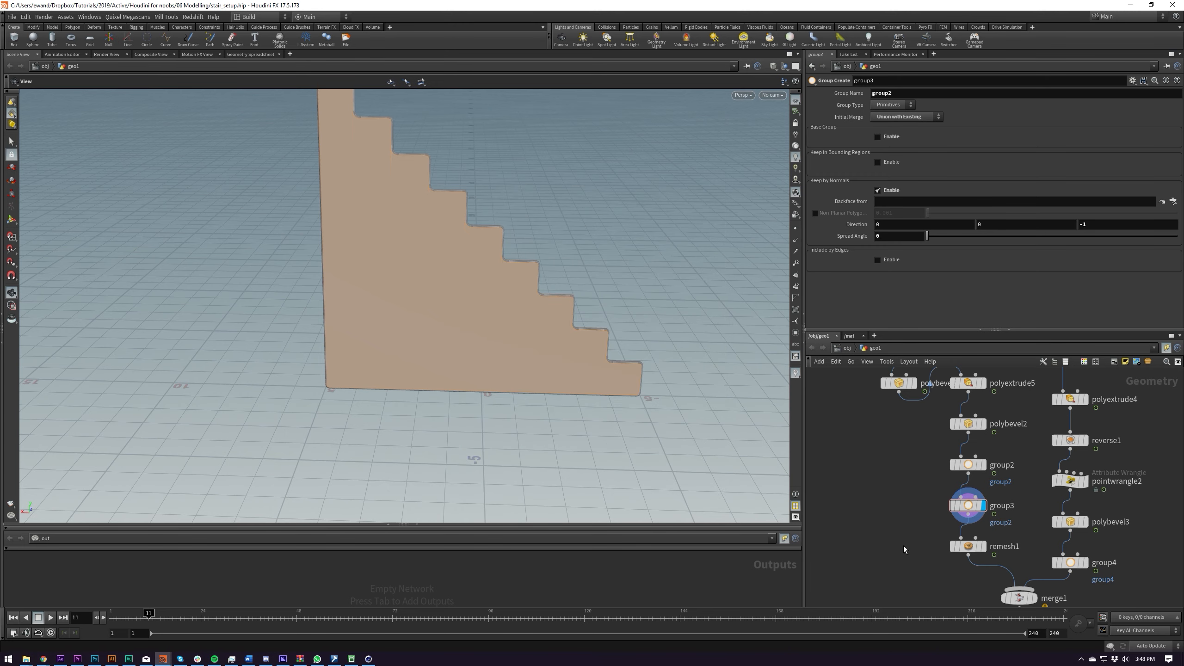
Step: Add a PolyExtrude node, wire it after group3 alongside remesh1, and display it
key("Tab")
type("polyextrude")
key("Return")
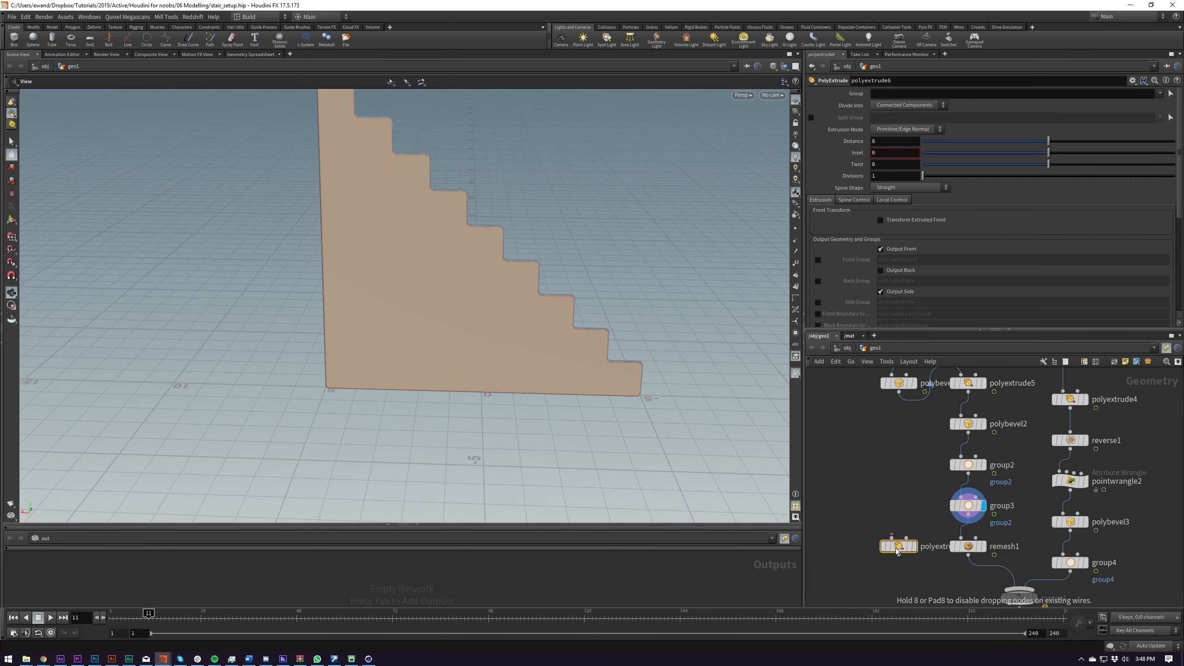
left_click_drag(896, 548, 968, 514)
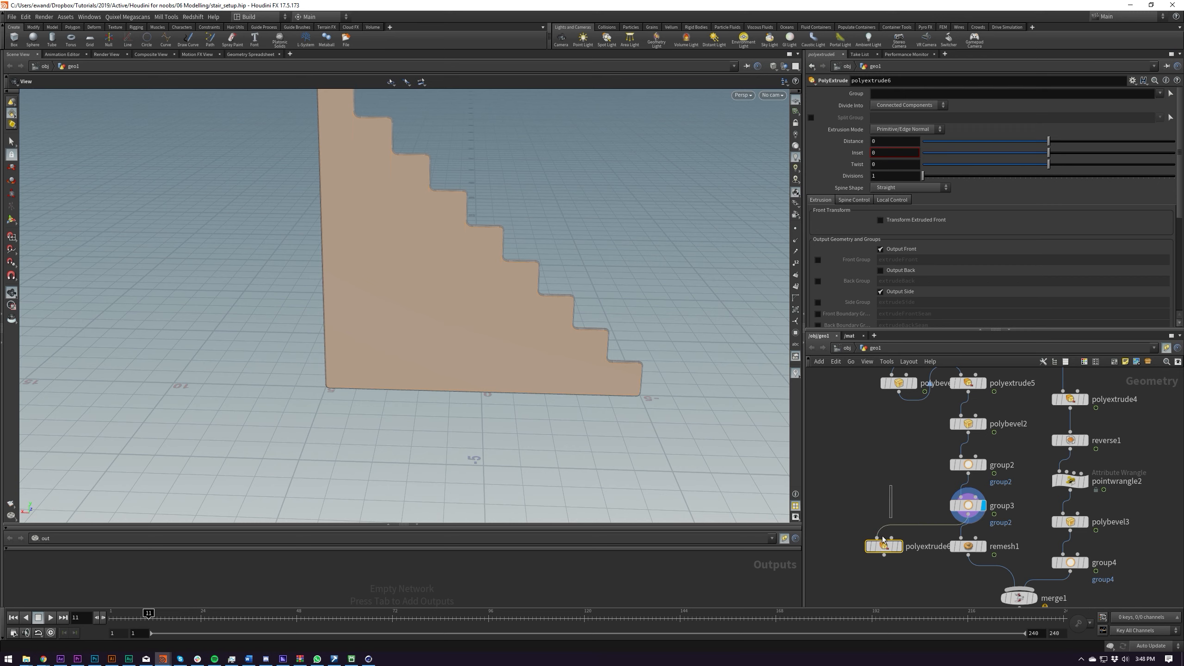
key("r")
Step: Restrict polyextrude6 to group2 and set its Inset to 0.029 for a border along the bevelled outline
left_click(1161, 93)
left_click(1120, 105)
left_click_drag(1049, 156, 1057, 154)
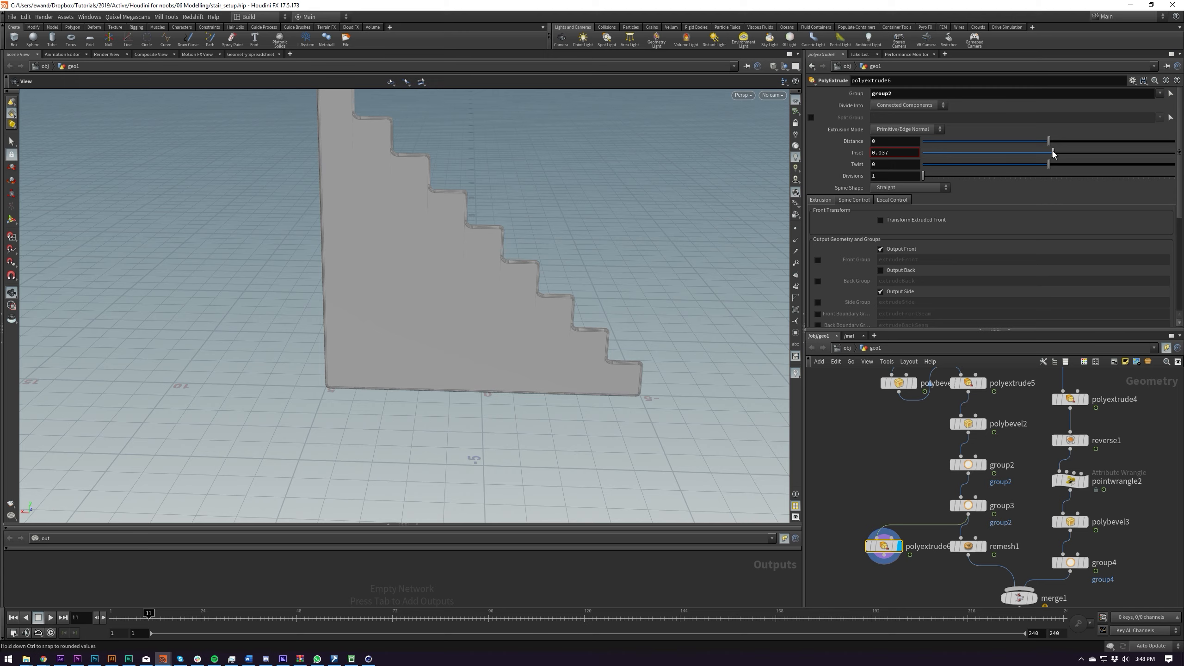
scroll(477, 175, "up", 12)
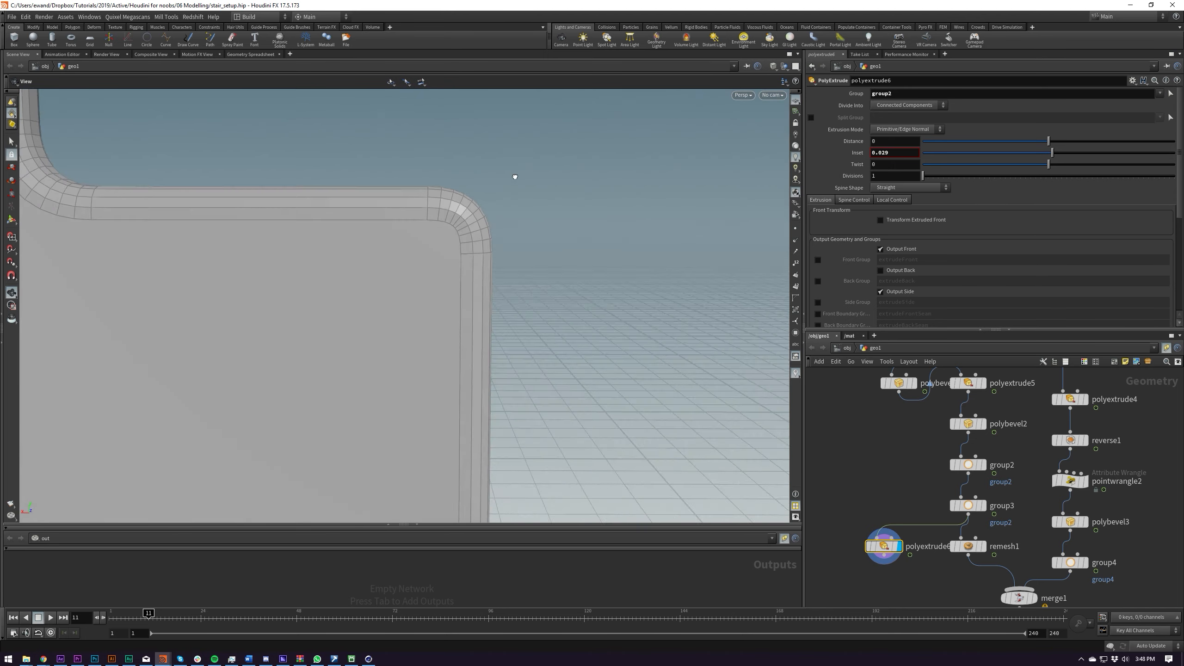
scroll(515, 177, "down", 7)
Step: Display the remesh1 result in the viewport with Smooth Shaded shading
left_click(969, 546)
key("c")
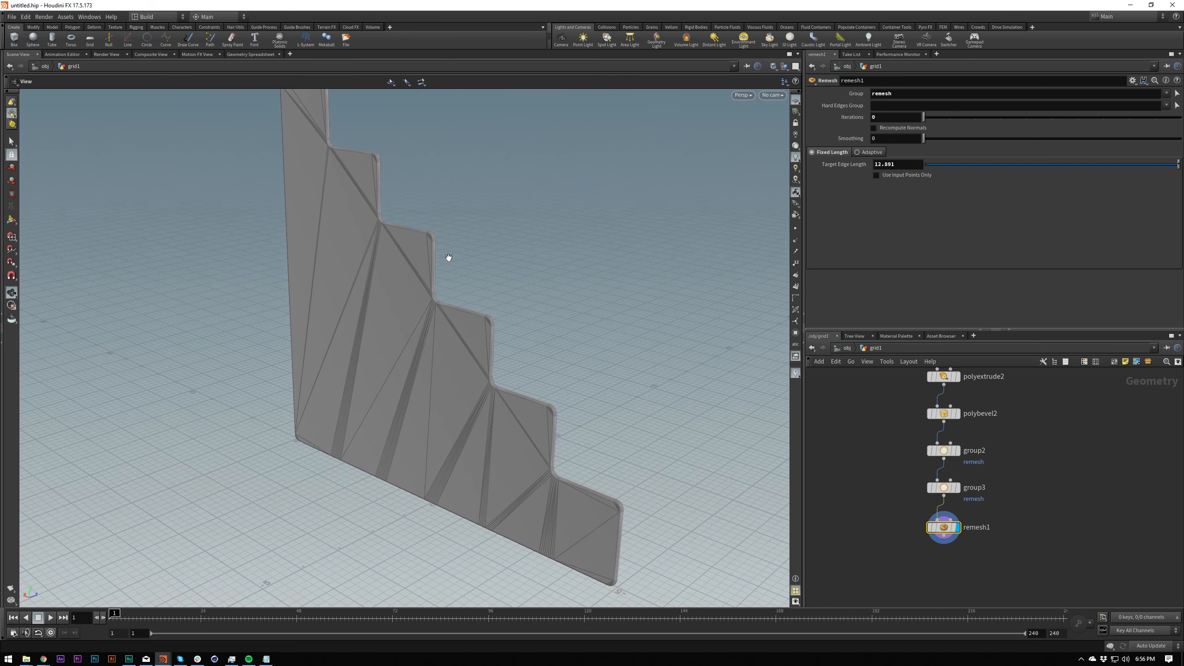
right_click_drag(449, 257, 429, 348)
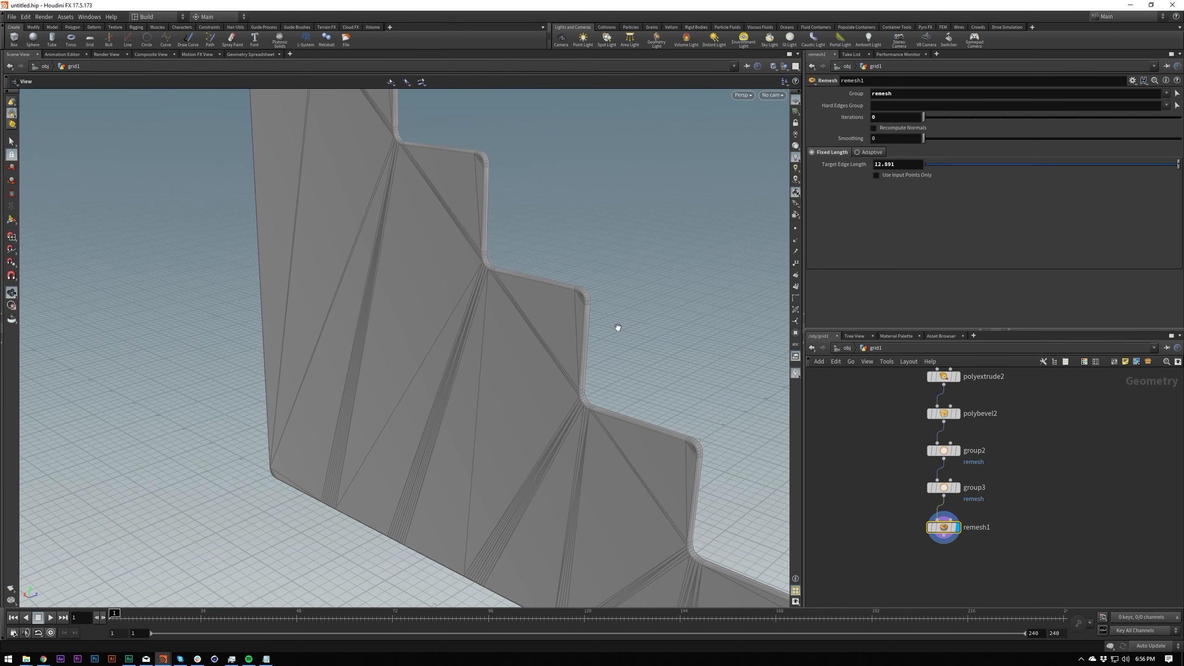
key("c")
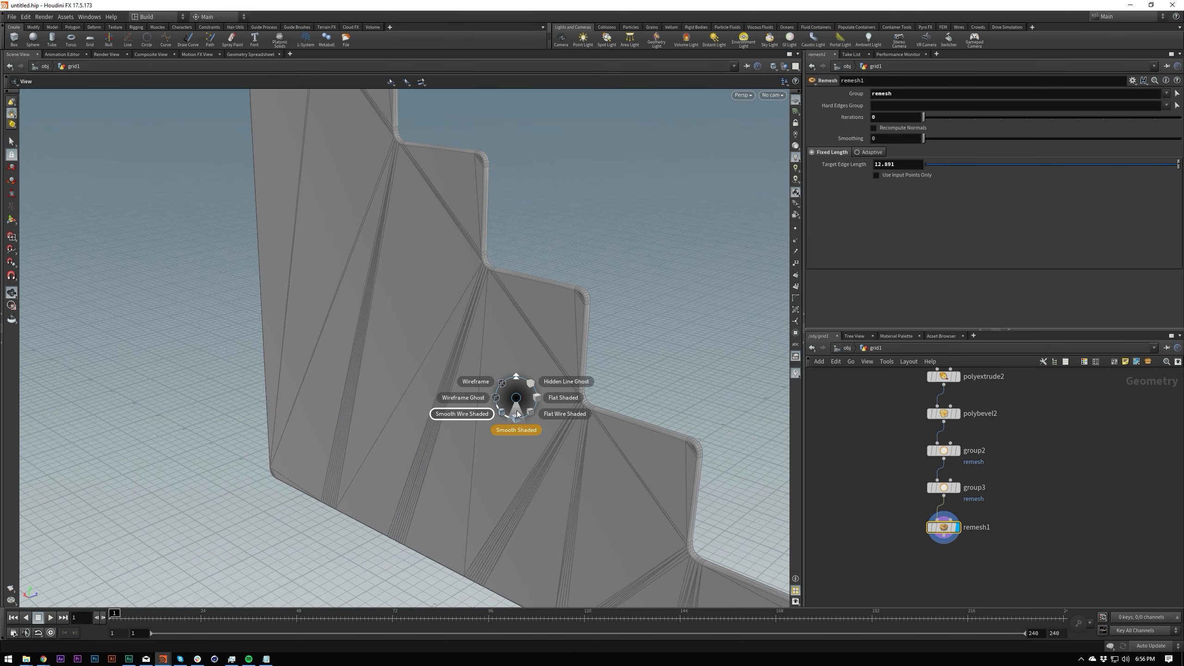
key("c")
mouse_move(516, 300)
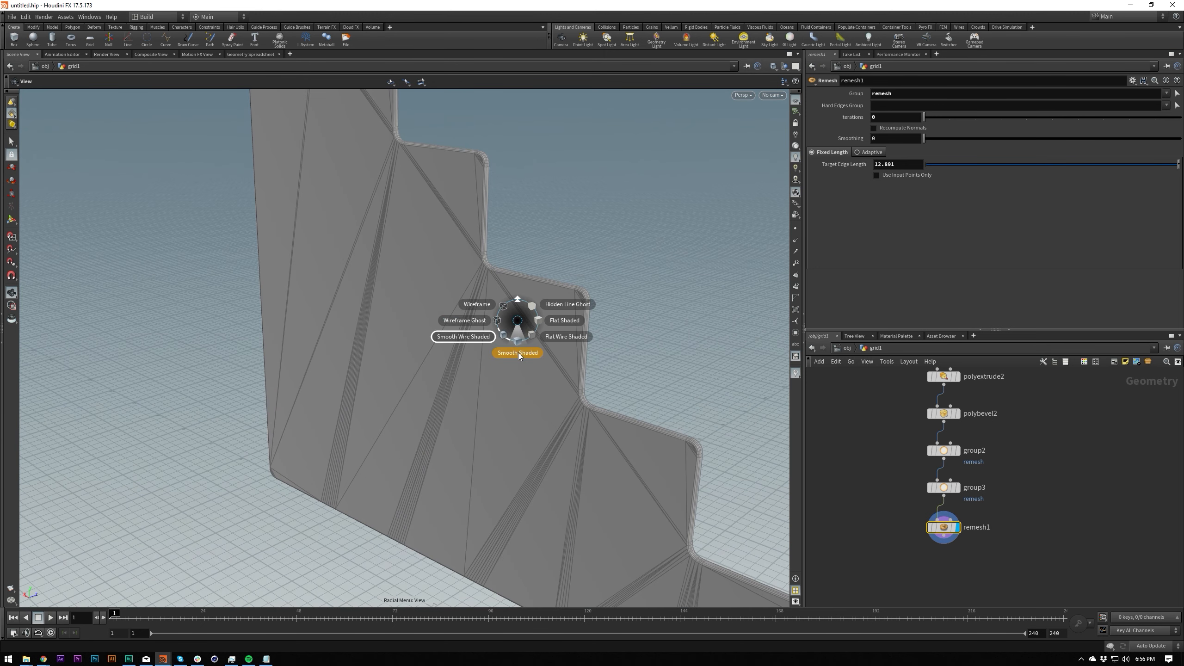
left_click(521, 426)
Step: Examine the shaded panel's flat faces and rounded step edges from several angles
mouse_move(518, 387)
left_mouse_down()
mouse_move(592, 256)
mouse_move(780, 368)
mouse_move(690, 459)
mouse_move(574, 466)
left_mouse_up()
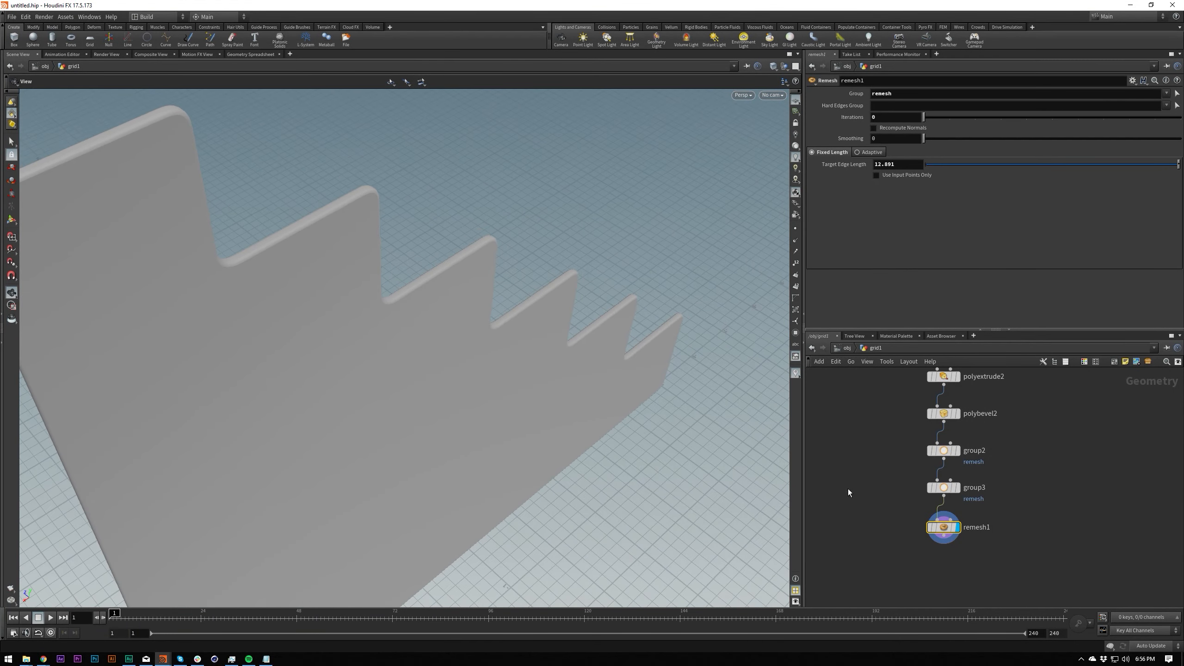
key("b")
left_click_drag(616, 444, 762, 479)
key("b")
left_click_drag(693, 479, 436, 421)
scroll(522, 332, "down", 5)
left_click_drag(653, 327, 555, 403)
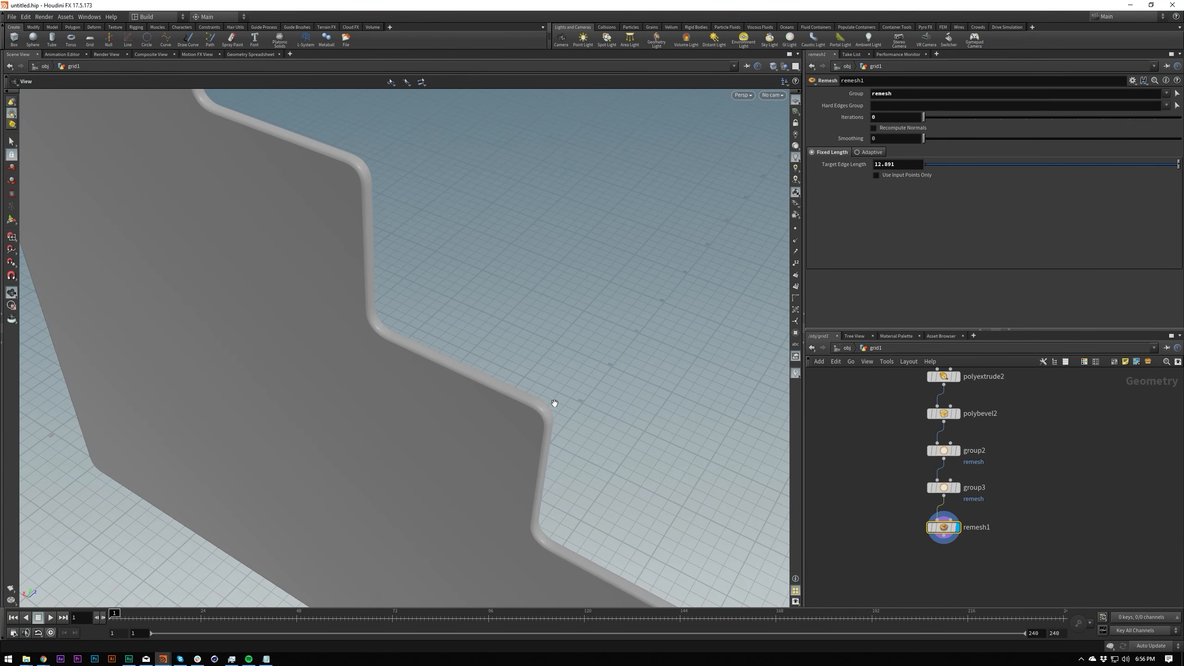
Step: Rename the bevel after polyextrude2 to edge_bevel and the bevel before it to curve_bevel
double_click(967, 467)
type("edge_bevel")
key("Return")
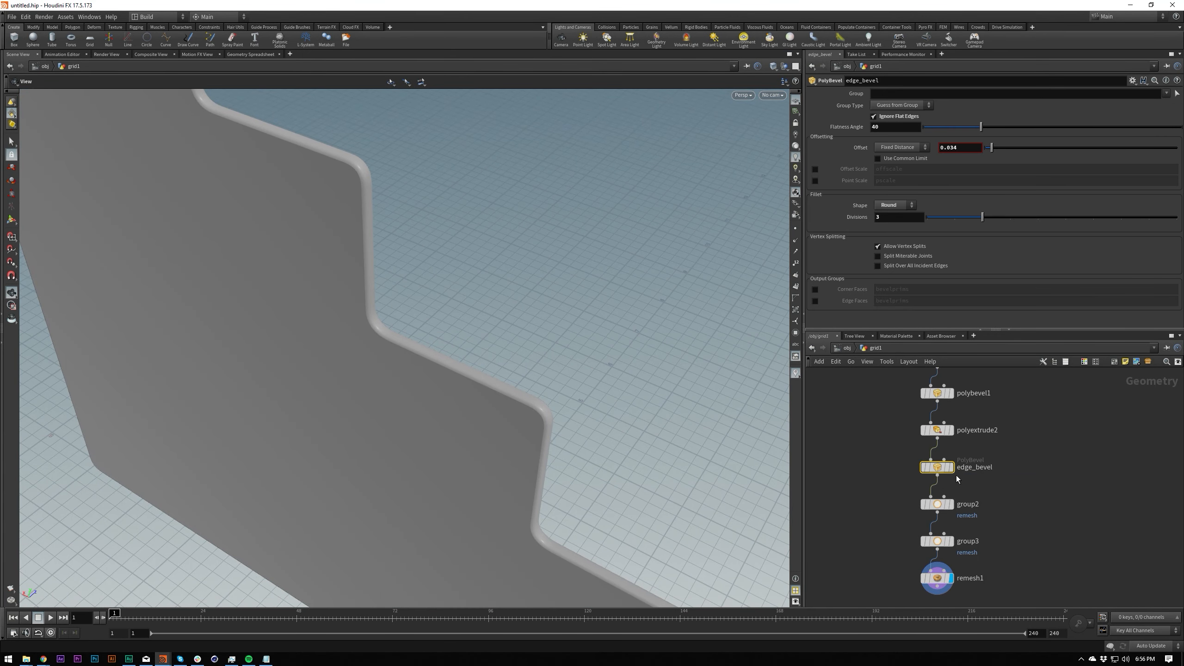
double_click(978, 394)
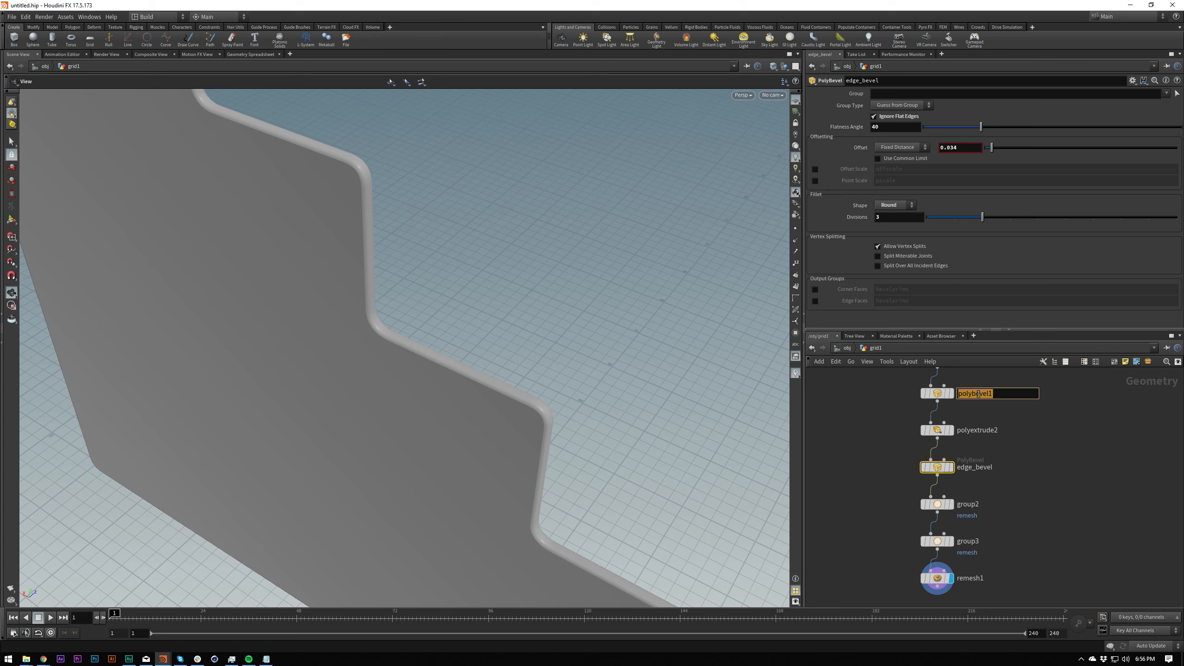
type("curve_bevel")
key("Return")
key("h")
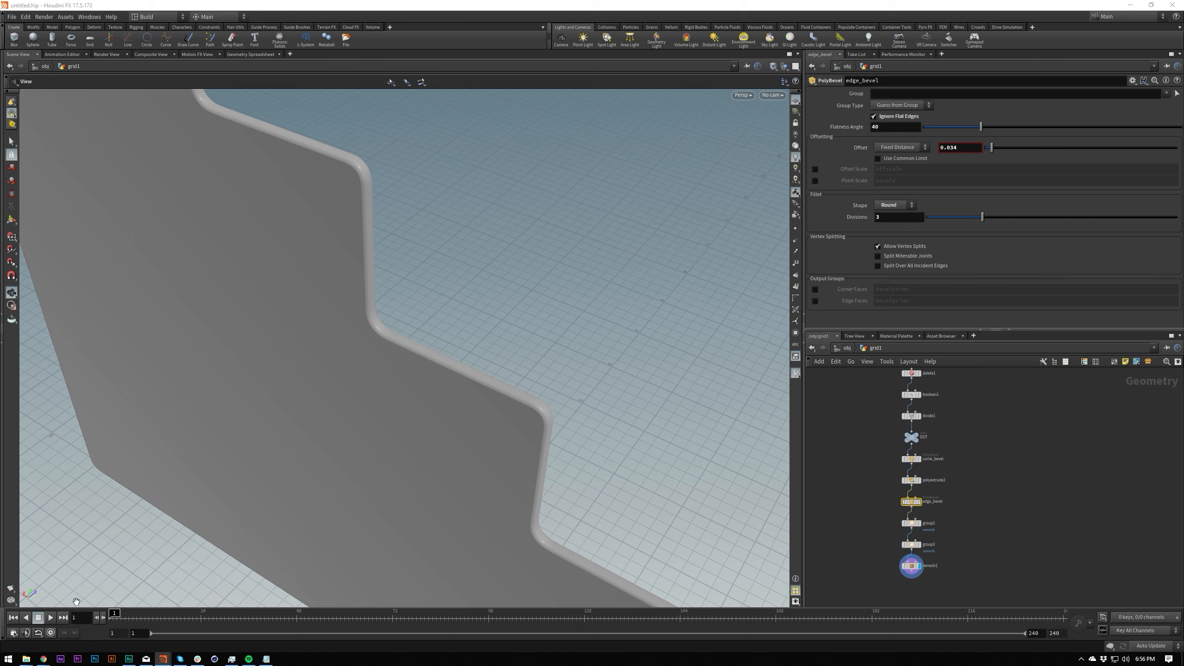
Step: Colour the OUT null node yellow in the network
left_click_drag(519, 452, 441, 411)
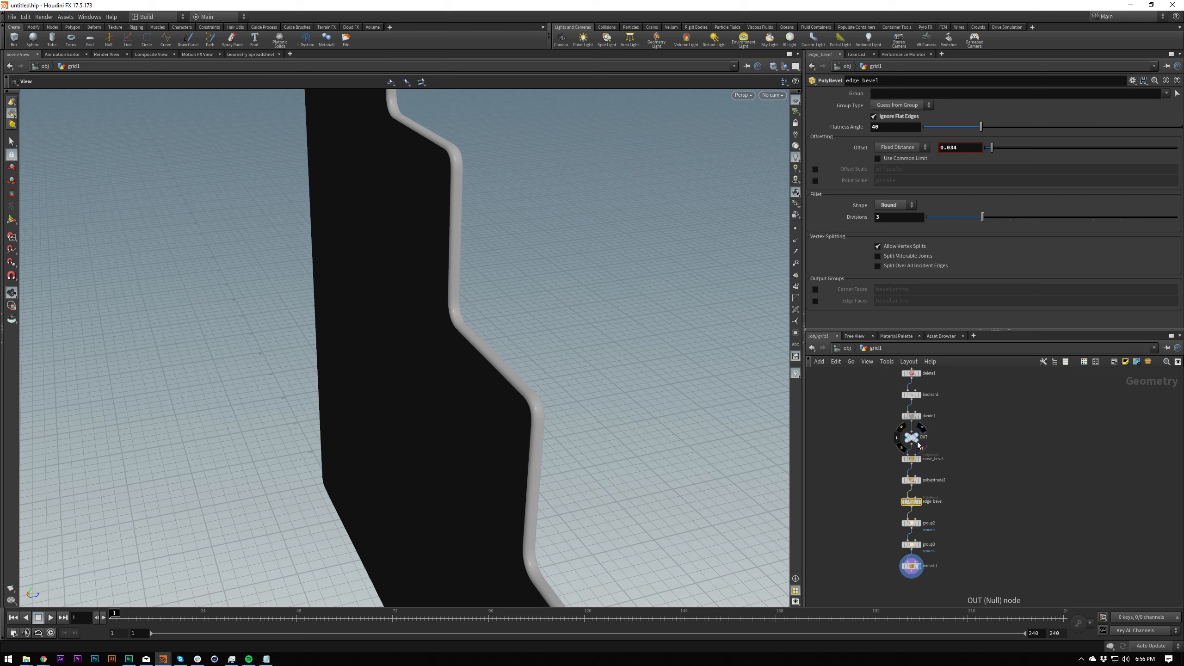
scroll(938, 446, "up", 2)
scroll(946, 453, "down", 2)
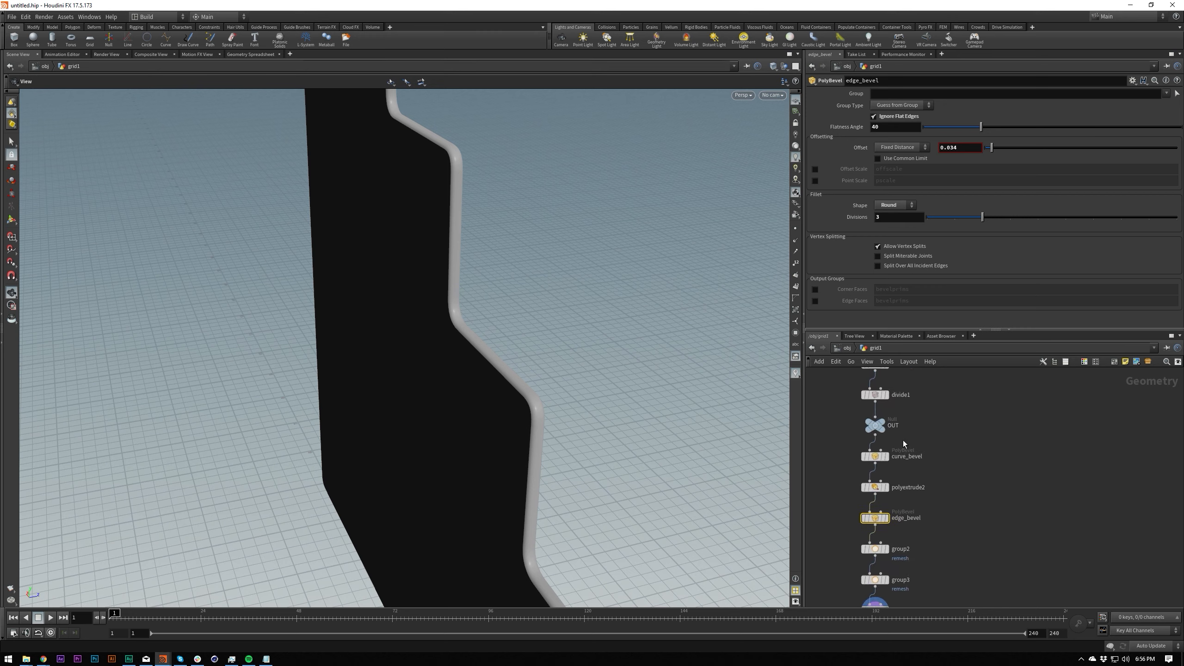
left_click(886, 433)
scroll(909, 453, "up", 2)
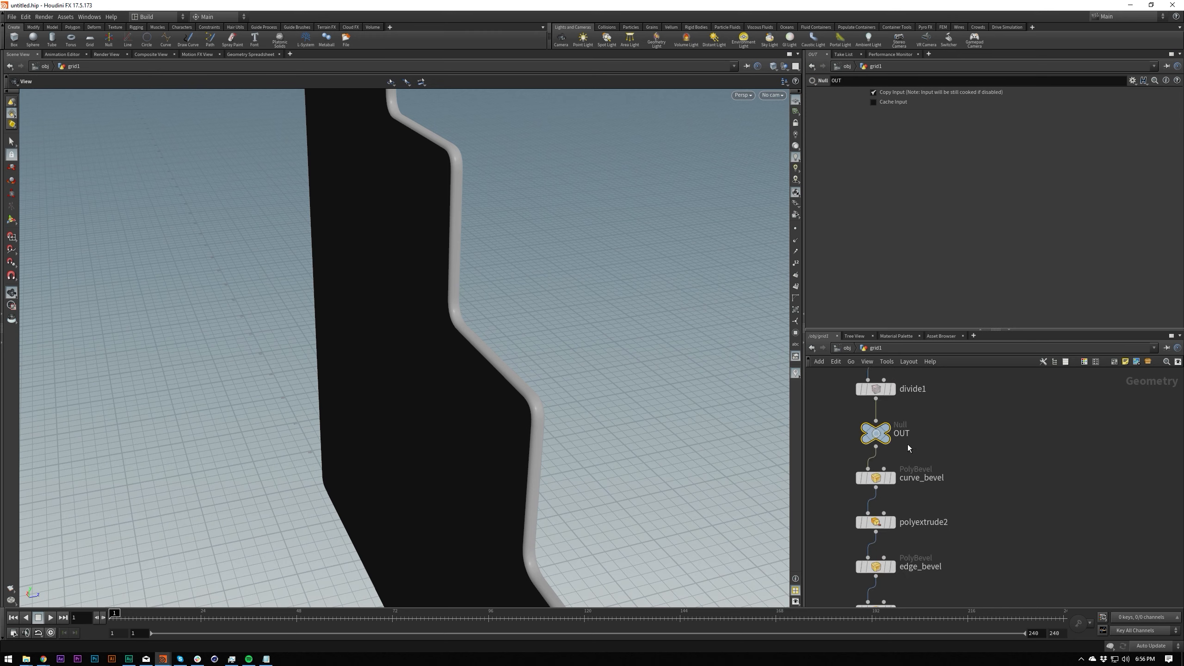
key("c")
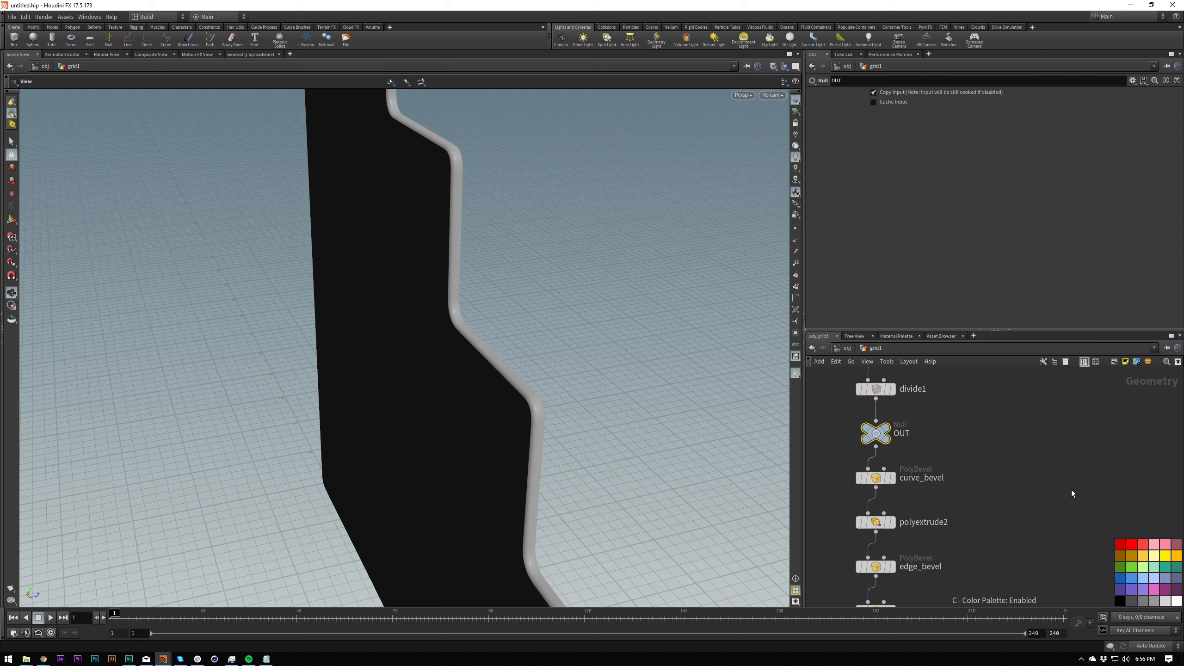
left_click(1142, 545)
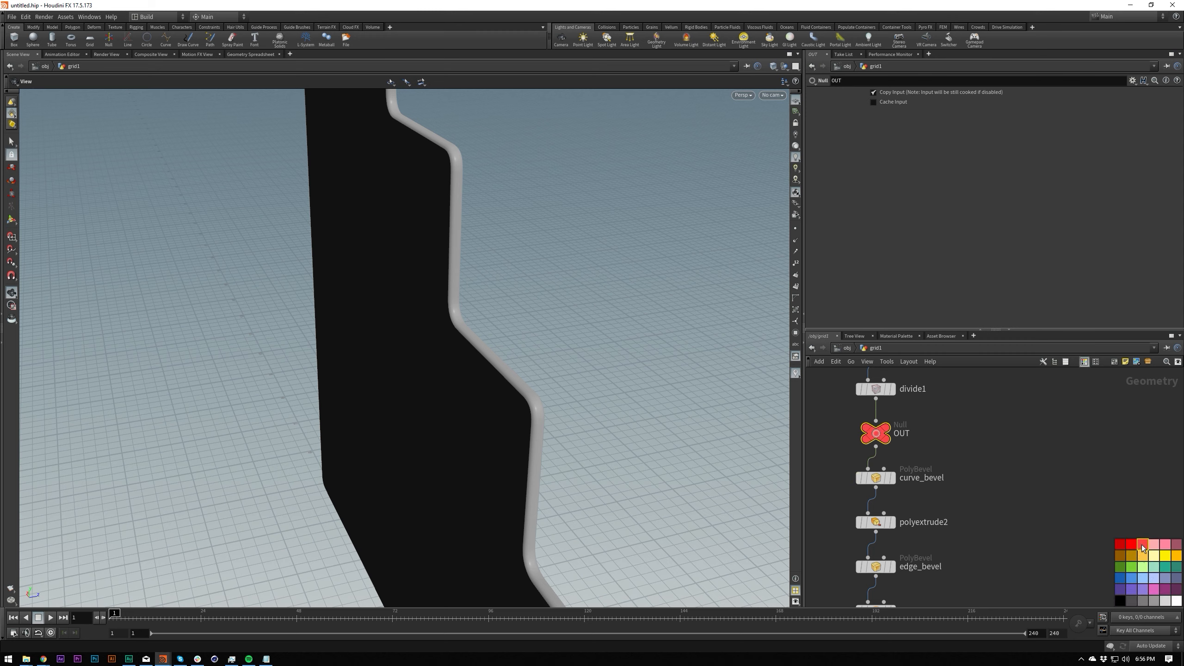
left_click(1166, 556)
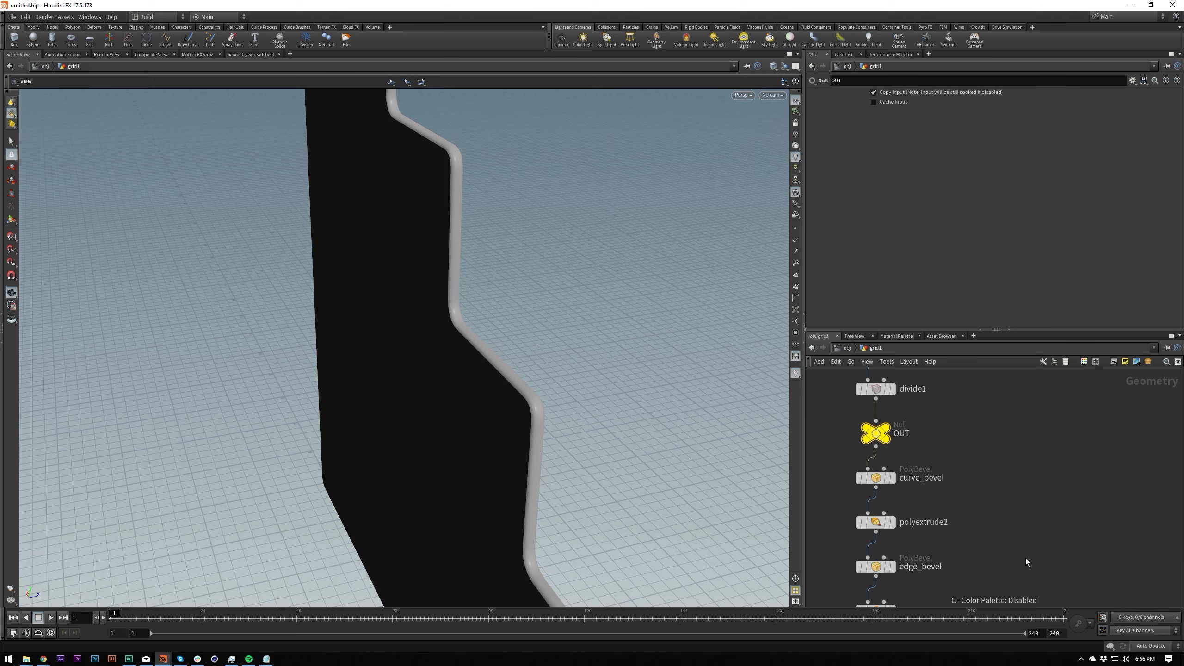
Step: Add a second PolyExtrude branch fed from the OUT null, beside polyextrude2, and display it
key("Tab")
mouse_move(1004, 510)
type("polyextrude")
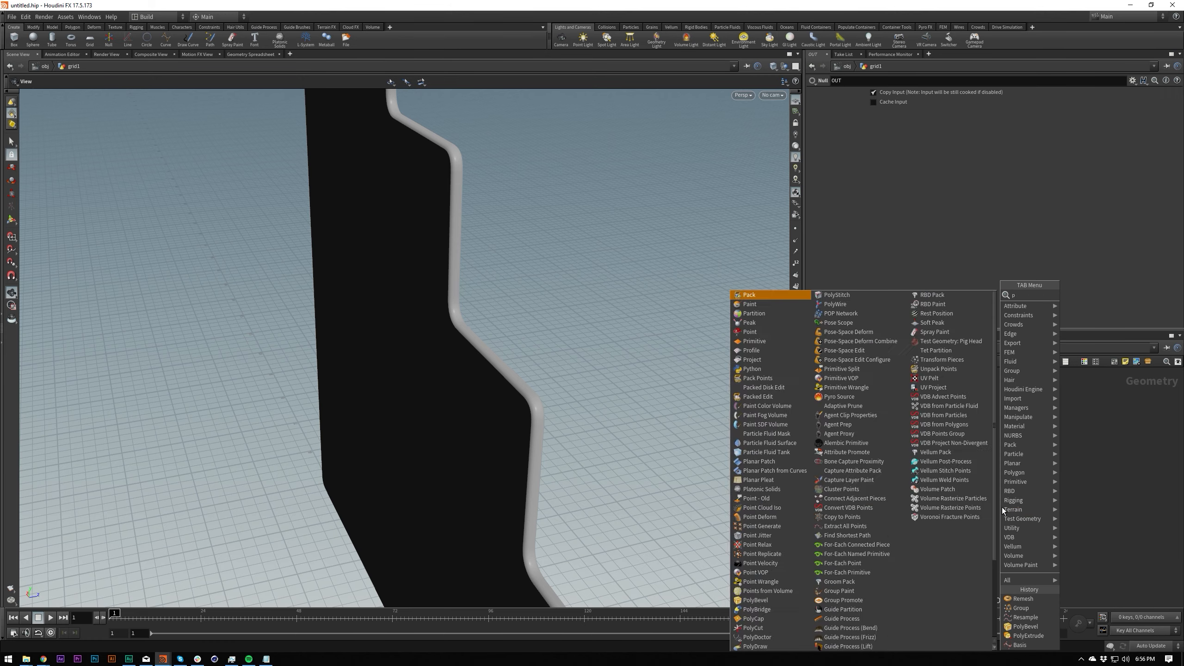
key("Return")
left_click(1002, 510)
left_click_drag(985, 498, 994, 526)
key("r")
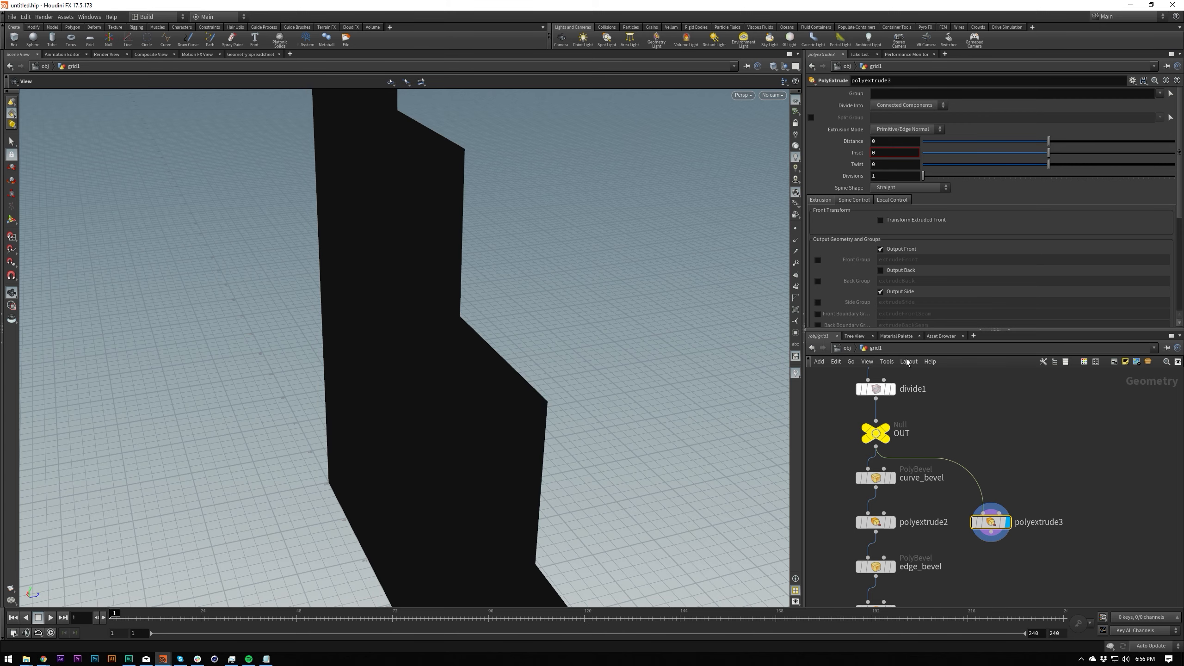
Step: Set polyextrude3's Distance to -3.4 to give the staircase its width
left_click_drag(1049, 142, 921, 142)
left_click(895, 141)
type("-3.4")
key("Return")
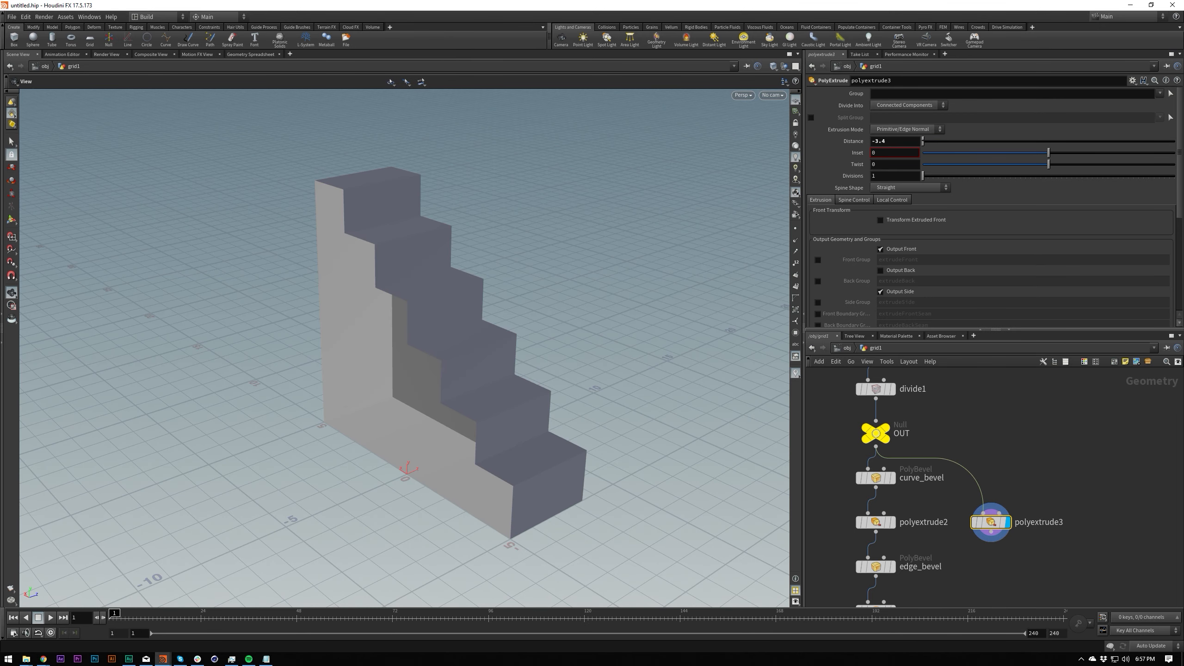
Step: Add a Reverse node after polyextrude3 and display it to flip the face normals
key("Tab")
key("Escape")
left_click(992, 565)
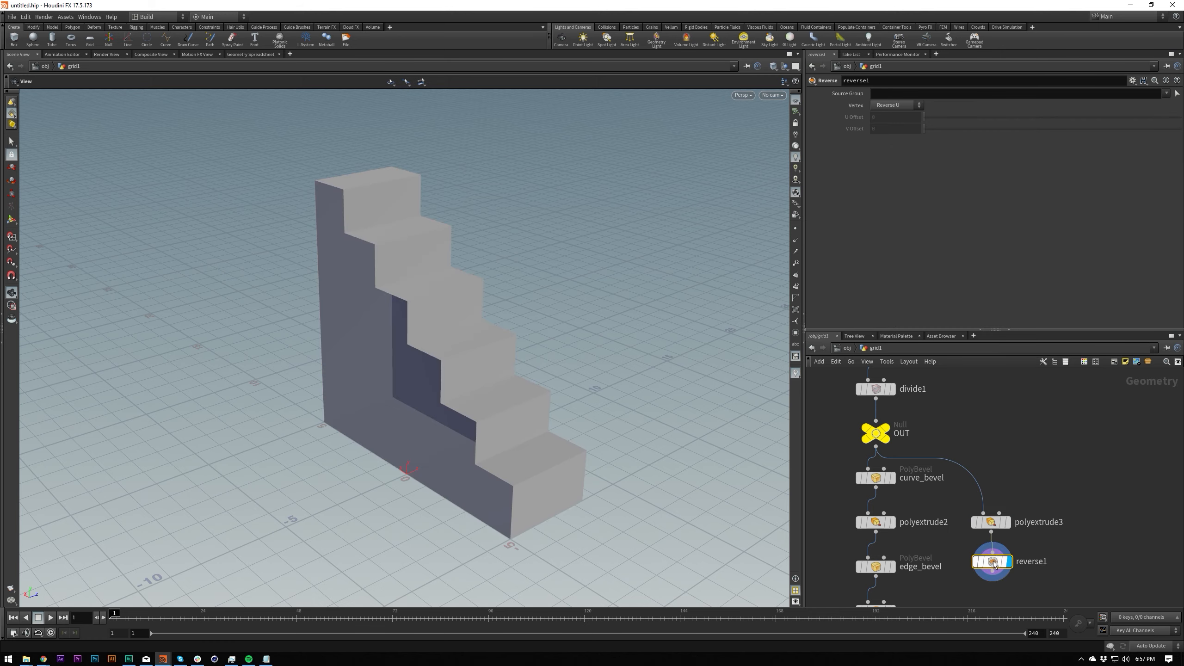
Step: Examine the steps, sides and normals of the reversed staircase extrusion from several angles
left_click_drag(440, 403, 553, 347)
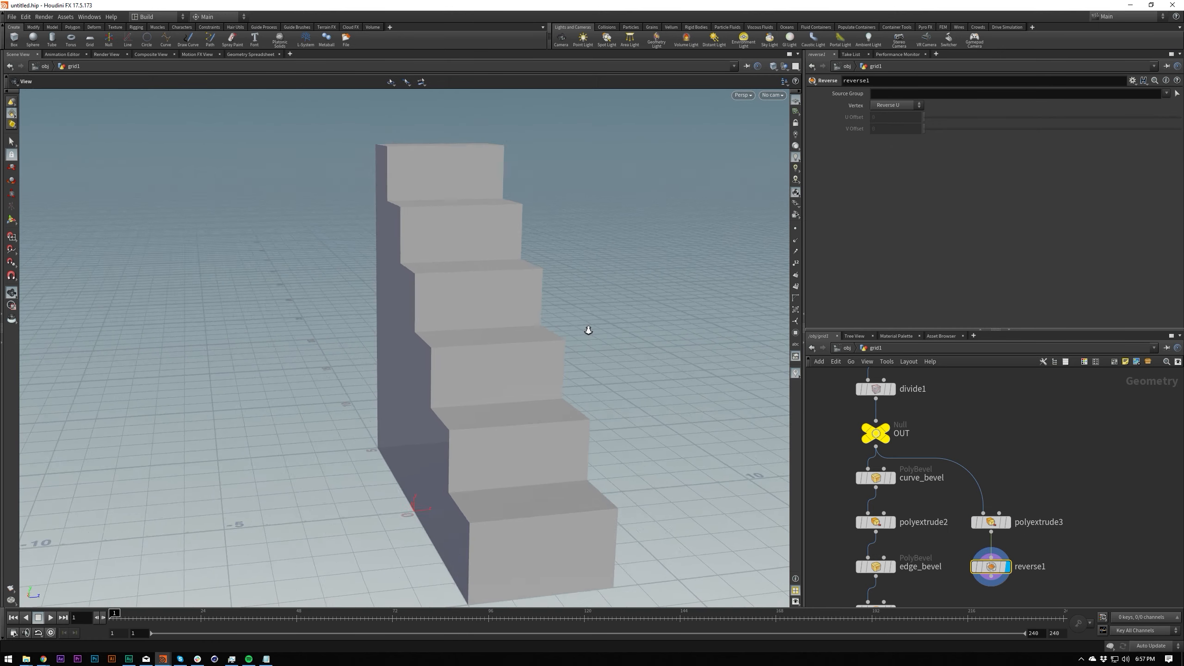
right_click_drag(552, 347, 639, 373)
left_click_drag(639, 374, 584, 366)
left_click_drag(419, 371, 484, 346)
left_click_drag(390, 426, 433, 428)
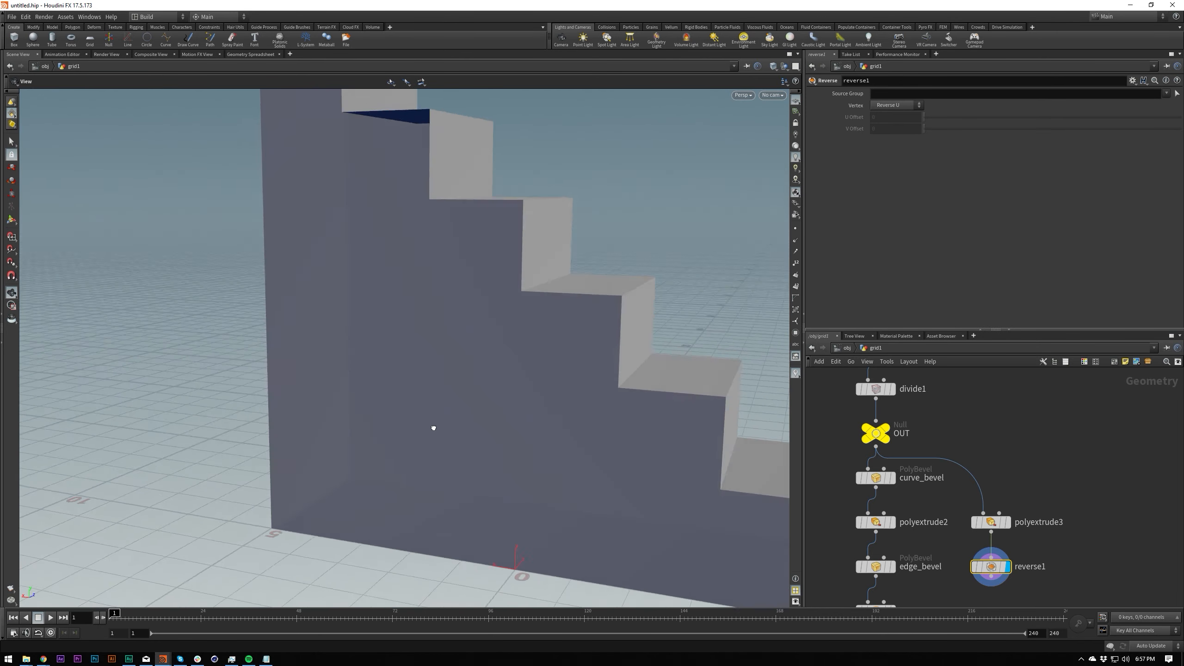
right_click_drag(433, 428, 389, 389)
left_click_drag(388, 389, 443, 377)
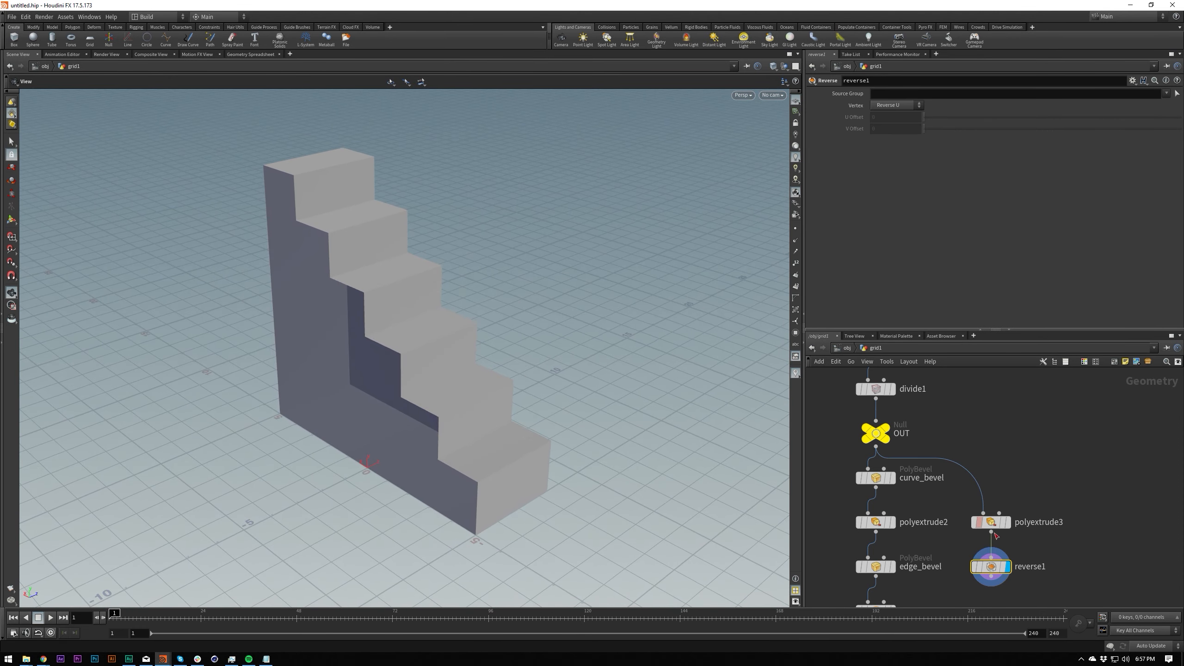
scroll(1007, 546, "down", 3)
scroll(1007, 546, "up", 3)
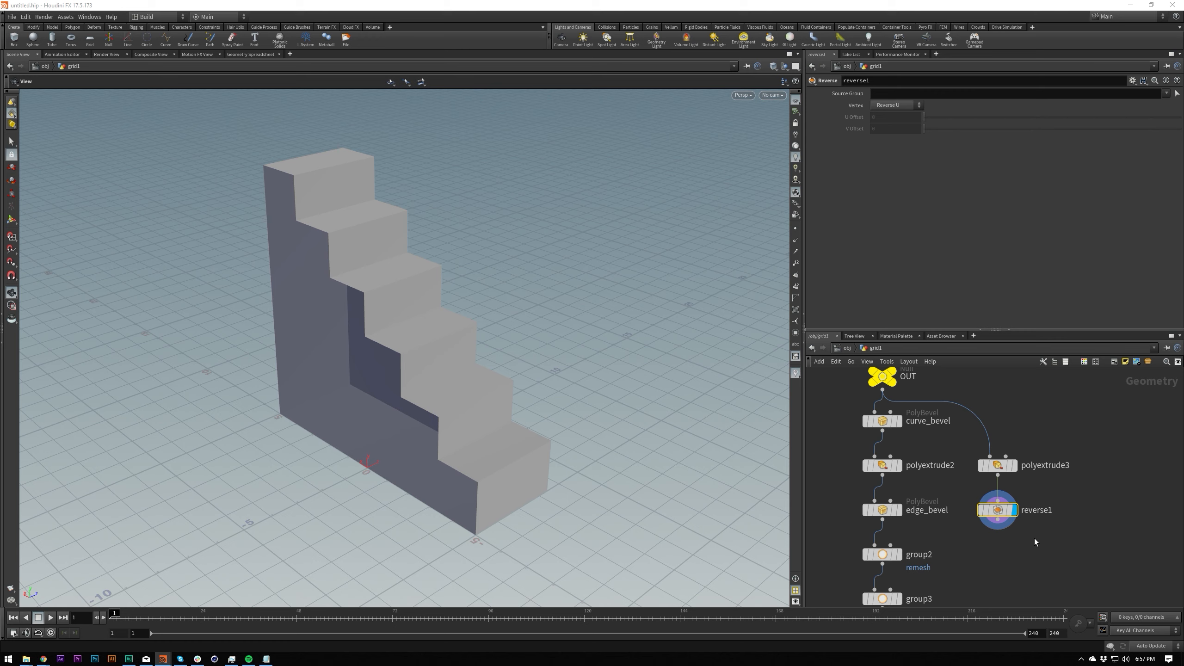
Step: Turn off Output Front on polyextrude3 to leave only the extruded side faces
right_click(996, 558)
key("Escape")
left_click(1007, 465)
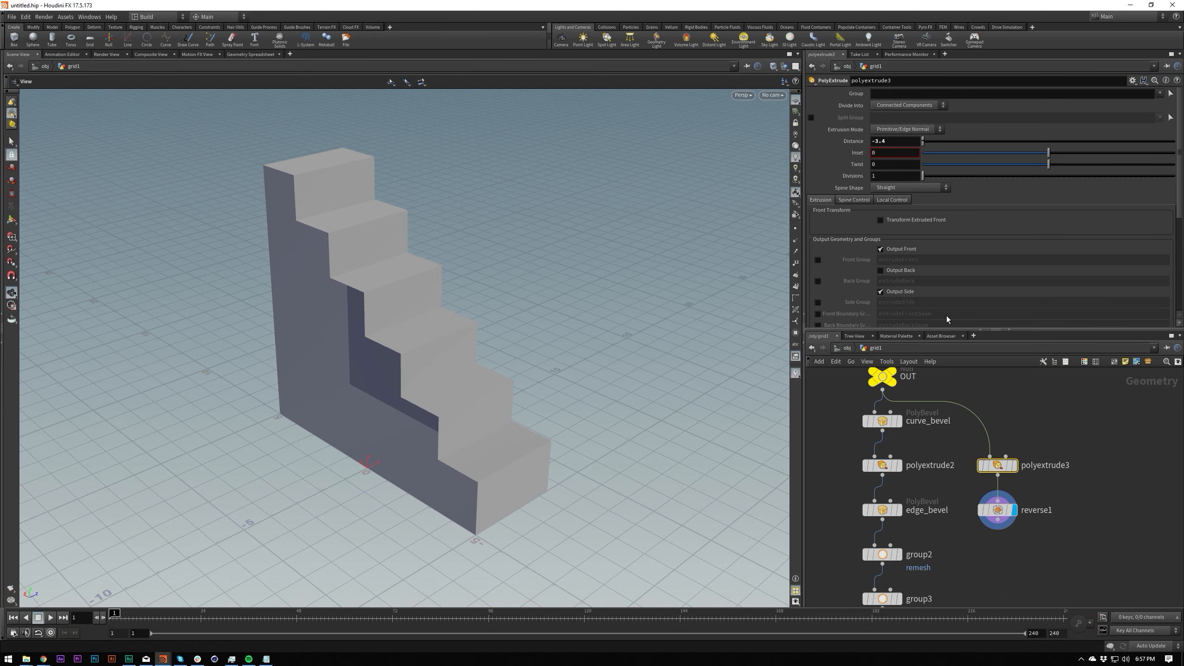
left_click(895, 253)
left_click_drag(373, 389, 368, 356, "alt")
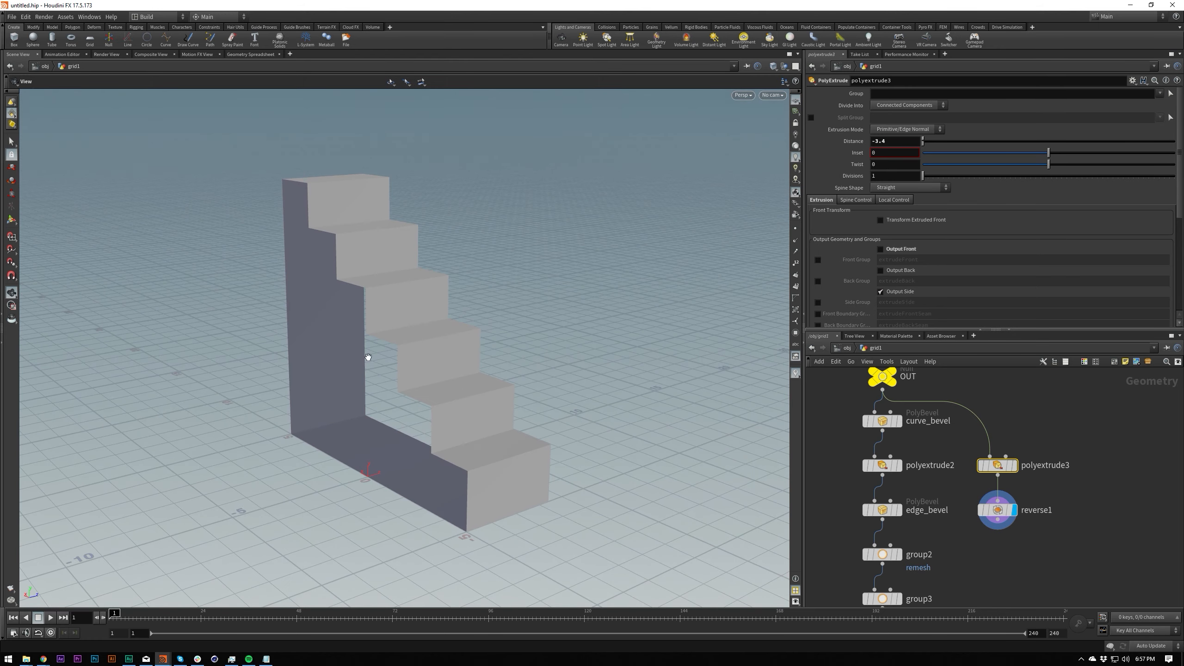
Step: Add a PolyBevel node after reverse1, display it, and set its Offset to 0.097
left_click_drag(993, 527, 990, 552)
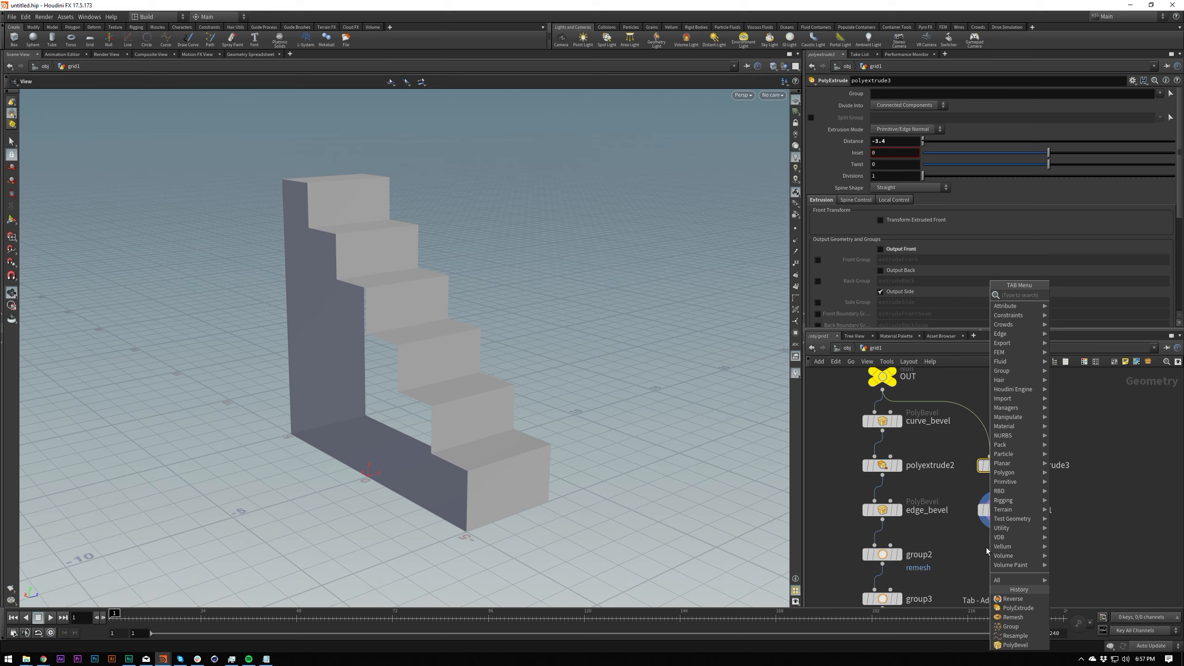
left_click(987, 548)
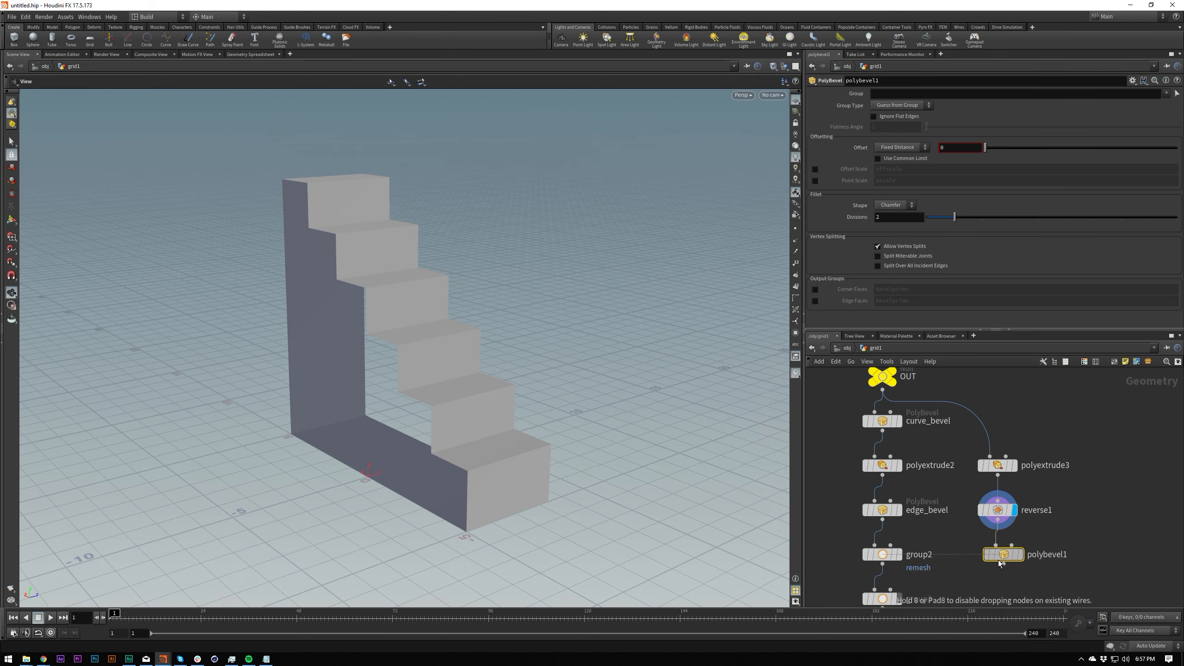
left_click(994, 559)
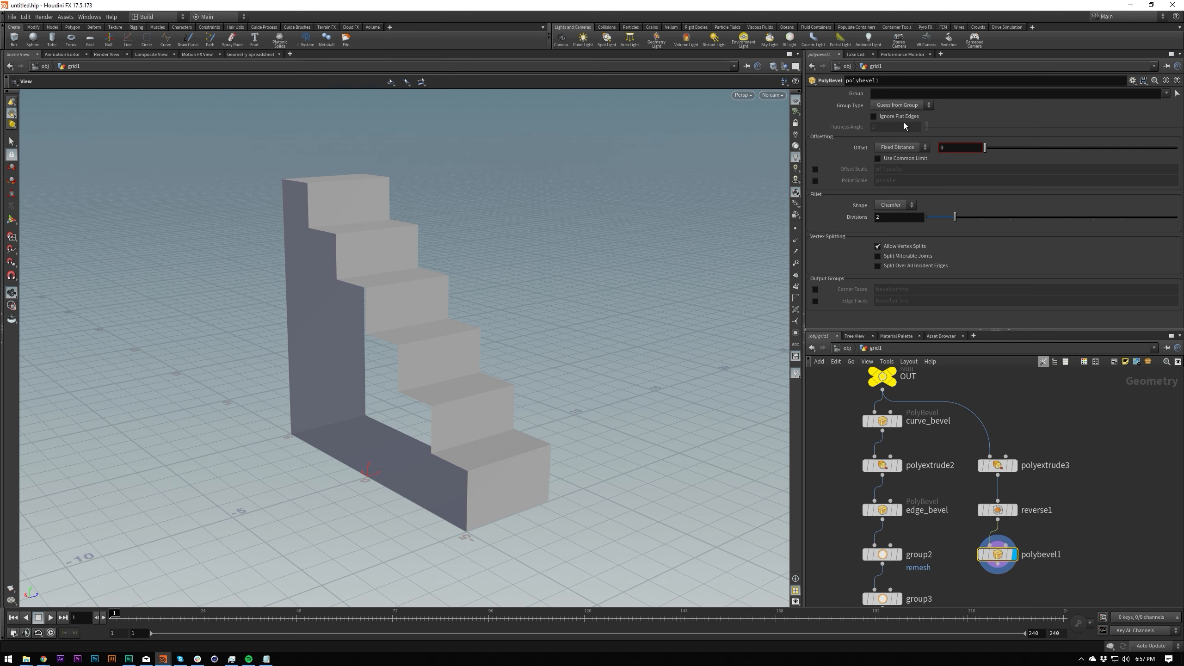
left_click_drag(998, 148, 1004, 148)
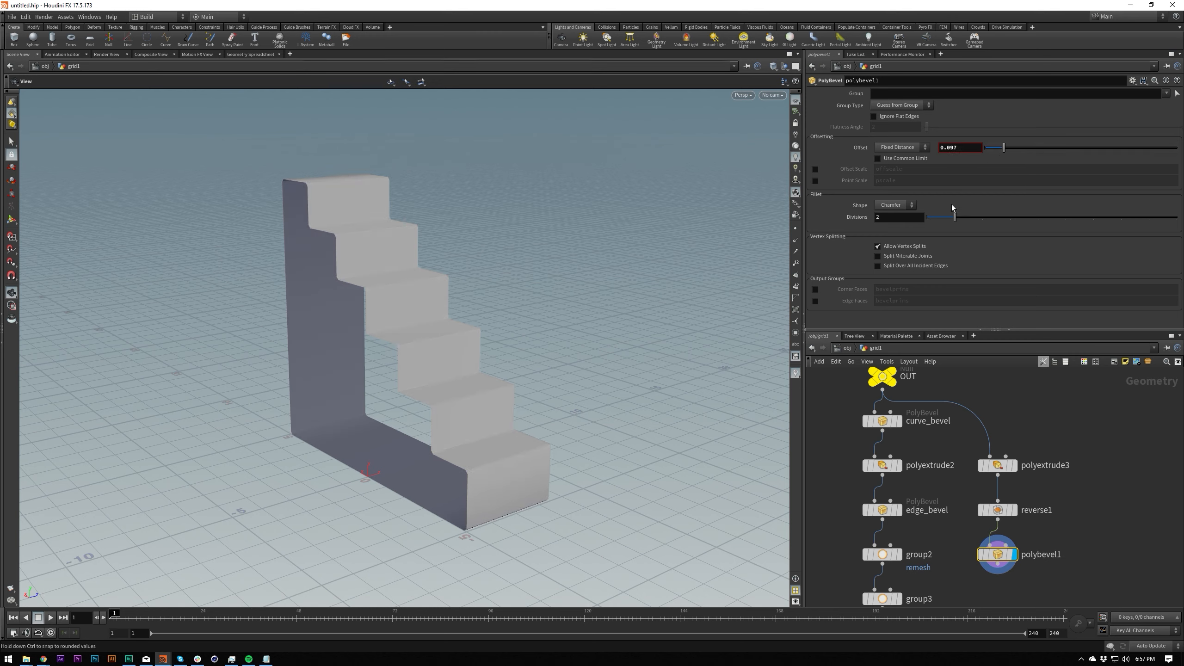
Step: Set polybevel1's Shape to Round with 5 Divisions, checking the step edges in wire-shaded display
left_click(895, 205)
left_click(893, 259)
scroll(548, 189, "up", 5)
key("w")
mouse_move(547, 189)
left_mouse_down()
mouse_move(536, 272)
mouse_move(465, 280)
mouse_move(486, 328)
mouse_move(447, 299)
mouse_move(494, 330)
left_mouse_up()
key("w")
key("shift+w")
left_click(536, 468)
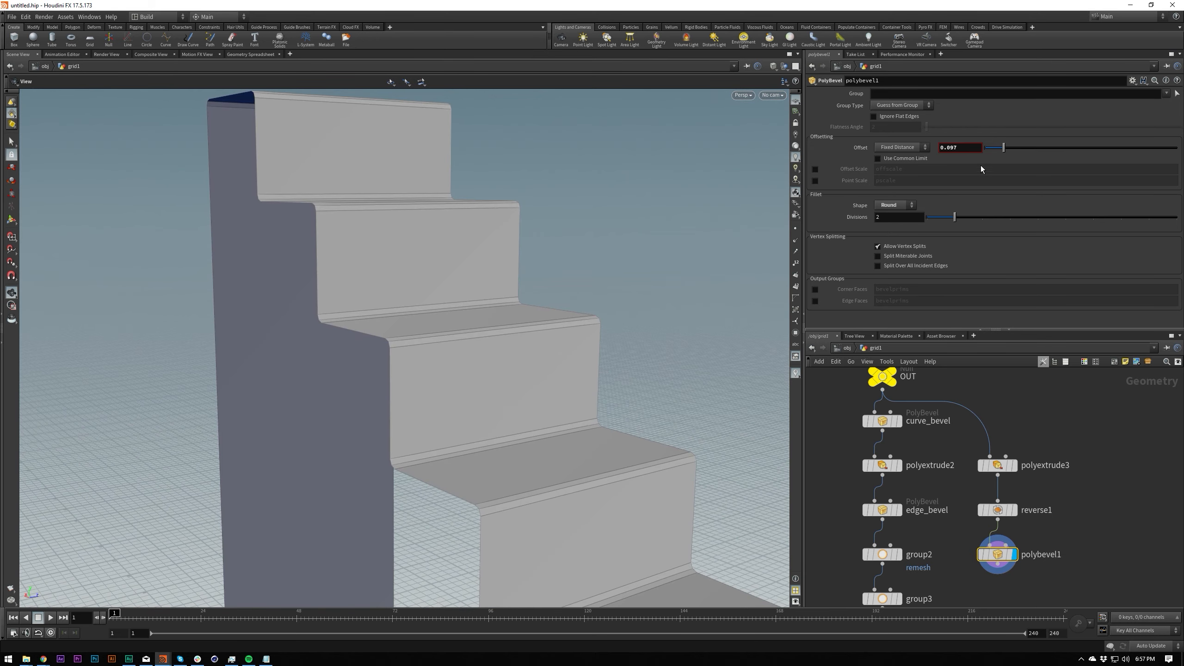
left_click_drag(977, 222, 1046, 223)
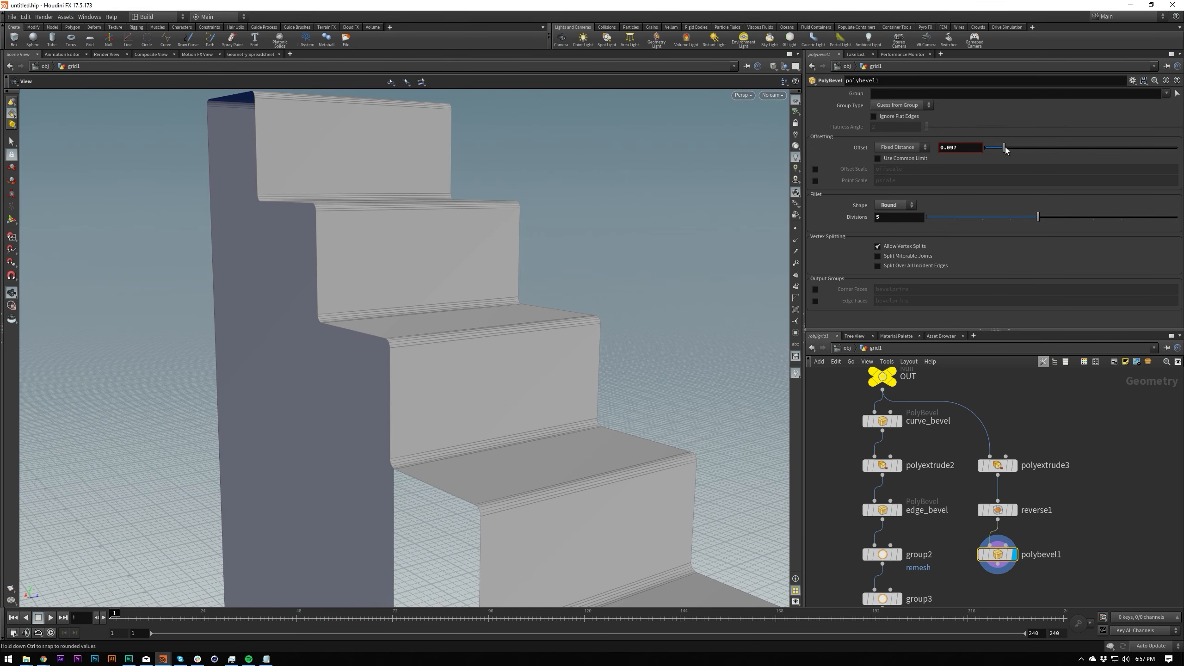
Step: Set polybevel1's Offset to 0.048 and turn on Ignore Flat Edges, checking the bevels on the steps and base
left_click_drag(1006, 150, 995, 149)
left_click_drag(536, 336, 372, 402)
left_click(894, 118)
left_click(896, 127)
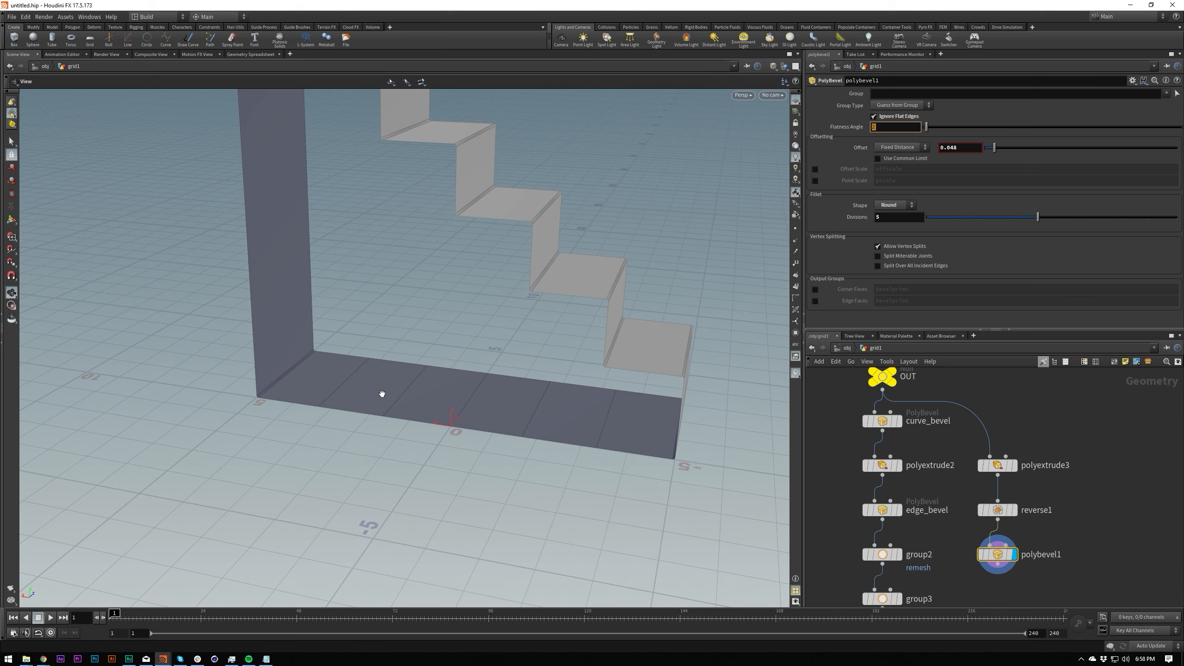
left_click_drag(631, 394, 637, 348)
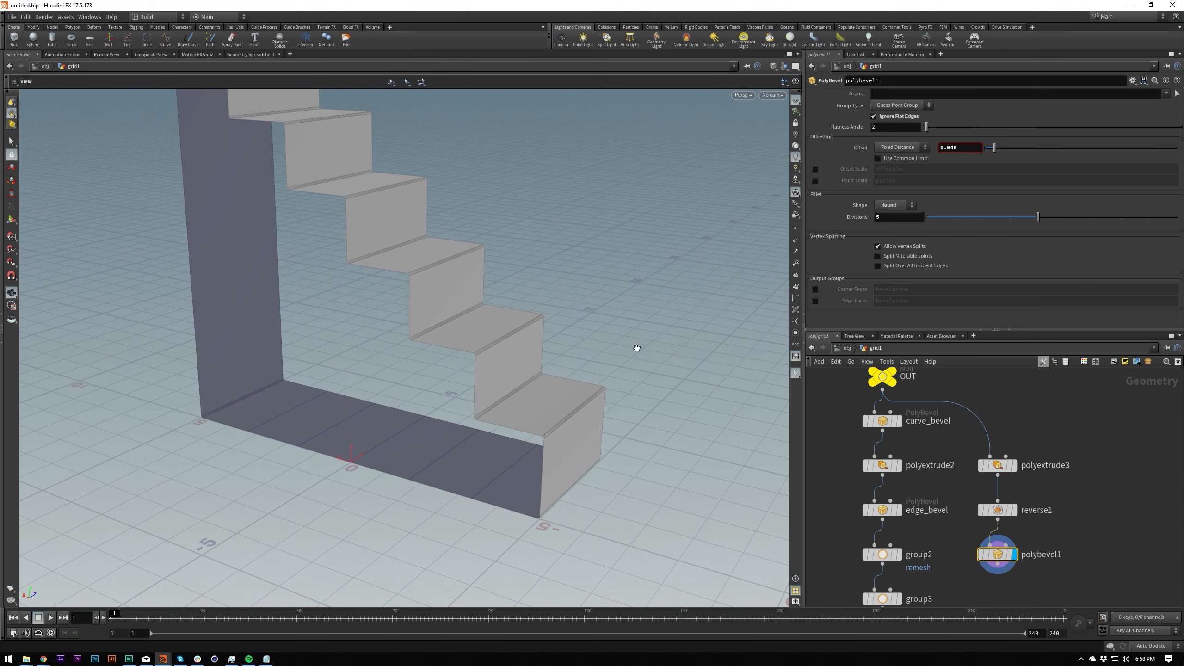
mouse_move(929, 128)
left_mouse_down()
mouse_move(949, 148)
mouse_move(933, 145)
left_mouse_up()
left_click(901, 129)
left_click_drag(288, 347, 326, 410)
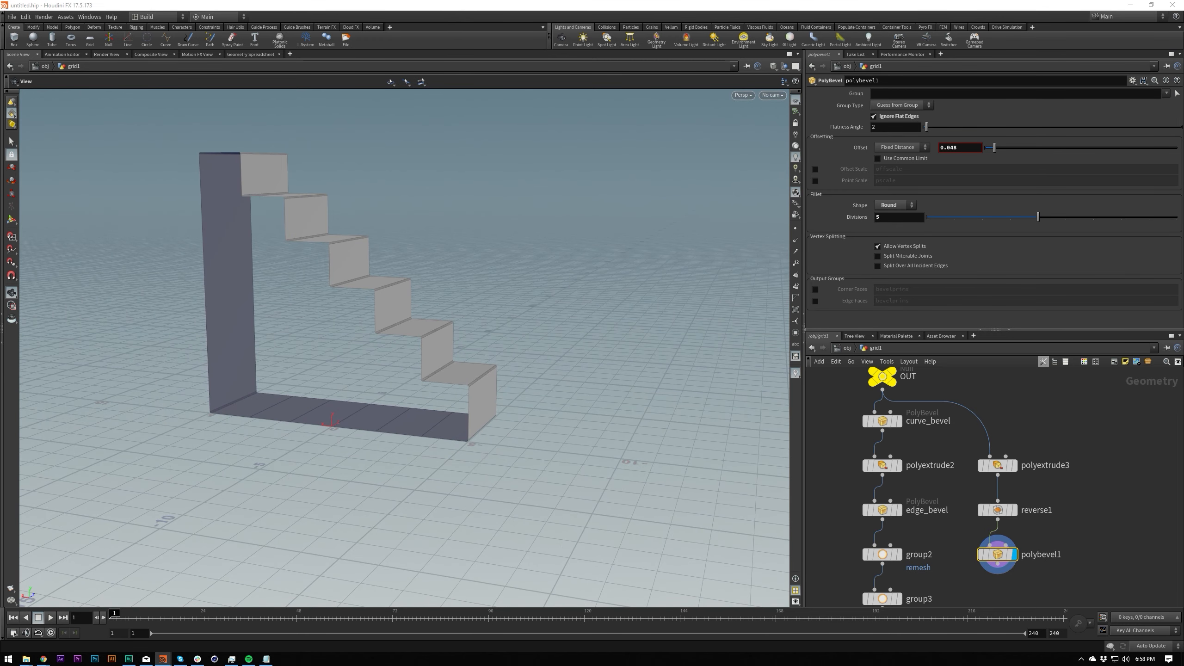
Step: Combine remesh1 and polybevel1 in a new Merge node, display it, and inspect where the steps meet the side panel
scroll(1036, 435, "down", 1)
middle_click_drag(1031, 602, 1020, 565)
left_click_drag(1026, 387, 1001, 567)
middle_click_drag(1002, 568, 989, 473)
left_click_drag(867, 501, 1004, 465)
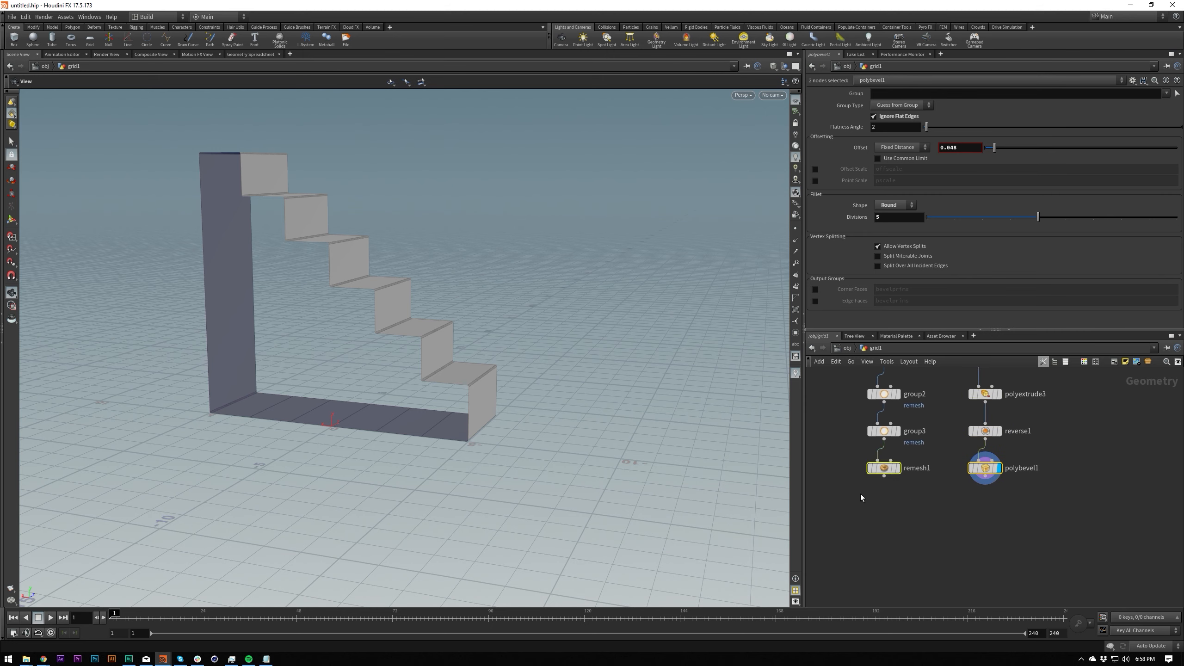
left_click(885, 476)
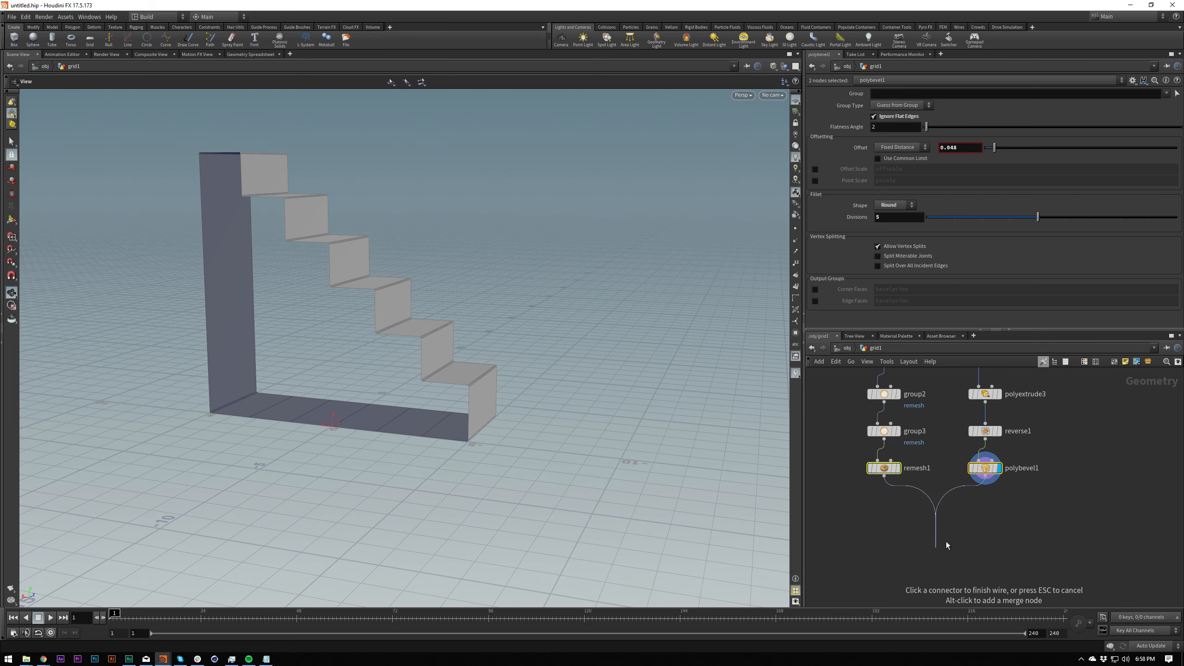
key("Tab")
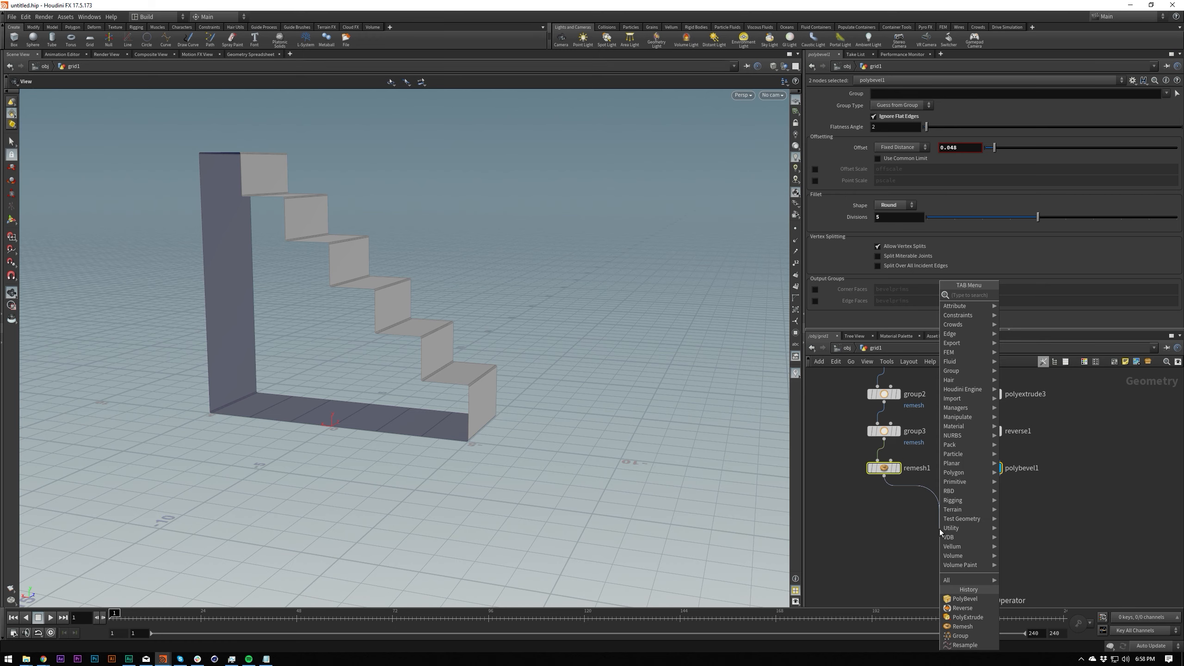
type("merge")
key("Return")
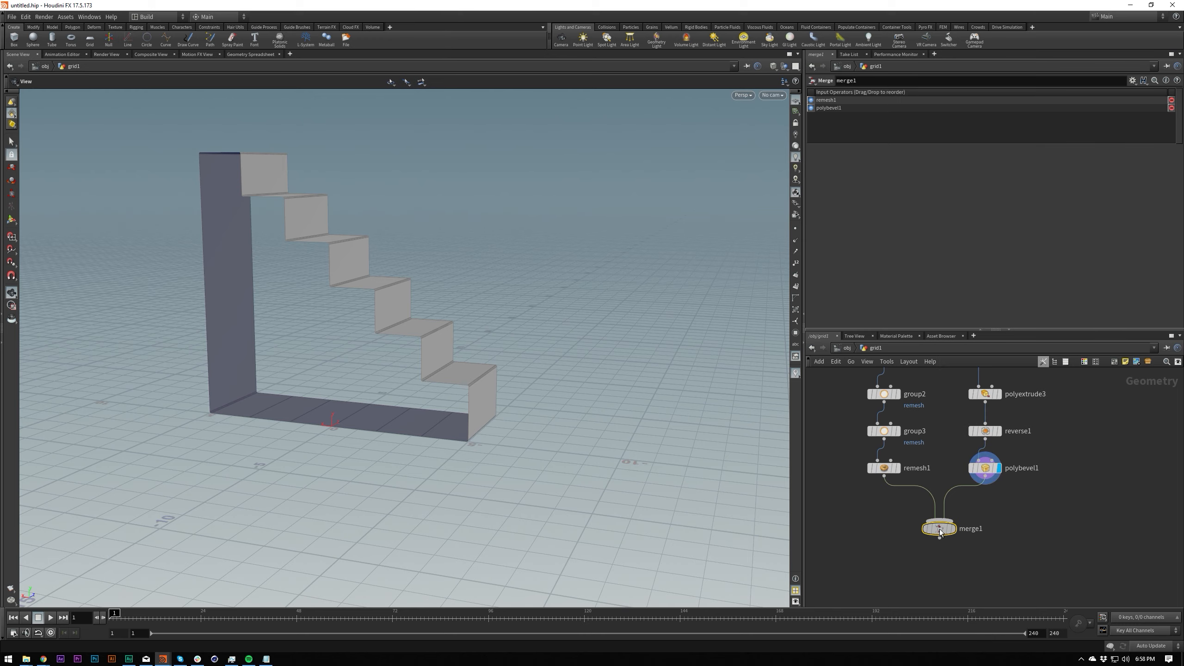
left_click(936, 528)
left_click_drag(577, 439, 560, 370)
scroll(618, 357, "up", 6)
left_click_drag(651, 369, 418, 459)
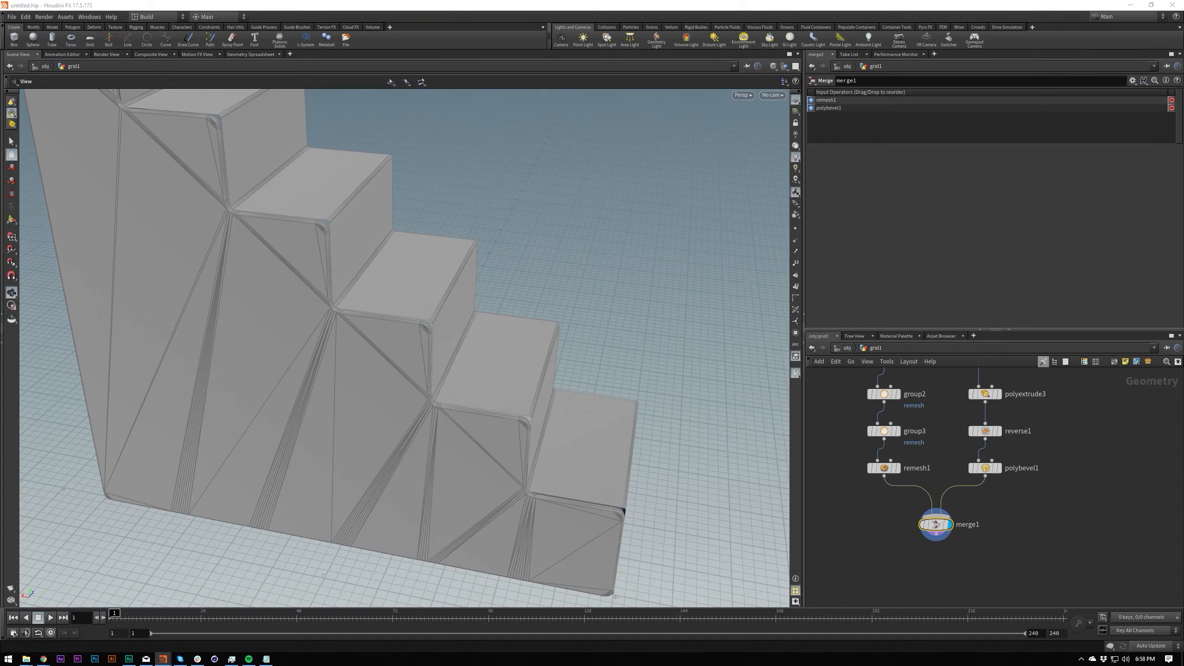
Step: Display polyextrude3 and insert a new PolyExtrude node between it and reverse1
left_click(987, 538)
mouse_move(1018, 530)
middle_mouse_down()
mouse_move(987, 550)
mouse_move(995, 527)
middle_mouse_up()
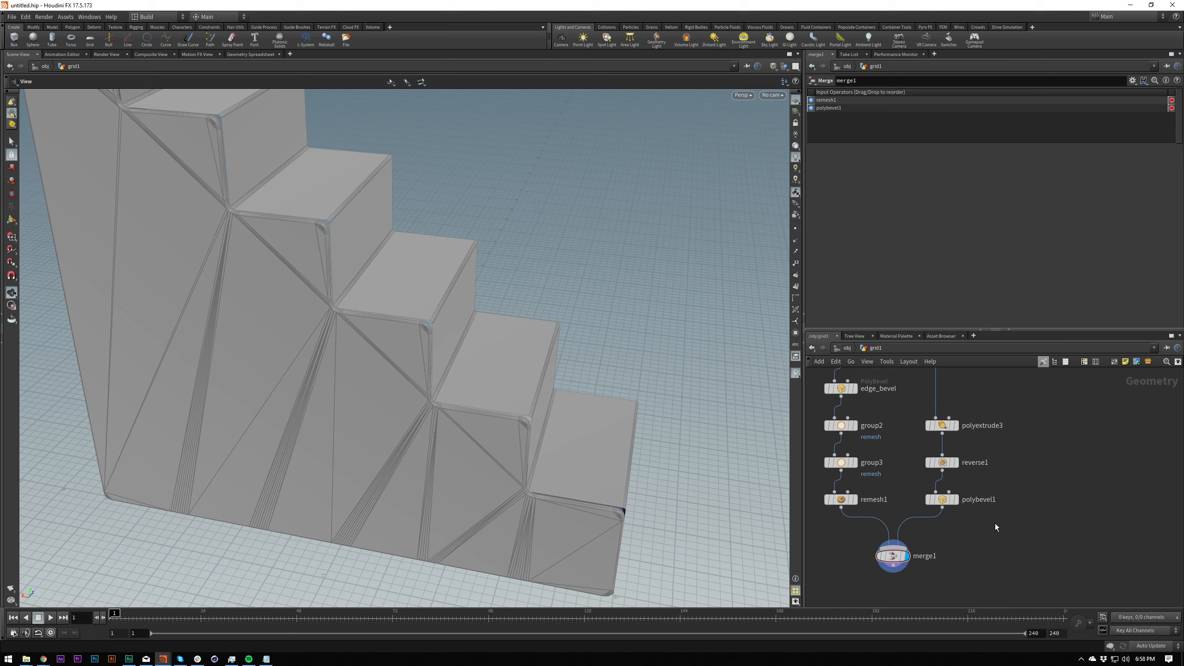
left_click(942, 425)
left_click(956, 425)
middle_click_drag(997, 443, 989, 483)
key("Tab")
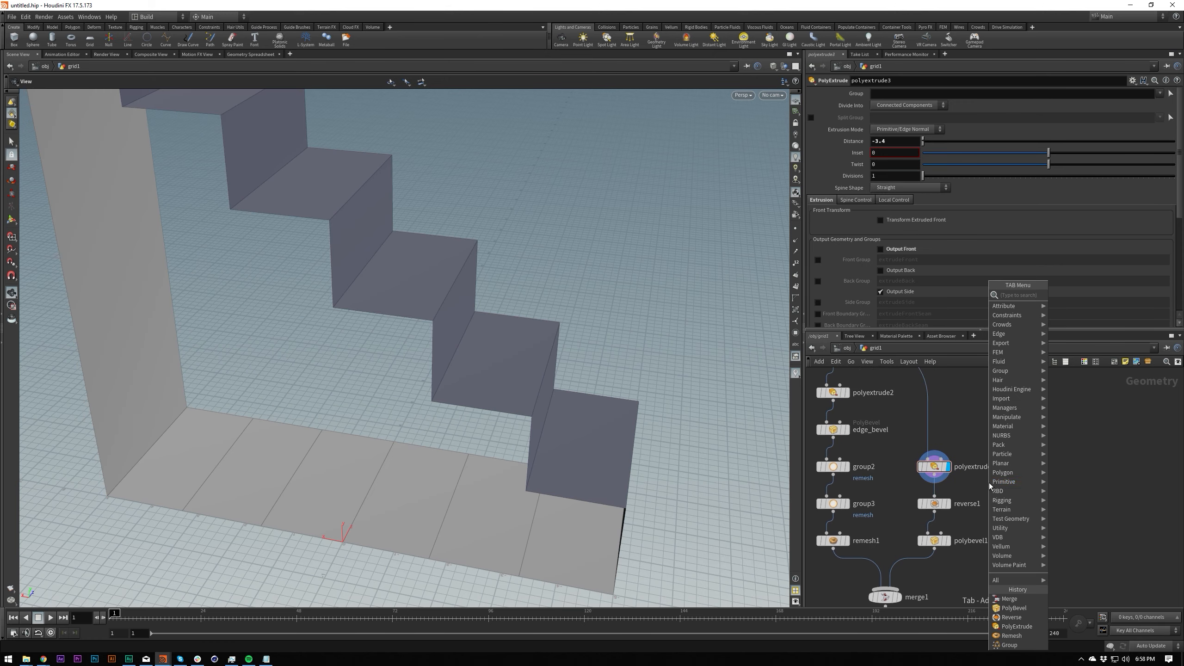
key("Escape")
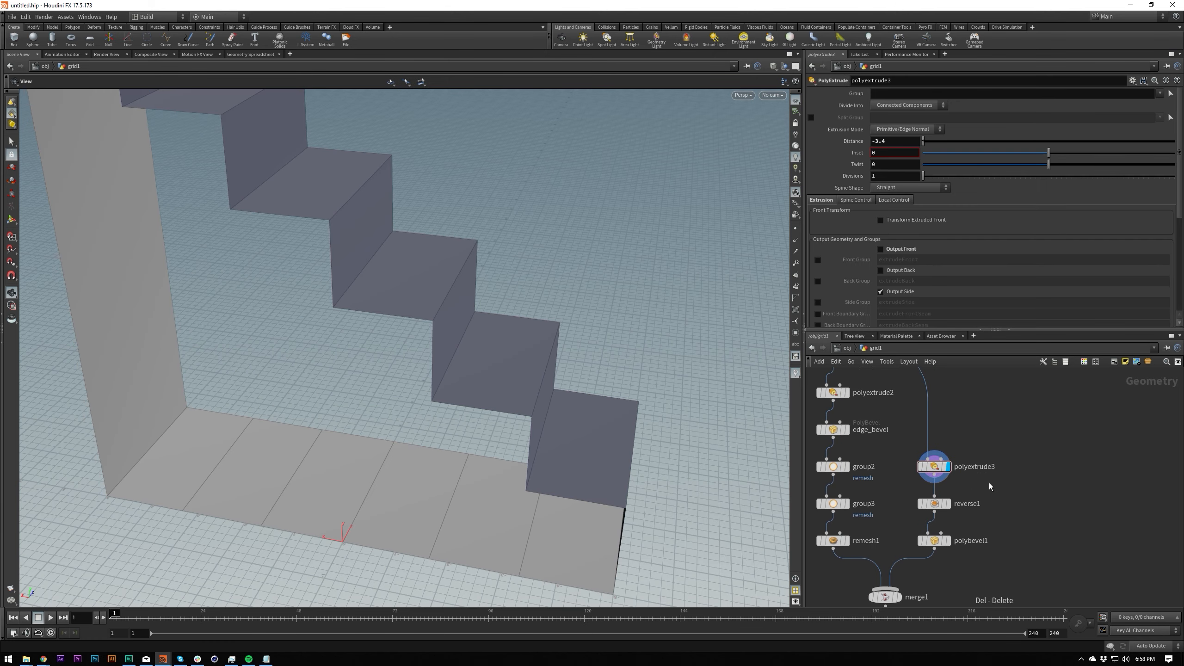
key("Tab")
type("polyex")
key("Return")
left_click(989, 483)
left_click_drag(989, 486, 935, 490)
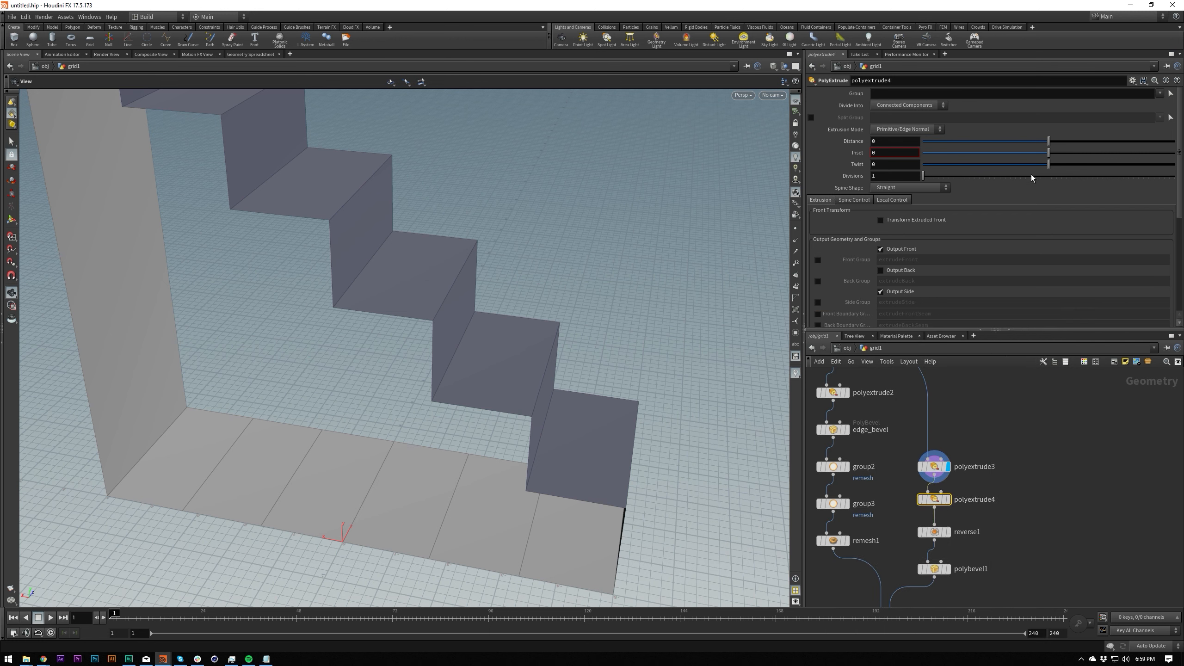
Step: Display polyextrude4, set its Distance to 0.088 and turn off Output Side
left_click_drag(1051, 142, 1060, 155)
key("ctrl+z")
left_click(948, 500)
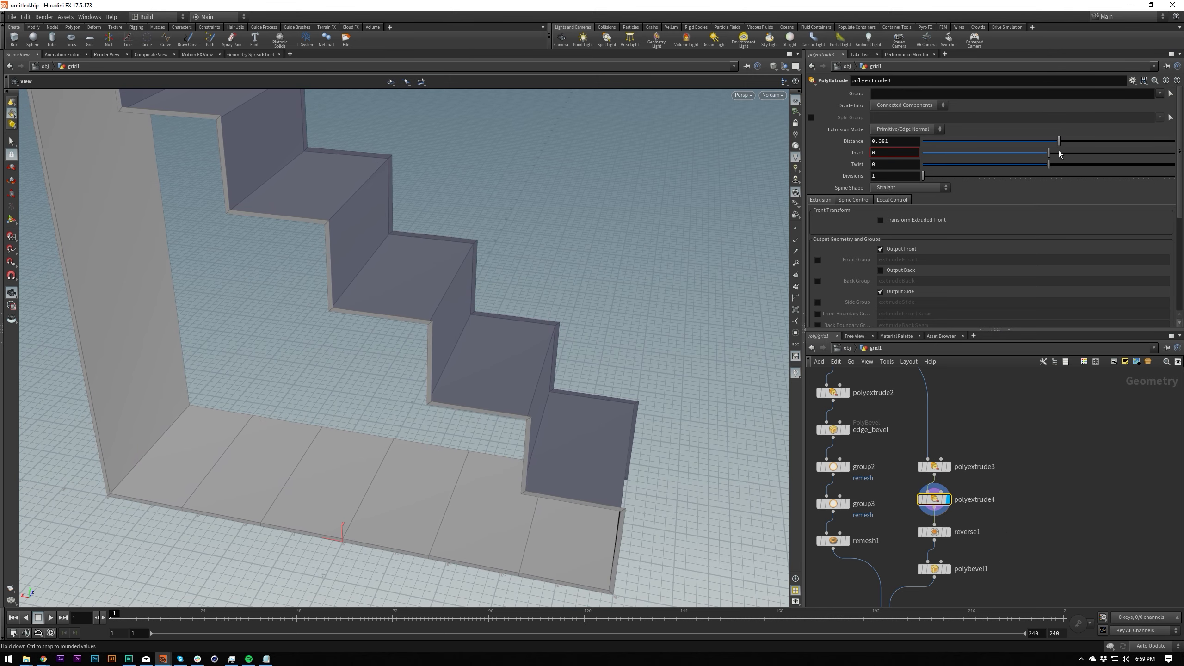
left_click(891, 293)
left_click_drag(690, 410, 587, 301, "alt")
middle_click_drag(1003, 483, 998, 372)
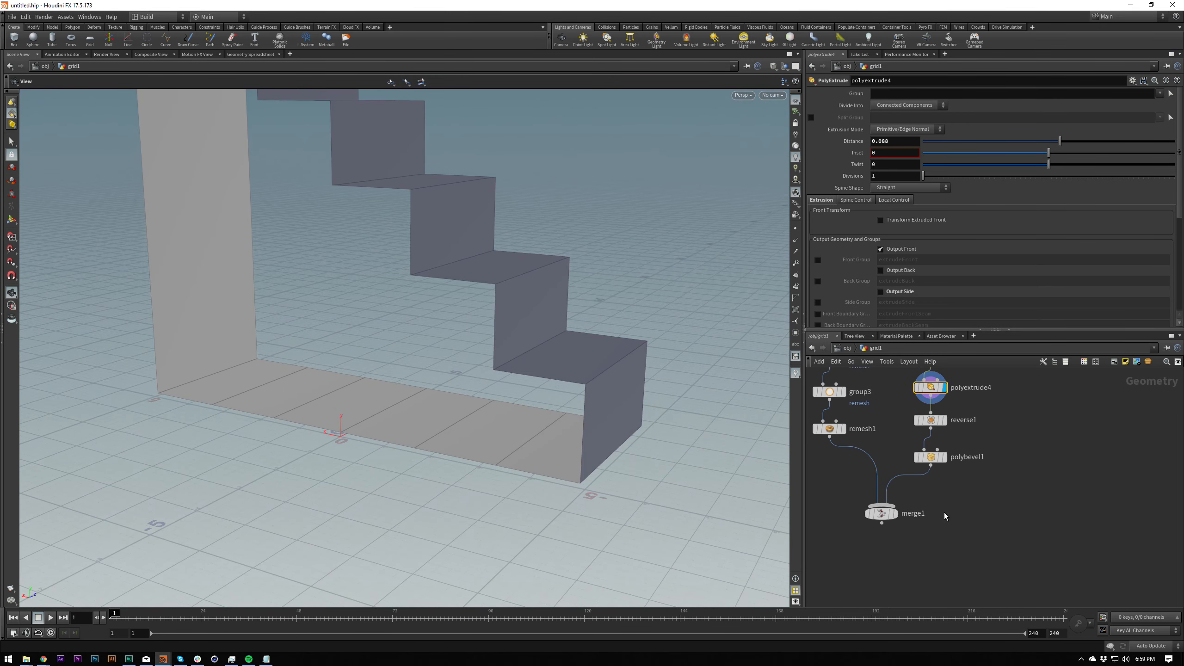
Step: Display merge1 and set polyextrude4's Distance to 0.074 so the step surface lines up with the side panel's bevel
left_click(896, 513)
left_click_drag(592, 327, 558, 380)
middle_click_drag(557, 381, 584, 496)
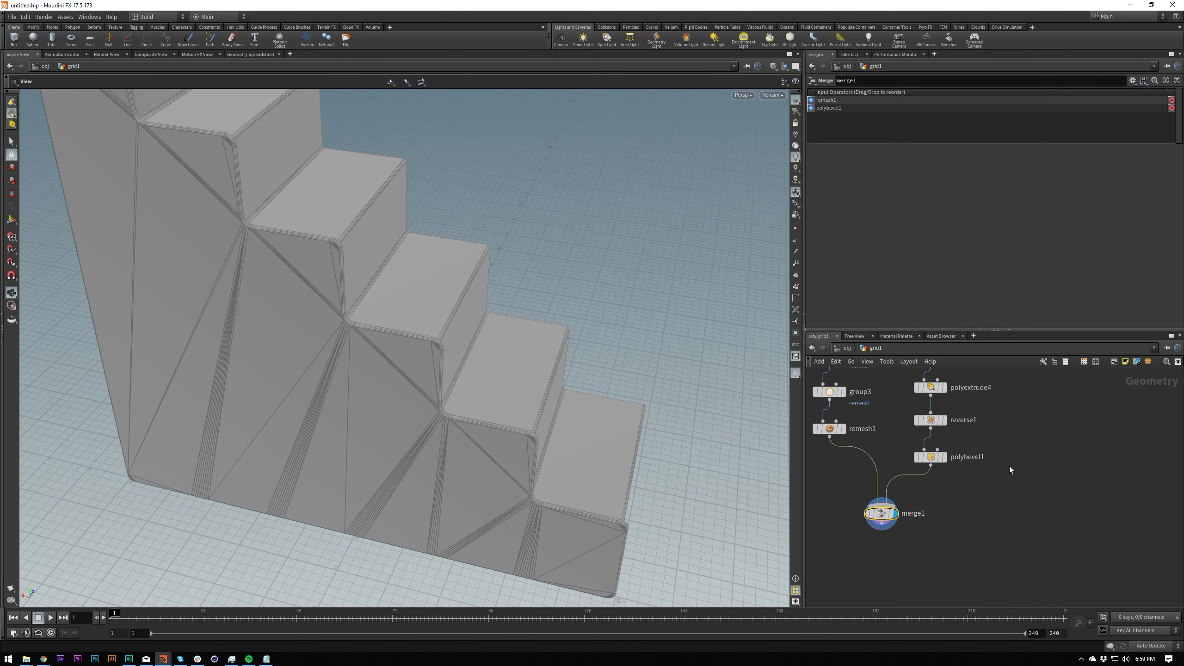
middle_click_drag(1013, 425, 1010, 546)
left_click(925, 512)
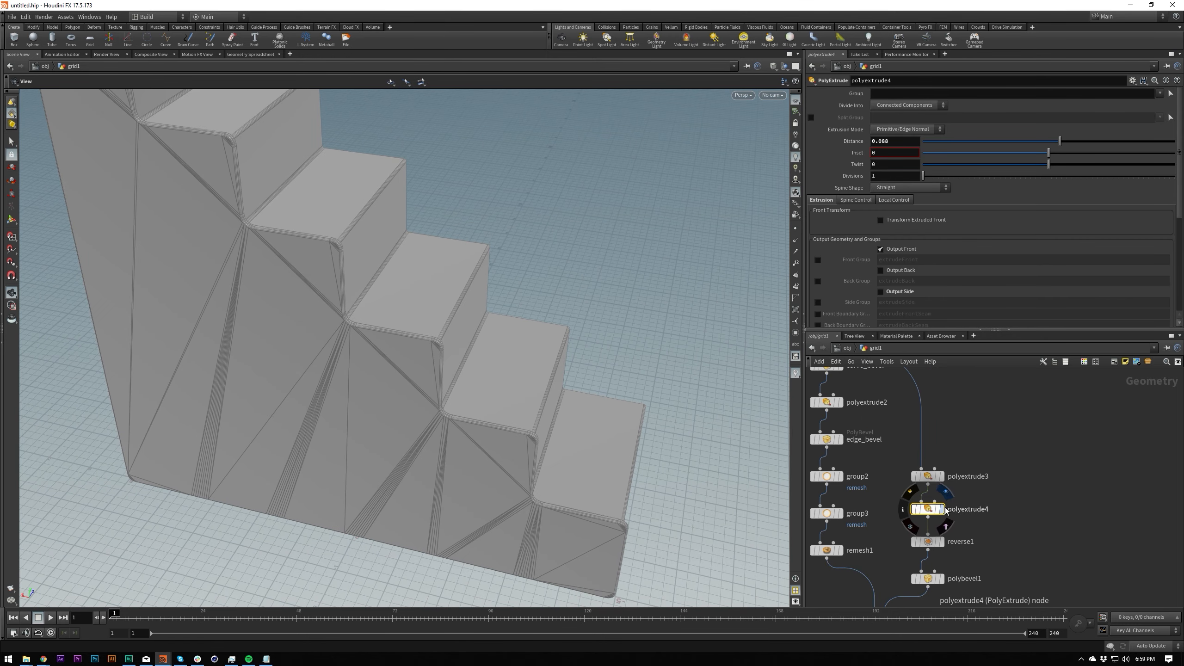
left_click_drag(1060, 143, 1061, 157)
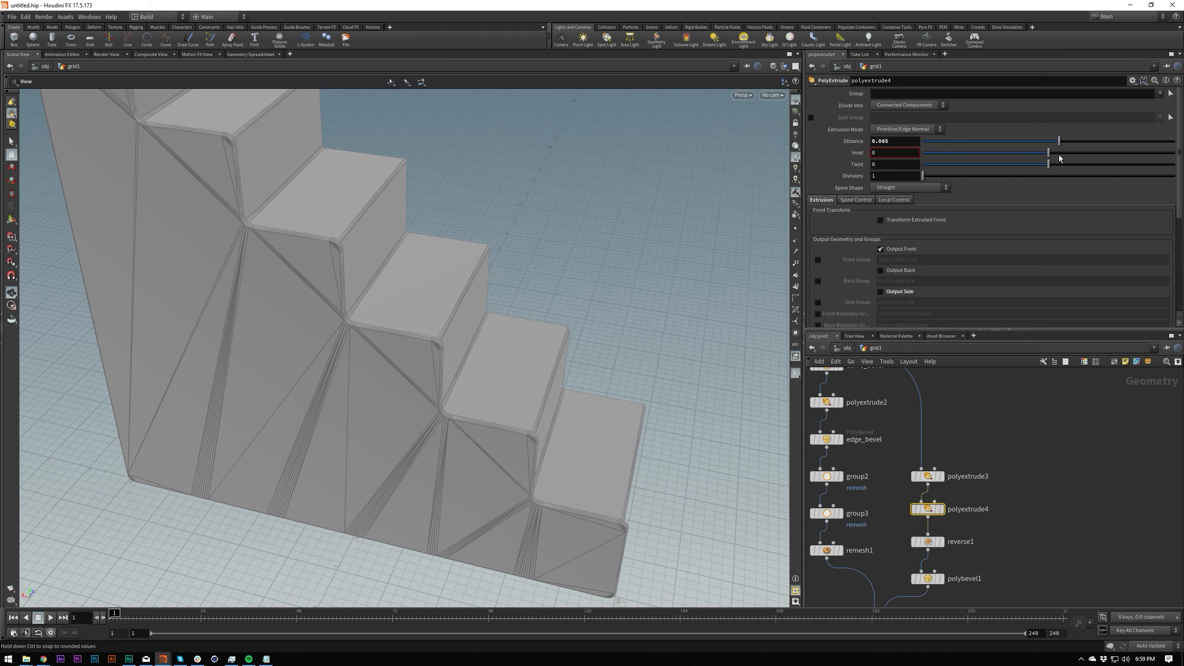
left_click_drag(550, 434, 580, 435)
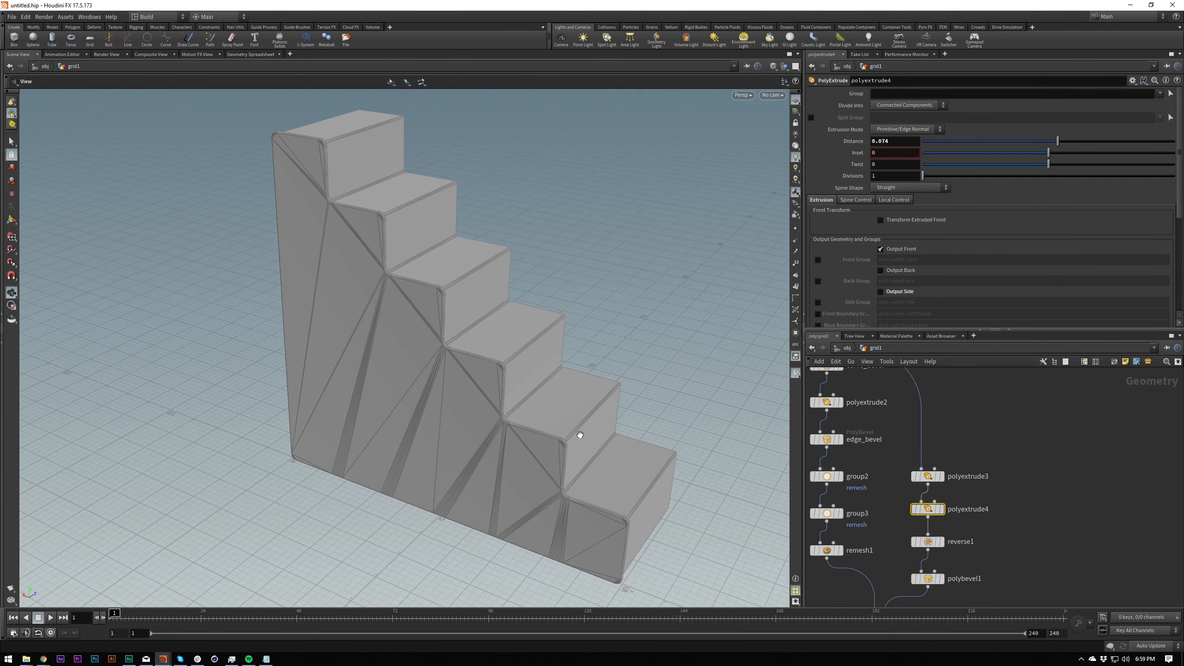
Step: Try a higher Columns value on grid1 to test the procedural steps, and undo the change
middle_click_drag(998, 531, 935, 517)
scroll(934, 517, "down", 5)
middle_click_drag(929, 438, 949, 598)
scroll(875, 485, "up", 2)
scroll(876, 484, "up", 1)
left_click(898, 477)
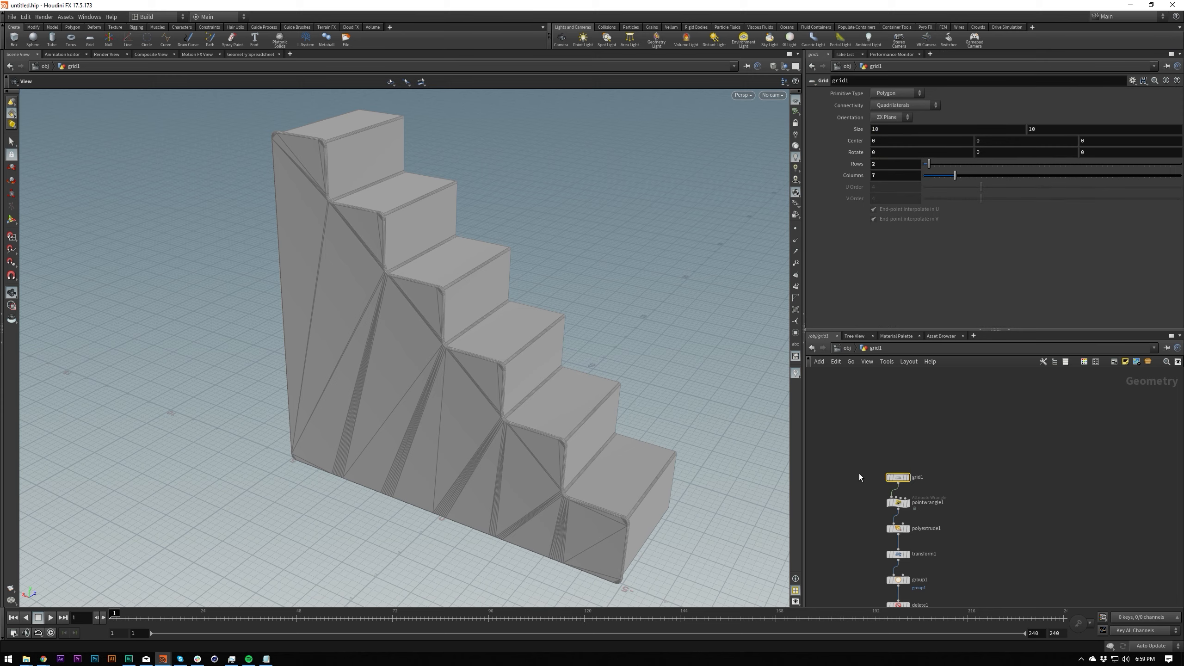
left_click_drag(947, 177, 991, 189)
key("ctrl+z")
Step: Insert a Group node between polybevel1 and merge1 and set its Group Name to mainstair
scroll(942, 470, "down", 5)
middle_click_drag(939, 450, 929, 324)
scroll(940, 546, "up", 4)
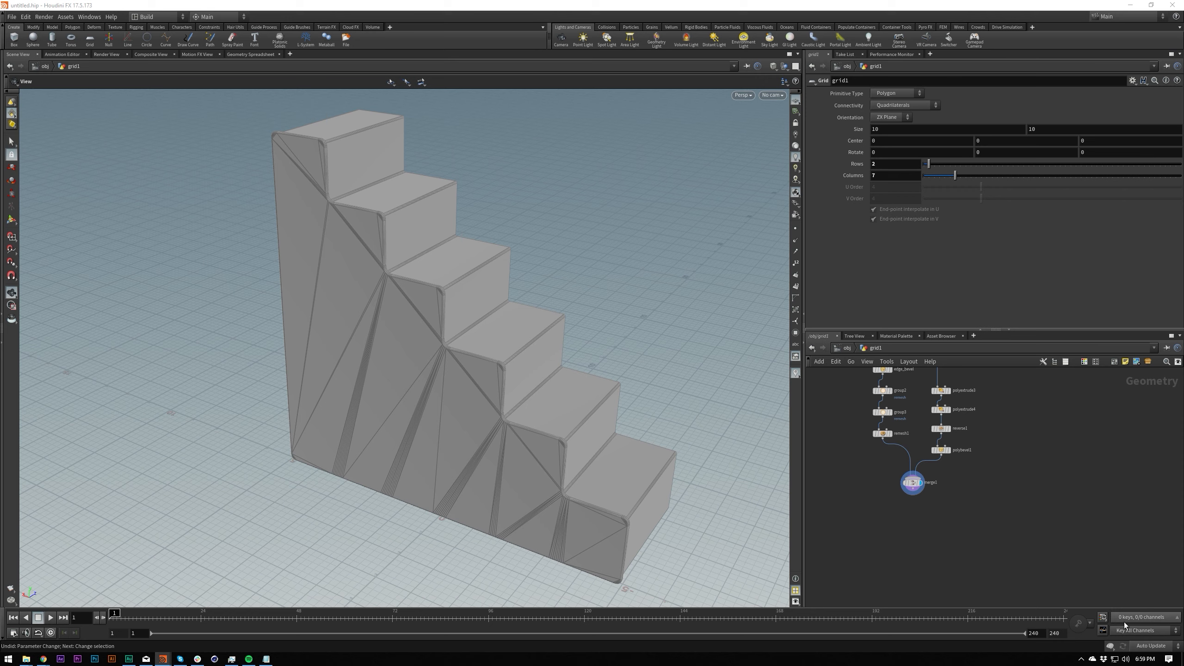
scroll(928, 495, "up", 2)
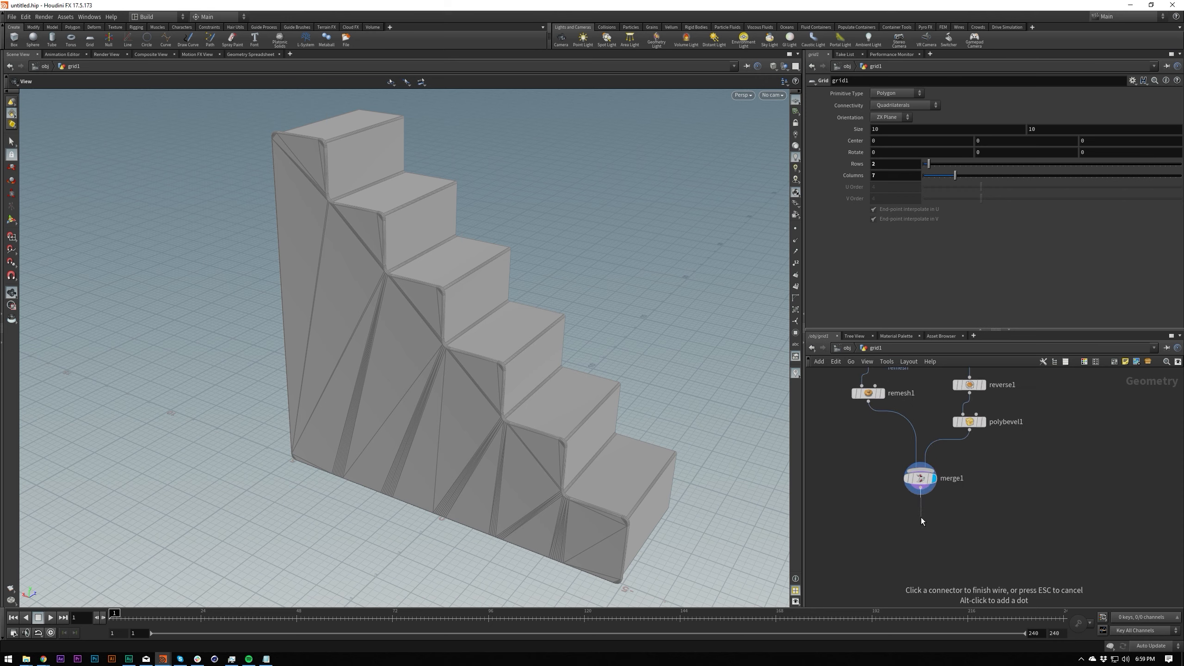
key("Tab")
type("grou")
key("Return")
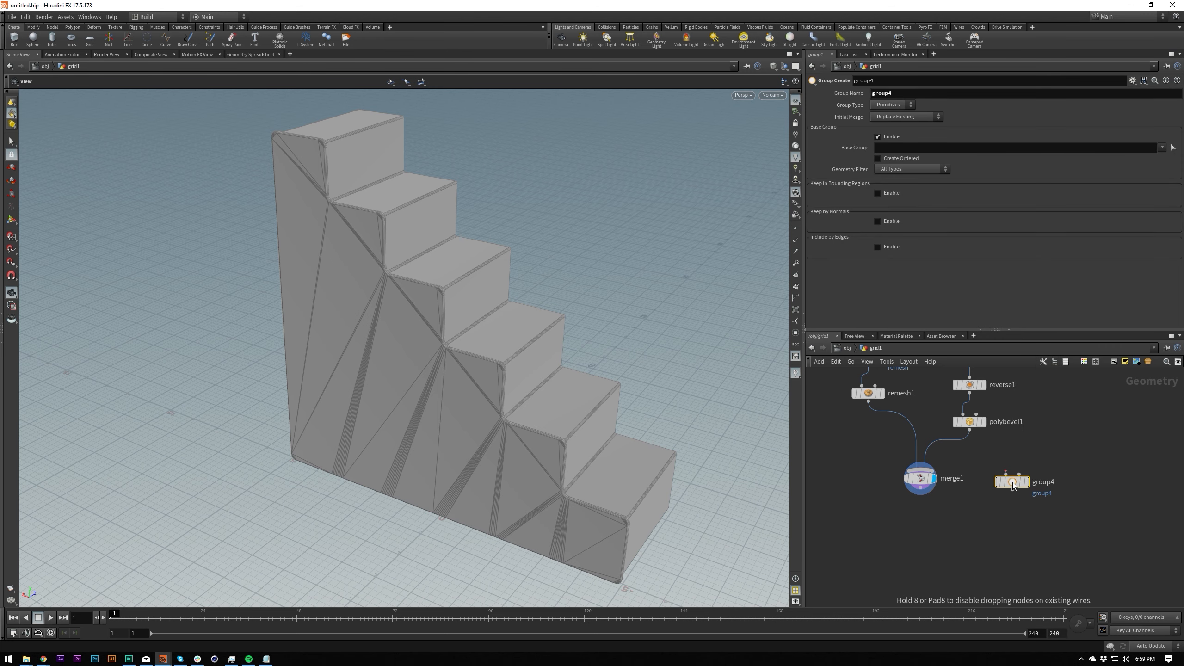
left_click(974, 451)
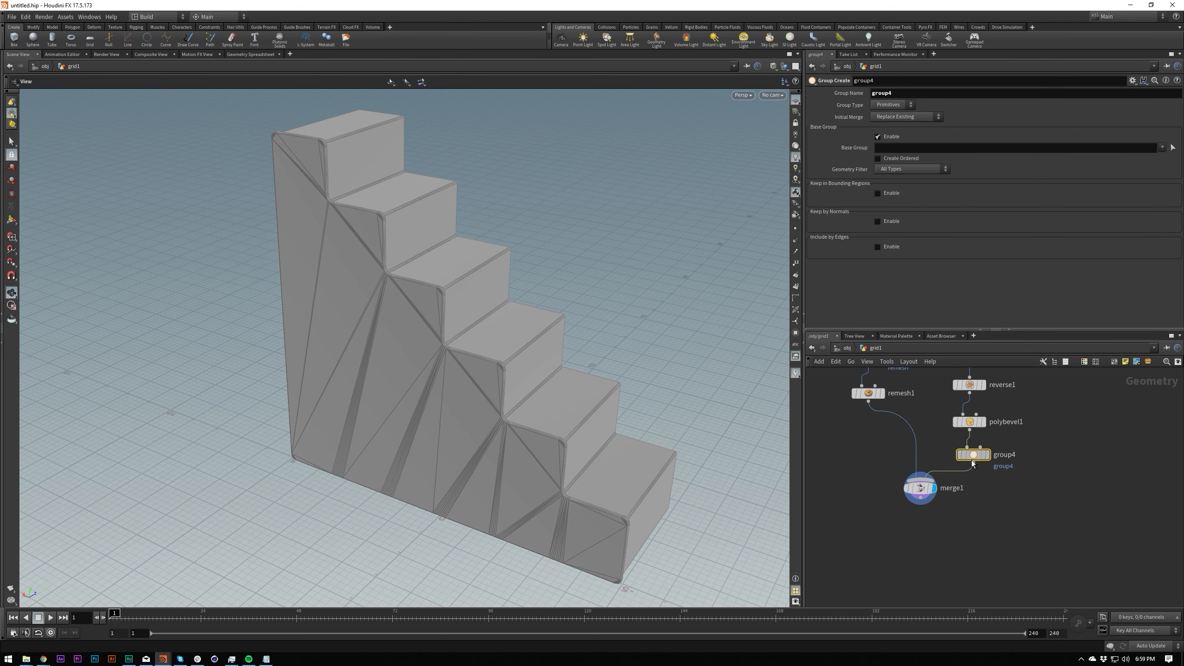
left_click_drag(974, 451, 973, 456)
double_click(903, 93)
type("mainstair")
key("Return")
Step: Add a Normal node after merge1, display it, and switch the viewport to Smooth Shaded
key("Tab")
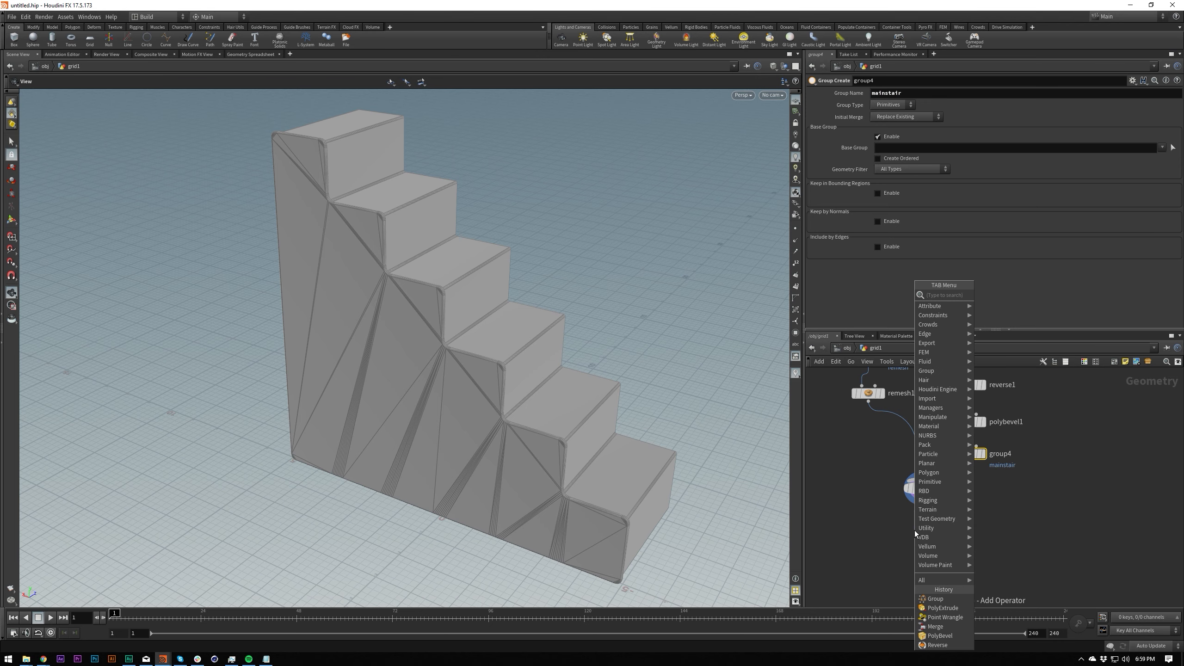
type("normal")
key("Return")
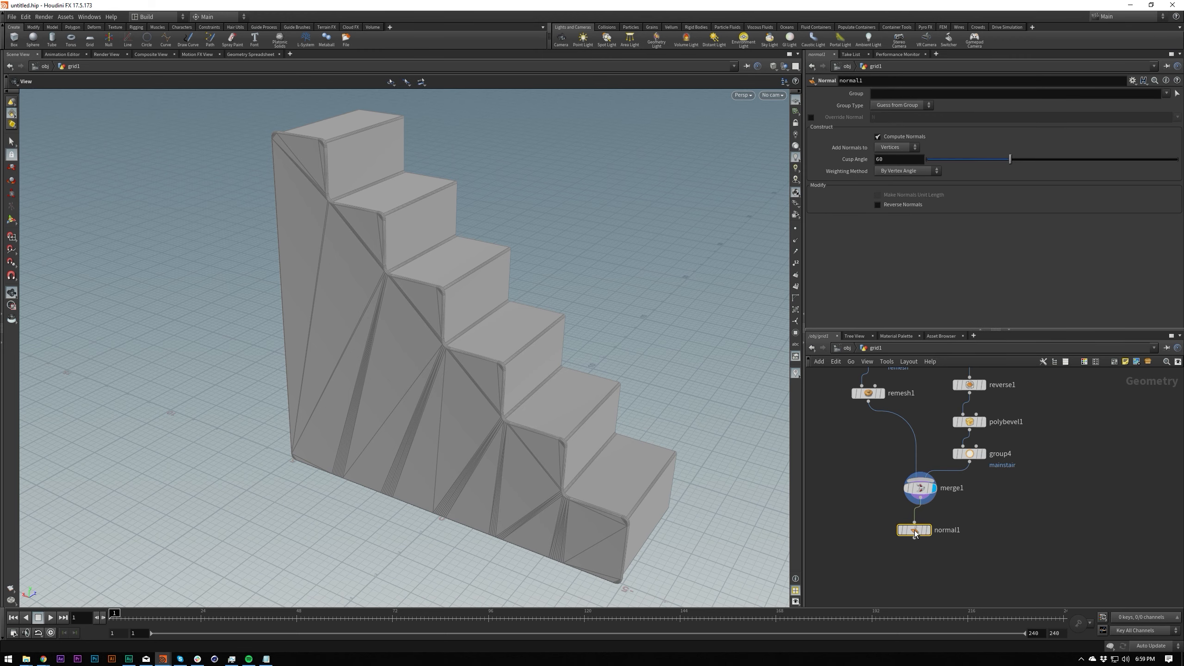
left_click(919, 537)
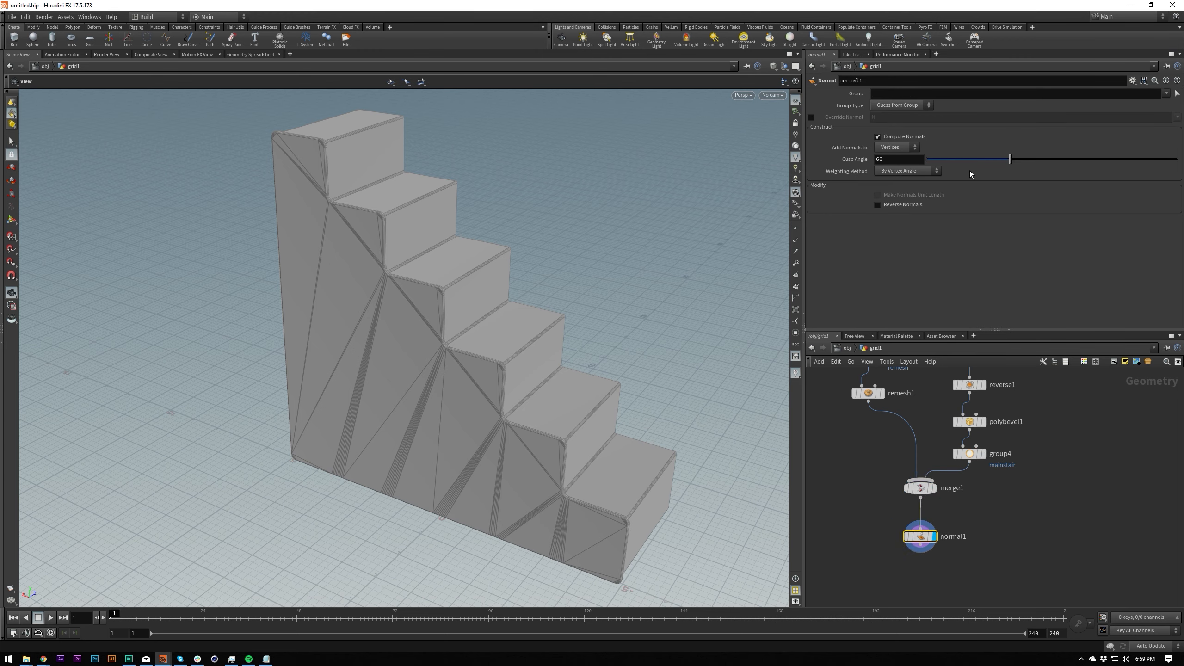
key("v")
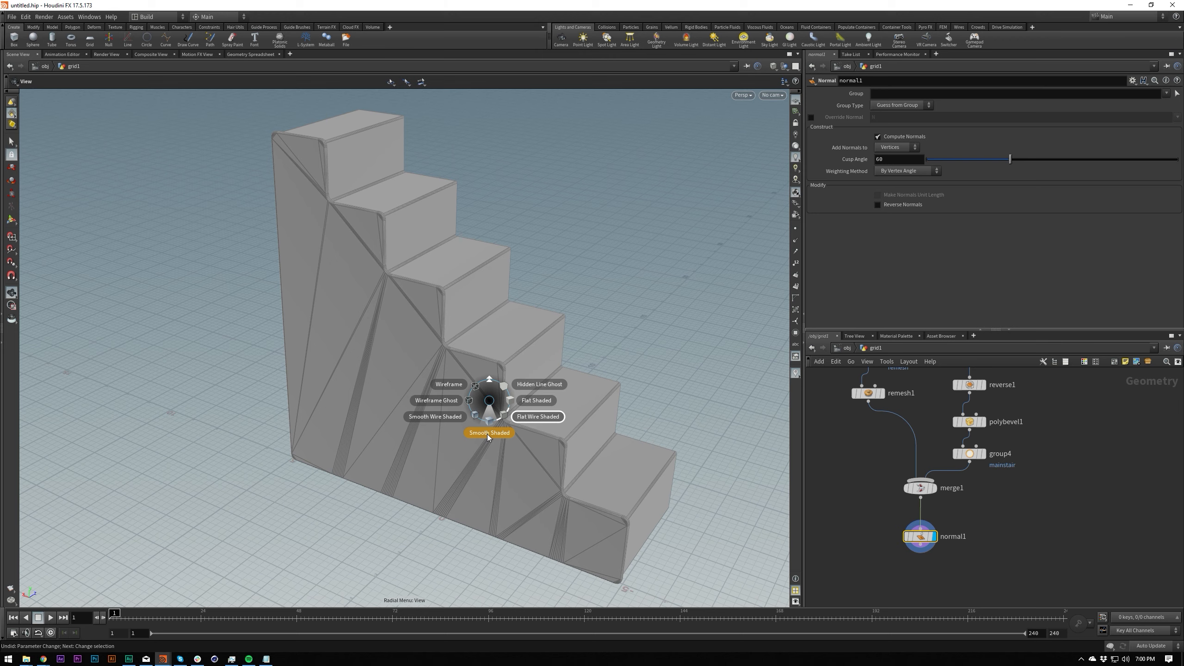
left_click(489, 434)
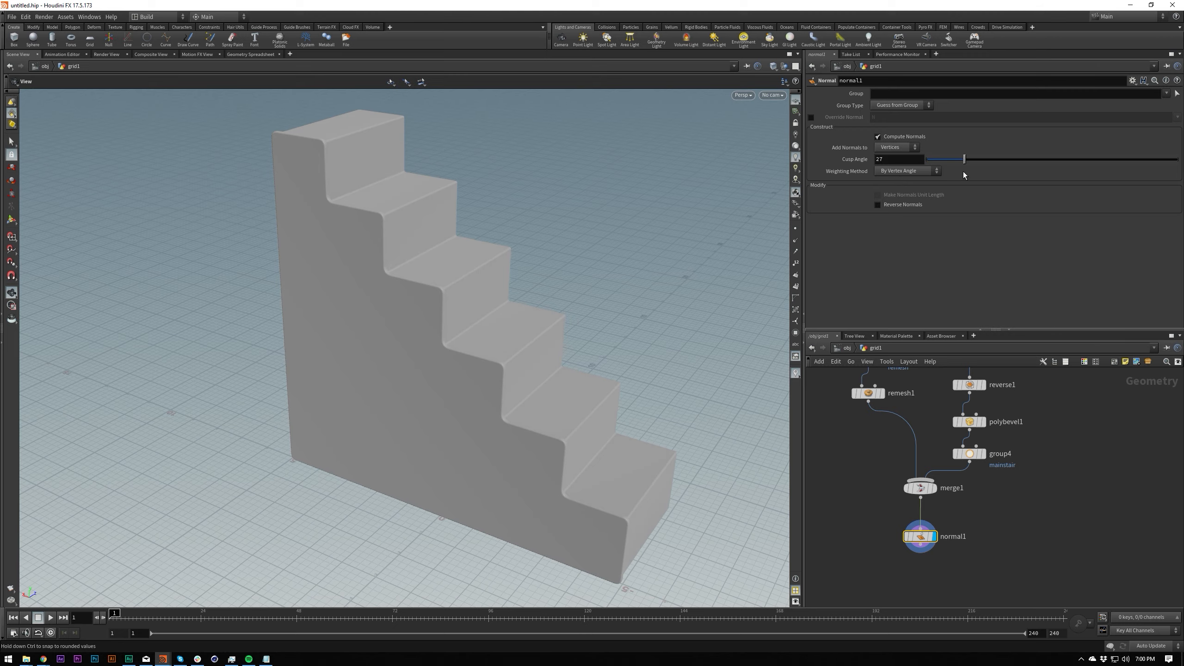
Step: Try Cusp Angle values of 15 and 30 on normal1, checking the shading of the staircase edges
left_click_drag(964, 159, 948, 159)
left_click_drag(591, 291, 549, 279)
scroll(550, 279, "down", 3)
left_click_drag(542, 344, 565, 364)
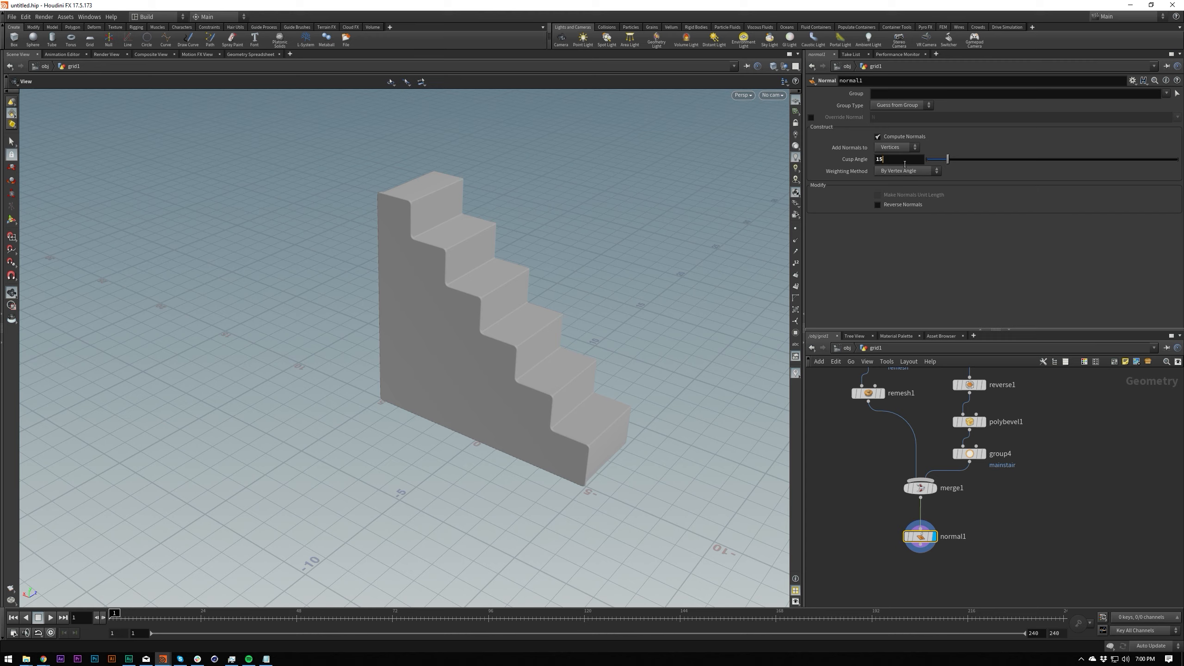
key("BackSpace")
key("BackSpace")
type("30")
key("Return")
left_click_drag(576, 362, 621, 323)
right_click_drag(620, 323, 534, 358)
Step: Set normal1's Cusp Angle to 60 and examine the whole staircase from the side and front
left_click(902, 160)
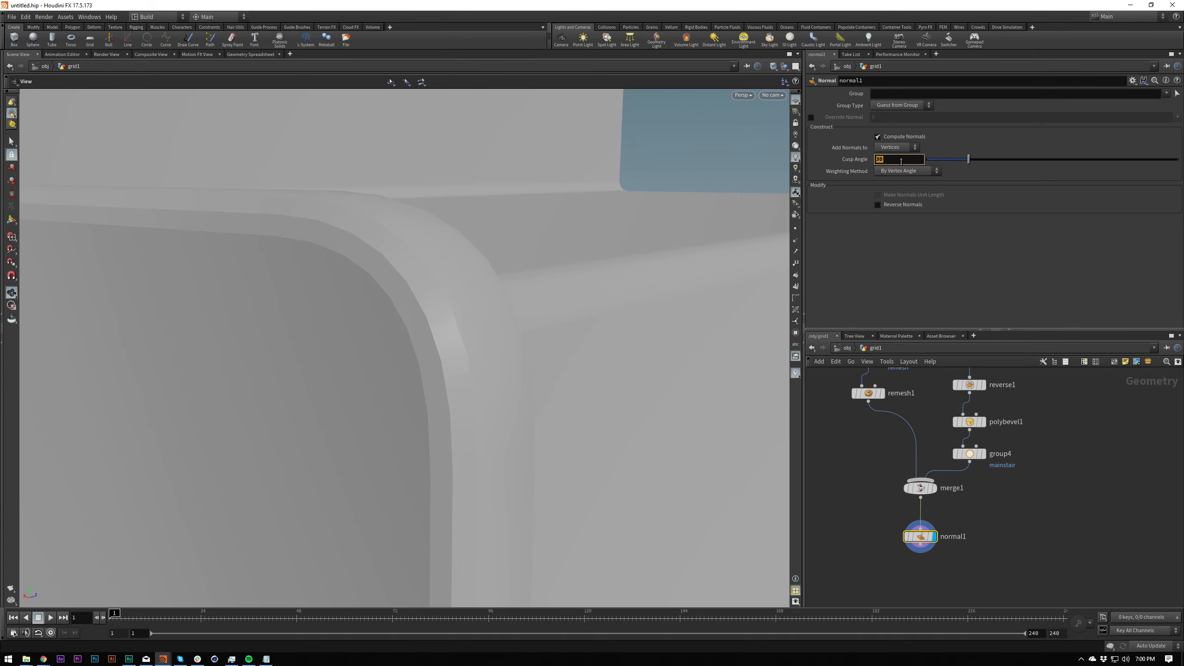
key("Return")
left_click_drag(417, 310, 438, 355)
scroll(423, 344, "down", 5)
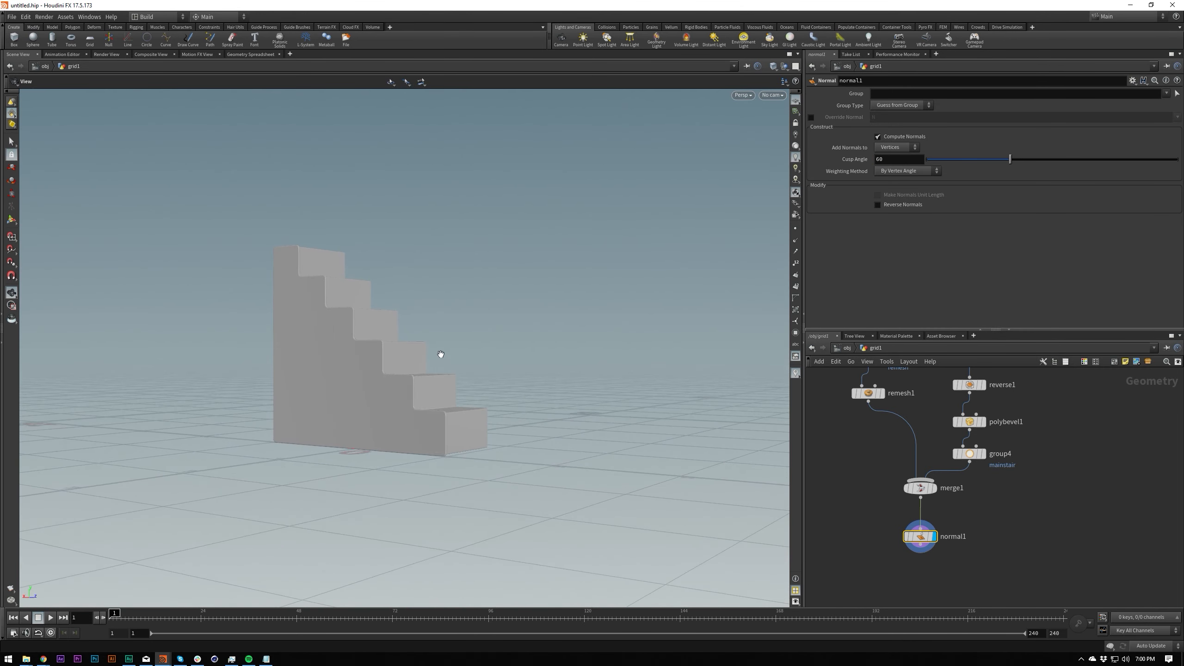
left_click_drag(484, 393, 308, 420)
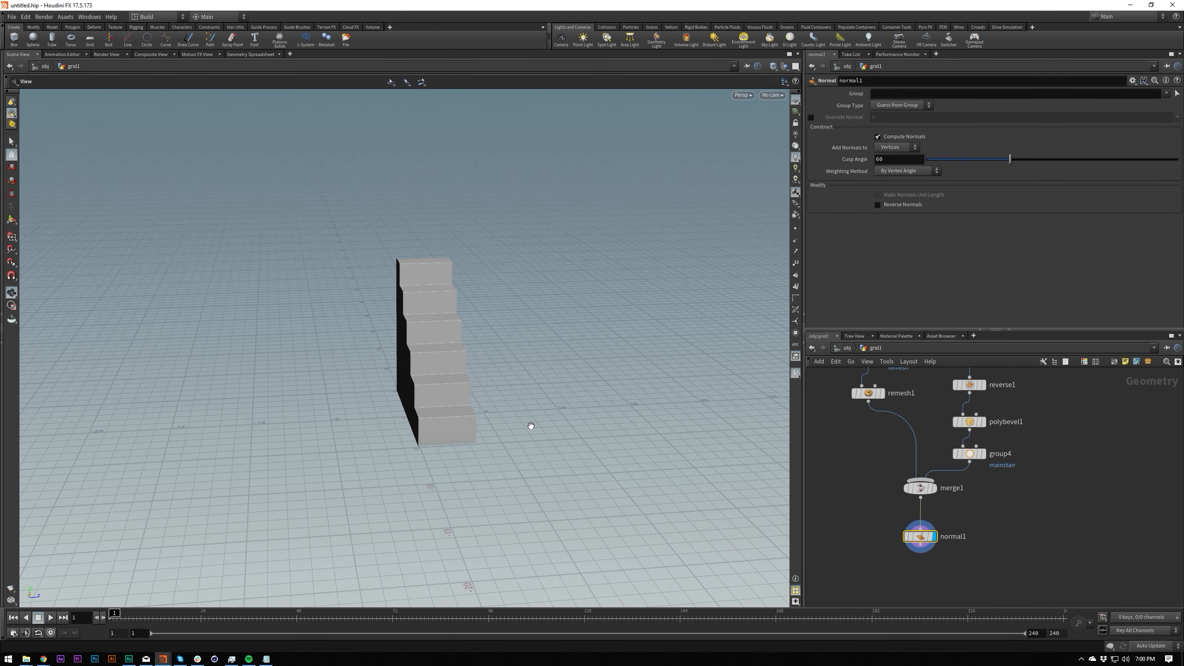
Step: Add a Mirror node after normal1 and display it
left_click_drag(947, 446, 948, 447)
key("Delete")
middle_click_drag(992, 491, 994, 429)
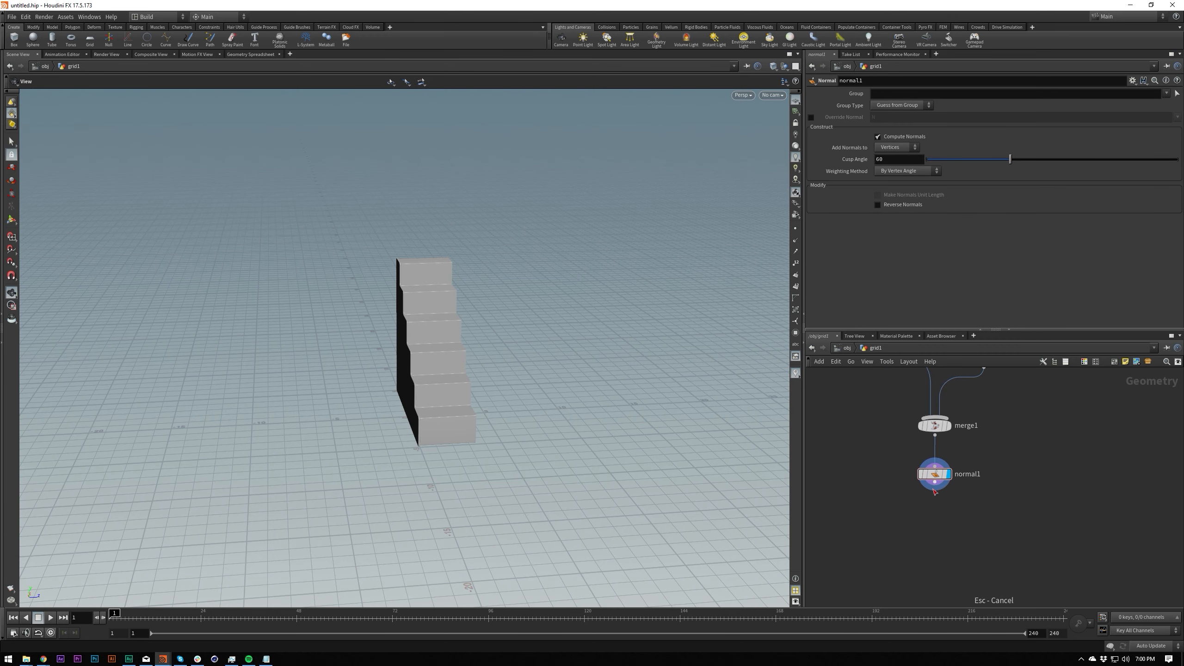
key("Tab")
type("mirror")
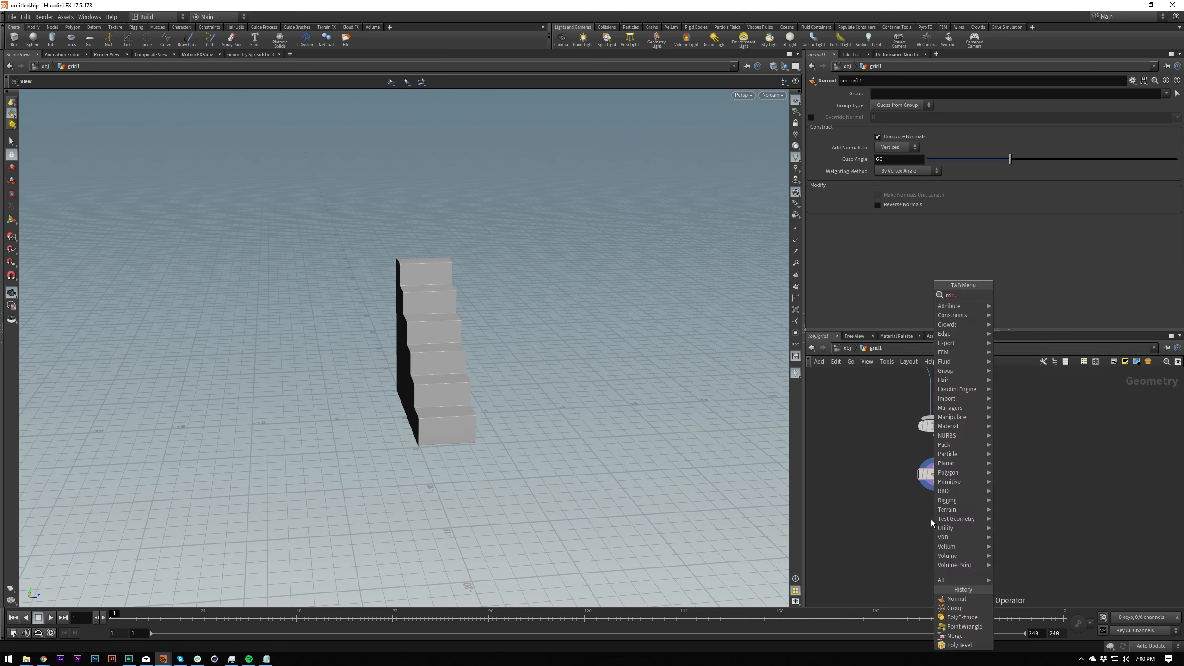
key("Return")
left_click(935, 533)
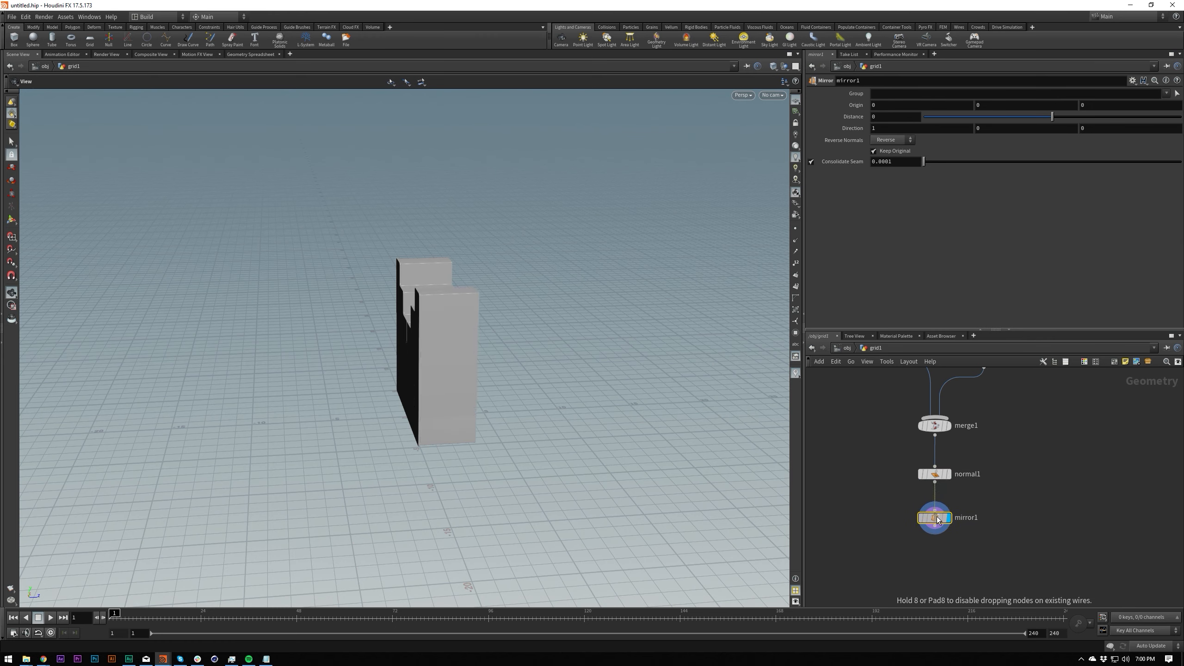
Step: Set mirror1's Direction to 0, 0, 1 and inspect the seam between the two staircase halves
left_click(911, 131)
type("0")
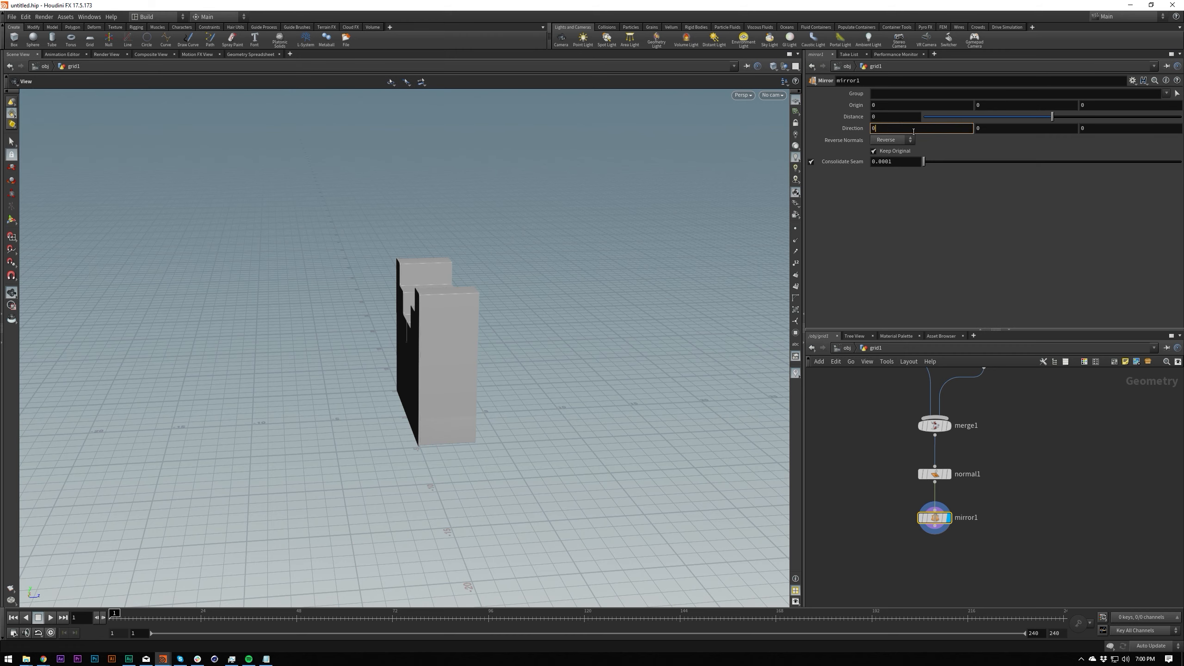
key("Tab")
key("Tab")
type("1")
key("Return")
left_click(1099, 129)
key("Return")
key("ctrl+z")
scroll(448, 327, "up", 5)
scroll(452, 281, "up", 6)
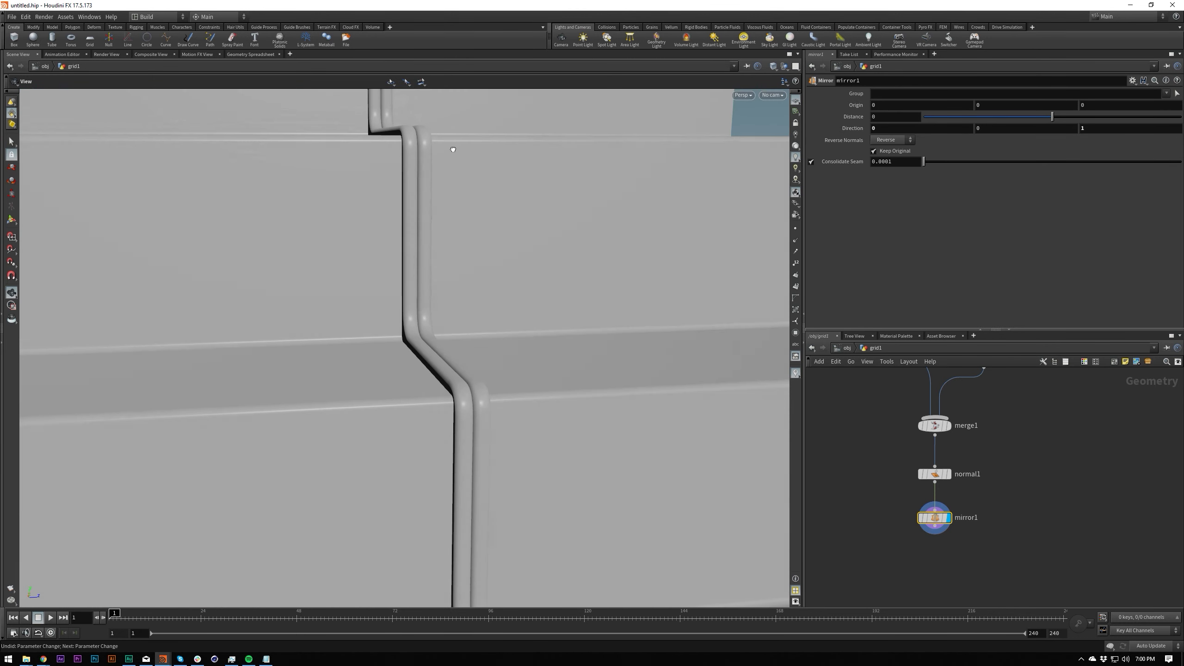
scroll(455, 151, "down", 10)
left_click_drag(427, 236, 544, 334)
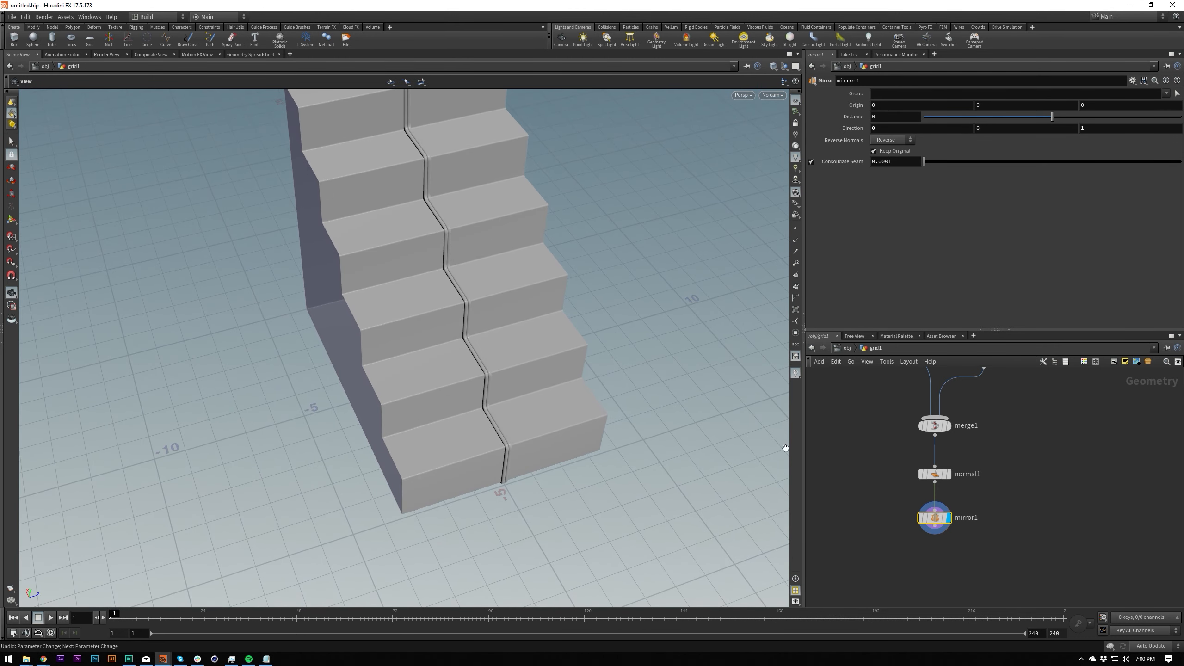
Step: Insert a Transform node between normal1 and mirror1 and display it
key("Tab")
type("transform")
key("Return")
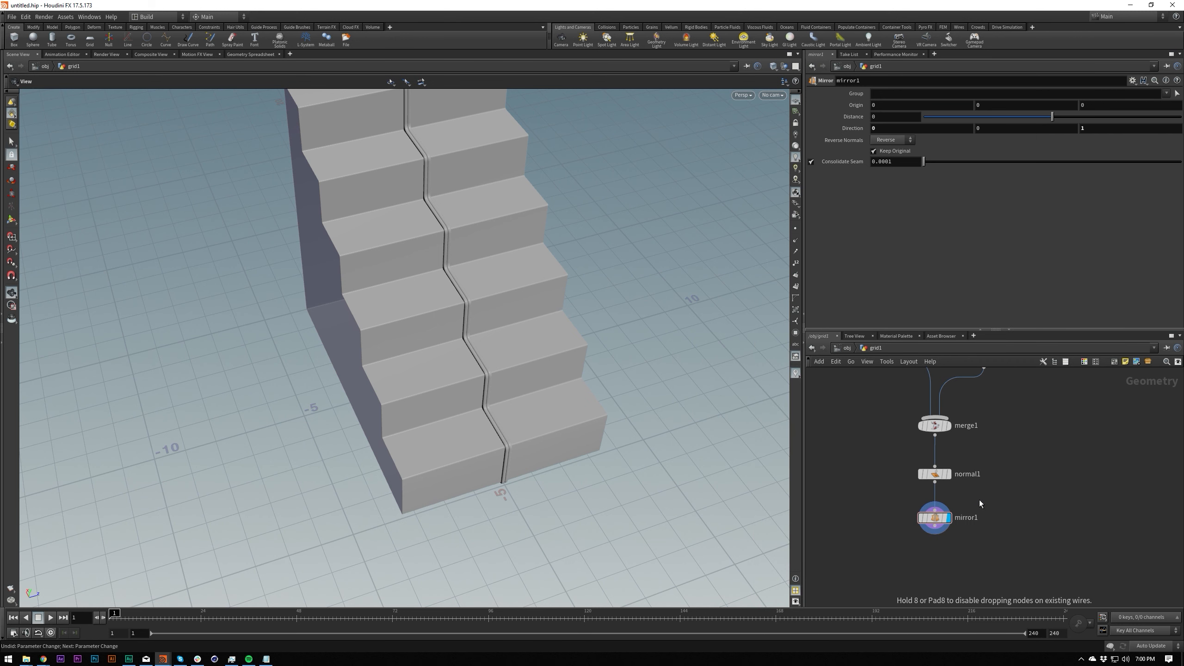
left_click(979, 500)
left_click_drag(979, 500, 933, 508)
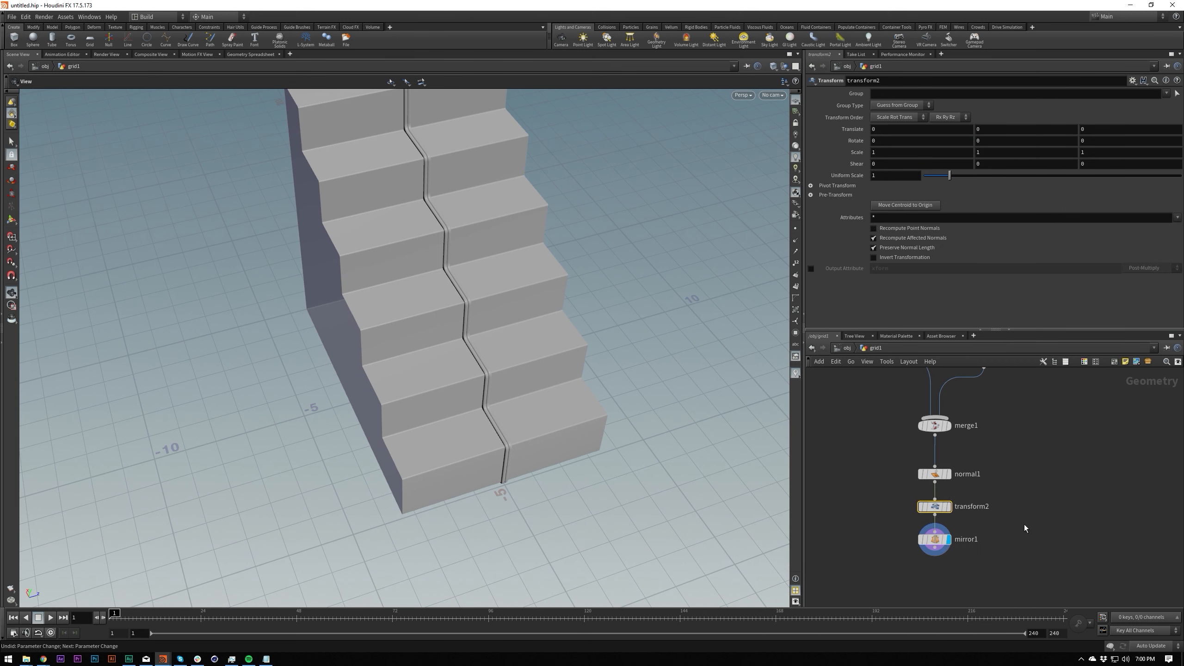
key("r")
Step: Set transform2's Z translate to the expression $ZMIN
left_click(1109, 132)
key("Return")
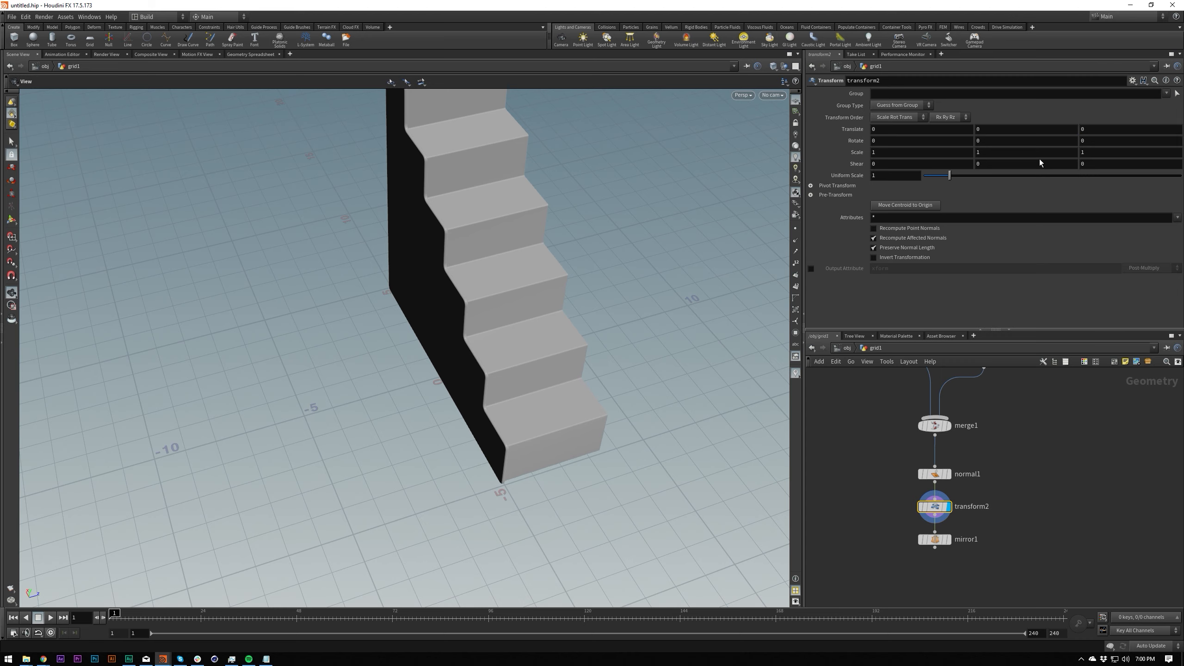
left_click(1111, 131)
key("Return")
left_click(1104, 130)
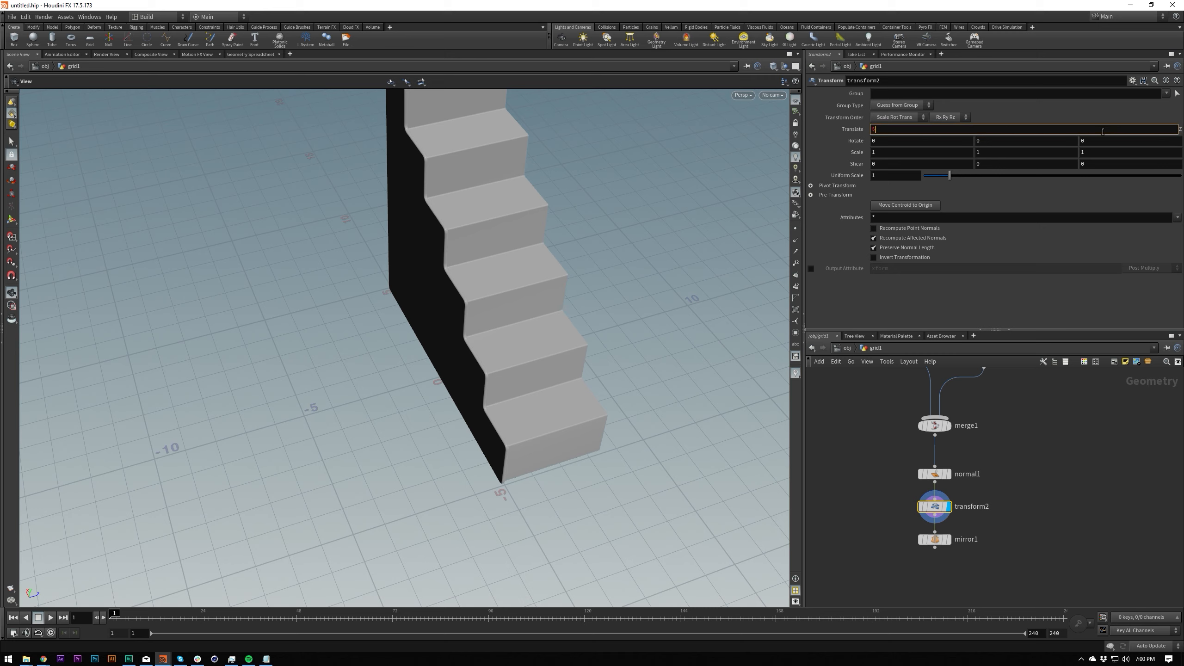
type("$ZMI")
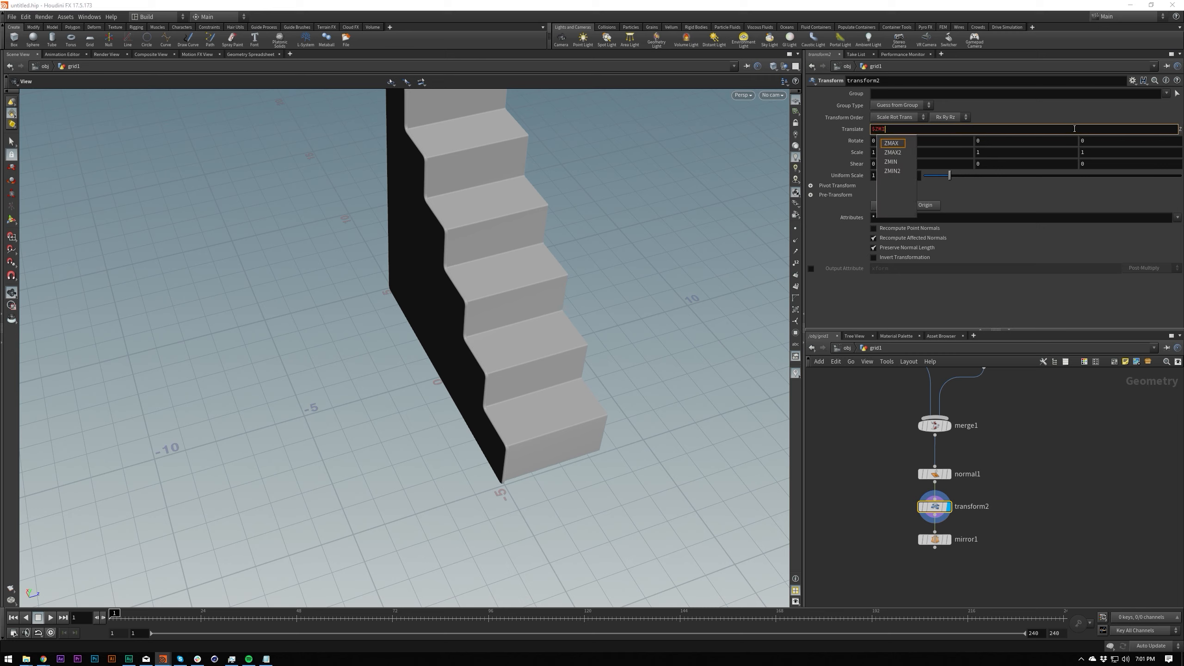
type("N")
key("Return")
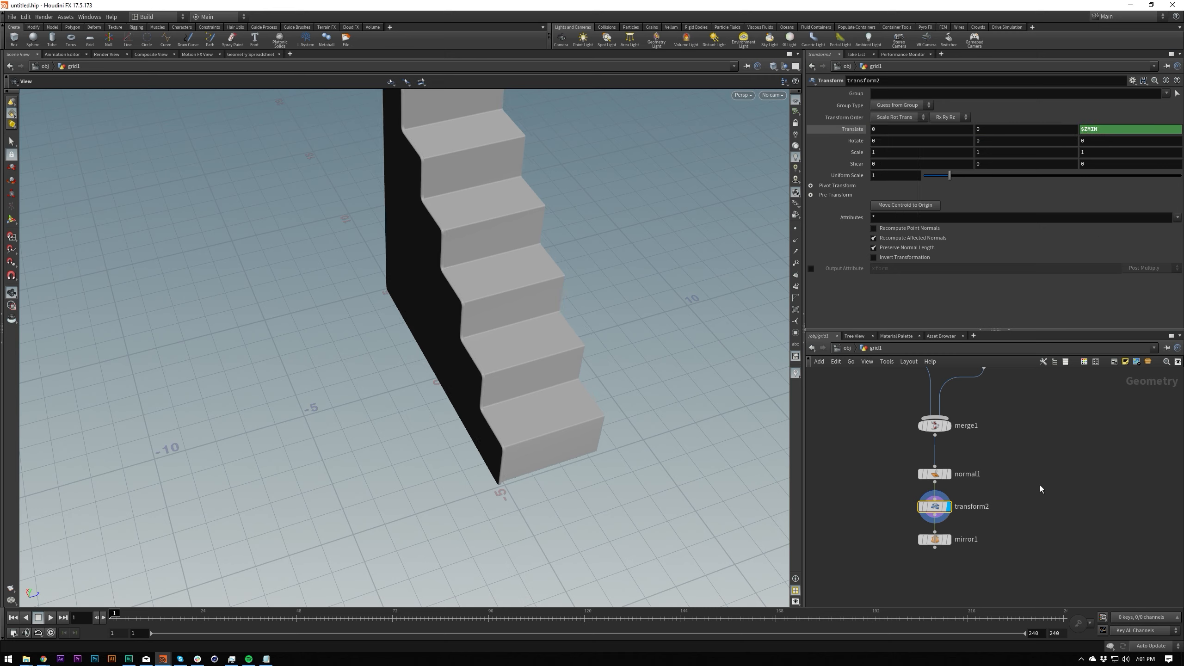
Step: Insert another Transform node between normal1 and transform2 and set its Z translate to -$CEZ
key("Tab")
type("transform")
key("Return")
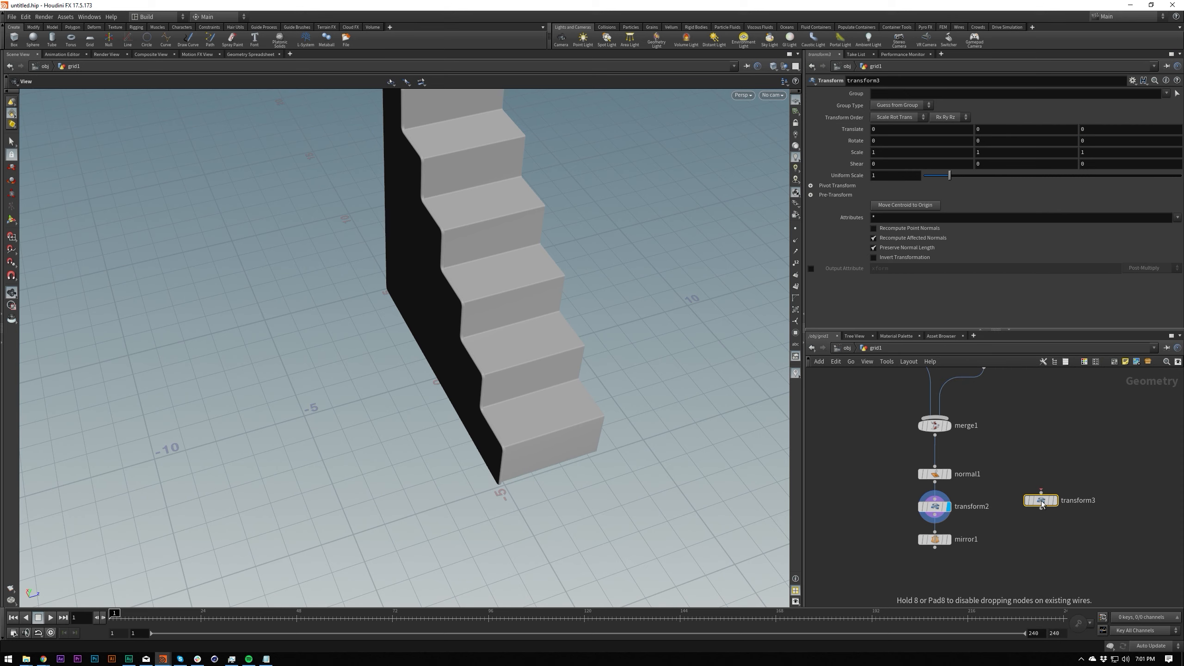
left_click(934, 494)
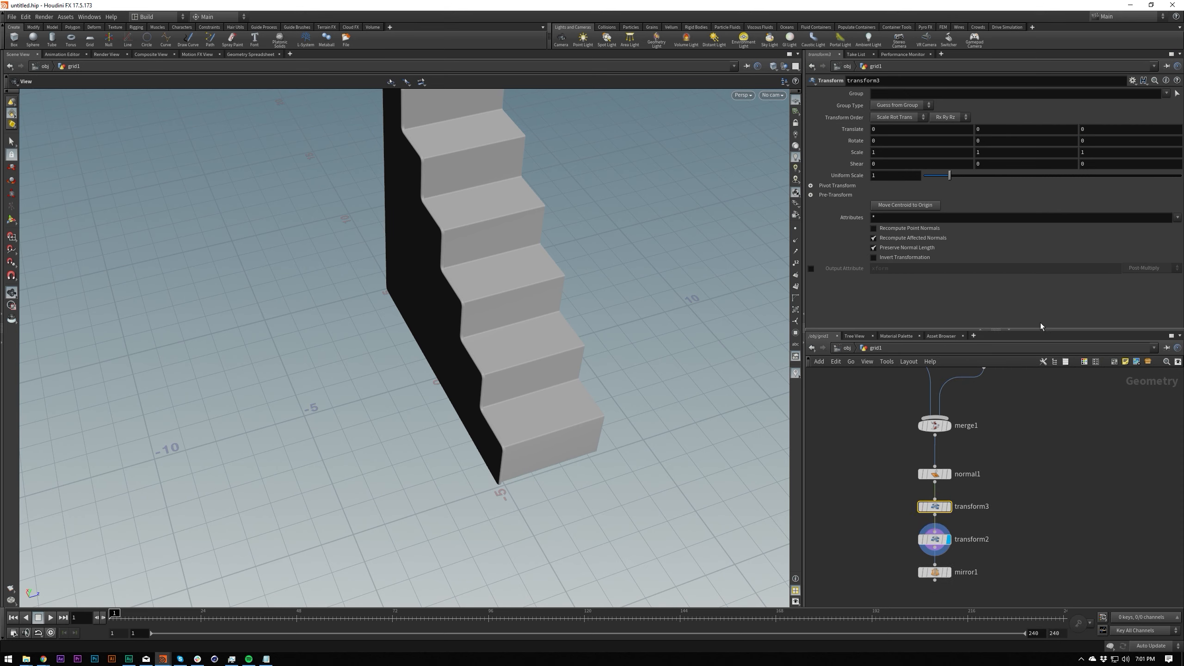
left_click(1100, 129)
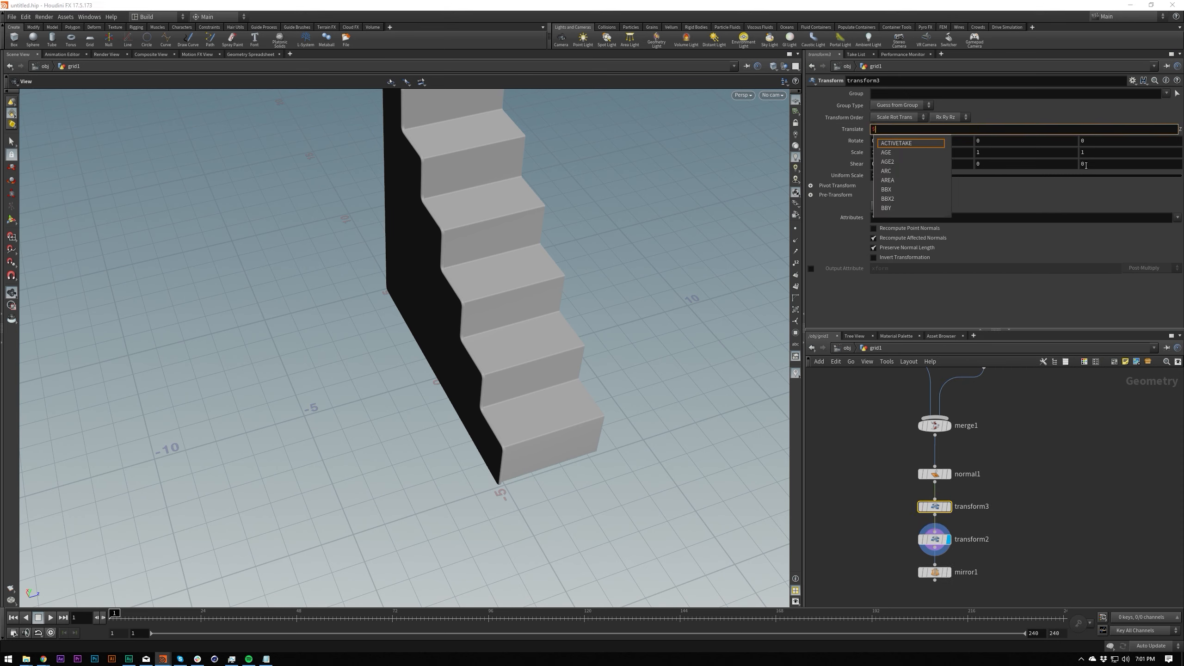
type("-$CEX")
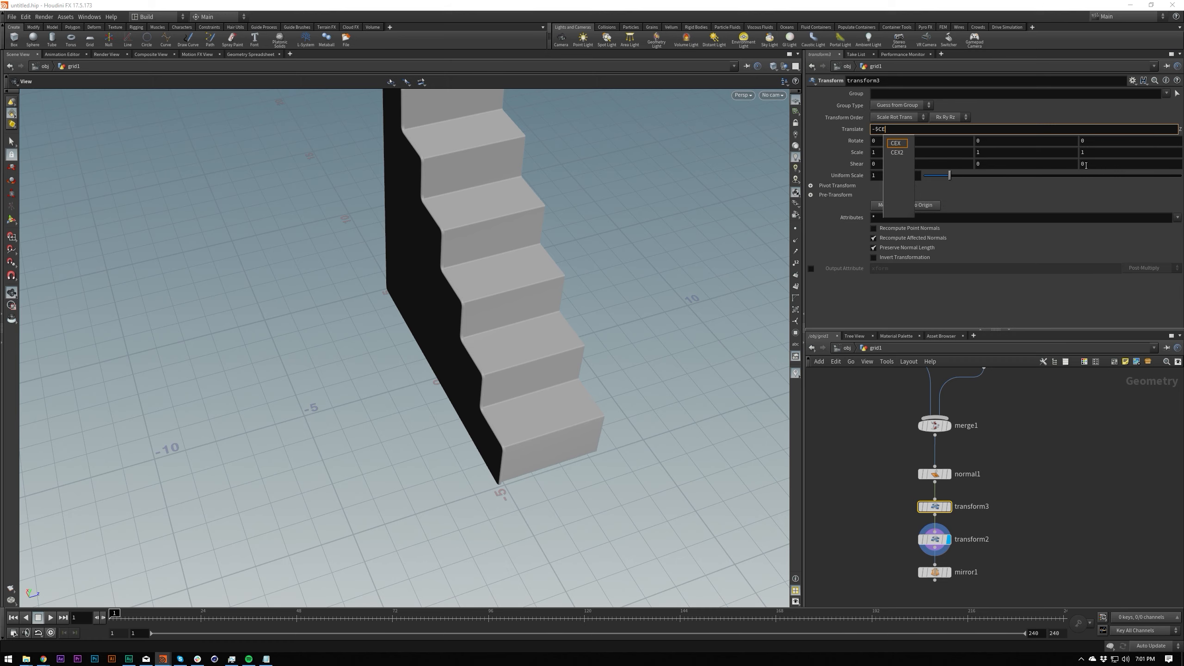
key("Return")
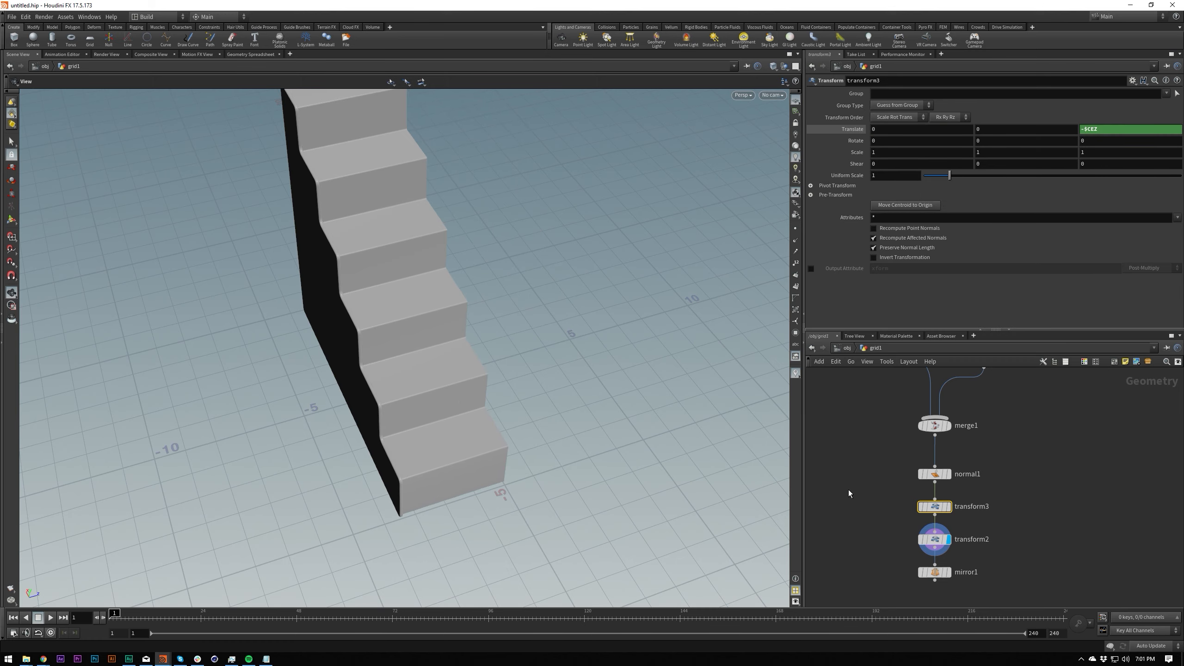
Step: Bypass and re-enable transform3, comparing the staircase's position relative to the origin
left_click(934, 540)
left_click_drag(373, 466, 770, 537)
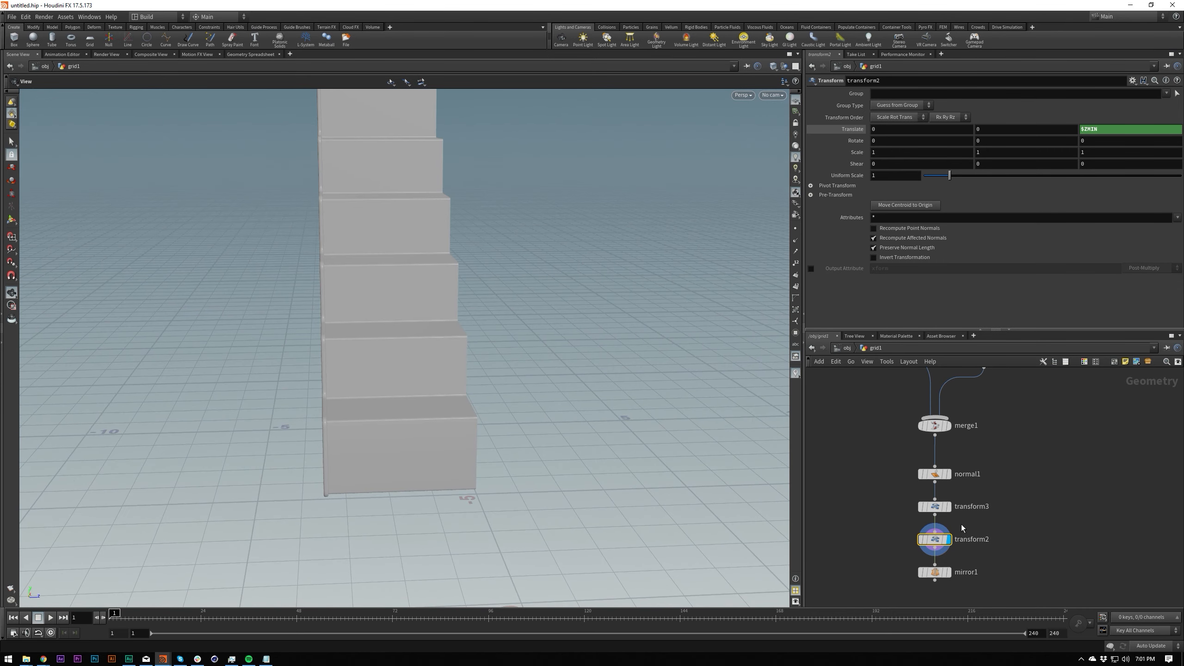
left_click(921, 540)
left_click(922, 507)
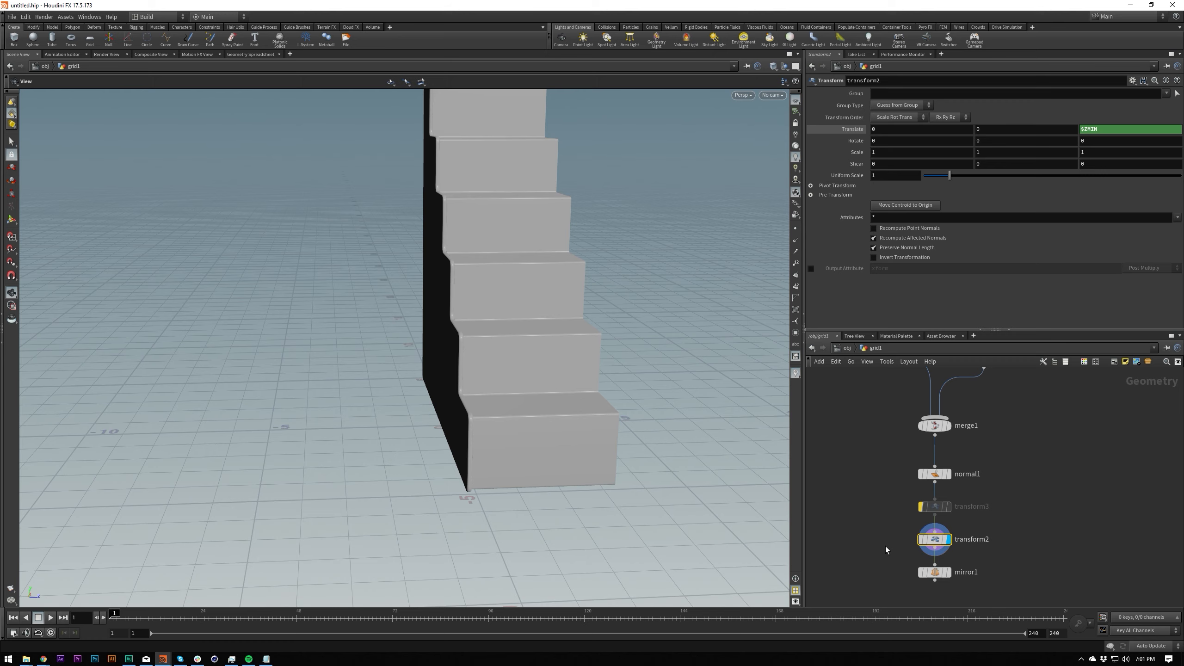
left_click(922, 506)
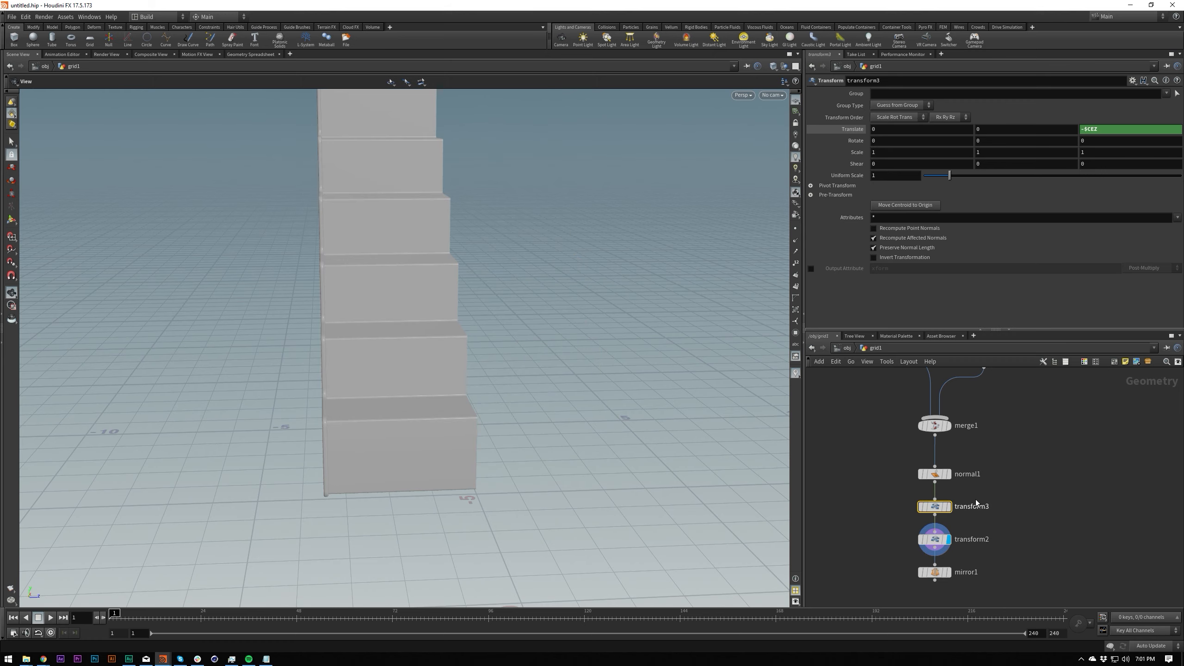
Step: Rename transform3 as centre and transform2 as zmin
double_click(977, 507)
type("centre")
key("Return")
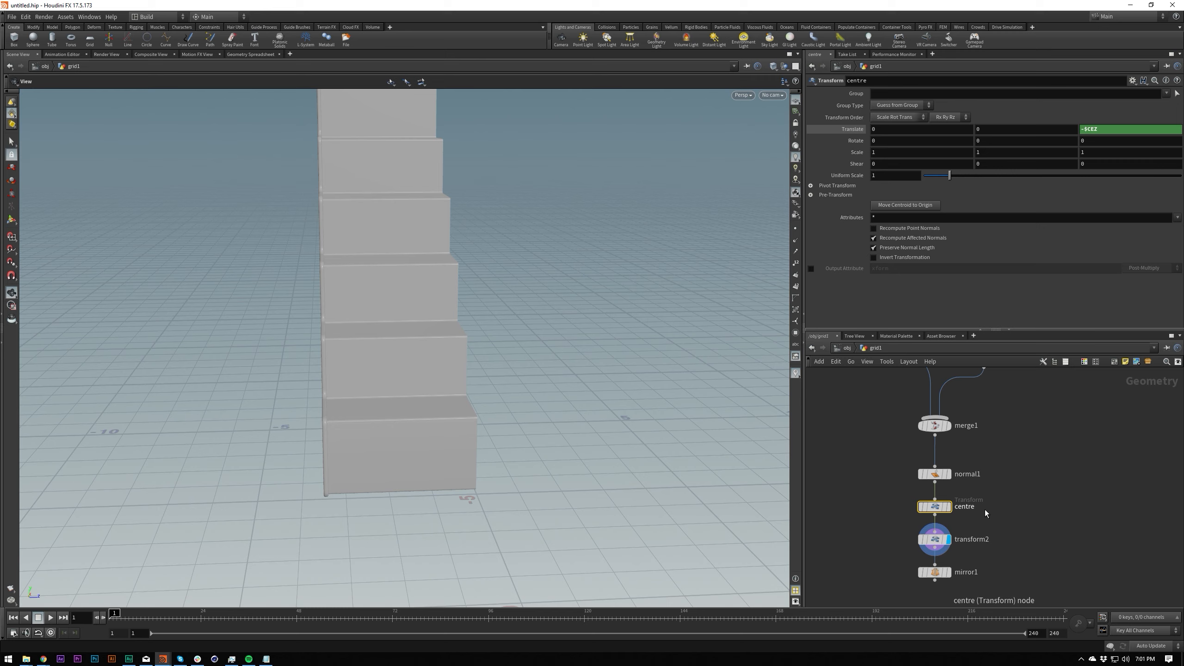
double_click(971, 541)
type("z")
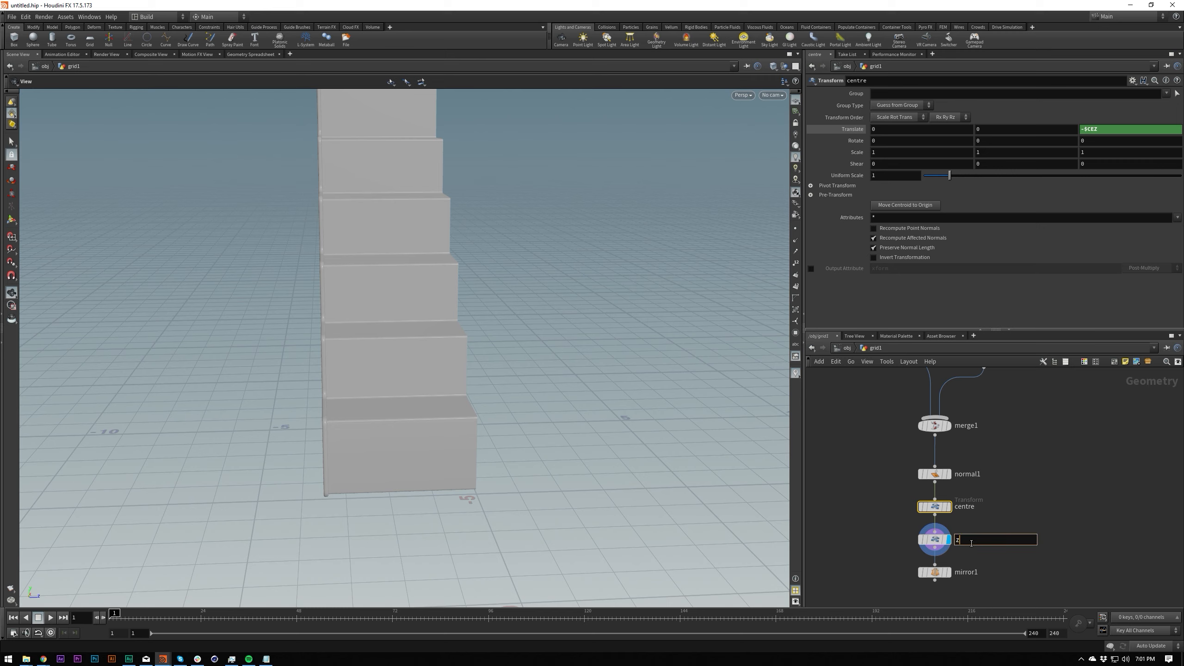
type("min")
left_click(935, 540)
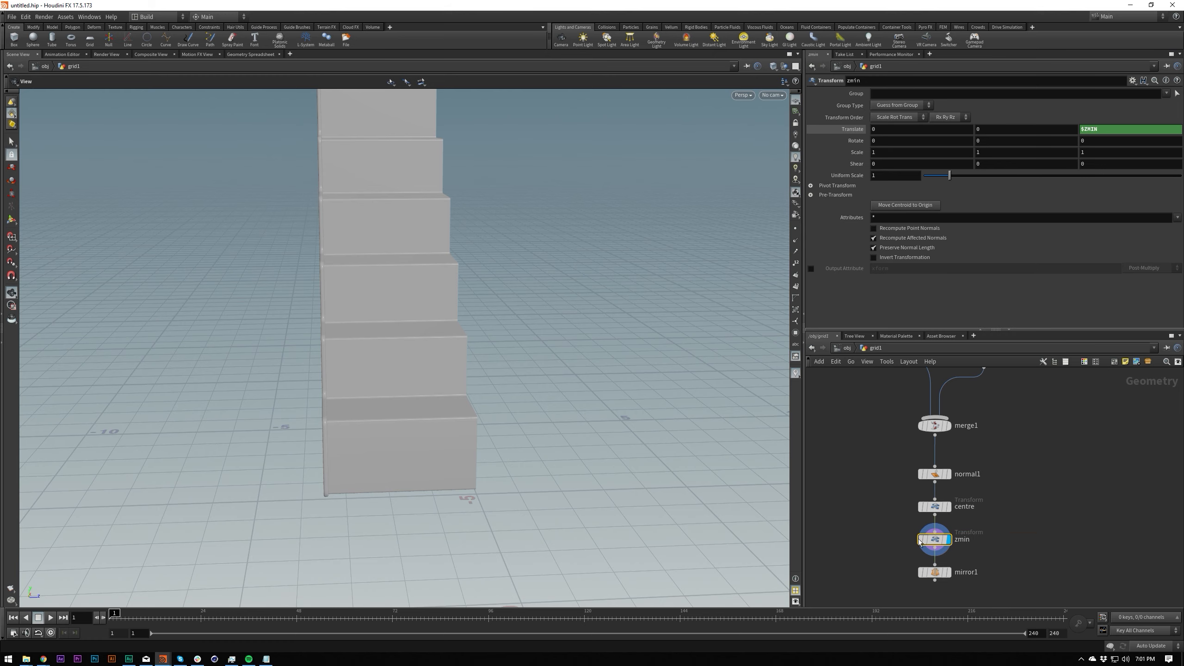
Step: Display mirror1 and examine the complete mirrored staircase
left_click_drag(597, 348, 536, 406)
key("l")
left_click(934, 531)
left_click(948, 531)
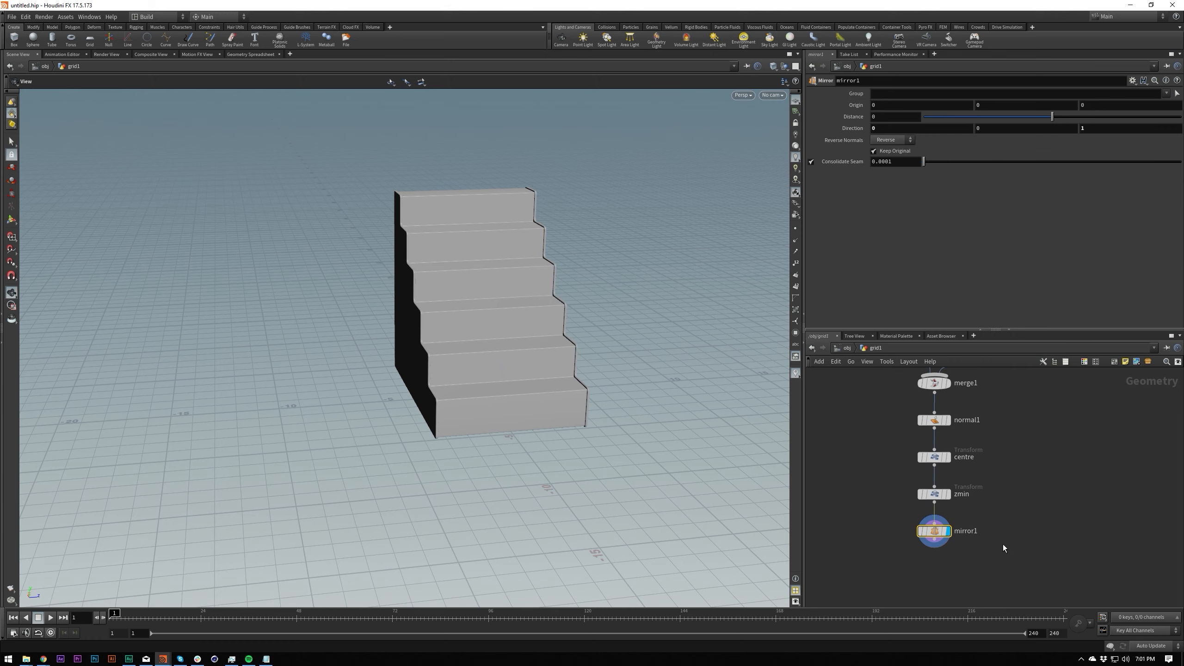
left_click_drag(617, 469, 682, 483)
scroll(946, 553, "down", 5)
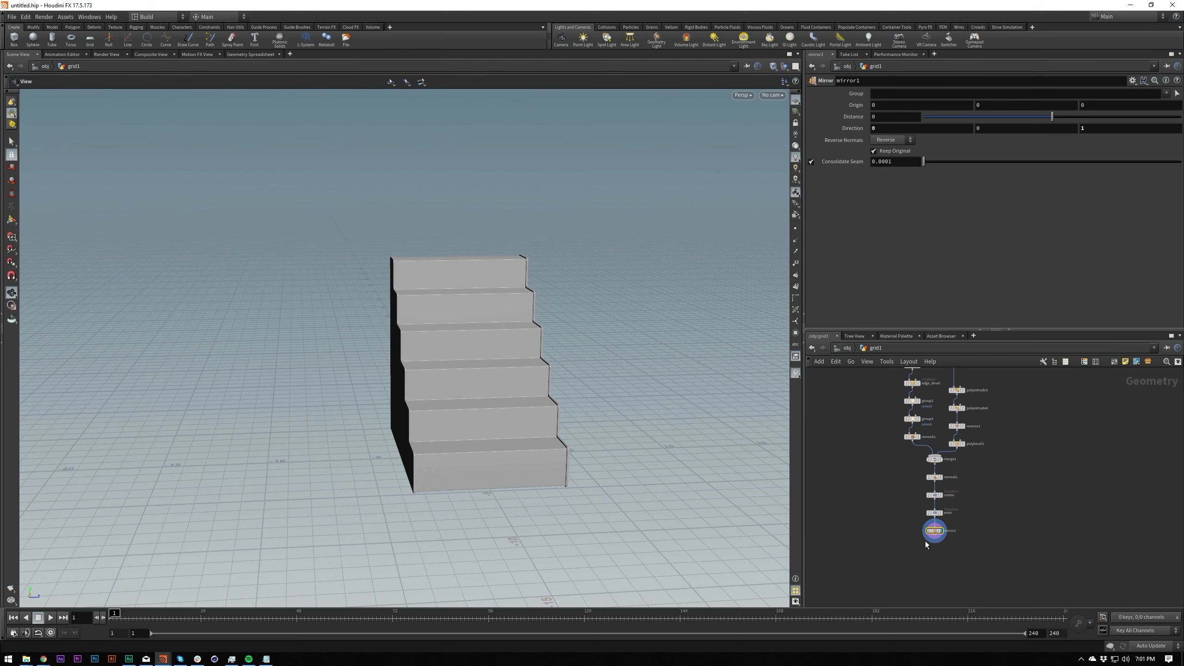
Step: Set polyextrude3's Distance to -5.4 and examine the mirrored staircase from several angles
left_click(935, 514)
middle_click_drag(895, 525, 891, 574)
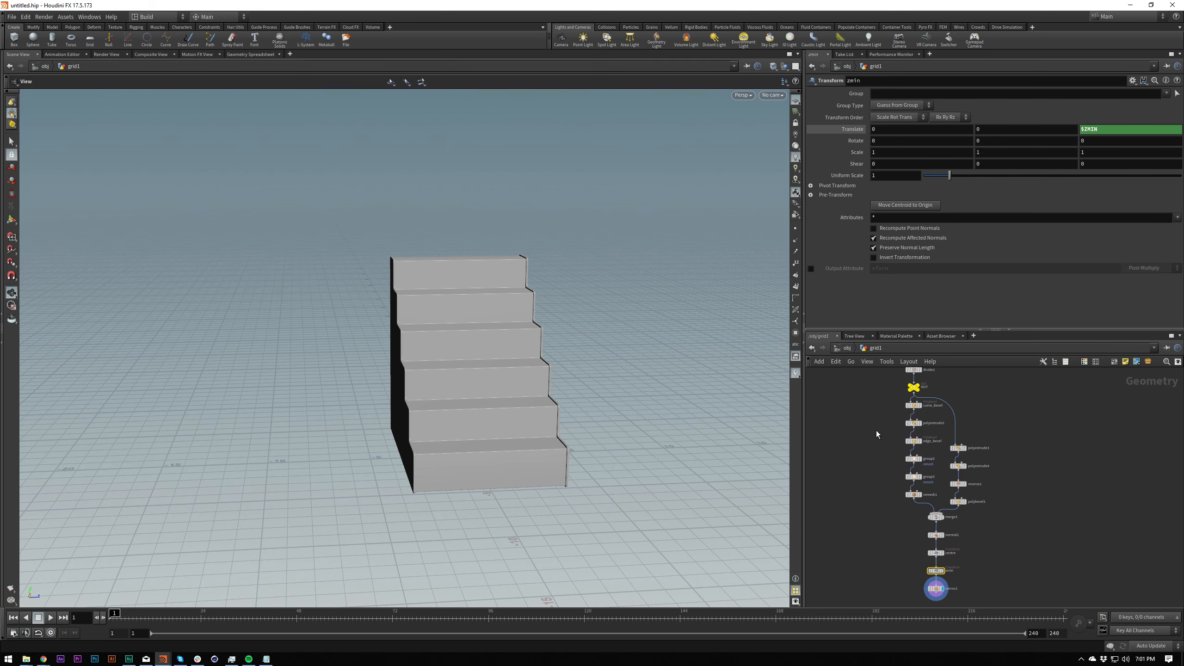
middle_click_drag(886, 364, 860, 378)
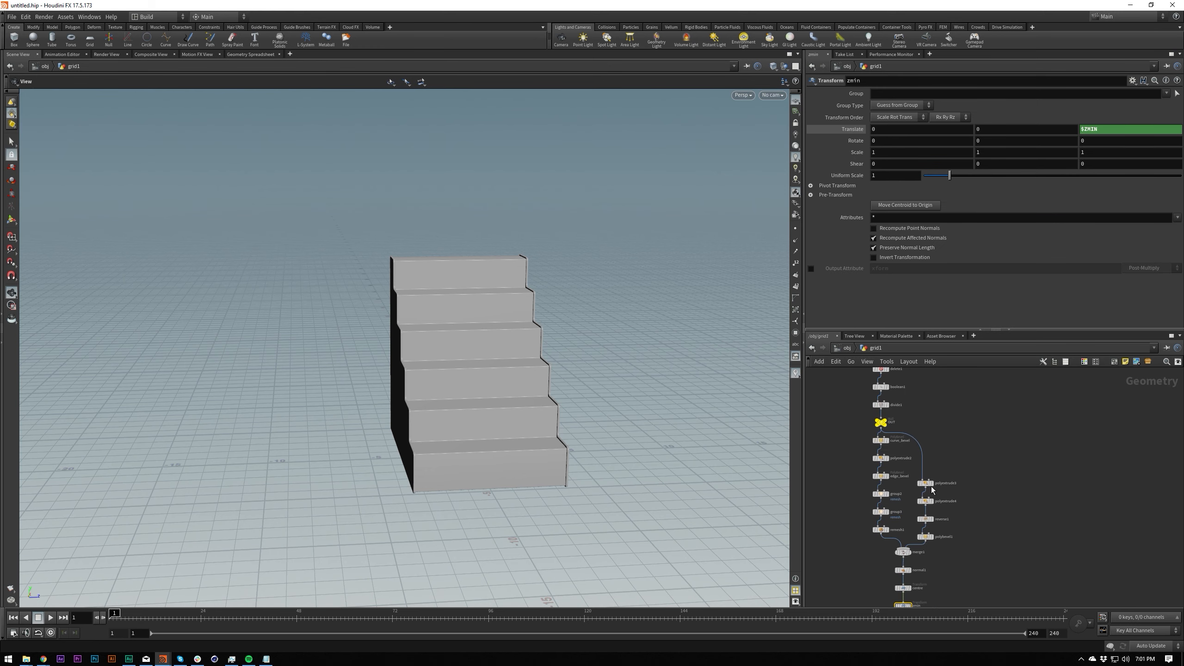
scroll(930, 436, "up", 3)
left_click(920, 513)
left_click(918, 483)
middle_click_drag(893, 140, 816, 137)
left_click_drag(555, 344, 616, 375)
right_click_drag(616, 376, 740, 270)
left_click_drag(657, 299, 723, 318)
right_click_drag(723, 318, 595, 368)
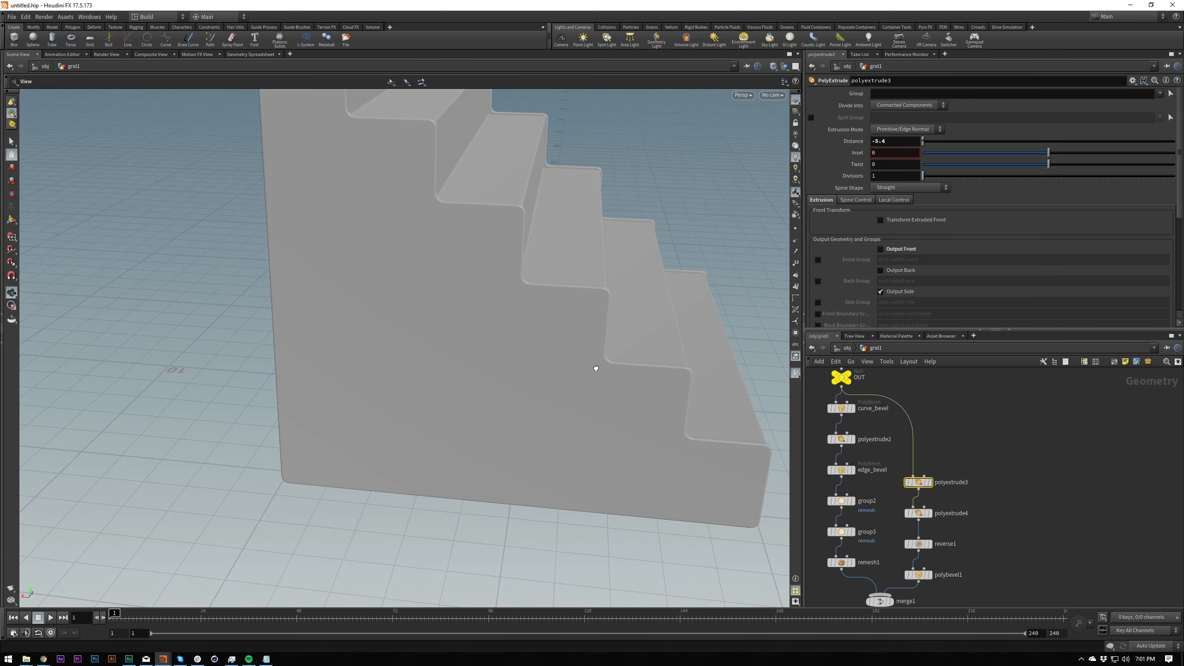
left_click_drag(595, 367, 536, 384)
left_click_drag(674, 299, 344, 350)
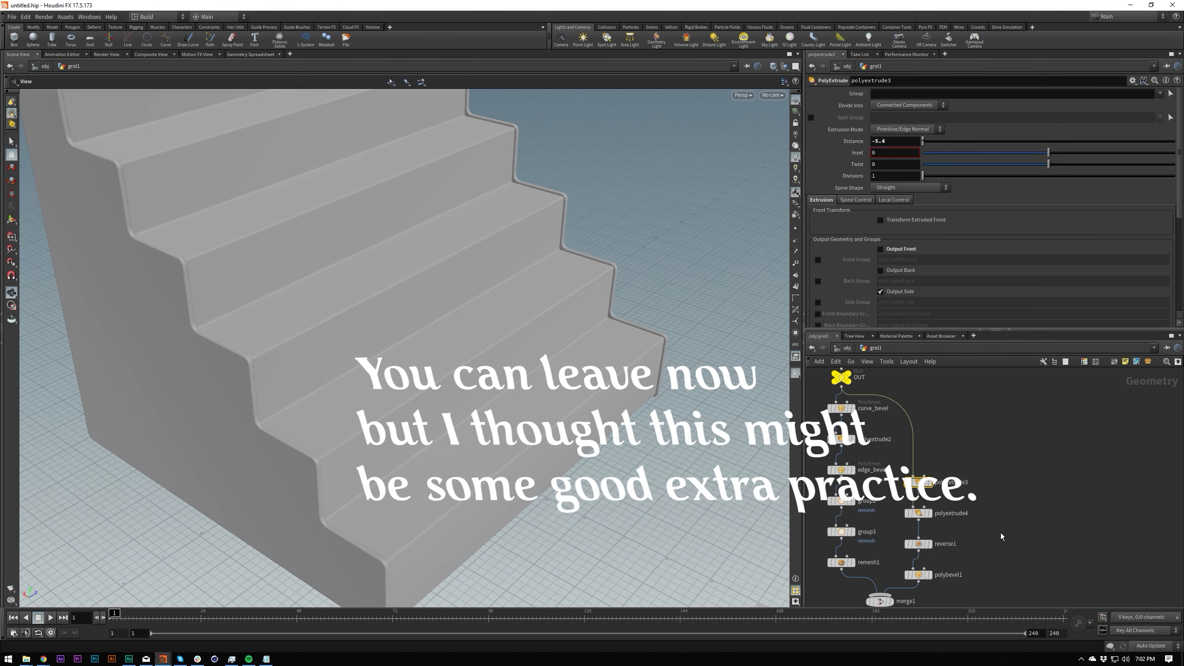
Step: Display polyextrude3, polyextrude4 and polybevel1 in turn, comparing the open step surface and its face orientation at each stage
middle_click_drag(930, 497, 906, 435)
left_click_drag(515, 389, 492, 317)
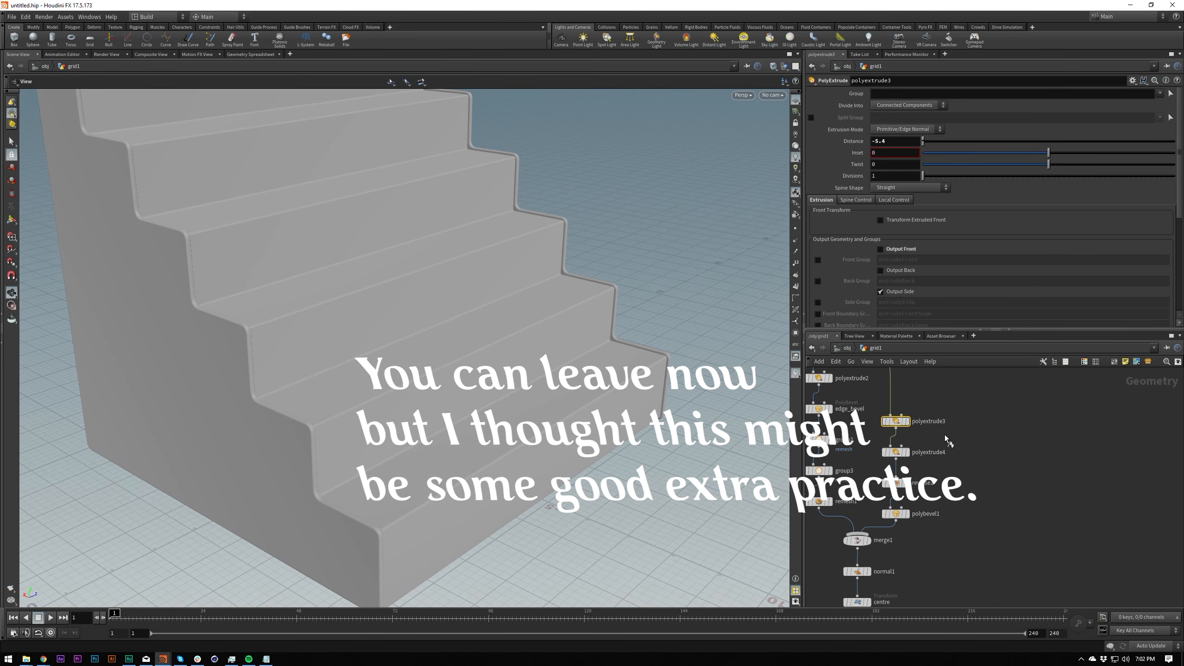
key("r")
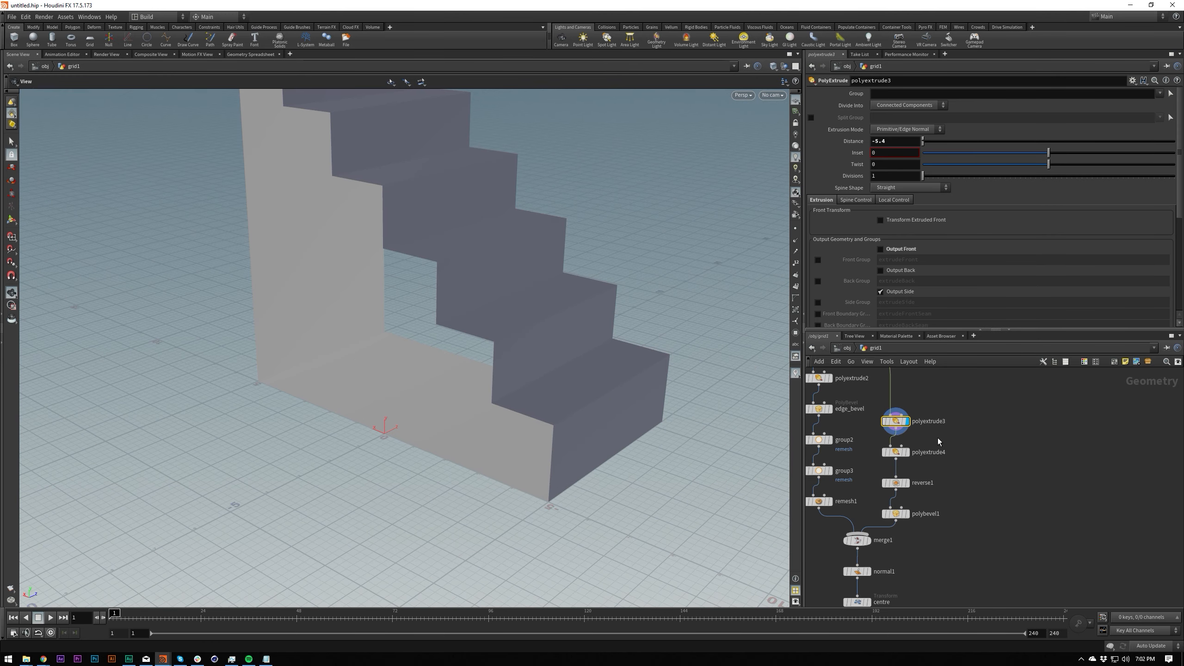
left_click(891, 454)
key("r")
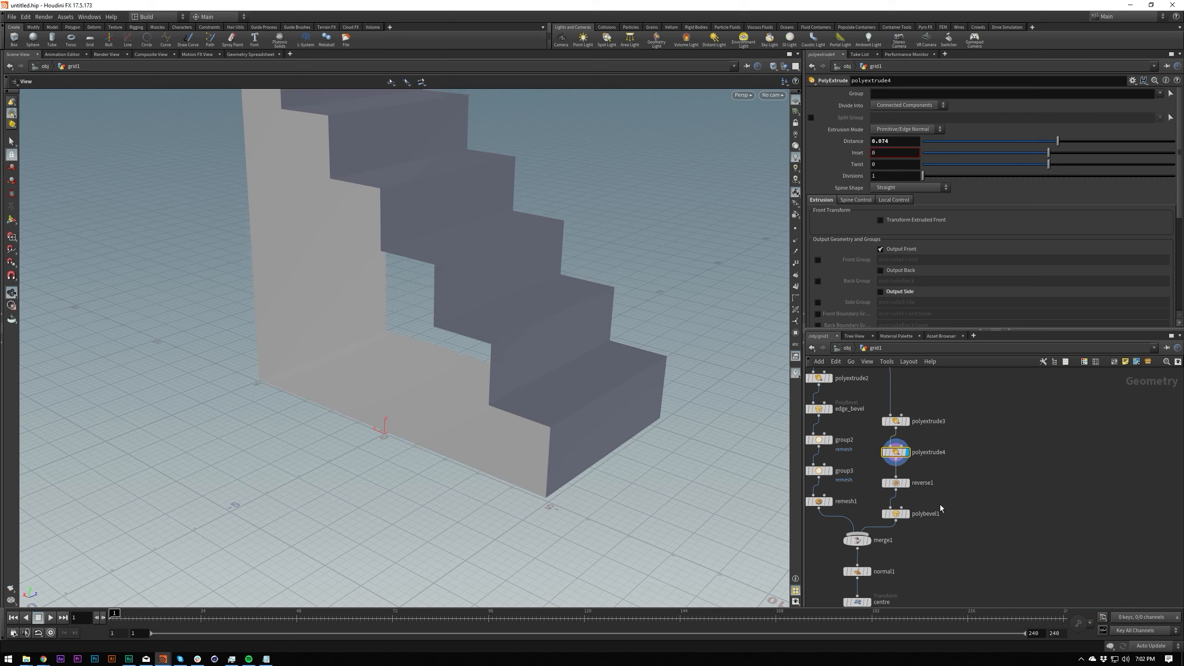
left_click(895, 513)
key("r")
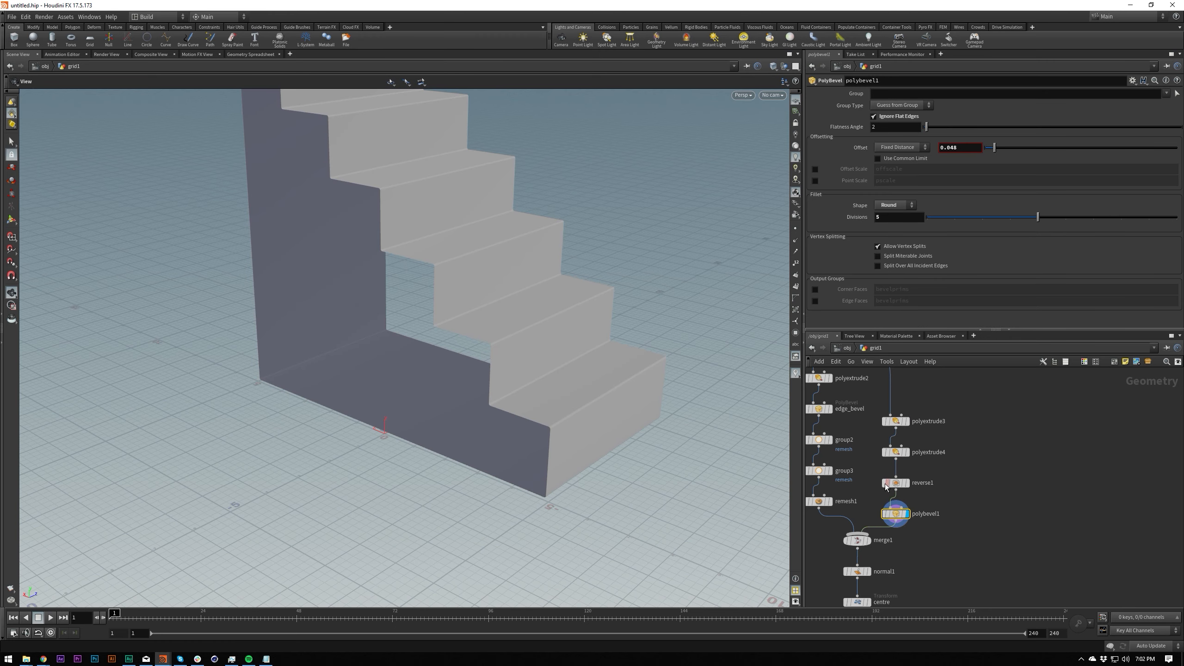
middle_click_drag(984, 484, 968, 509)
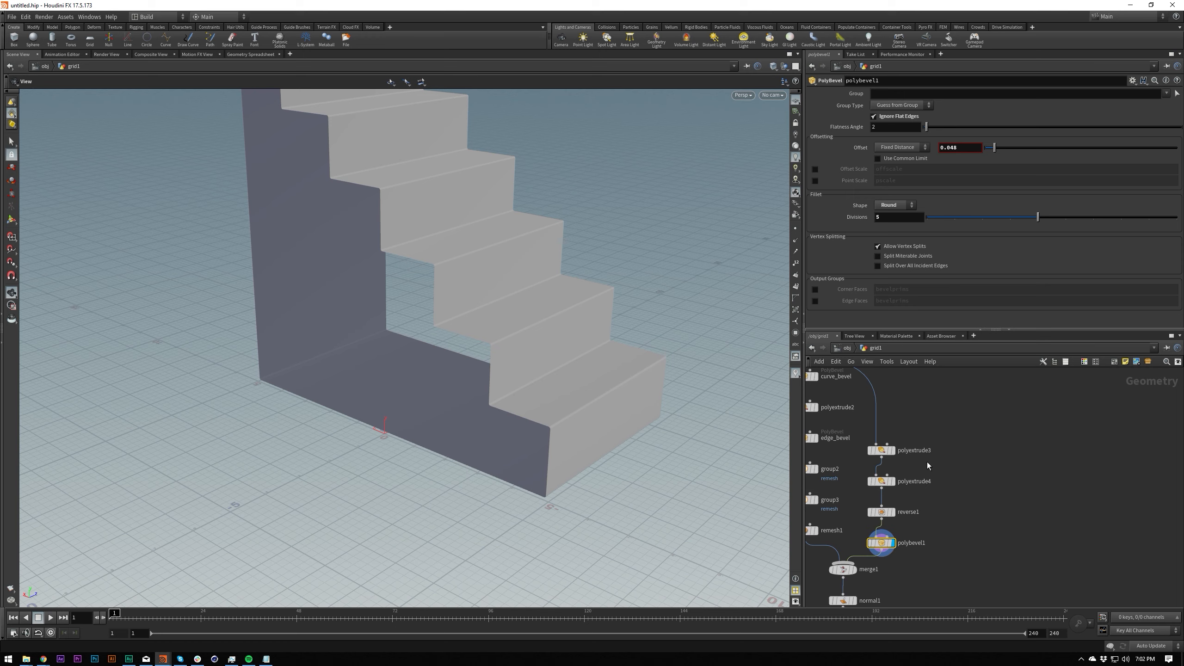
left_click(883, 451)
key("r")
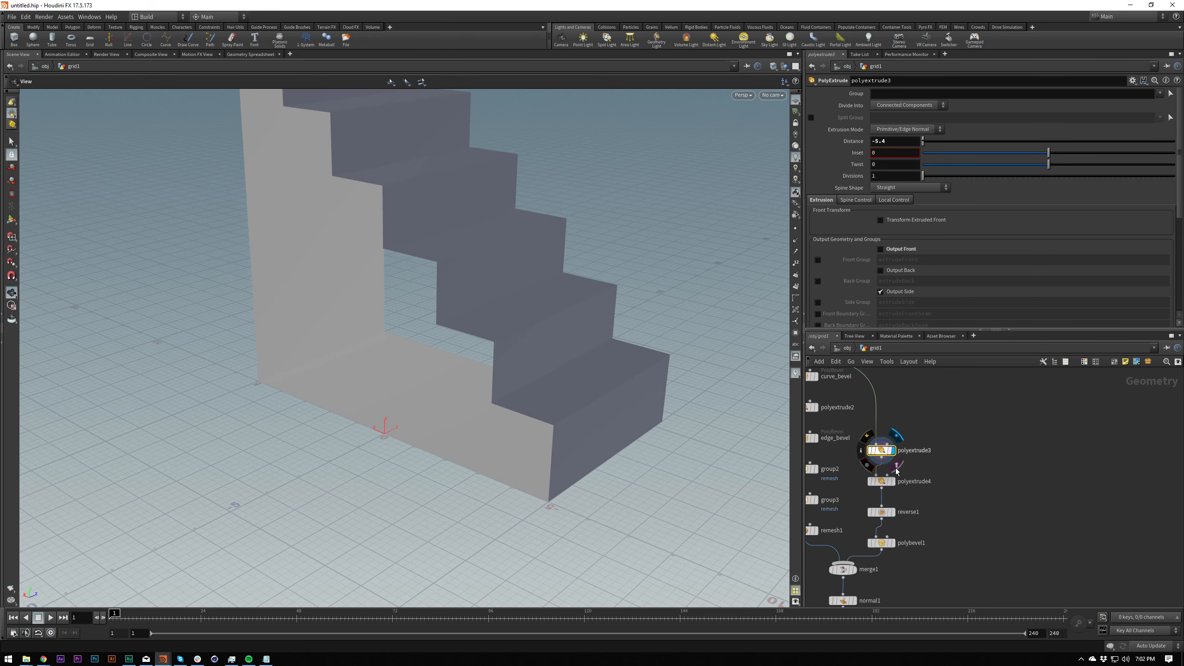
left_click(880, 481)
key("r")
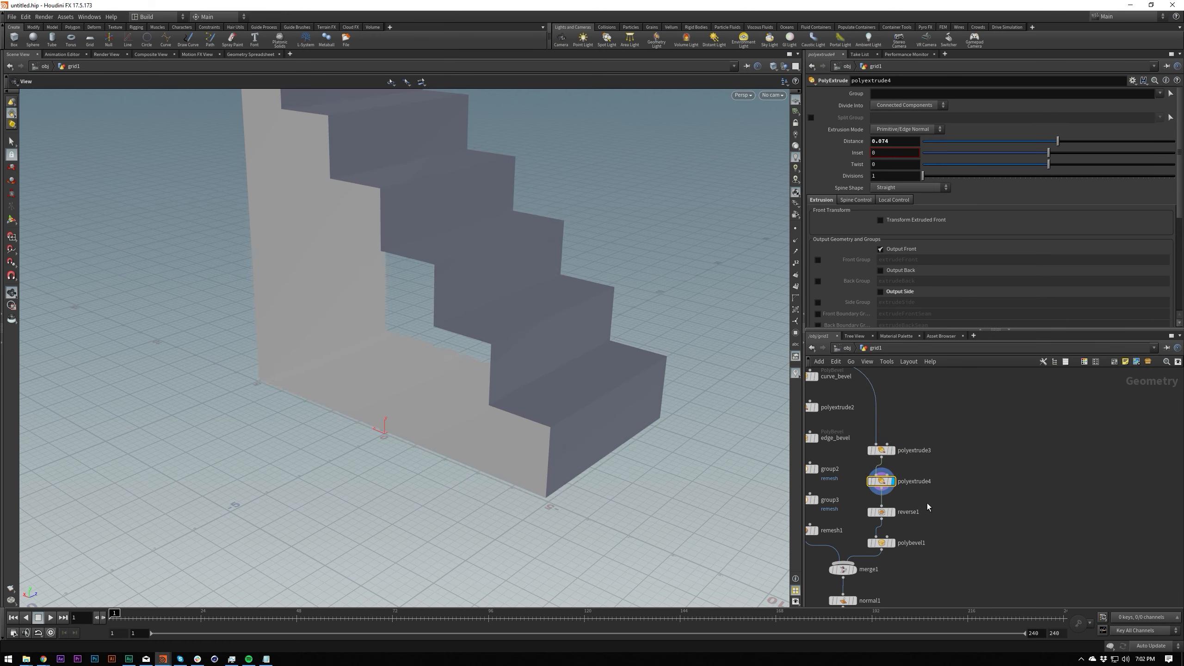
Step: Display reverse1 and check the face orientation of the step surface
left_click(881, 512)
key("r")
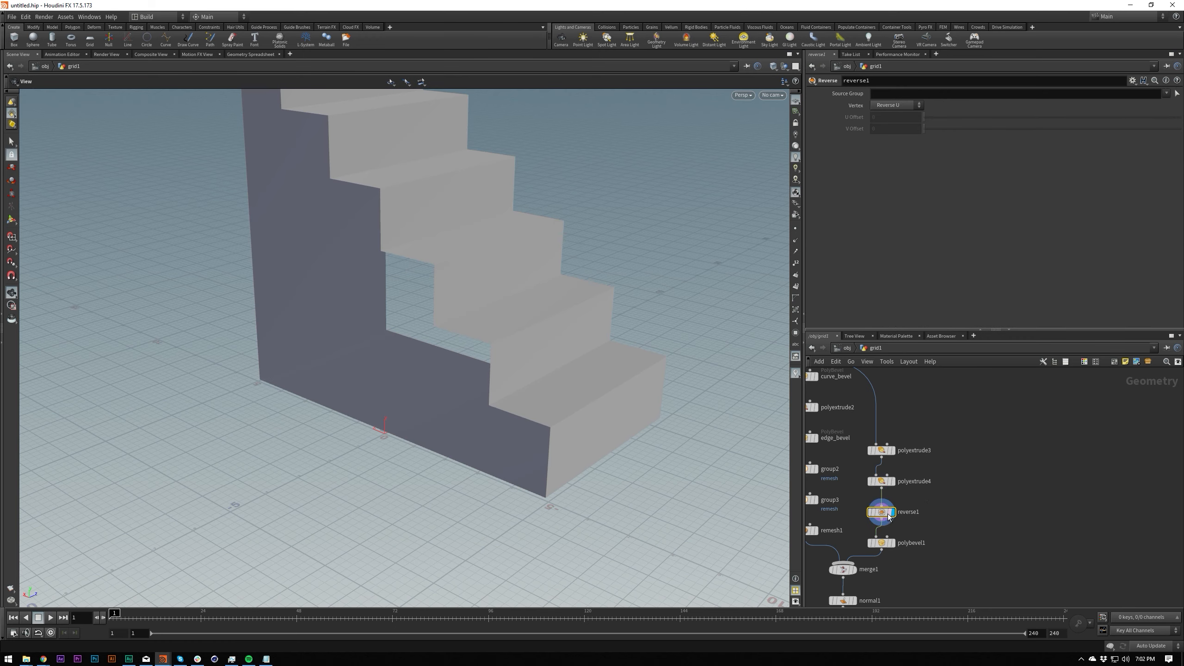
key("Tab")
mouse_move(974, 538)
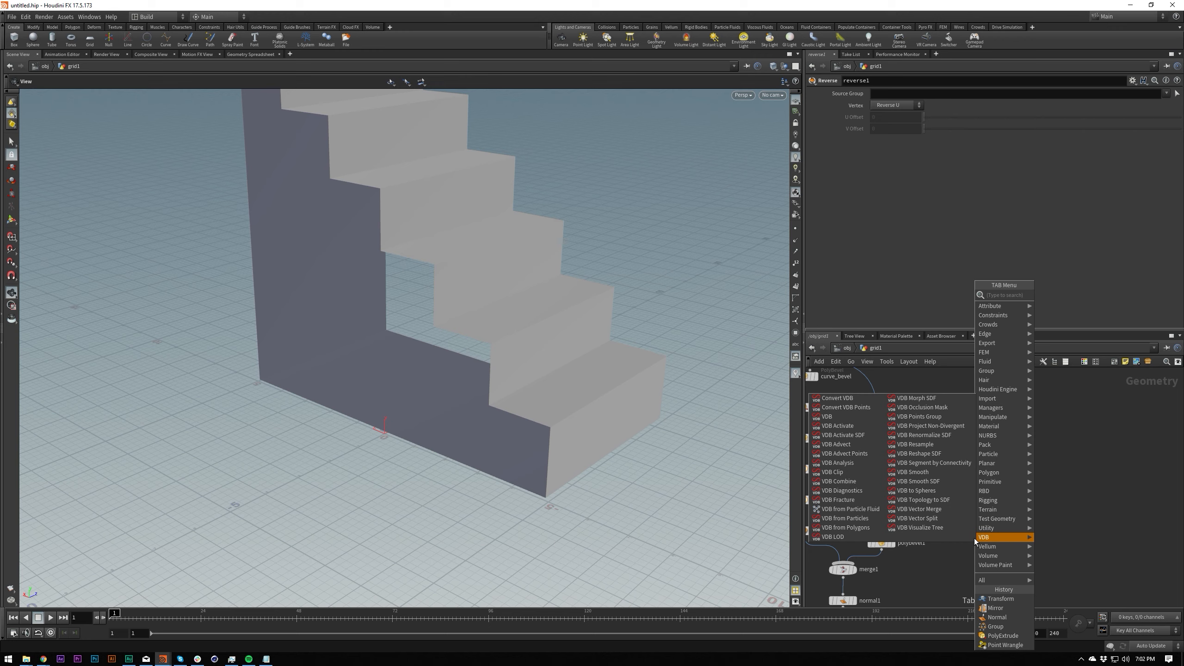
key("Escape")
scroll(967, 485, "down", 3)
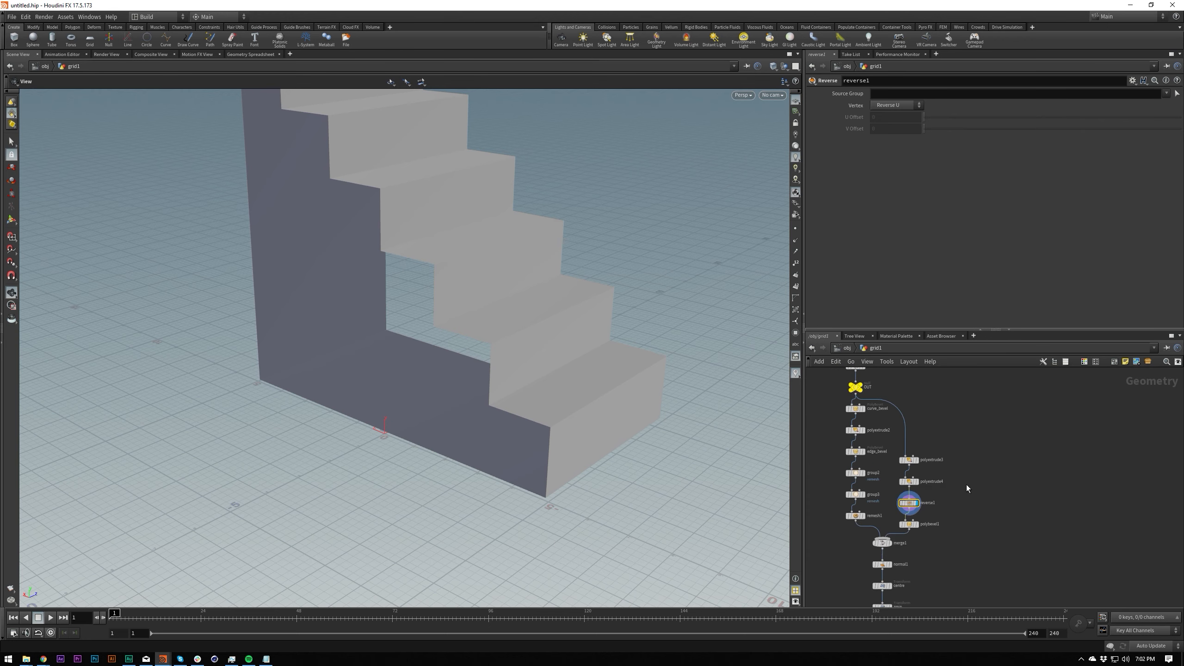
Step: Insert a Group node between polybevel1 and merge1 and name its group mainstair
scroll(940, 475, "up", 4)
key("Tab")
type("gro")
key("Return")
left_click(907, 462)
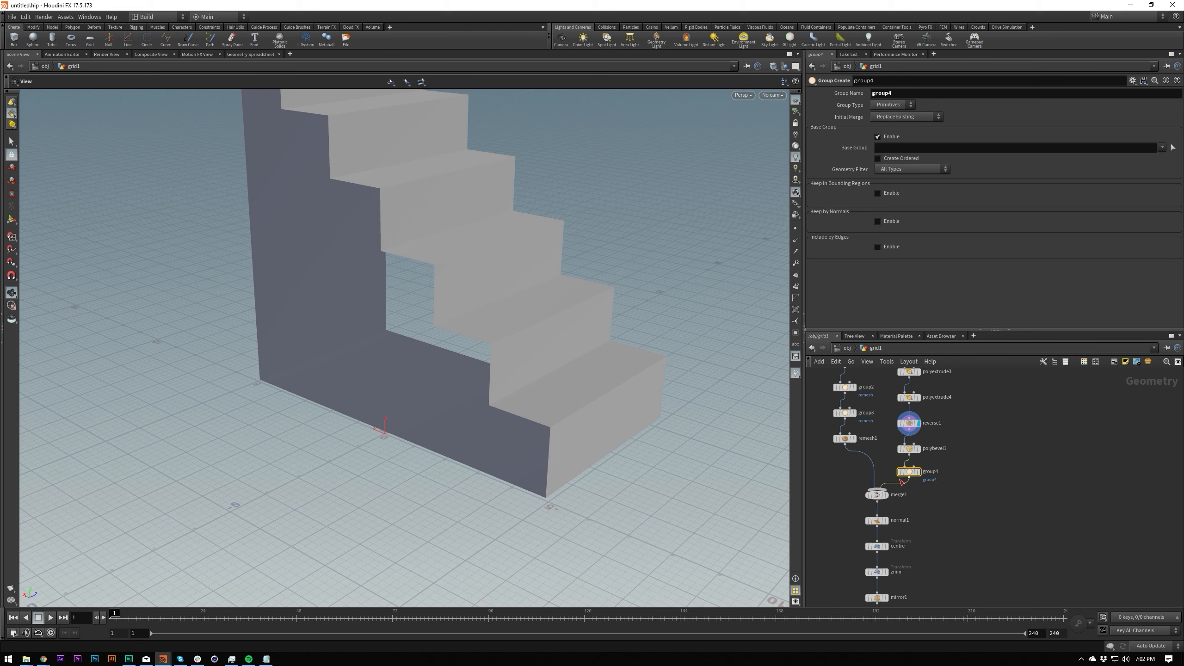
left_click(901, 94)
type("mainst")
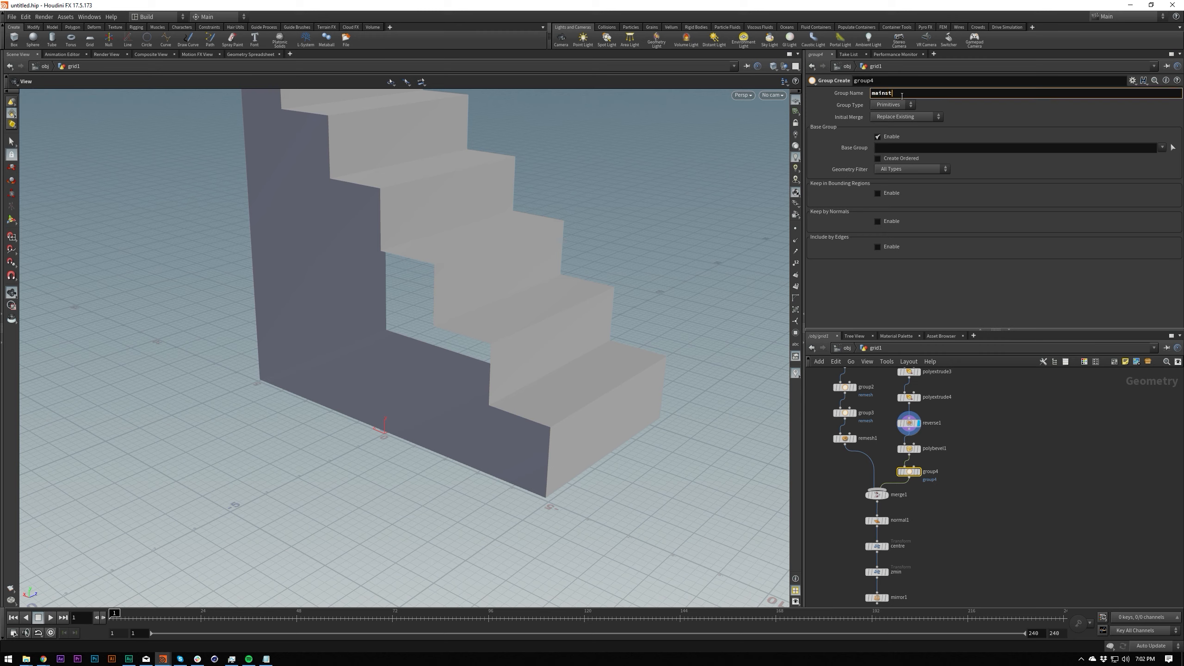
type("air")
key("Return")
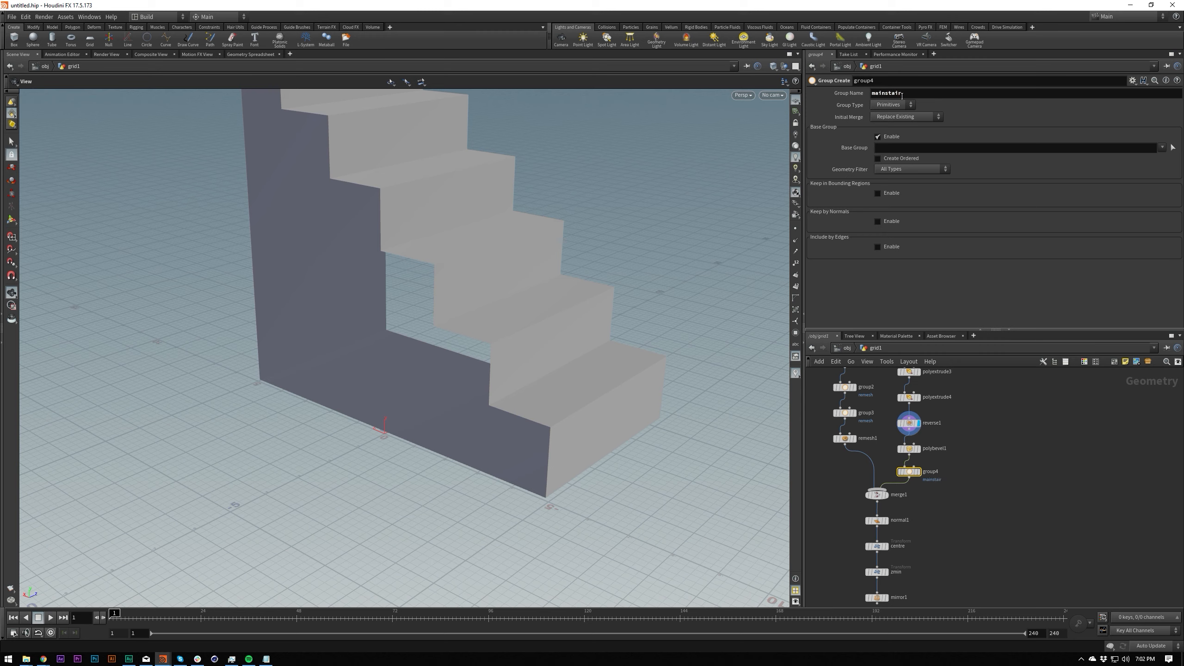
Step: Insert Null nodes at the ends of both branches, one after group4 and one after remesh1, feeding merge1
middle_click_drag(938, 517, 944, 460)
left_click(845, 439)
key("Tab")
type("null")
key("Return")
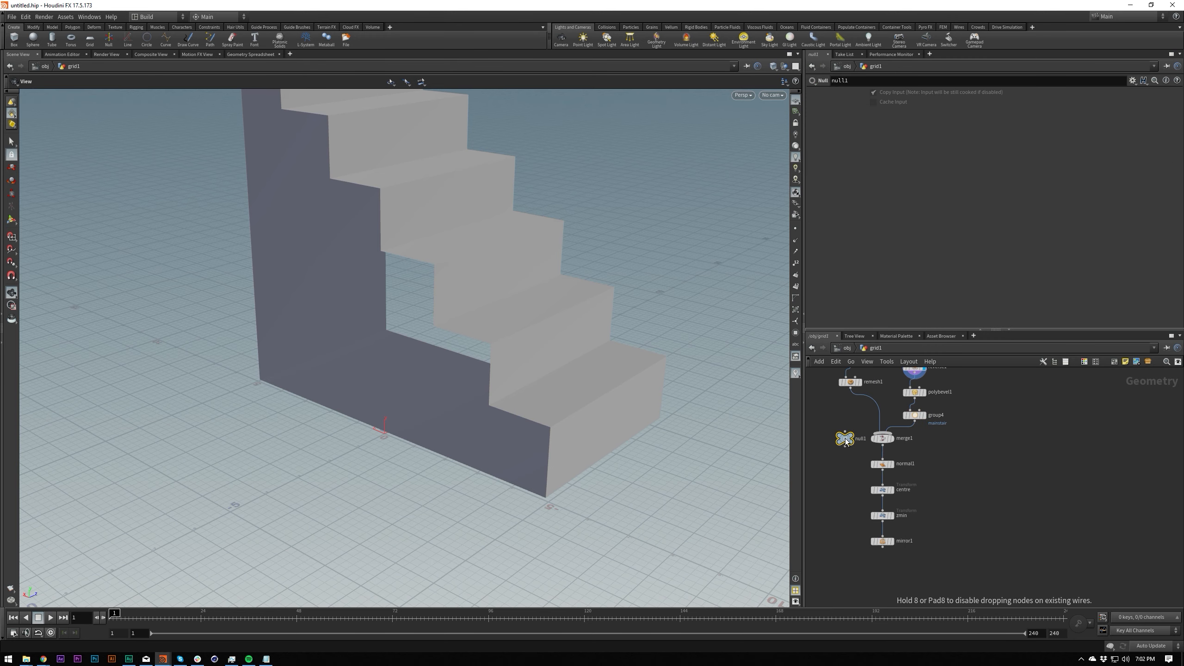
left_click(914, 440)
left_click_drag(914, 440, 851, 407, "alt")
Step: Rename the side branch's null as edges and the step branch's null as main, and align them side by side
double_click(868, 408)
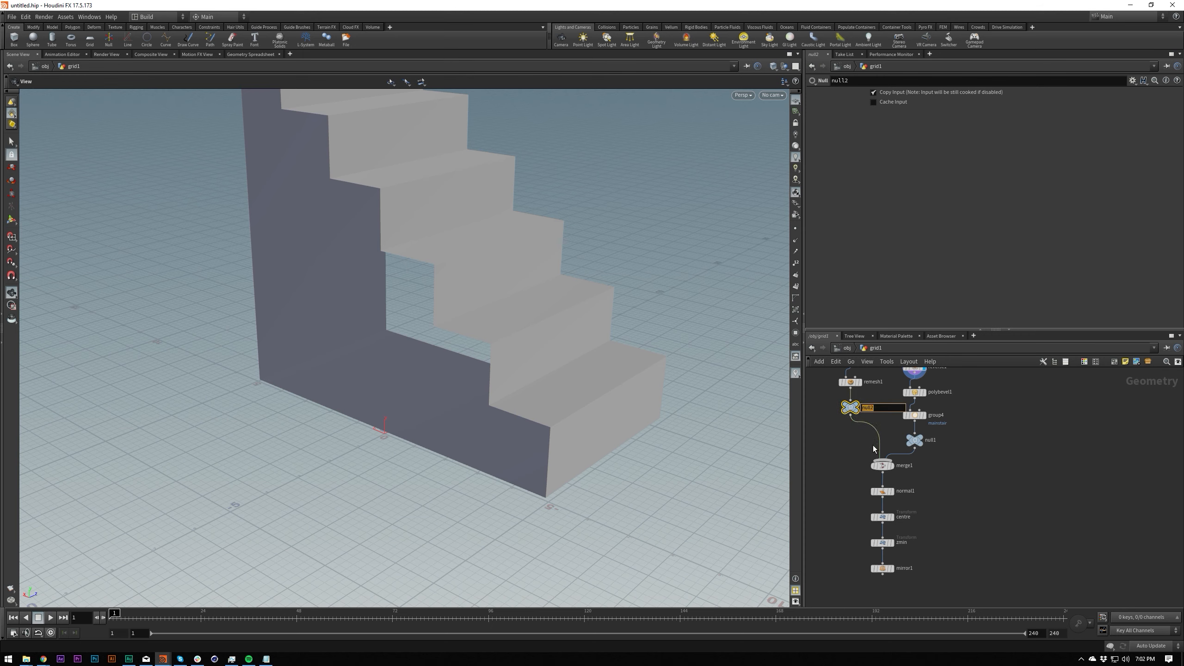
type("edges")
key("Return")
double_click(931, 440)
type("main")
key("Return")
left_click_drag(852, 407, 853, 443)
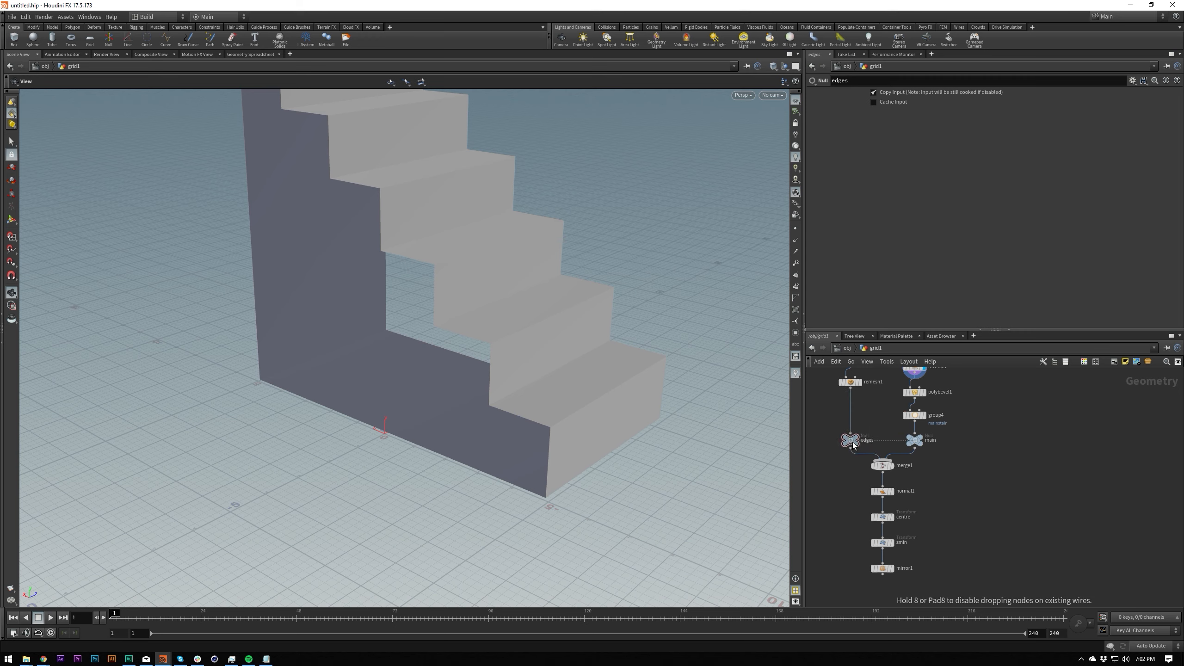
Step: Colour the edges and main null nodes purple
left_click(915, 440, "shift")
key("c")
left_click(1143, 580)
left_click(1144, 590)
key("c")
left_click(1030, 513)
Step: Display zmin and mirror1 in turn to check the half and the mirrored staircase
mouse_move(965, 489)
middle_mouse_down()
mouse_move(950, 533)
mouse_move(961, 543)
mouse_move(959, 470)
middle_mouse_up()
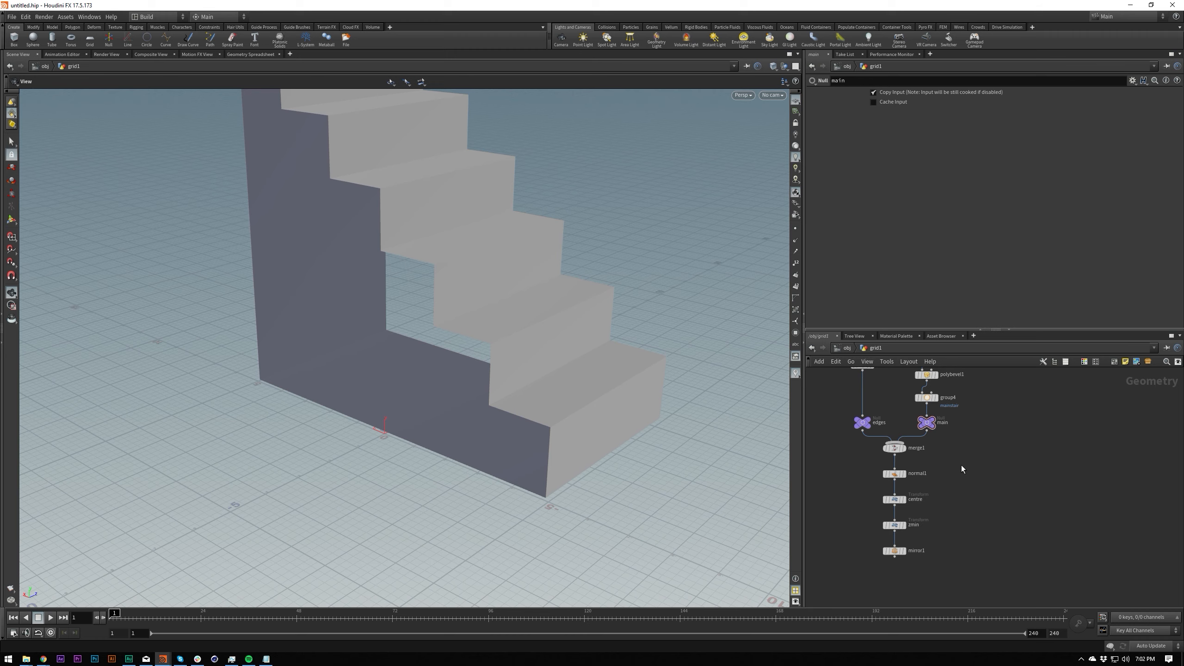
left_click_drag(922, 533, 929, 532)
key("r")
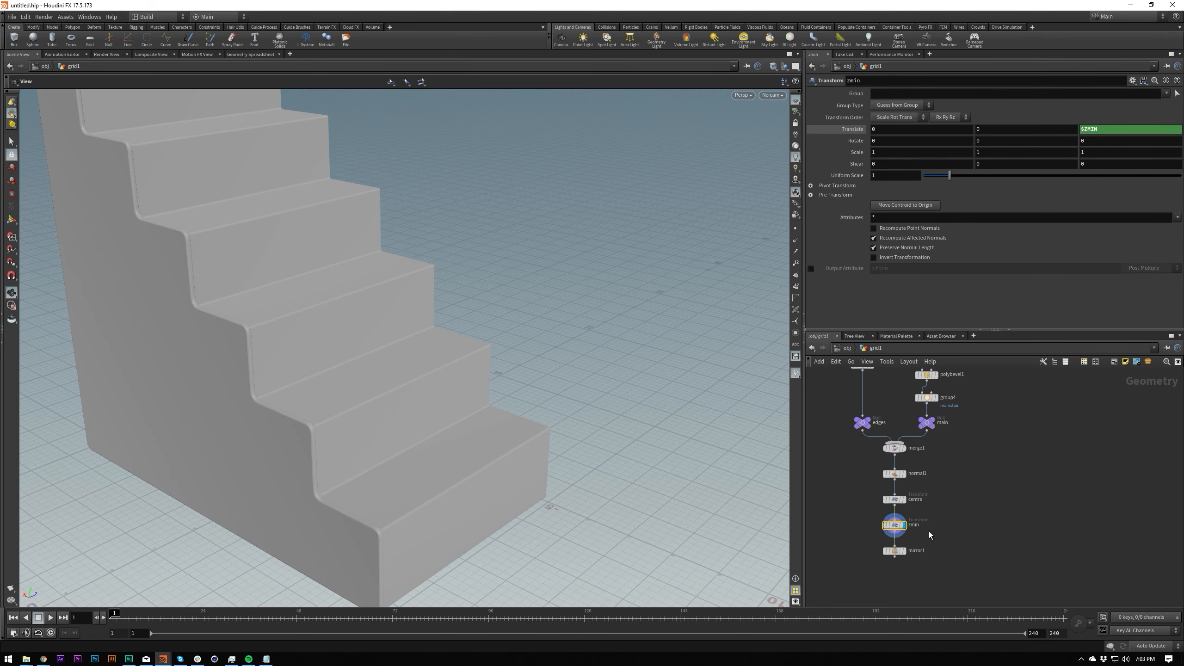
middle_click_drag(929, 532, 972, 495)
left_click(919, 522)
key("r")
Step: Add and display a Delete node branching off mirror1, with its group set to mainstair
middle_click_drag(969, 545, 988, 513)
key("Tab")
type("delete")
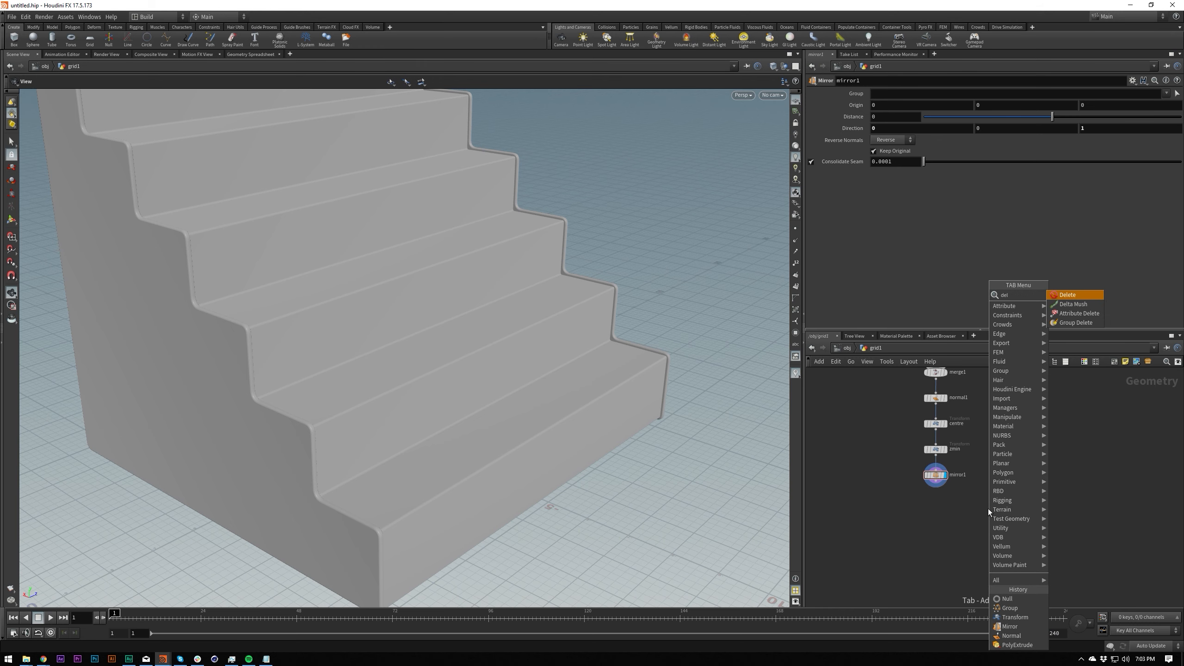
key("Return")
left_click(987, 506)
key("r")
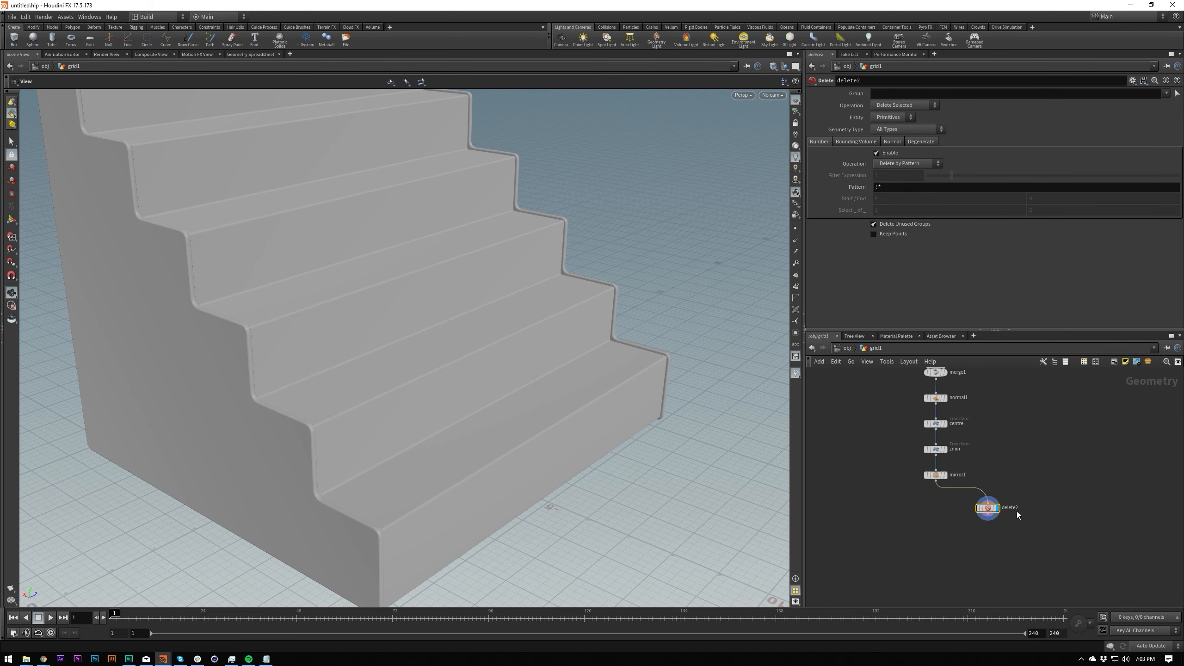
left_click(1167, 95)
left_click(1159, 106)
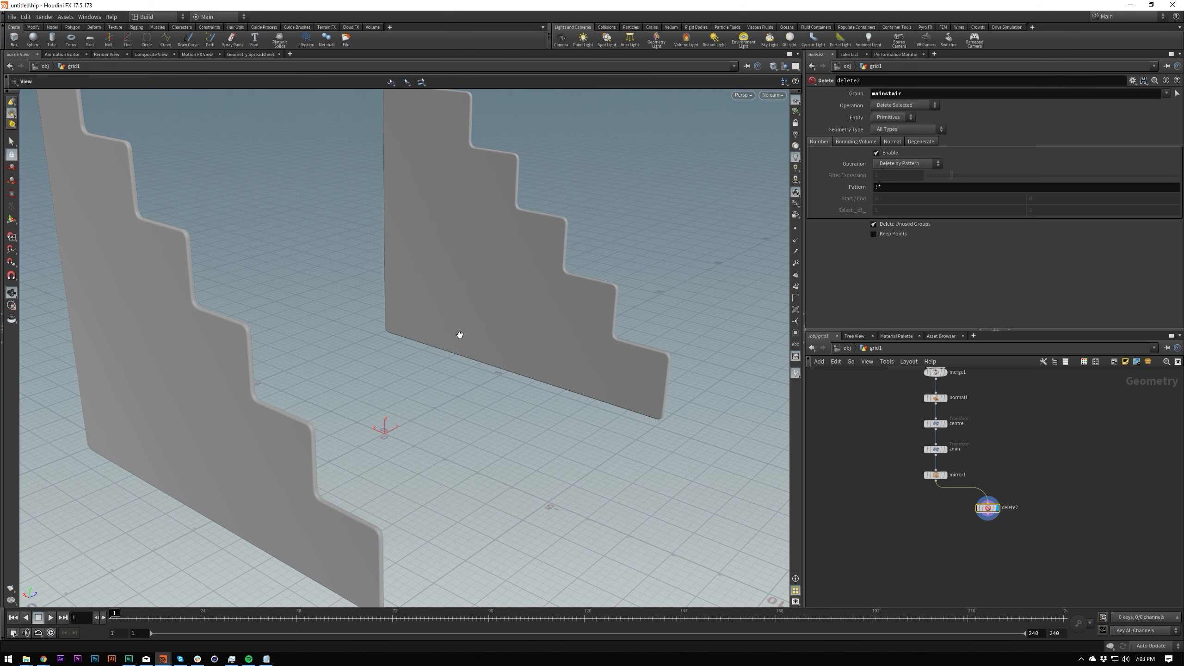
Step: Set delete2's operation to Delete Non-Selected so only the mainstair surface is kept
left_click_drag(450, 325, 458, 328)
middle_click_drag(458, 327, 545, 328)
left_click(919, 106)
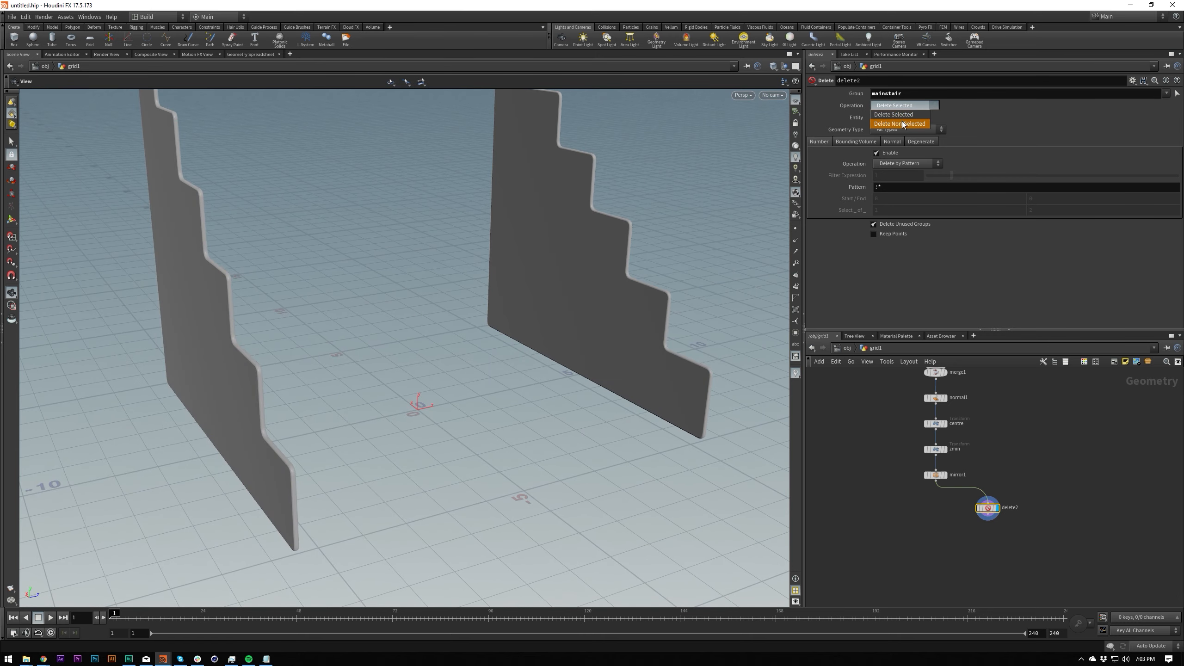
left_click(903, 117)
left_click_drag(473, 277, 512, 282)
left_click_drag(349, 326, 717, 392)
Step: Add a Group node after delete2 and display it
left_click(988, 515)
key("Tab")
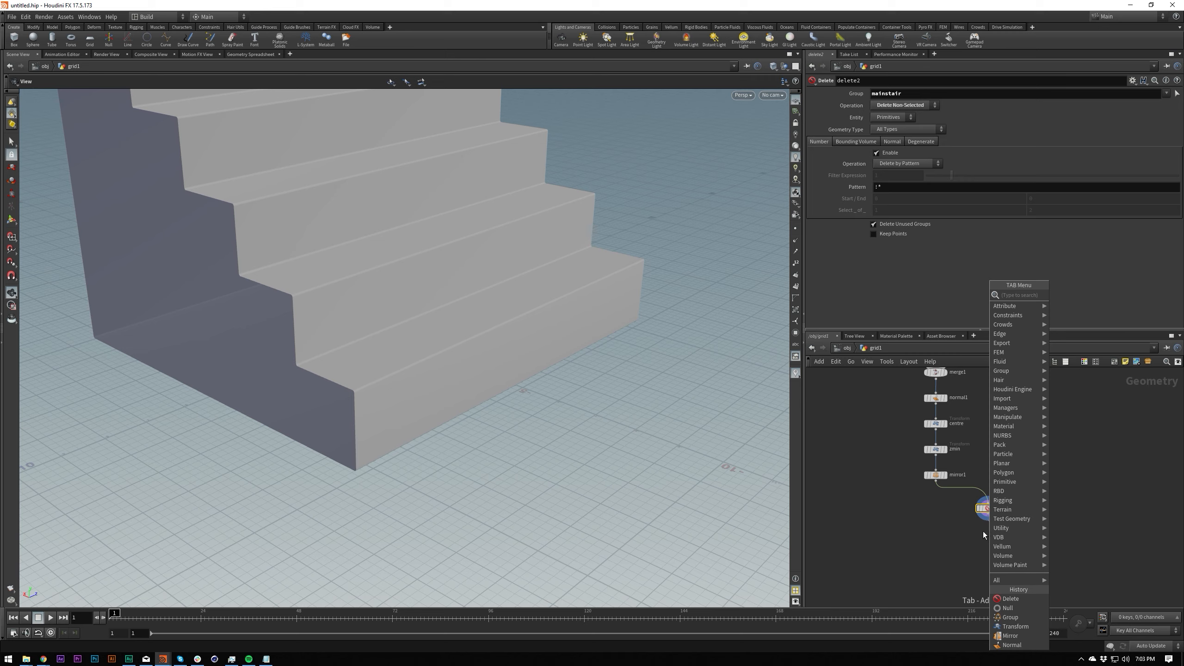
type("group")
key("Return")
left_click(989, 531)
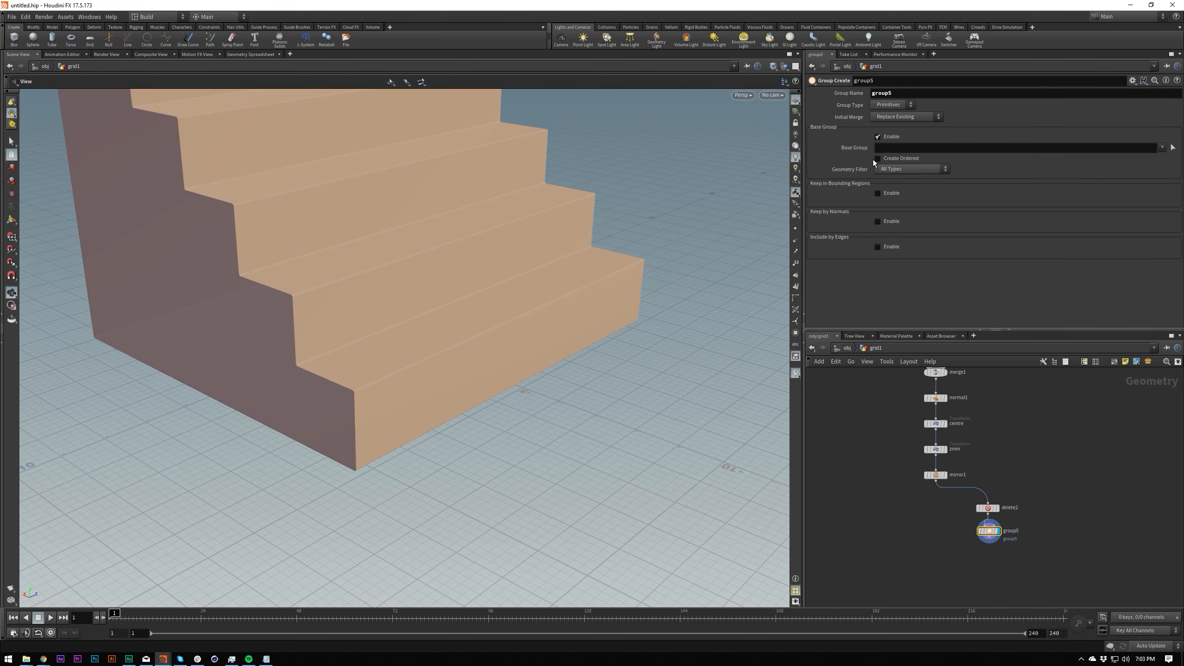
Step: Turn off group5's base group and keep primitives by normals with direction 0, 1, 0 and spread angle 0
left_click(878, 136)
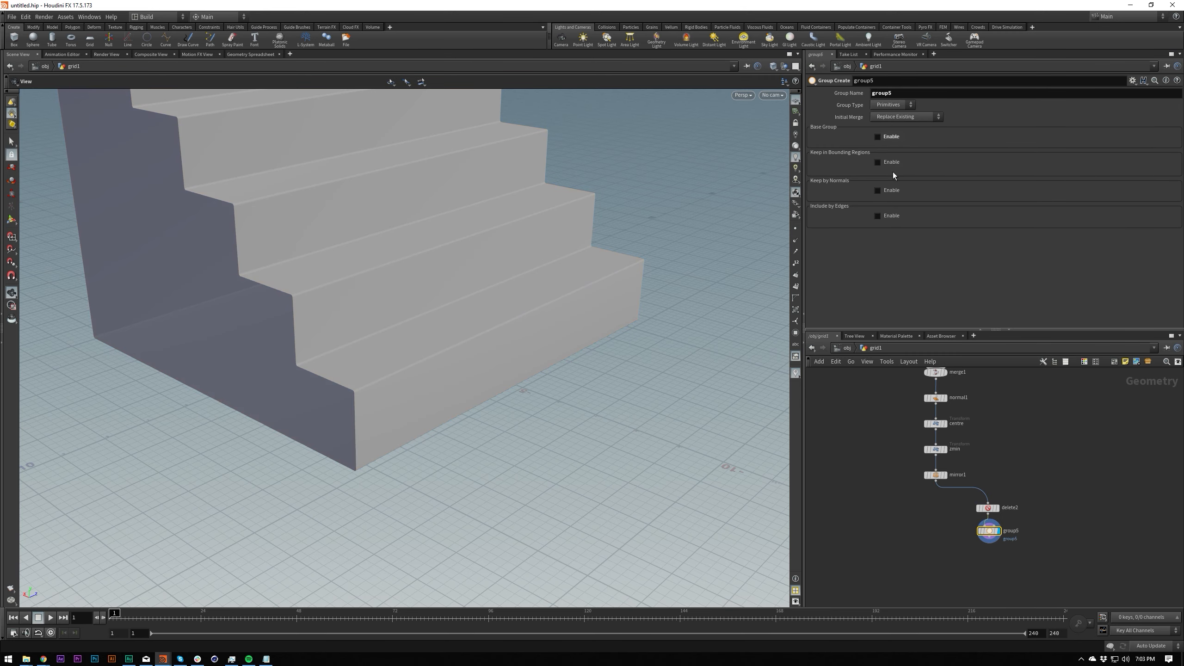
left_click(878, 190)
left_click(1003, 225)
type("0")
key("Return")
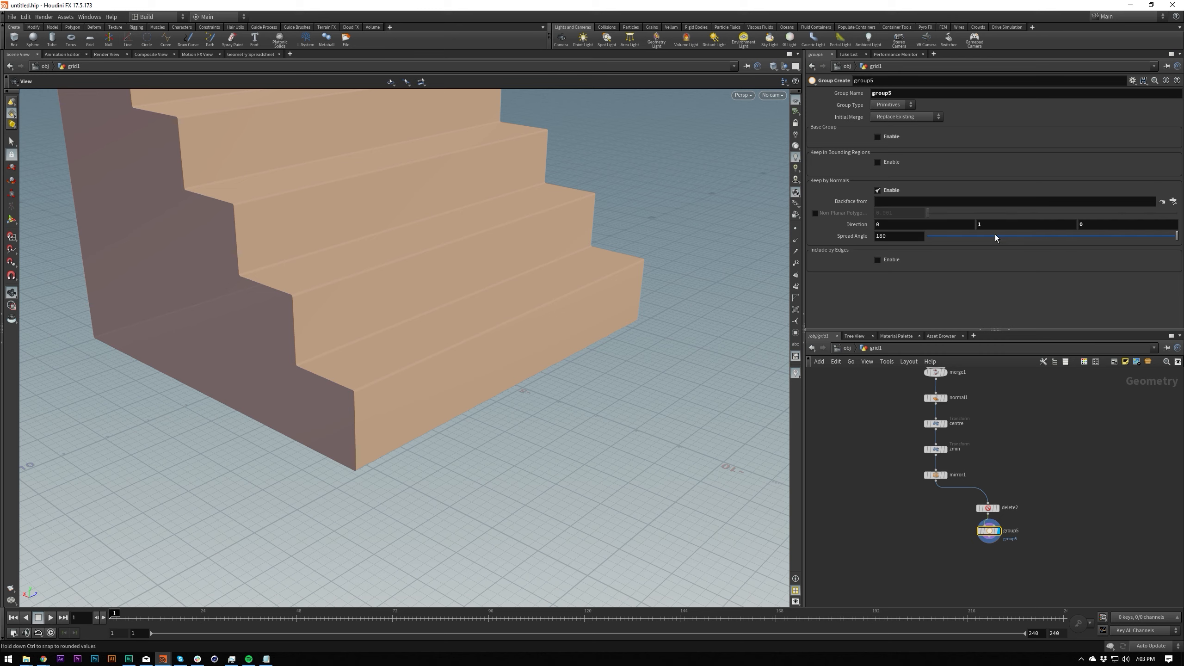
left_click_drag(997, 237, 927, 237)
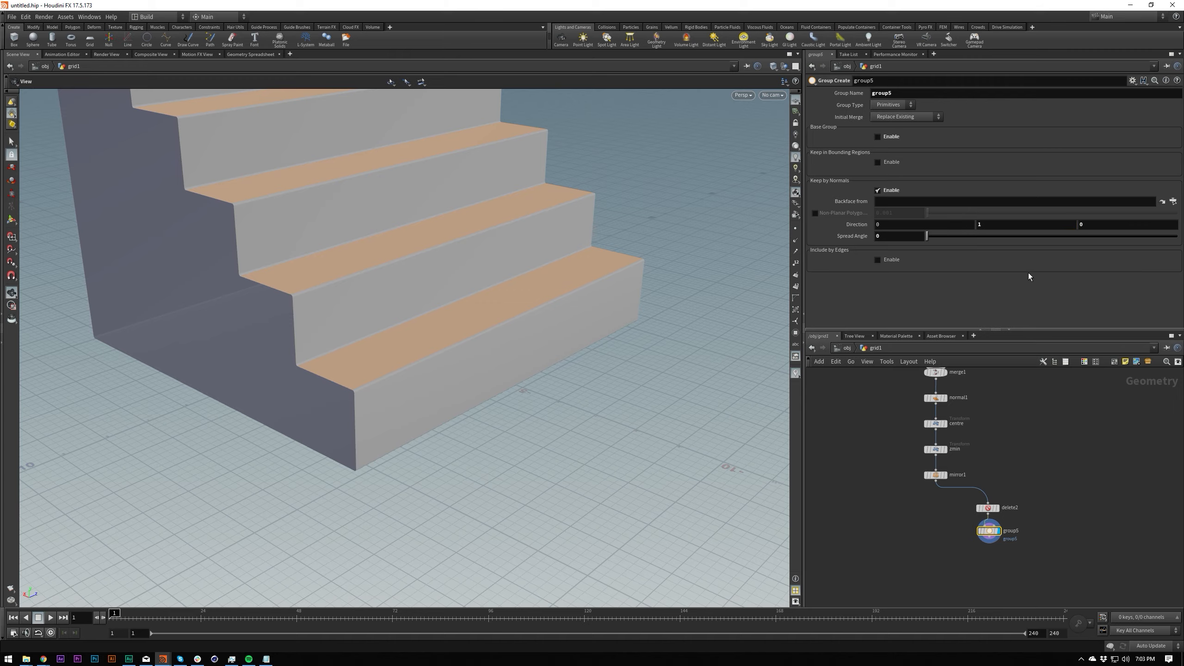
scroll(585, 322, "up", 3)
middle_click_drag(584, 323, 604, 394)
scroll(484, 391, "down", 5)
left_click_drag(560, 328, 513, 448)
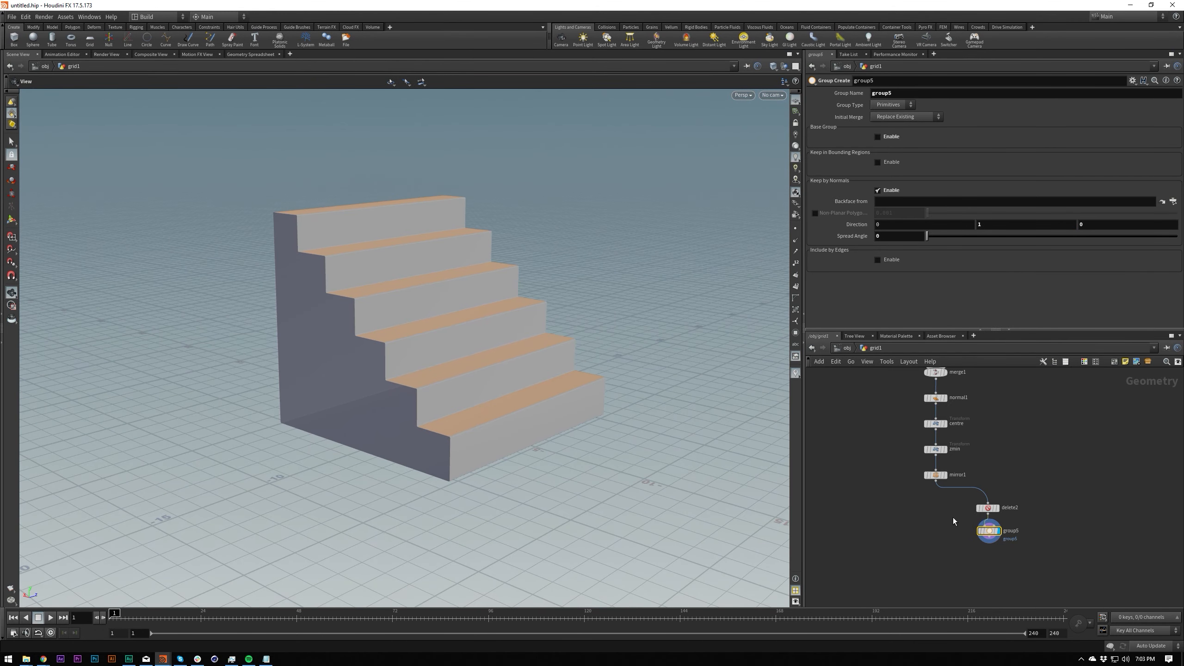
Step: Add and display a Delete node below group5, with its group set to 2
scroll(1002, 515, "up", 3)
key("Tab")
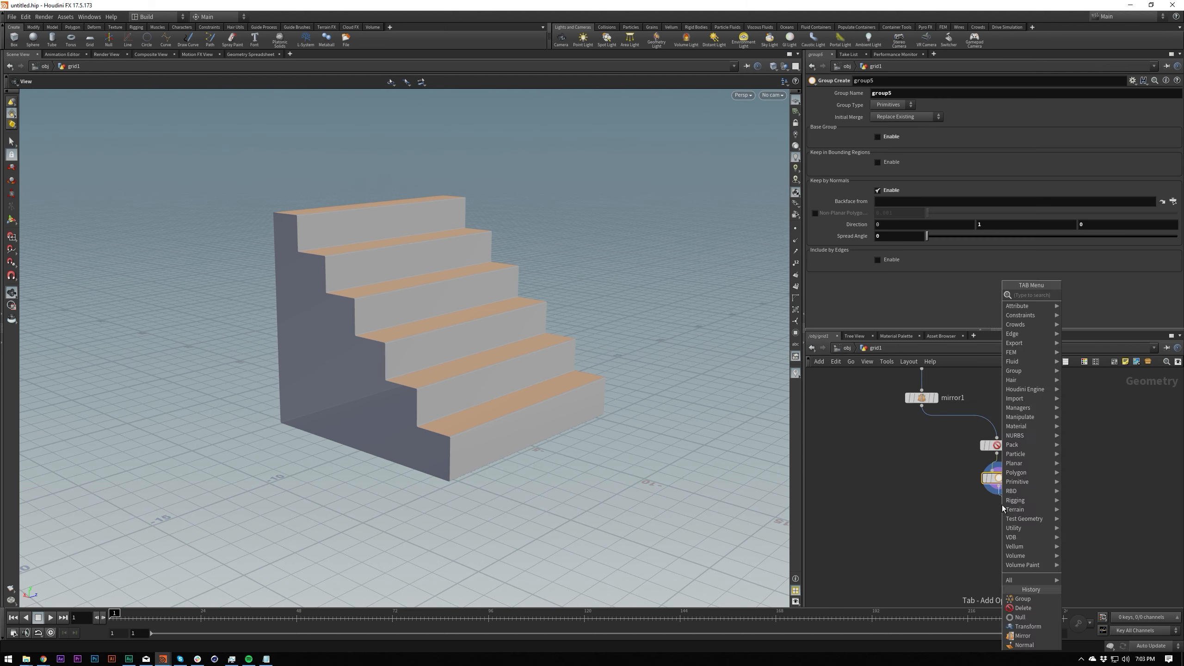
type("delete")
key("Return")
left_click(1001, 511)
left_click(907, 97)
type("2")
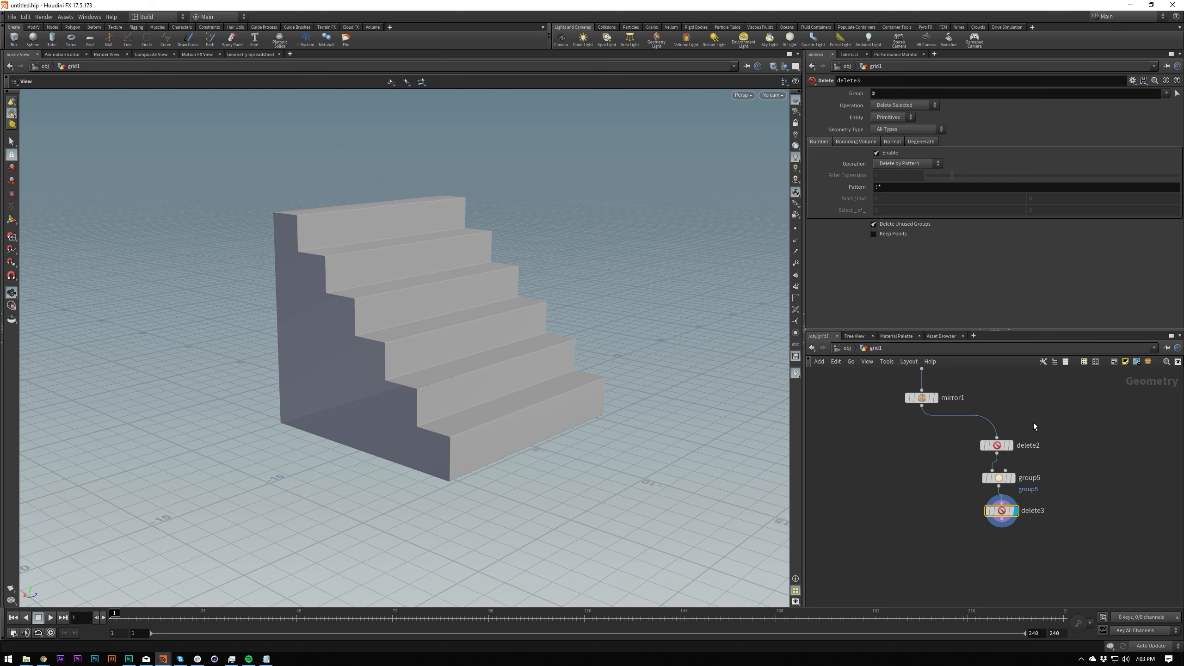
left_click_drag(989, 510, 985, 517)
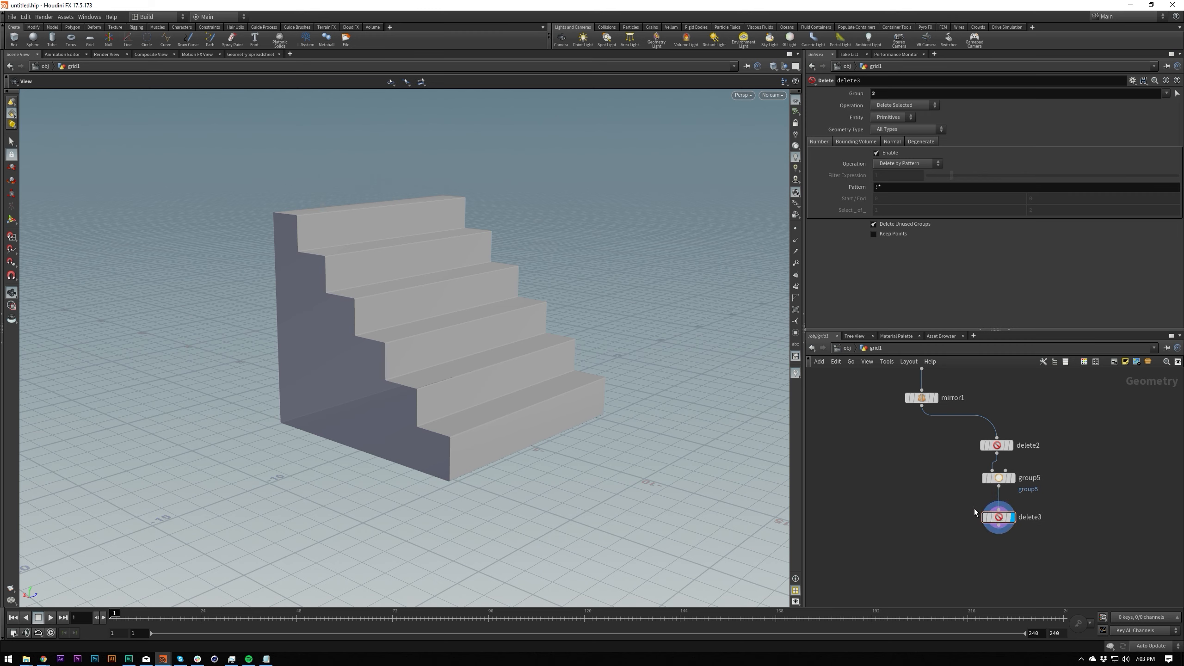
Step: Insert a Delete node between group5 and delete3, targeting group5 with the operation Delete Non-Selected
key("Tab")
type("delete")
key("Return")
left_click(1000, 502)
left_click(1167, 93)
left_click(1155, 111)
left_click(904, 106)
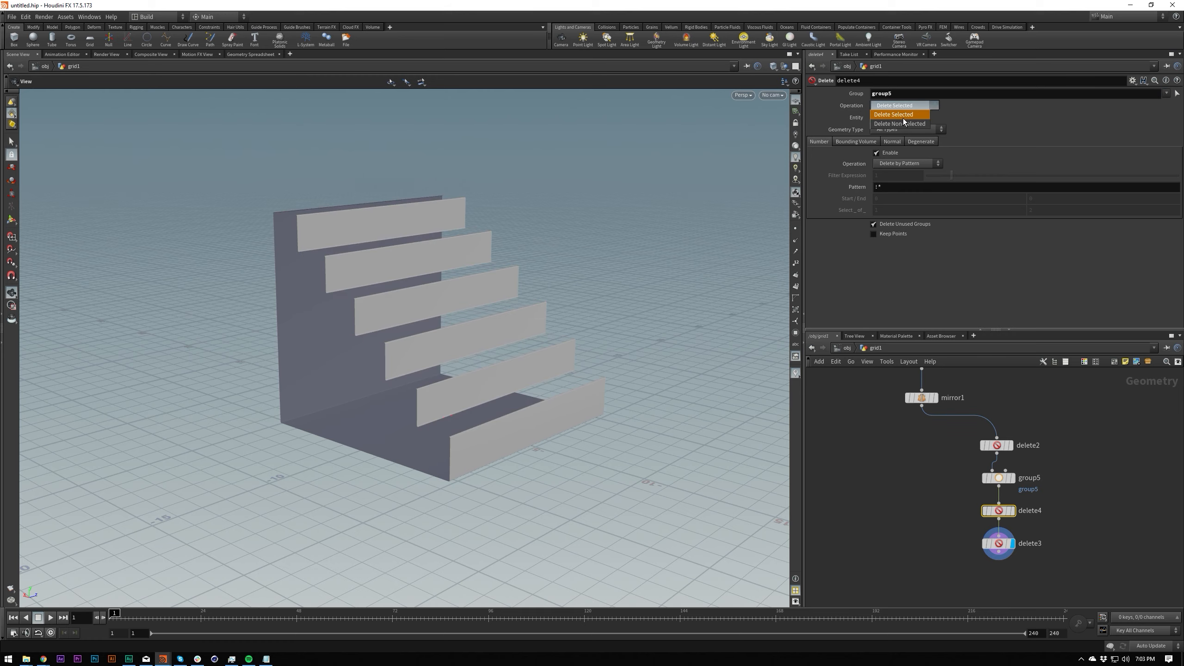
left_click(904, 123)
Step: Display group5, delete4 and delete3 in turn to compare the isolated tread faces
left_click_drag(454, 315, 582, 387)
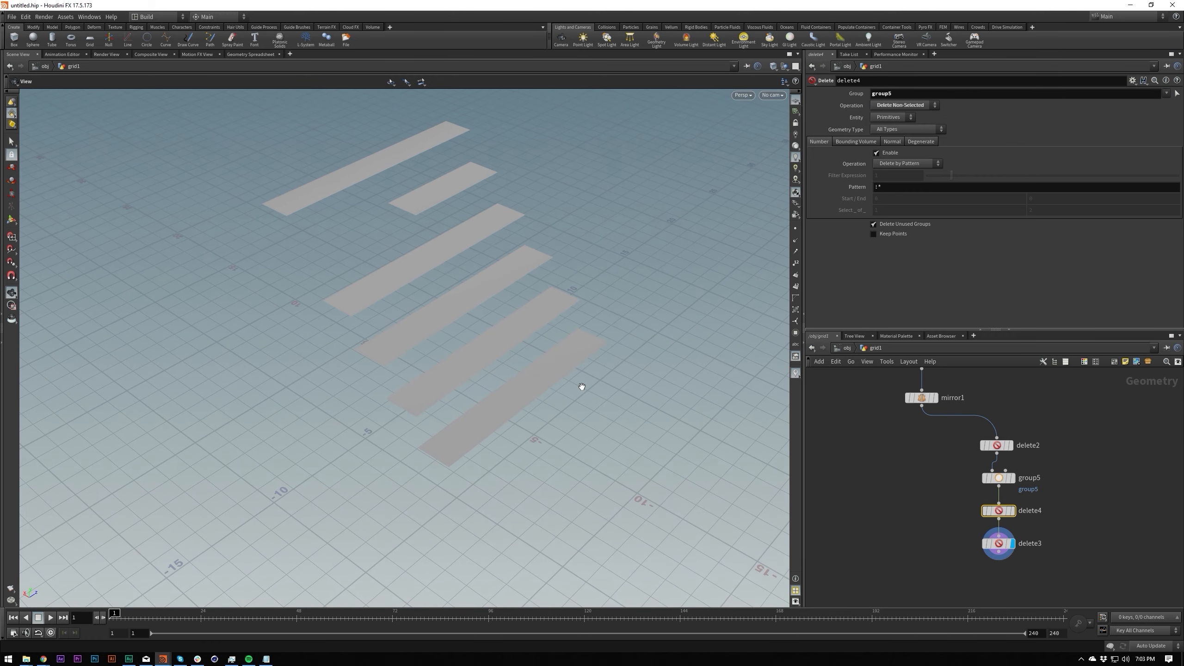
key("r")
key("Up")
key("r")
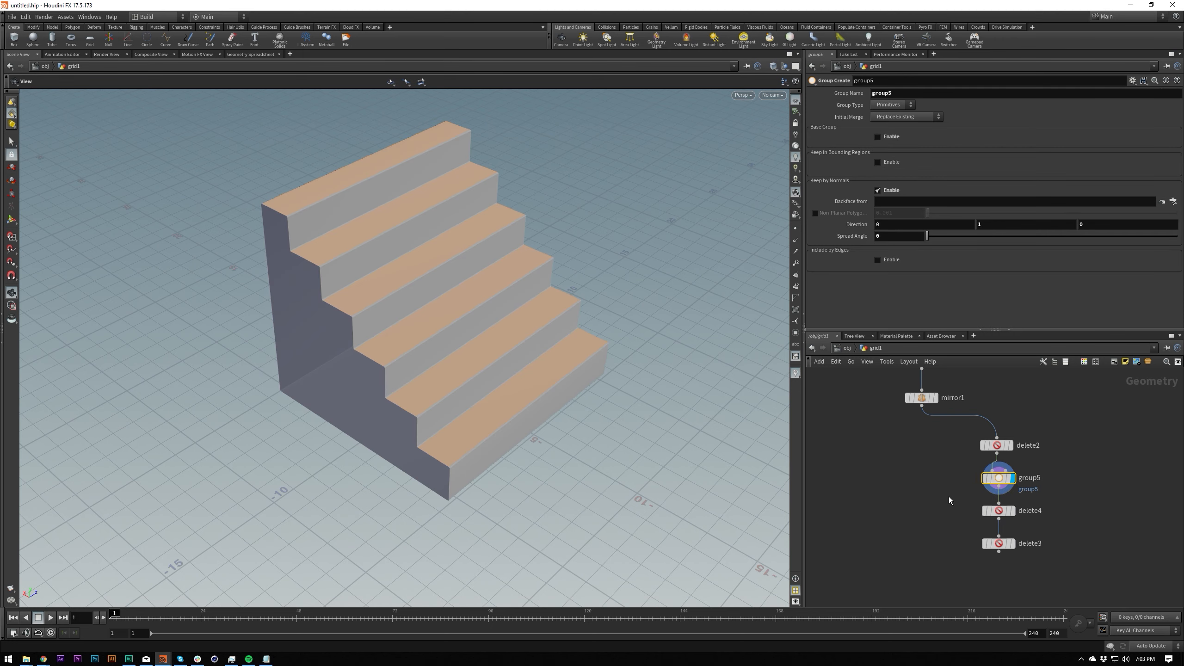
key("Down")
key("r")
key("Down")
key("r")
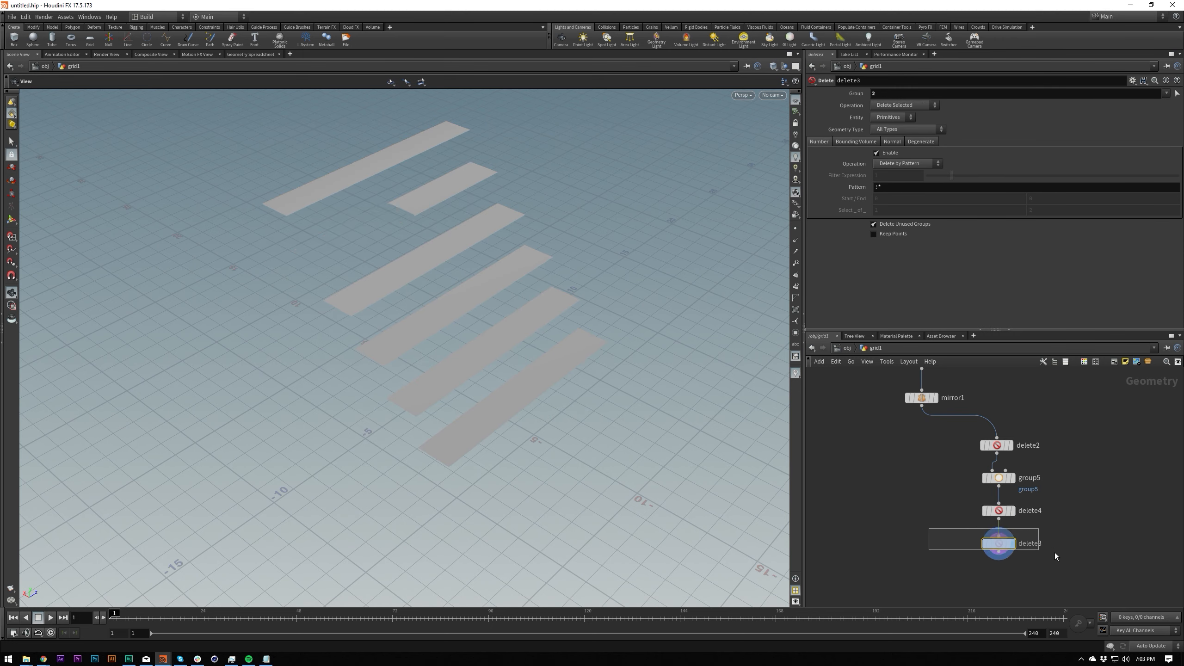
Step: Switch the viewport to Flat Wire Shaded and examine the edges of the isolated treads
key("Tab")
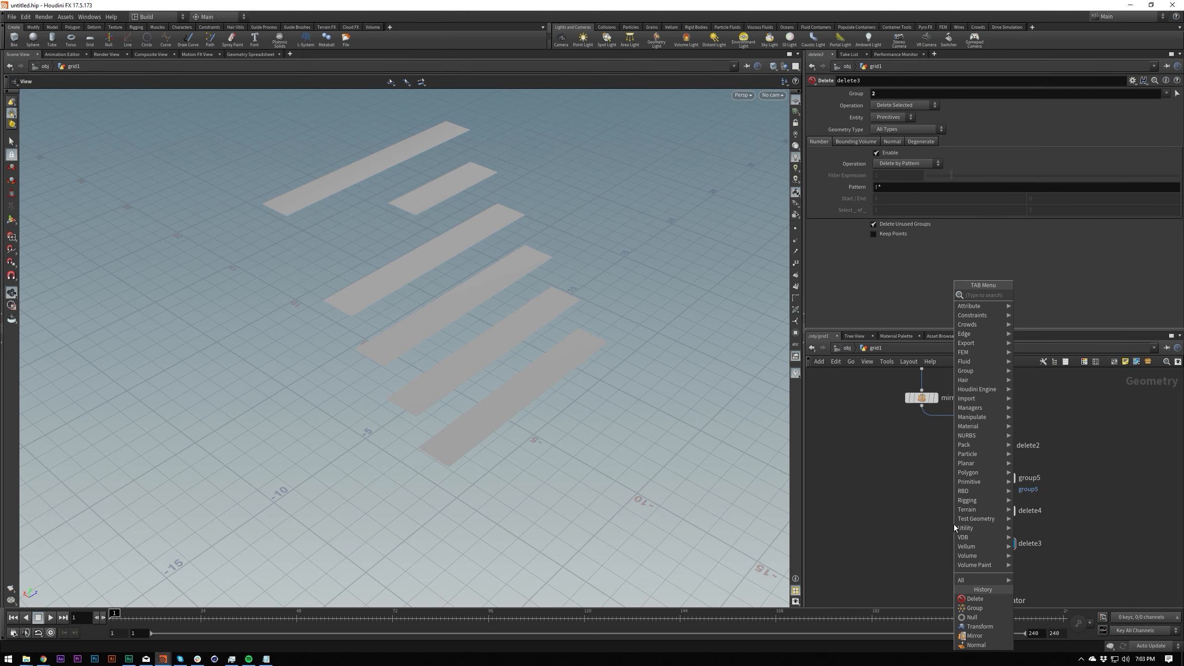
key("Escape")
key("v")
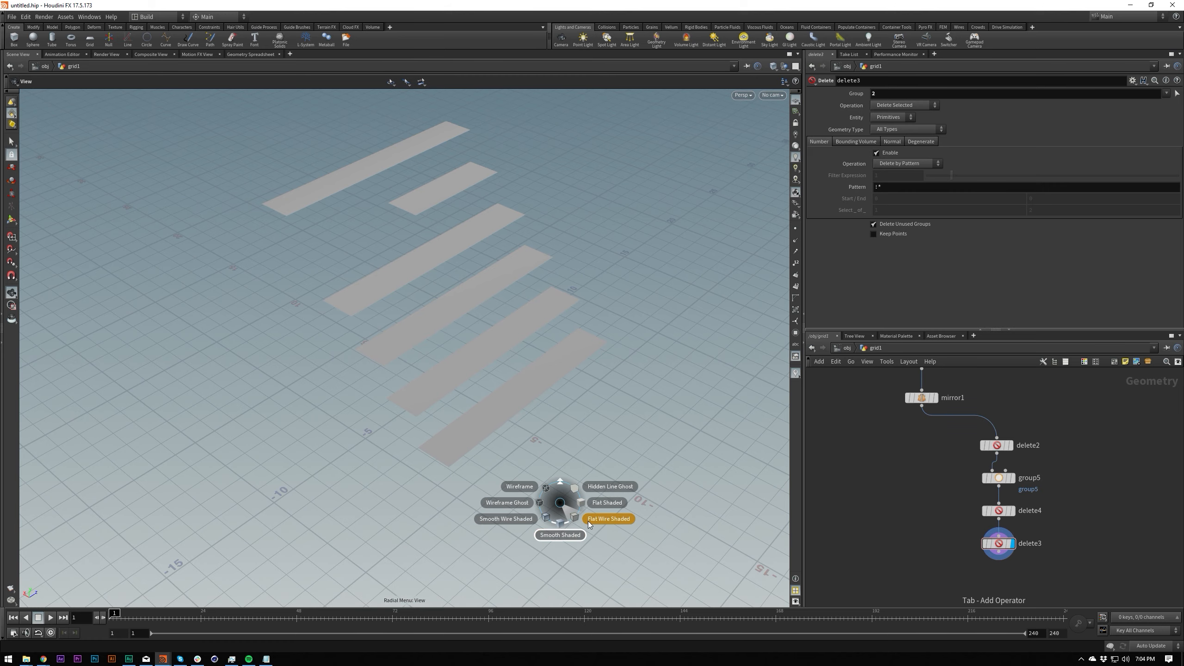
left_click(590, 522)
left_click_drag(545, 455, 432, 391)
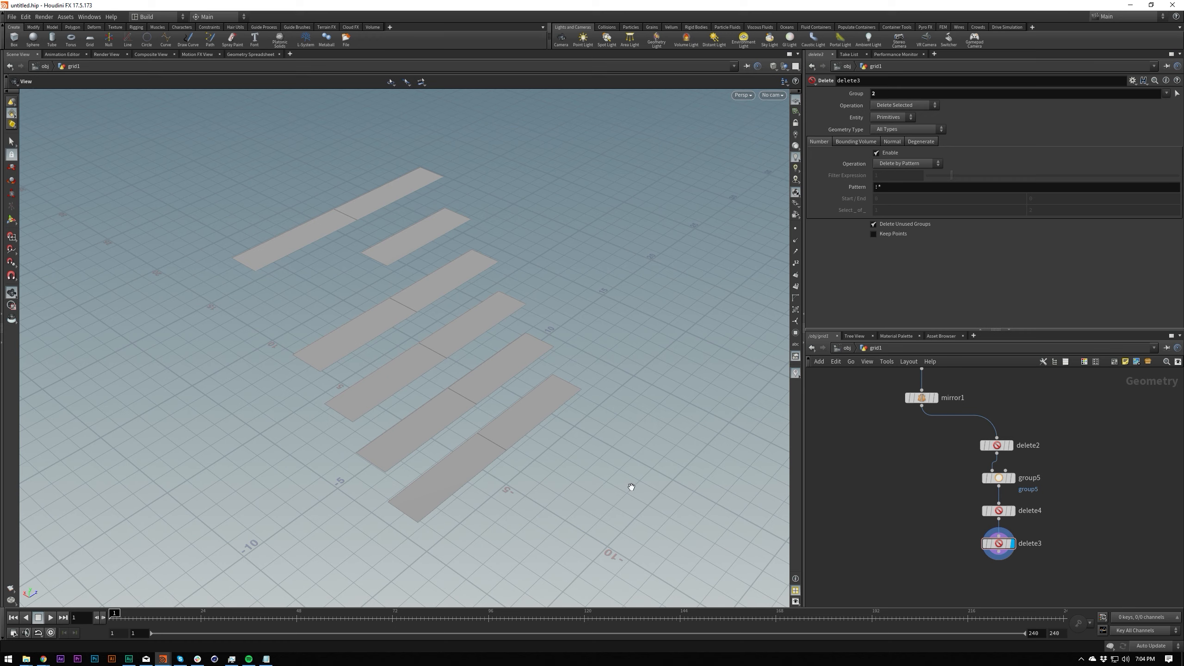
Step: Insert a Divide node between delete2 and group5, display group5, and enable Remove Shared Edges on the Divide node
key("Tab")
type("divide")
key("Return")
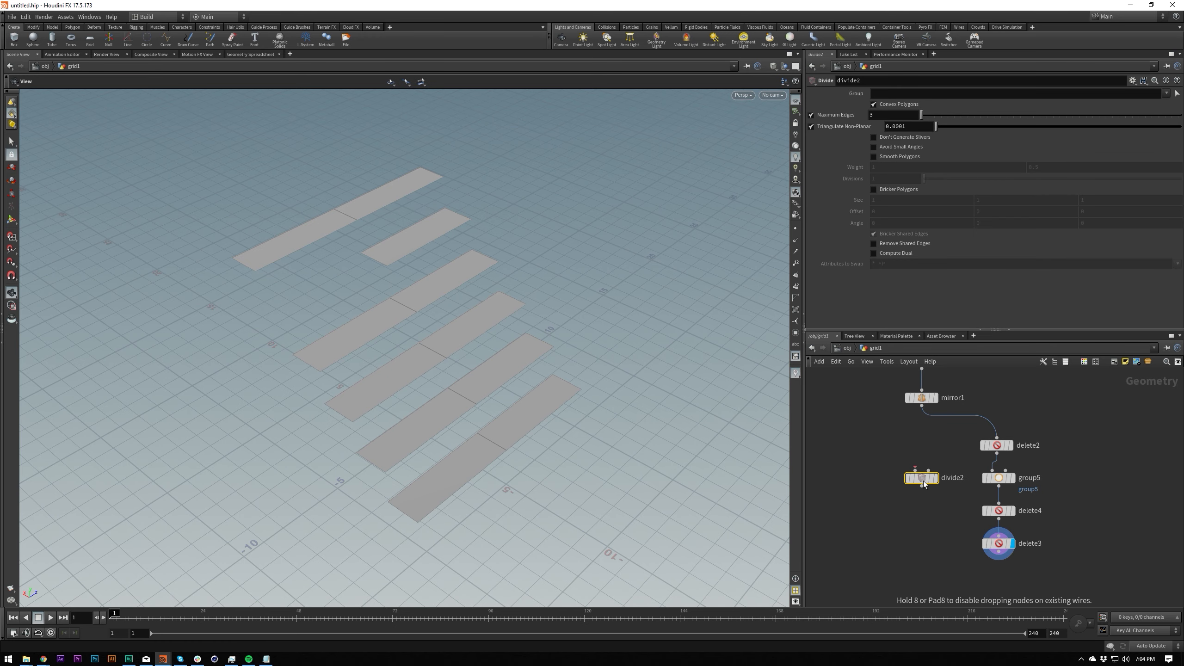
left_click(1058, 502)
left_click(999, 478)
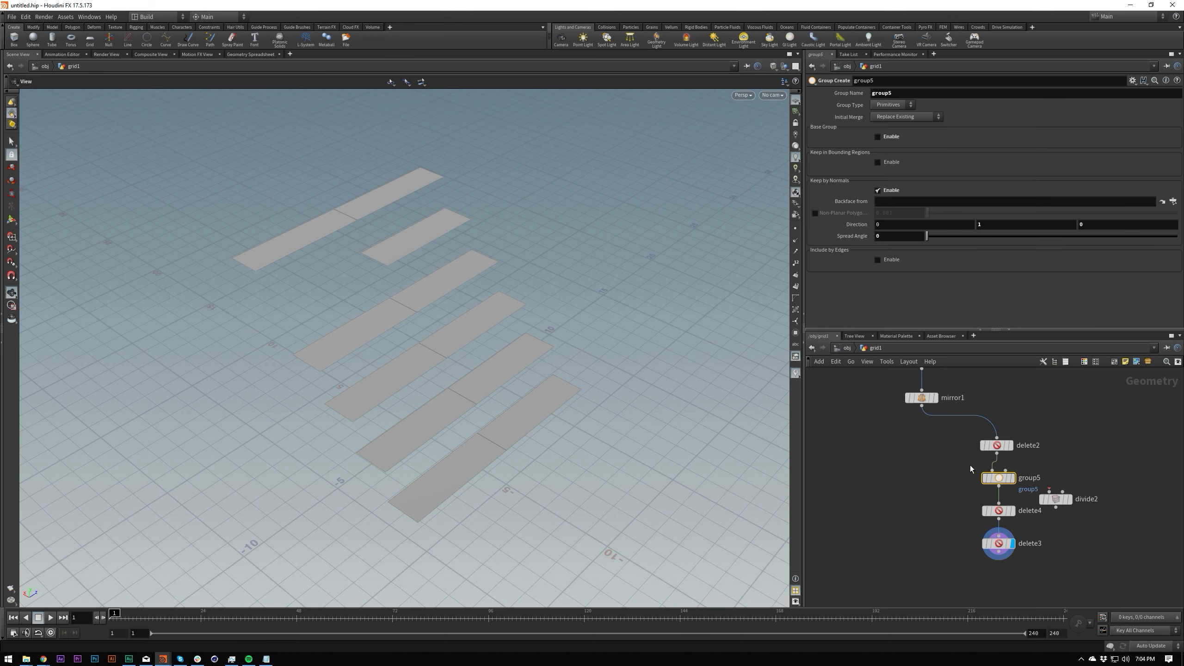
left_click(1013, 478)
left_click_drag(1056, 499, 1001, 485)
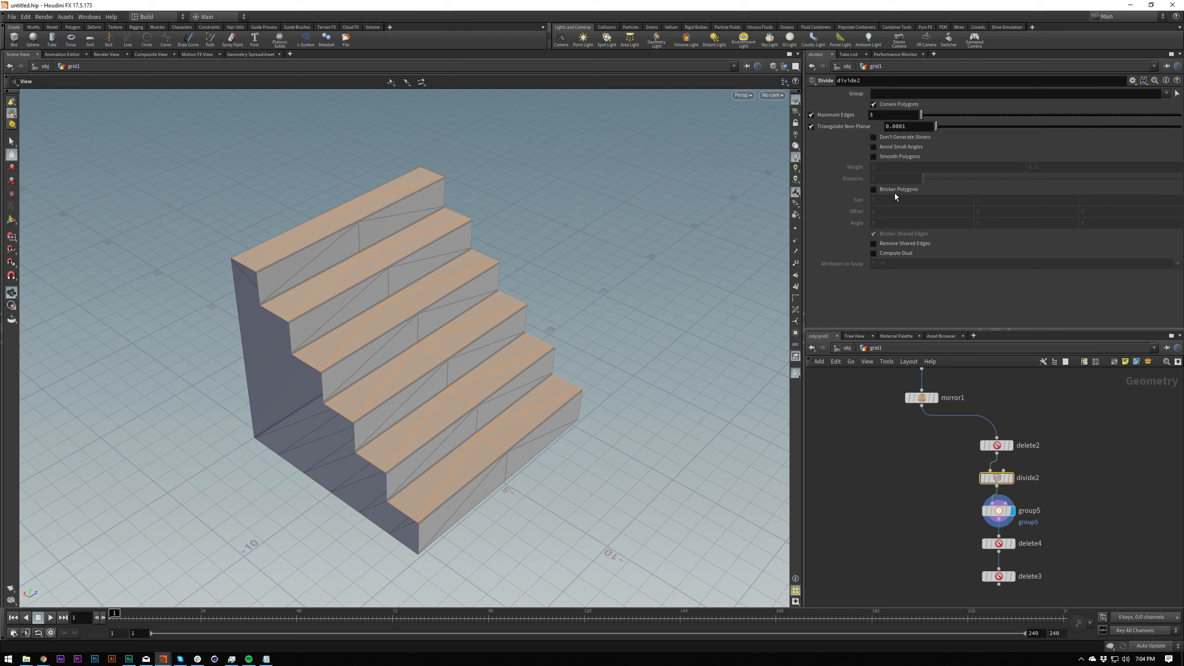
left_click(894, 245)
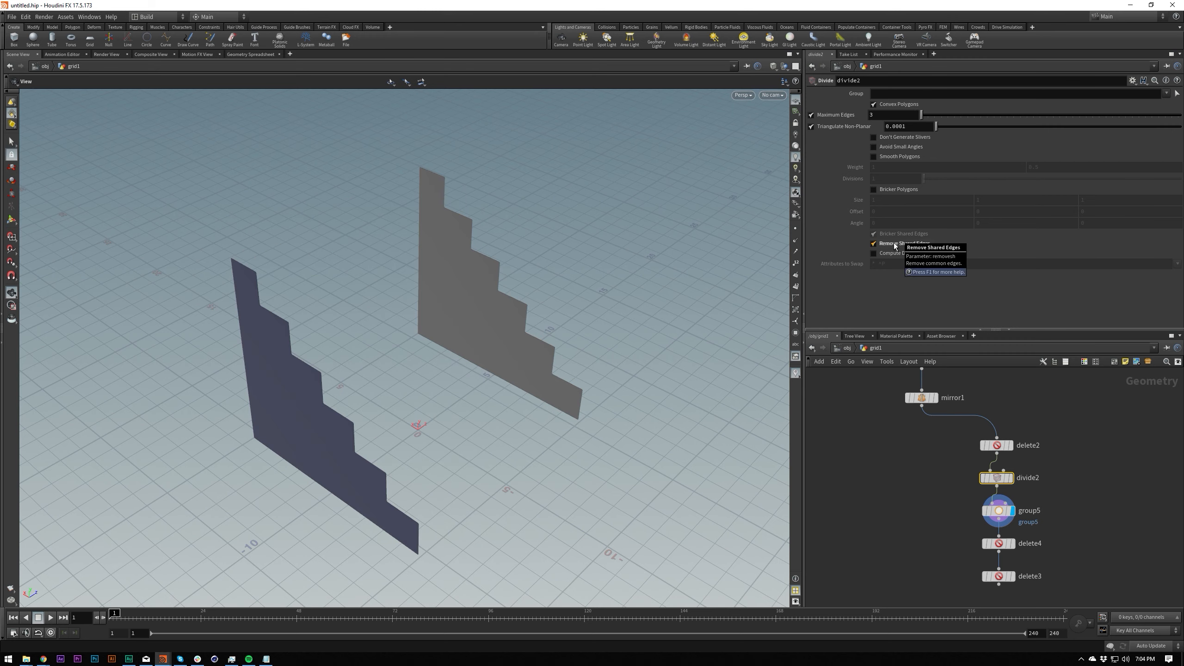
Step: Move the divide2 node between delete4 and delete3, display it, and enable its Remove Shared Edges option
left_click(895, 245)
left_click_drag(990, 423, 994, 550)
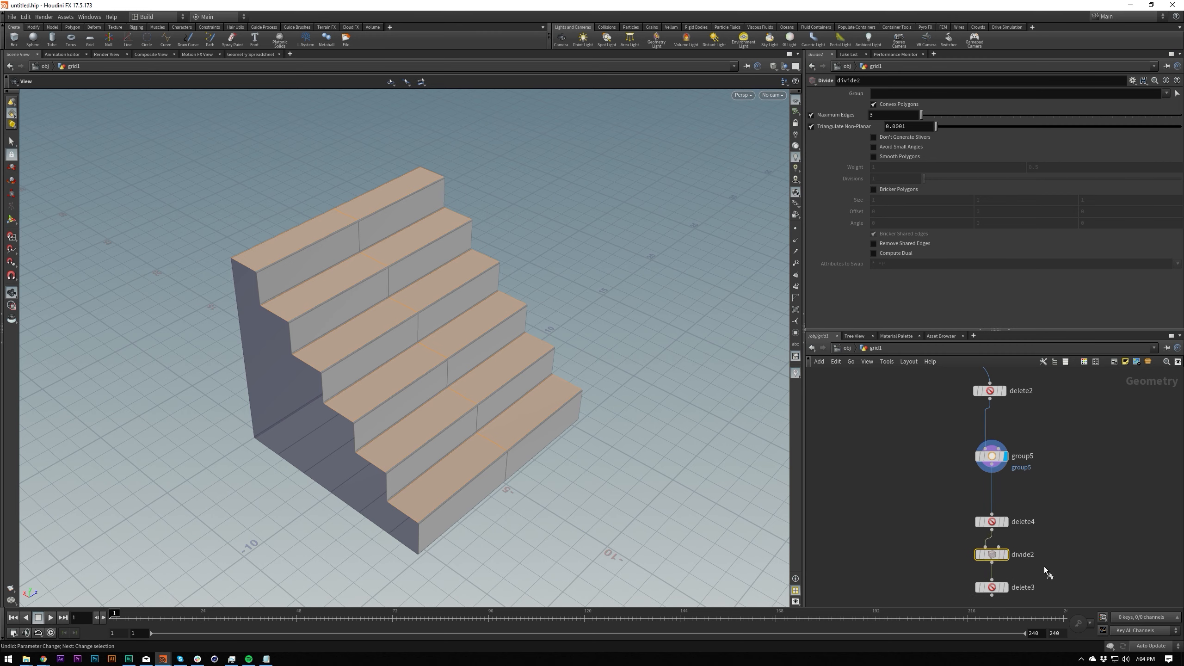
key("r")
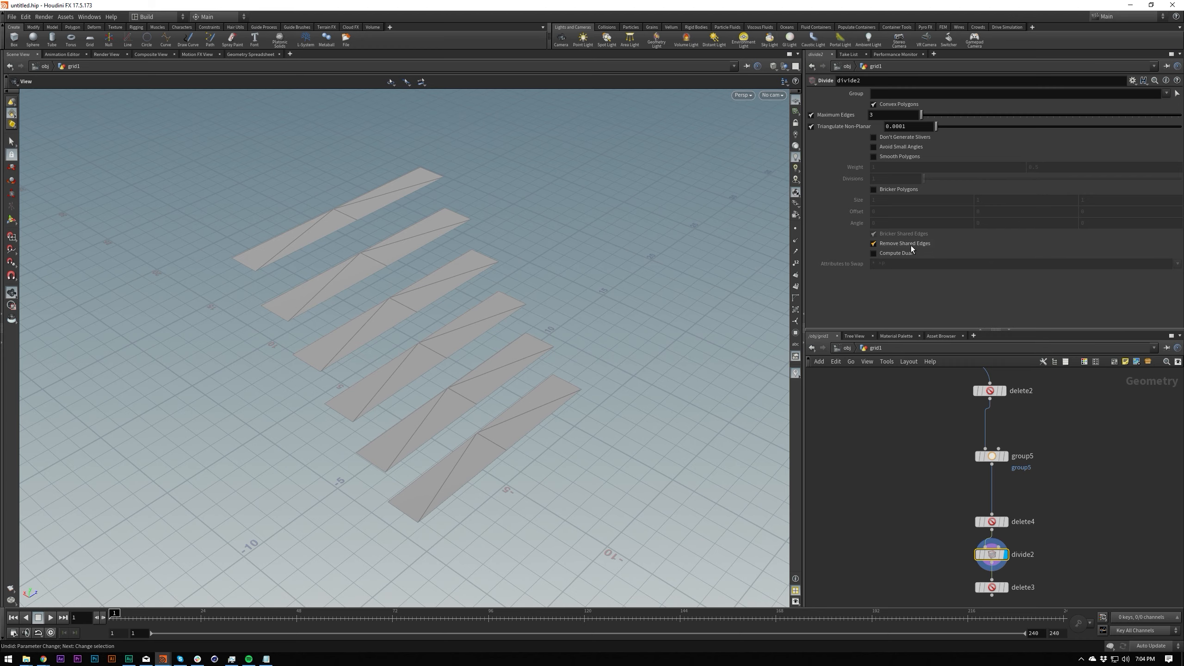
left_click_drag(480, 280, 457, 246)
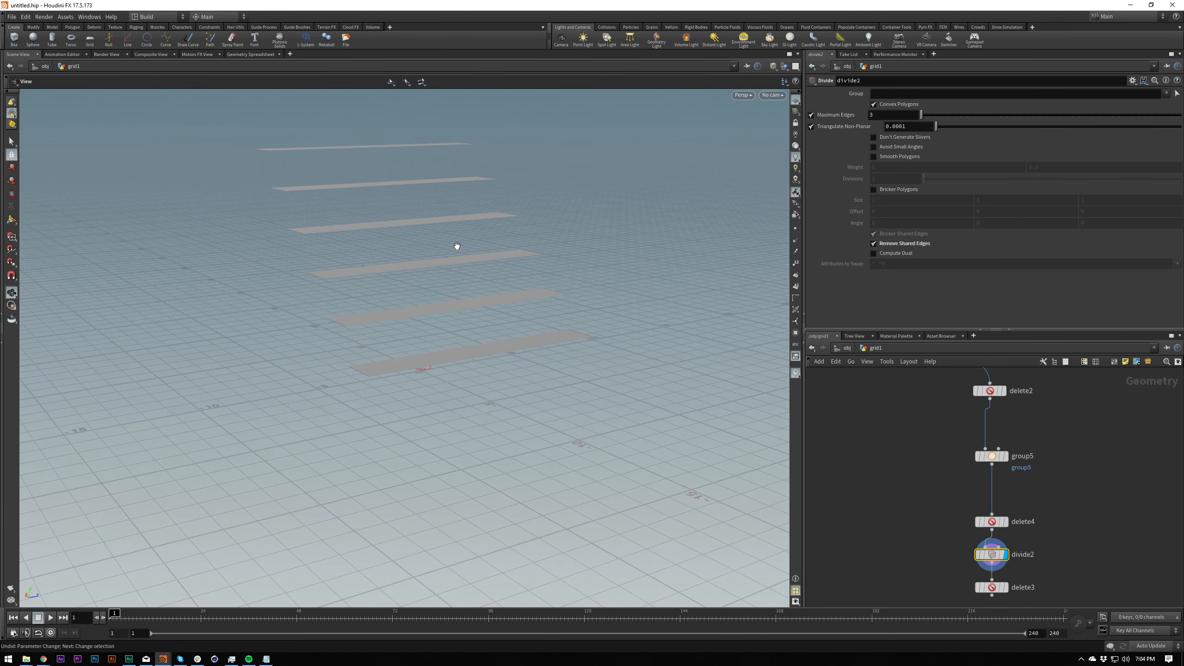
Step: Lay out all nodes automatically and shift the chain from delete2 to delete3 sideways into its own branch beside mirror1
key("l")
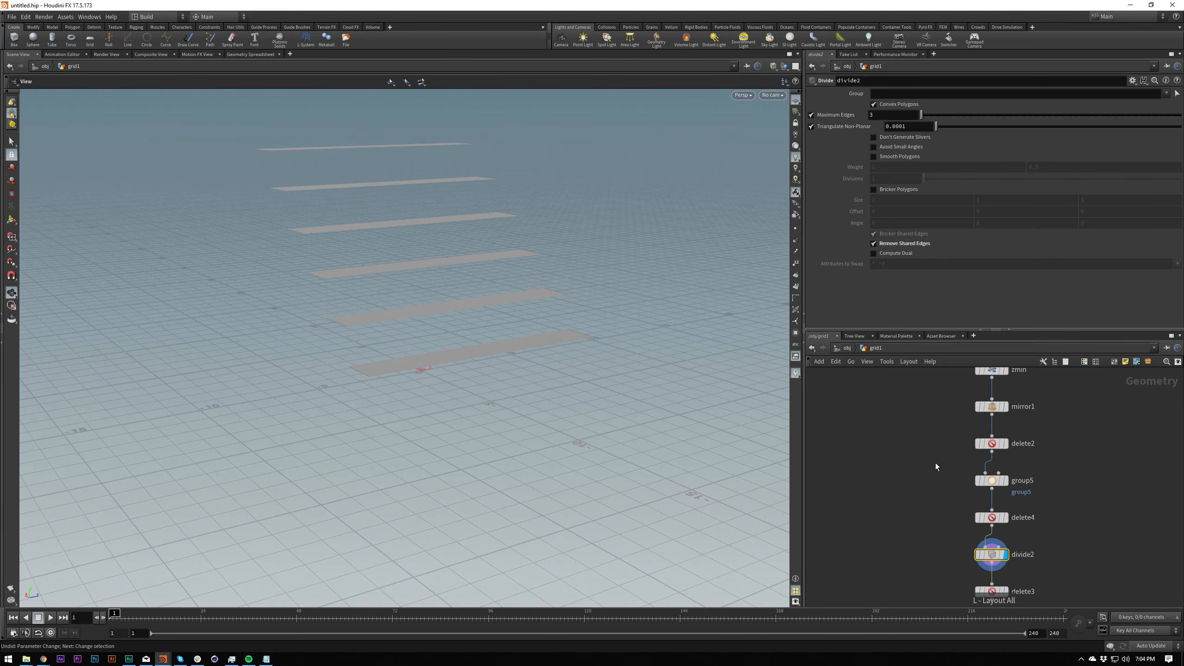
scroll(940, 512, "down", 4)
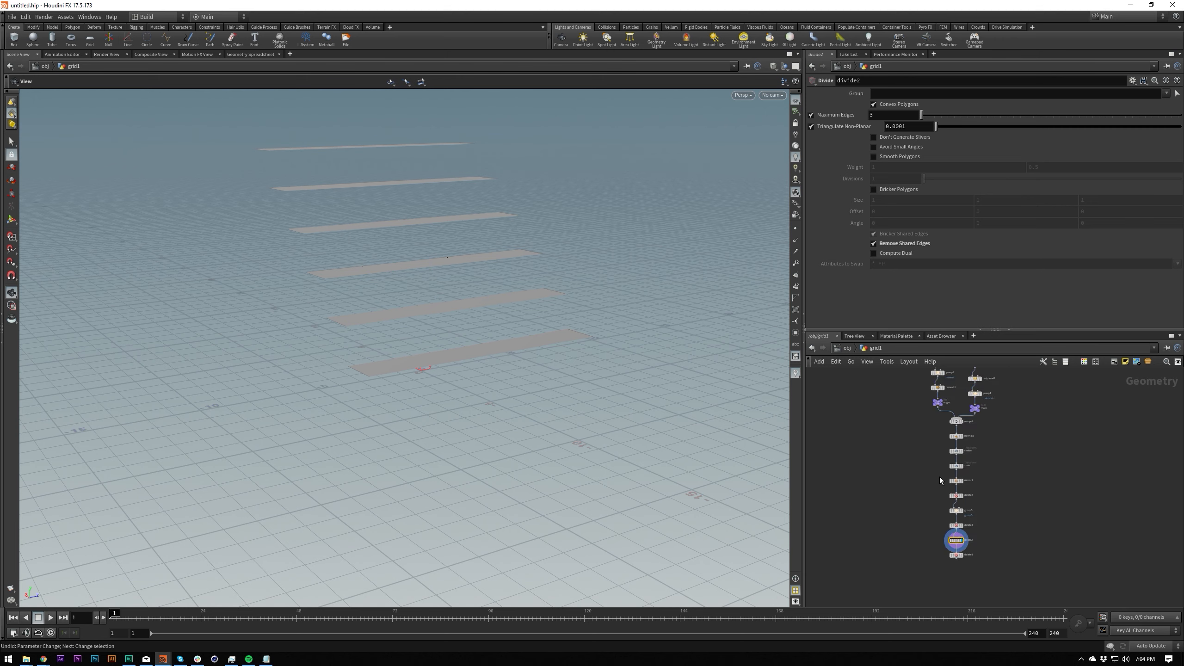
scroll(940, 480, "up", 3)
left_click_drag(913, 493, 977, 595)
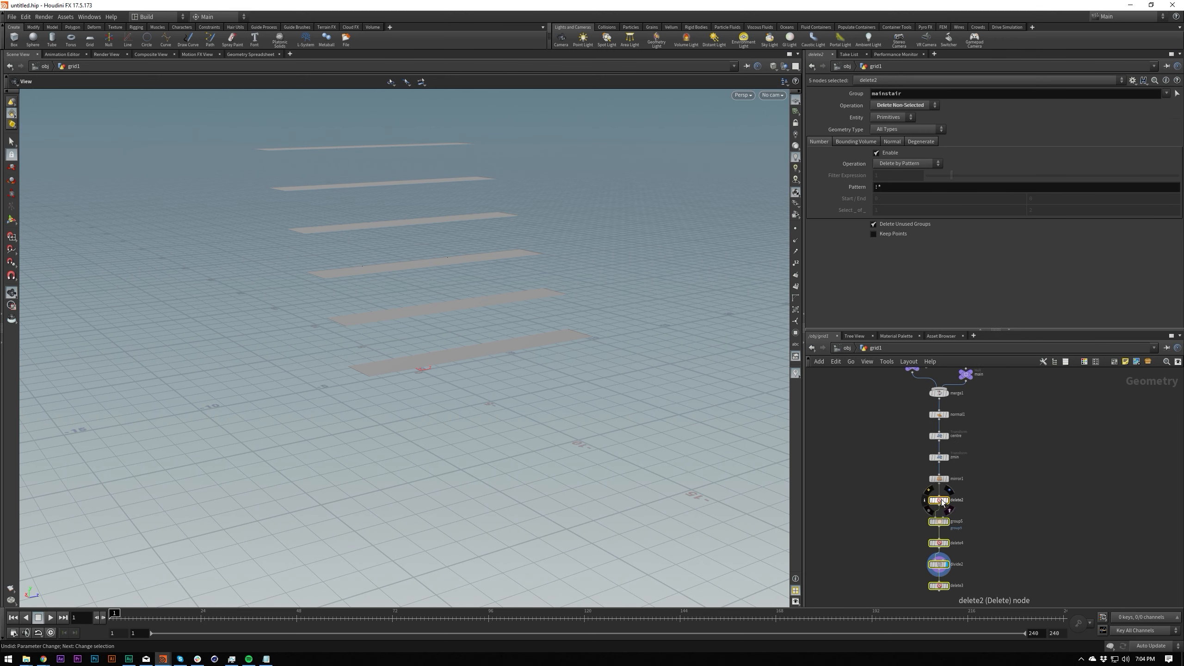
left_click_drag(942, 502, 986, 500)
left_click(940, 518)
middle_click_drag(940, 518, 914, 487)
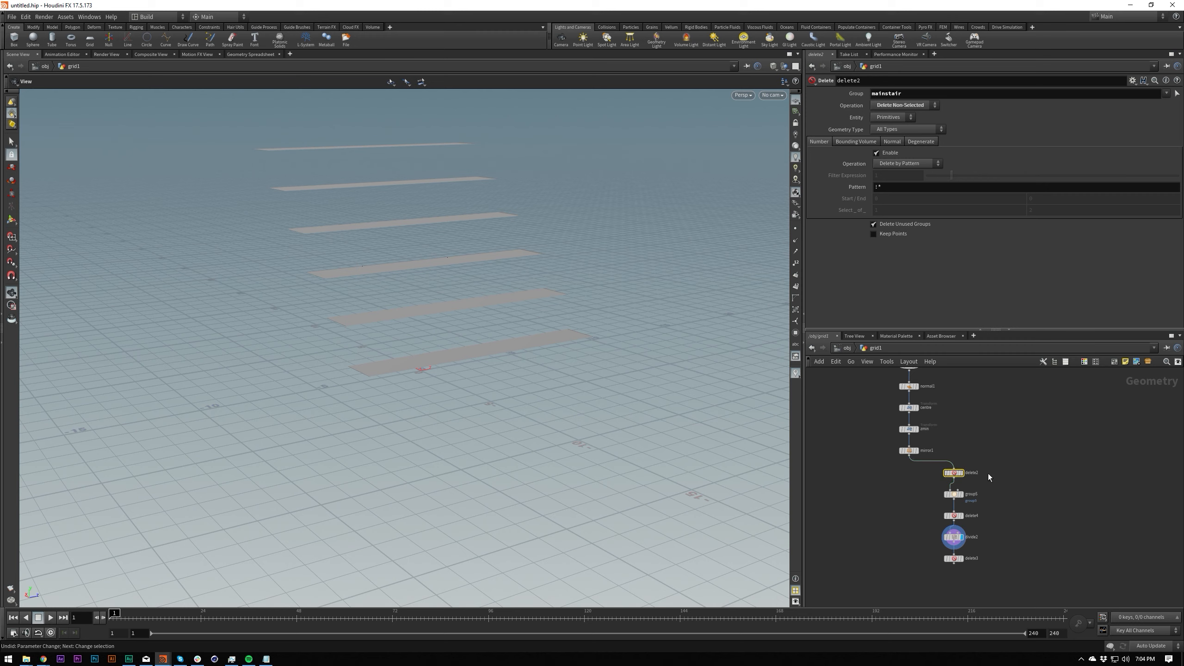
Step: Display delete2, group5, delete4 and divide2 in turn and examine the merged tread faces up close
key("r")
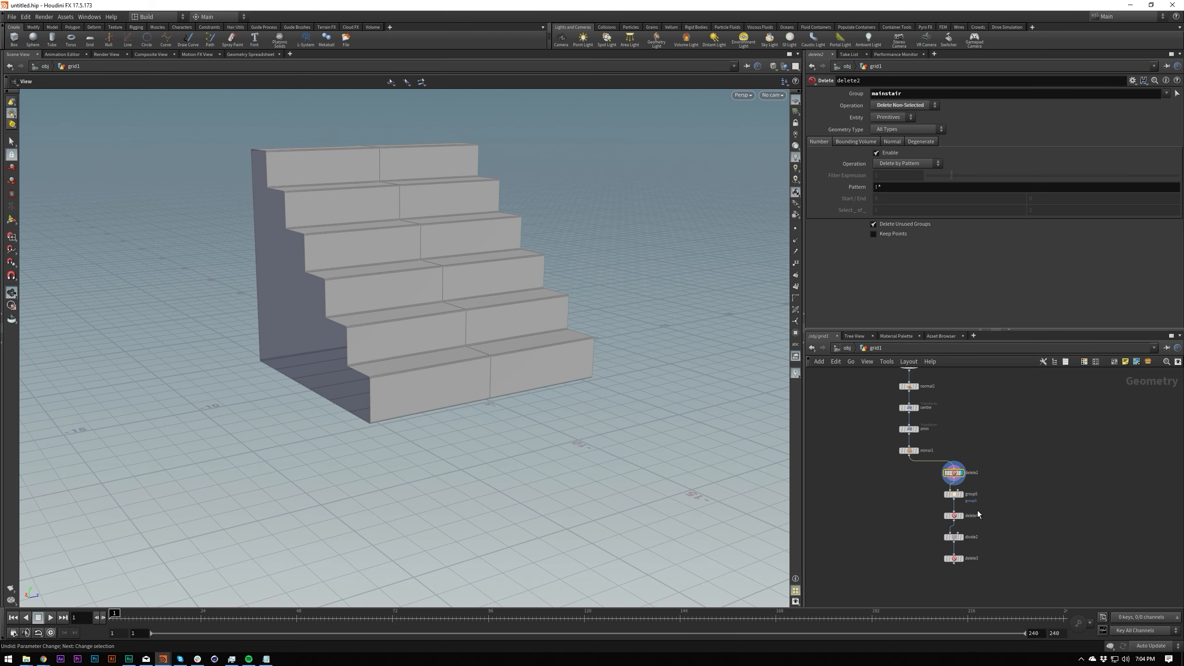
middle_click_drag(978, 514, 975, 579)
left_click(921, 388)
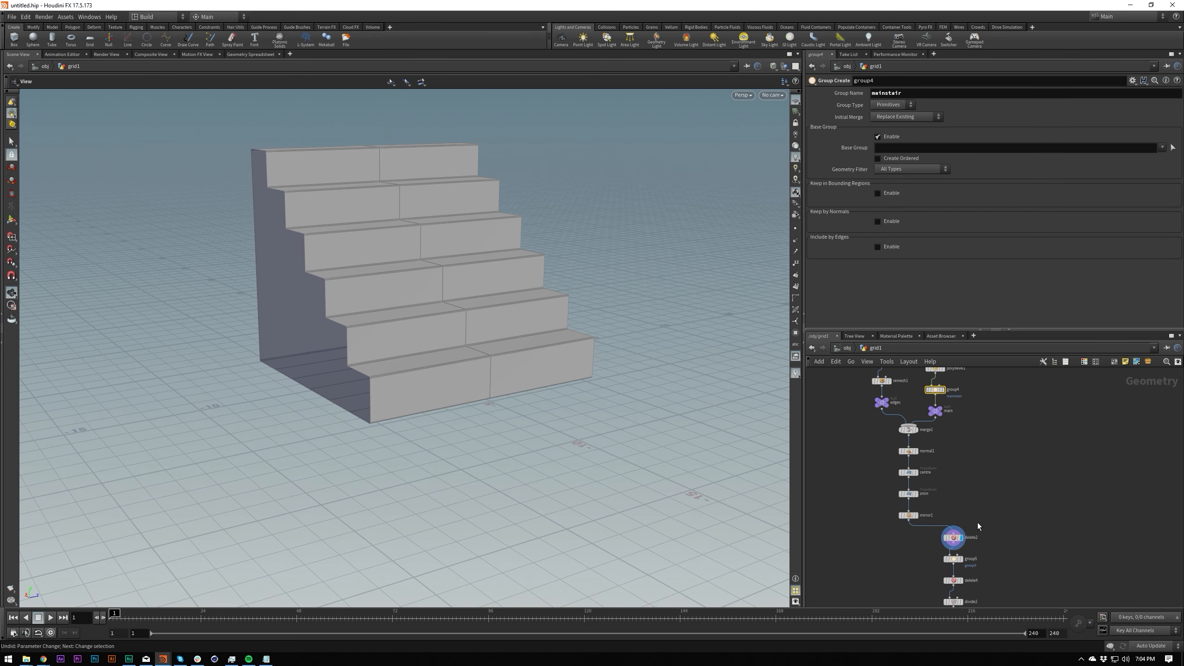
left_click(950, 558)
key("r")
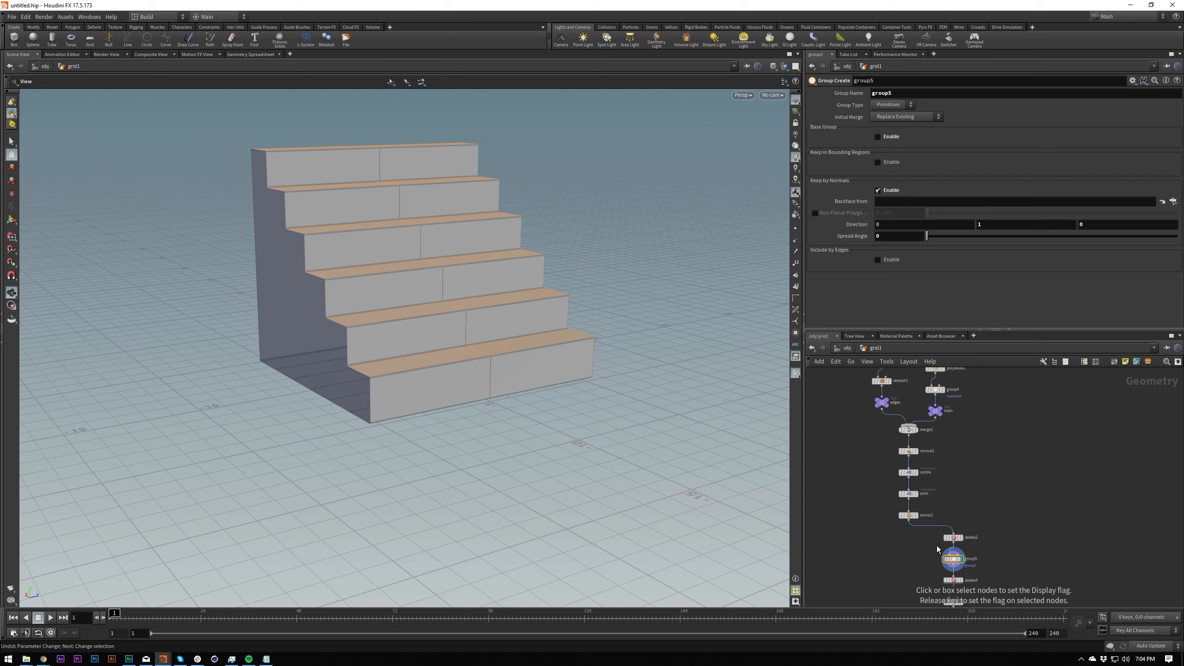
key("Down")
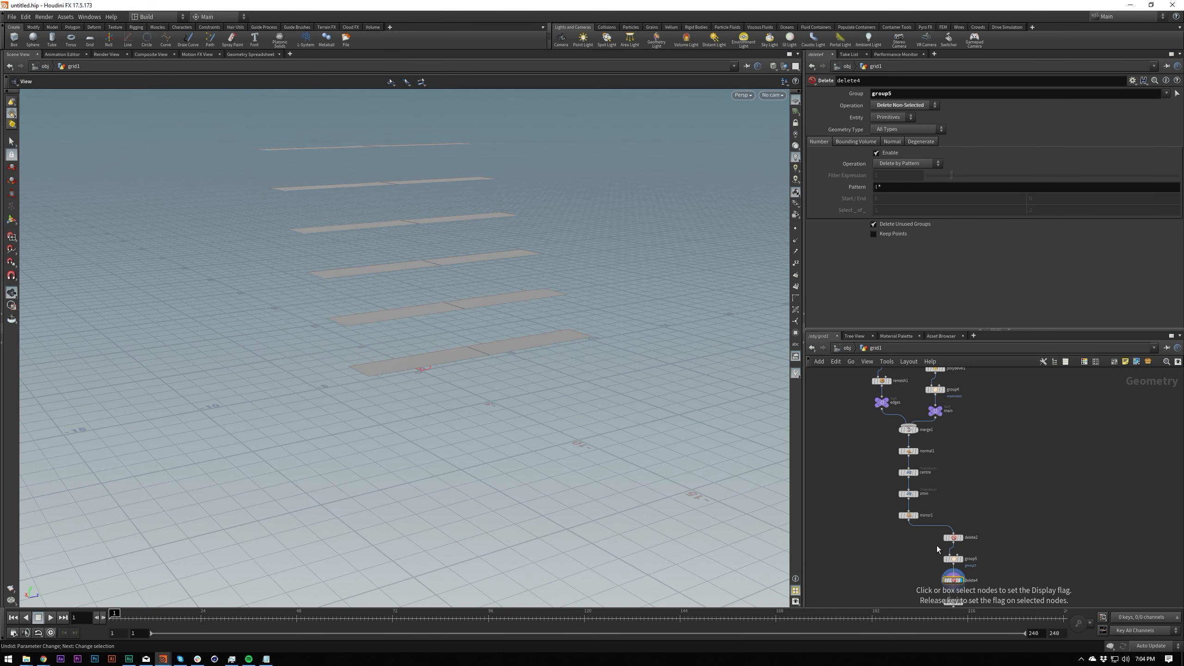
key("Down")
key("h")
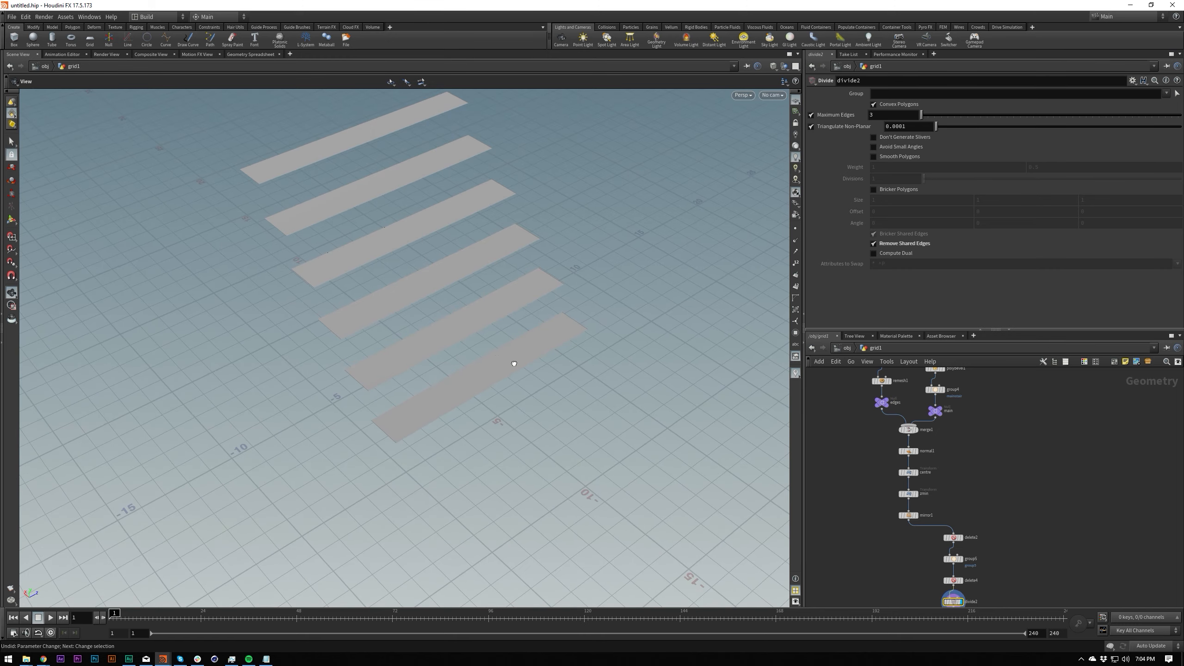
scroll(466, 258, "up", 3)
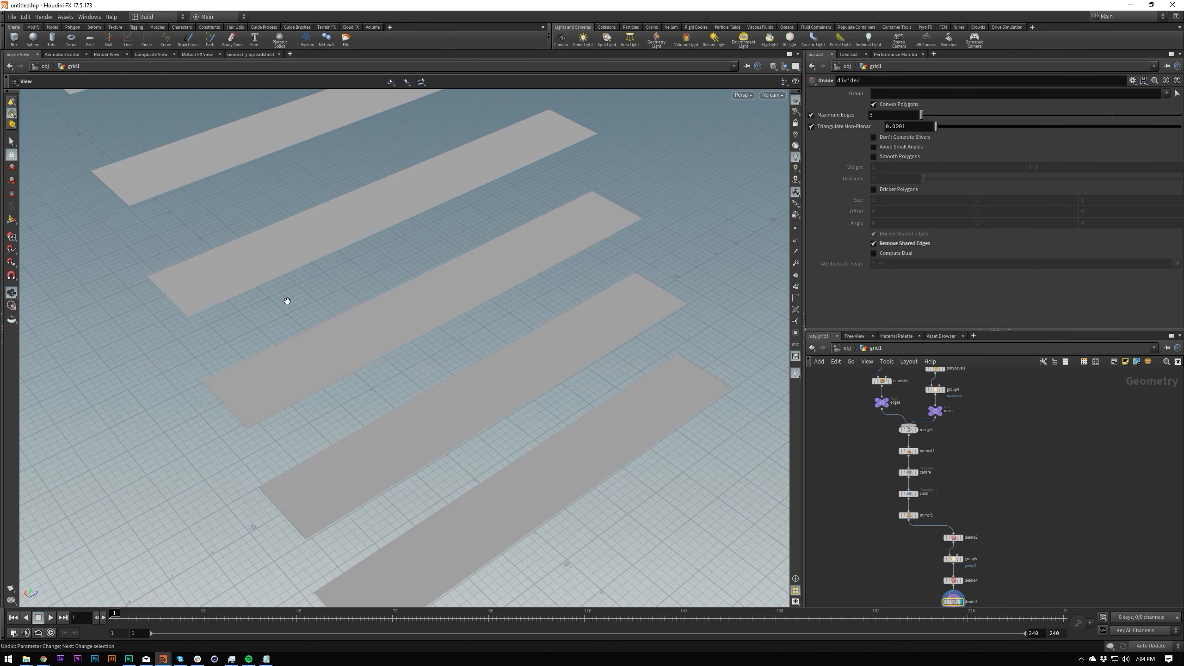
scroll(354, 371, "down", 5)
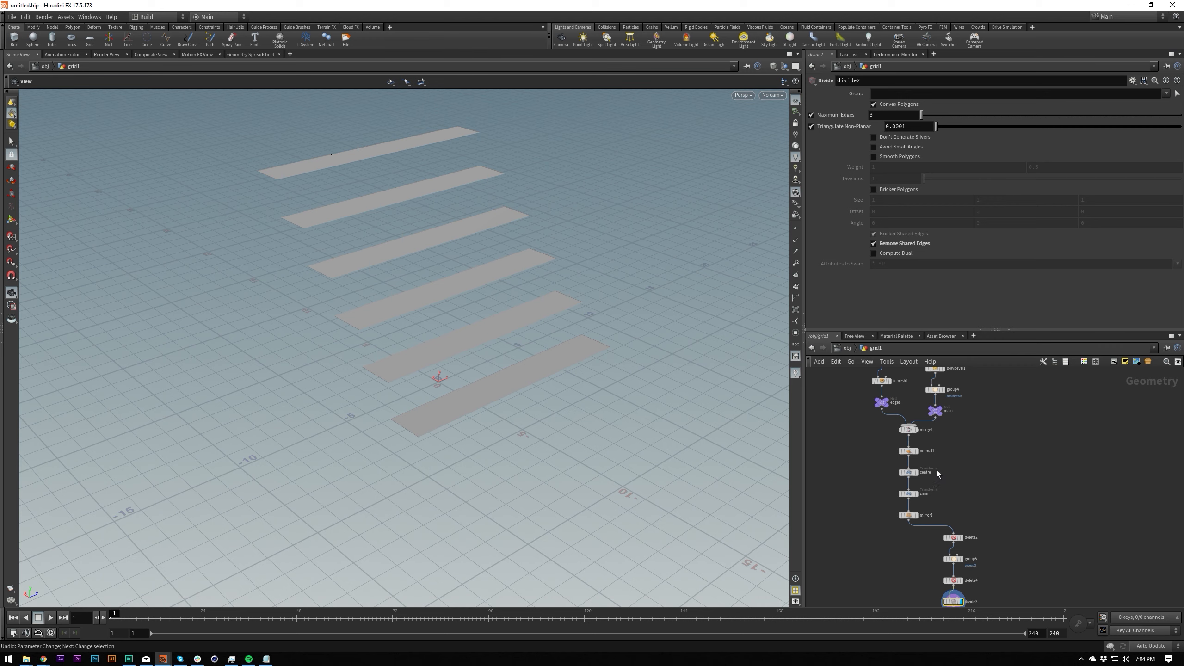
key("f")
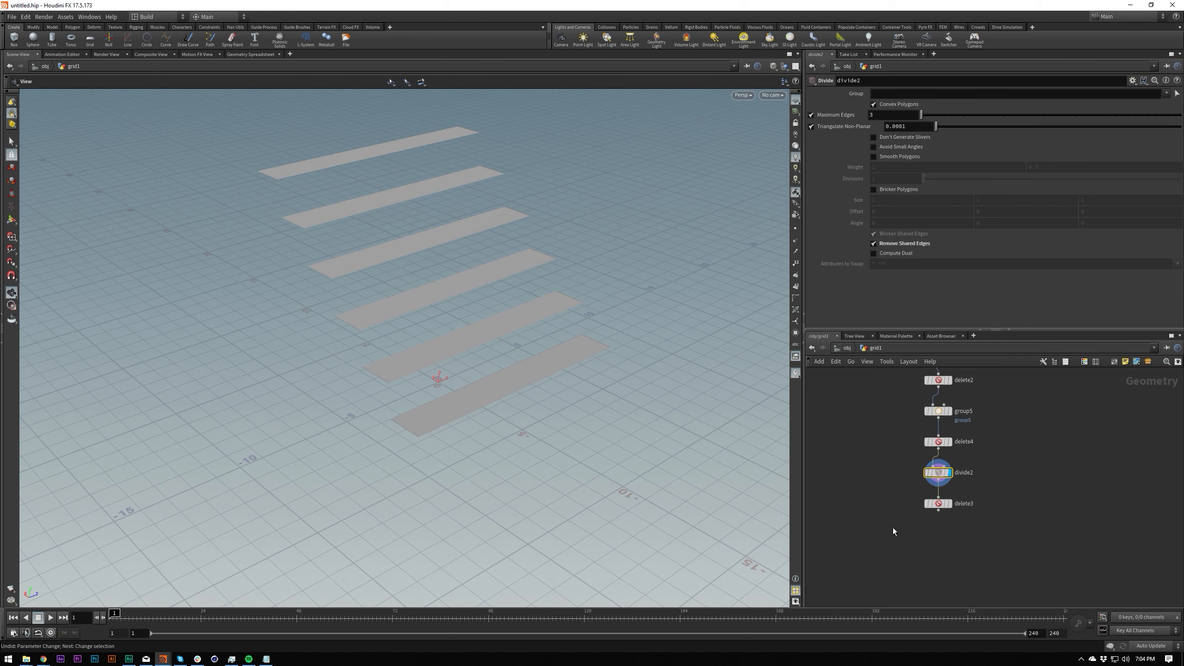
Step: Display delete3 and set its operation to Delete Non-Selected so that only primitive 2 is kept
left_click(938, 503)
key("r")
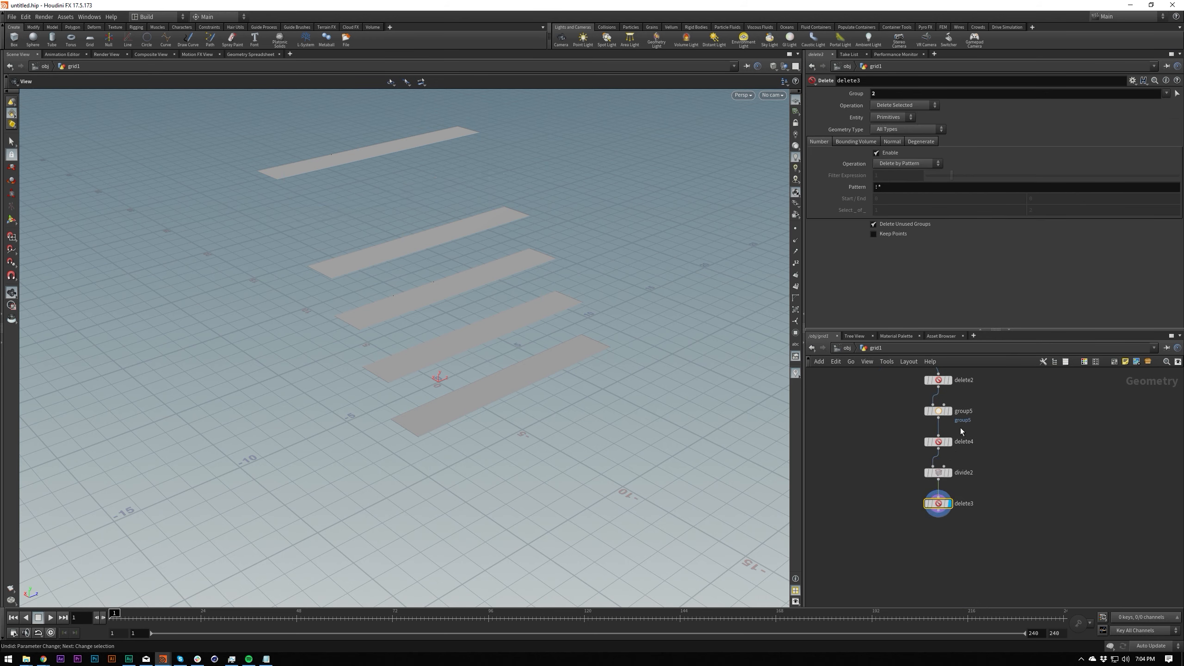
left_click(899, 107)
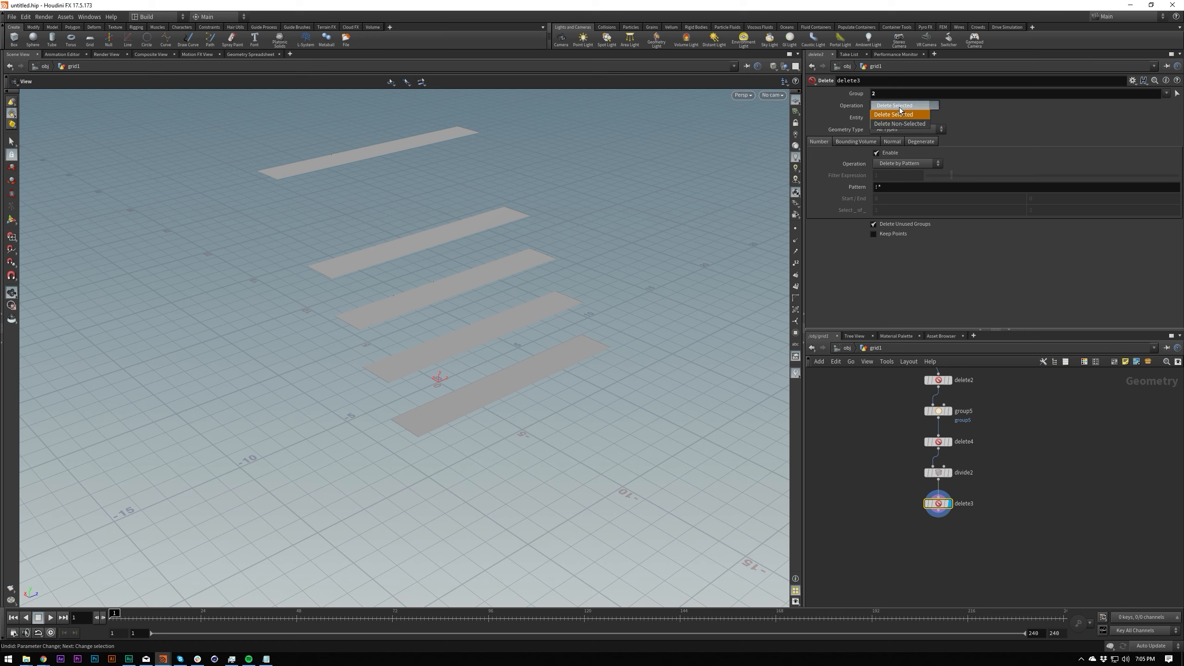
left_click(899, 121)
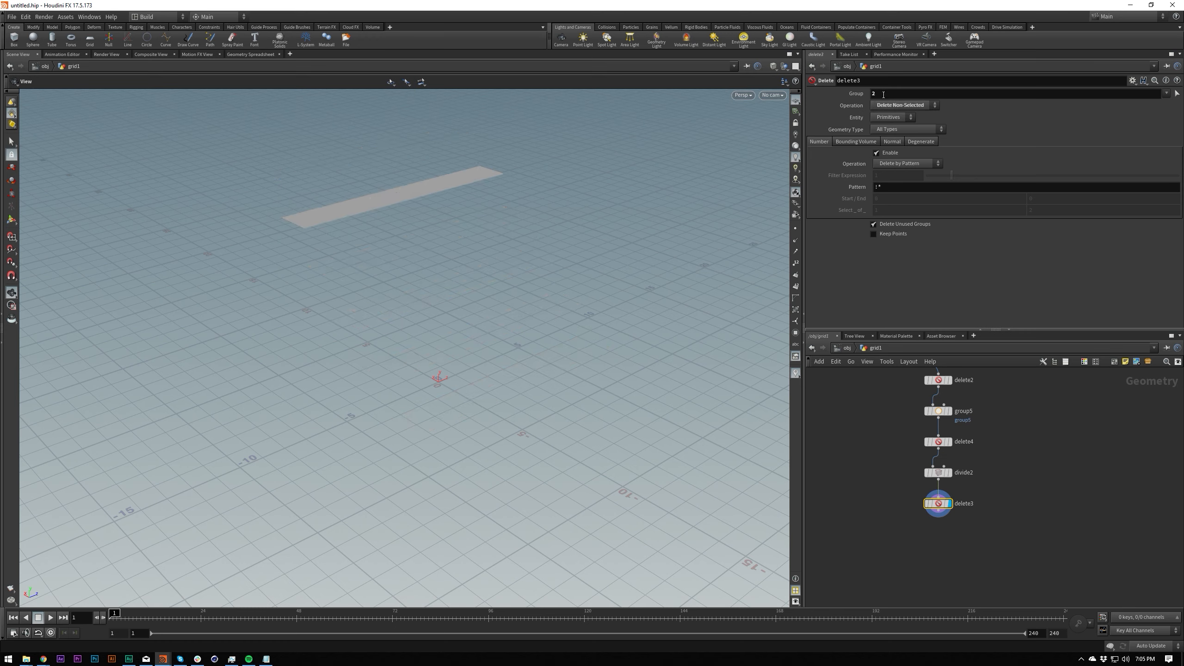
middle_click_drag(883, 95, 850, 99)
key("ctrl+z")
Step: Add a Sphere node beside delete3 in the network
middle_click_drag(1040, 533, 1061, 519)
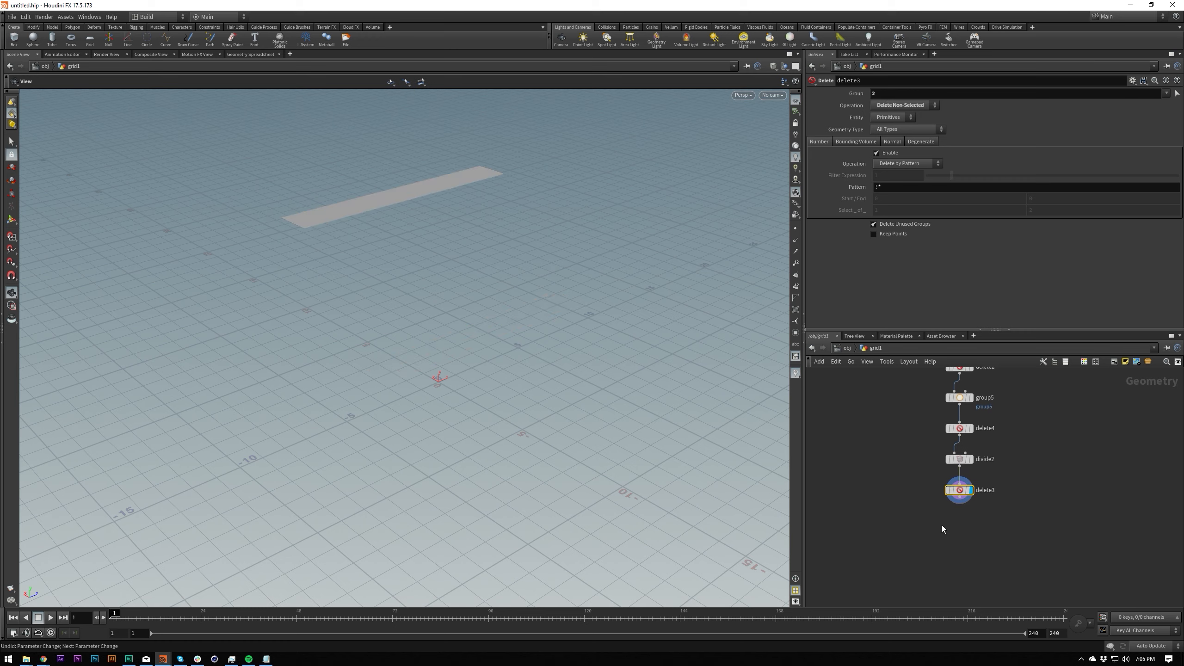
right_click(961, 508)
key("Escape")
key("Tab")
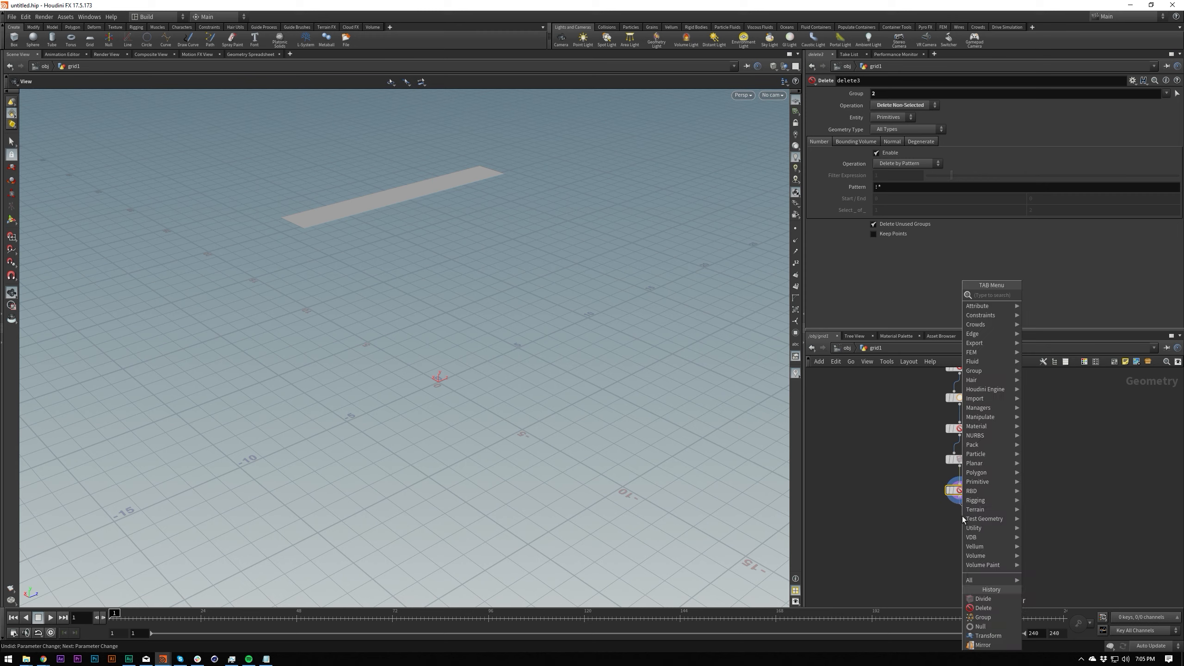
key("Escape")
key("Tab")
type("sphe")
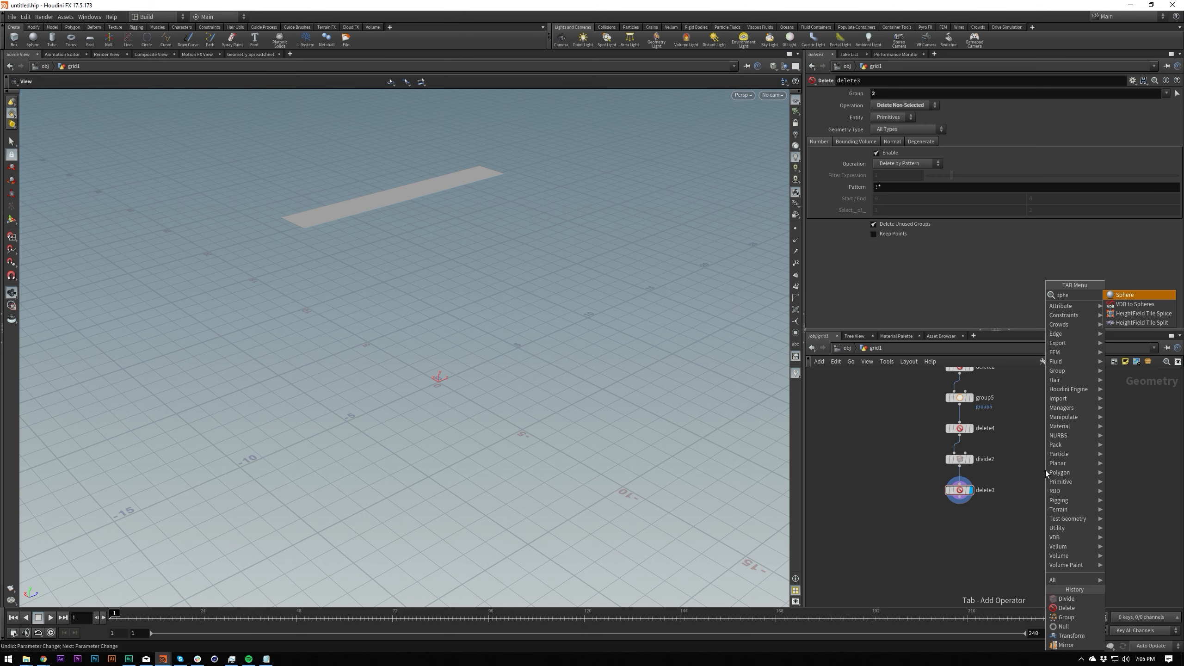
key("Return")
left_click(1049, 497)
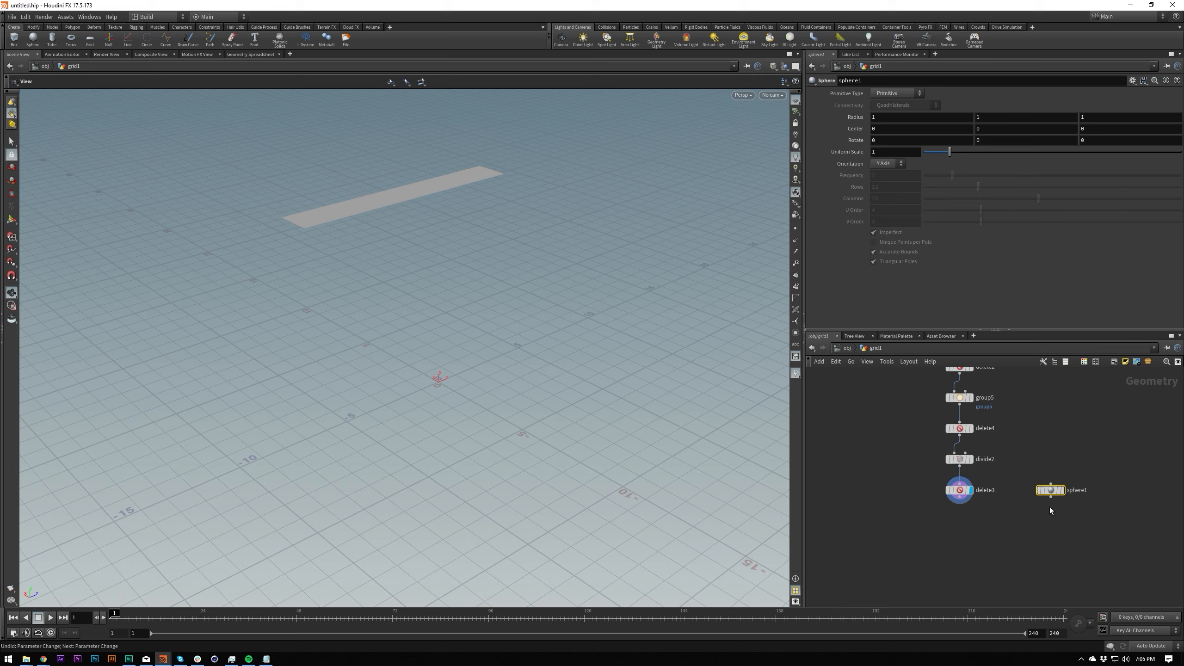
Step: Add a Transform node below sphere1 and display it
key("Tab")
type("transform")
key("Return")
left_click(1044, 519)
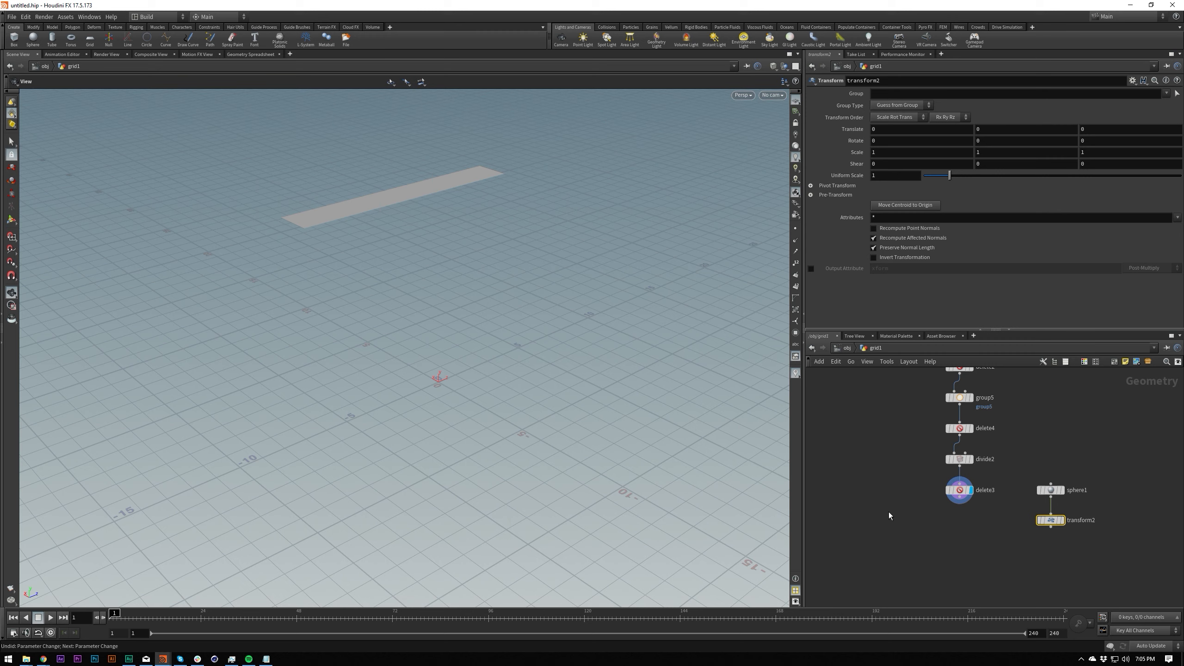
left_click_drag(1019, 560, 1106, 516)
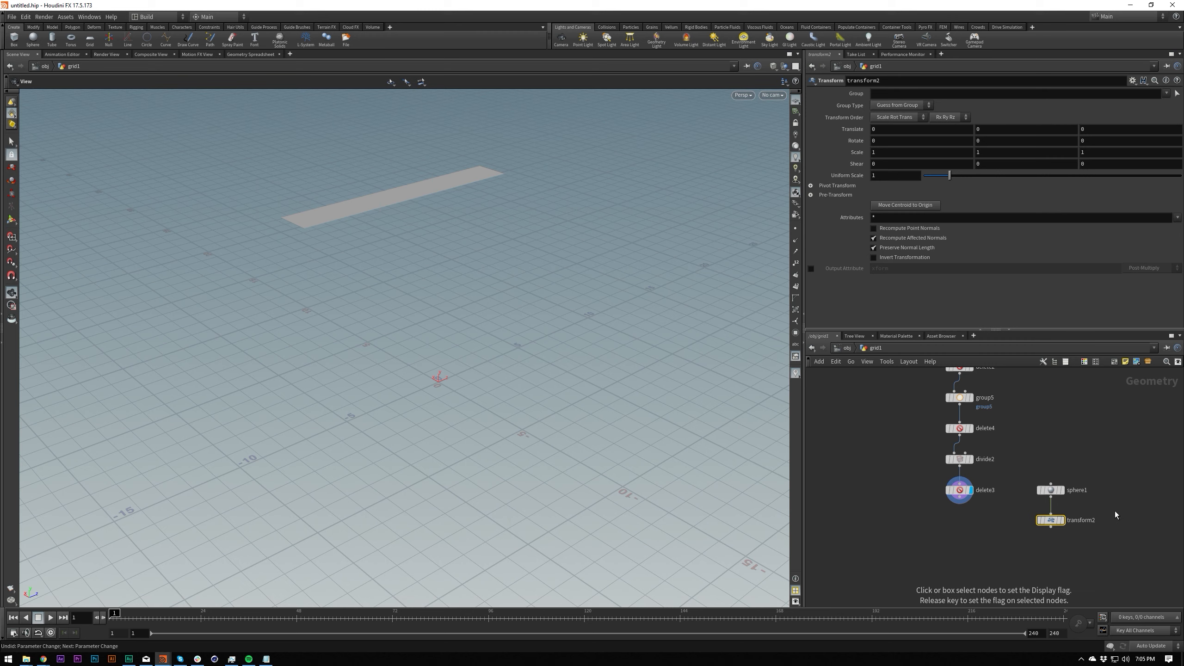
key("r")
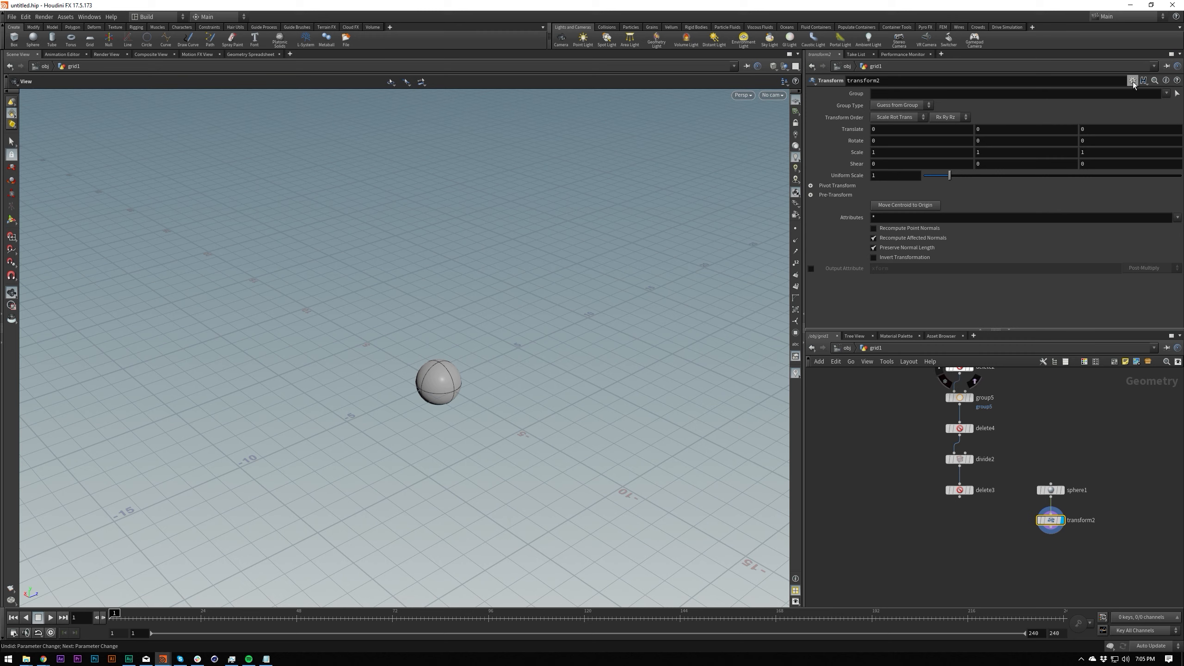
Step: Set the sphere Transform's Translate X, Y and Z to -$CEX, -$CEY and -$CEY
left_click(911, 132)
type("-$CEX")
key("Tab")
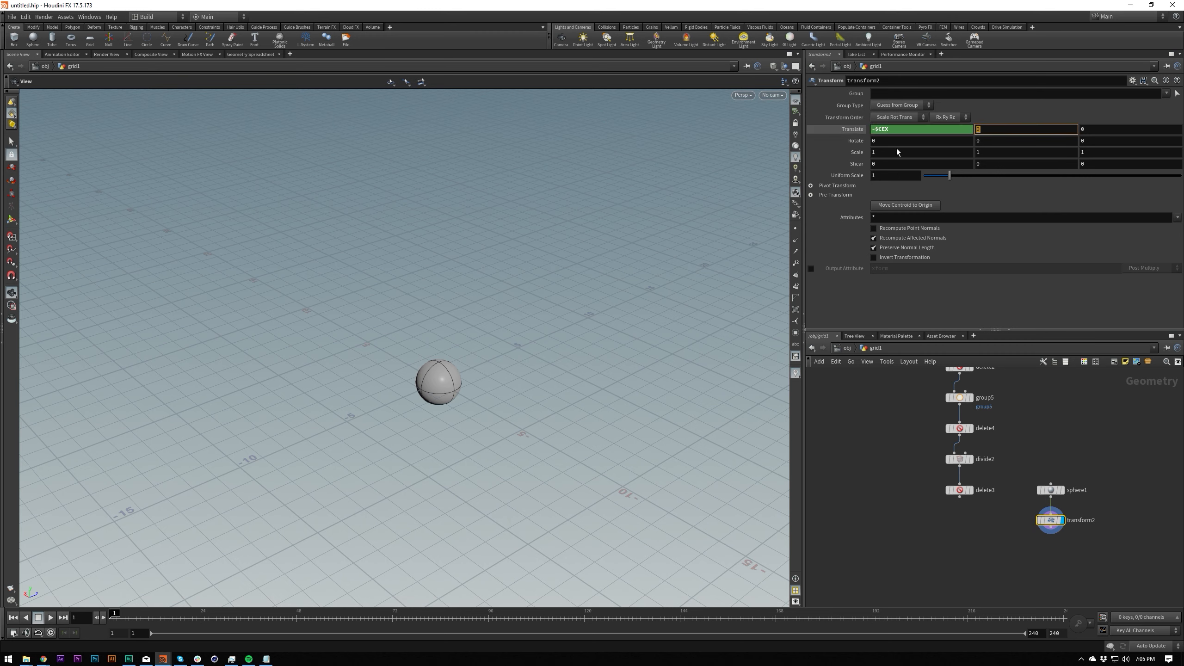
type("-$CEY")
key("Tab")
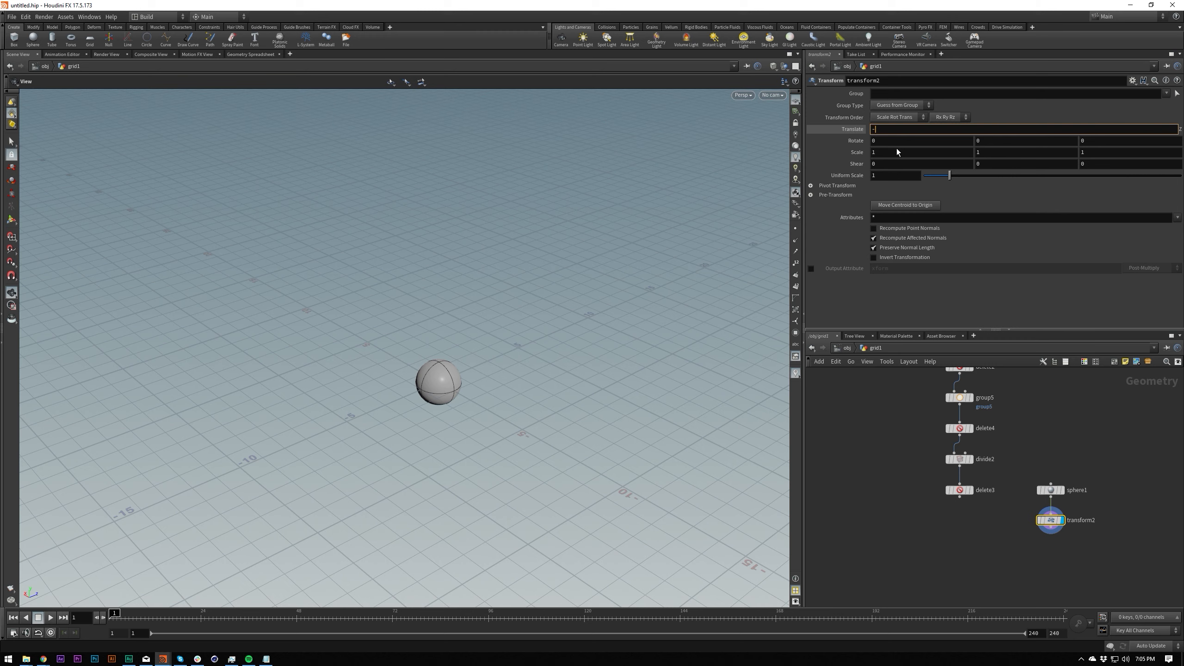
type("-$CEY")
key("Return")
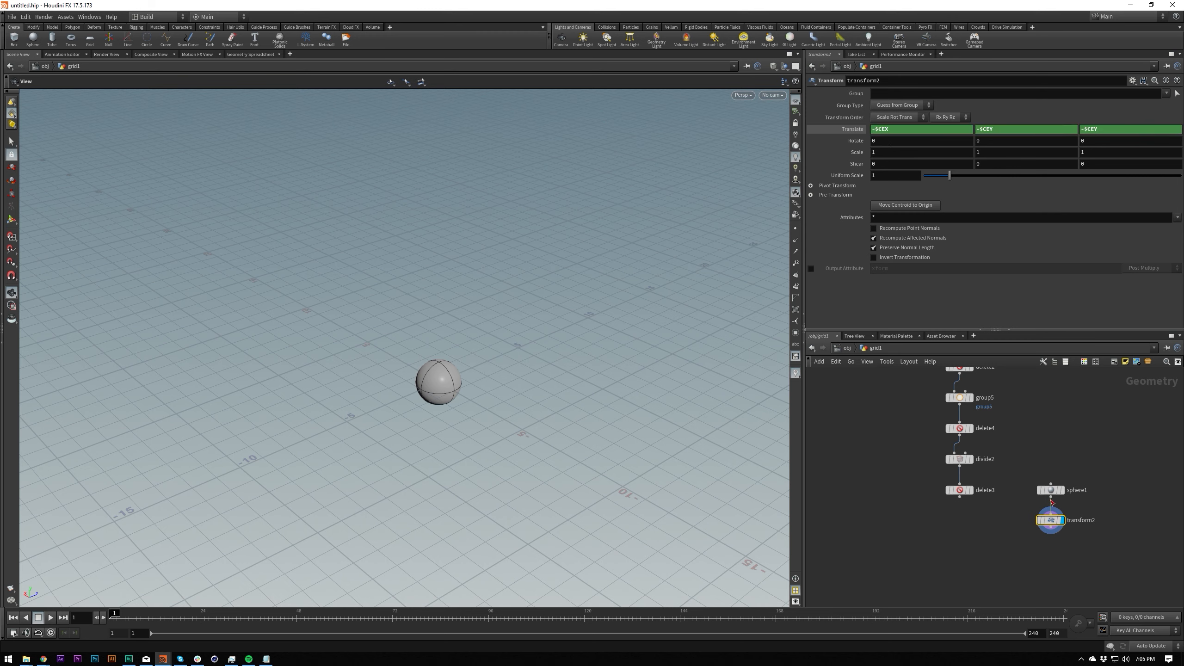
Step: Rename the sphere's Transform node to centre1
middle_click_drag(1052, 502, 1017, 441)
double_click(1046, 458)
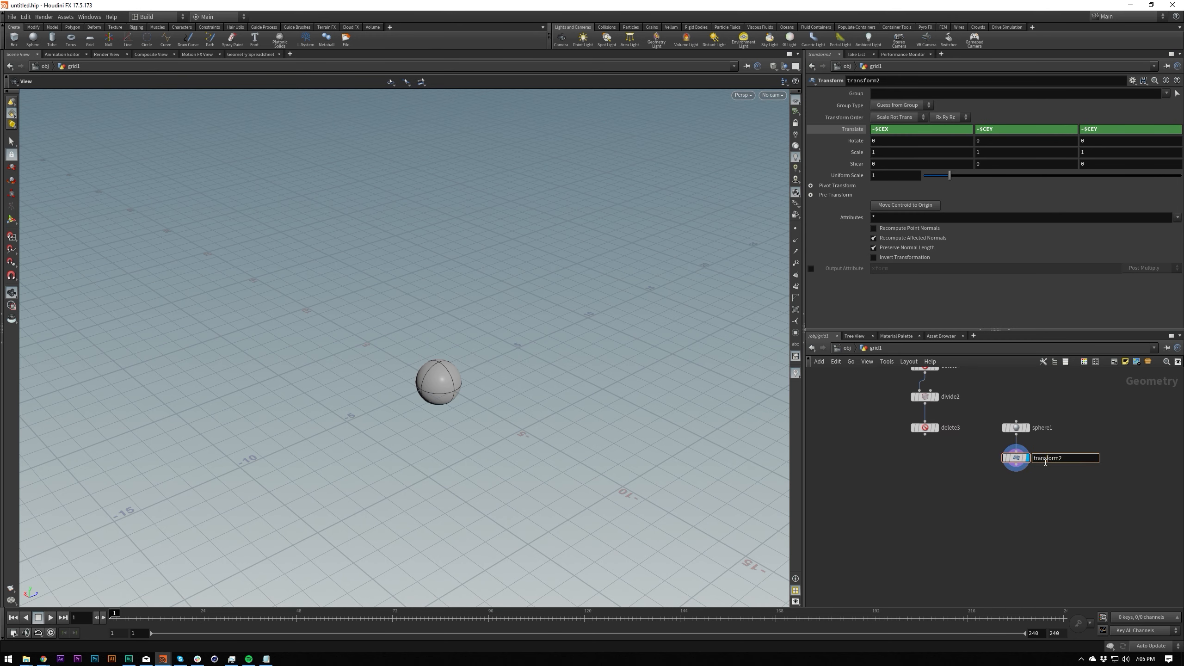
type("centre1")
key("Return")
scroll(1036, 470, "up", 3)
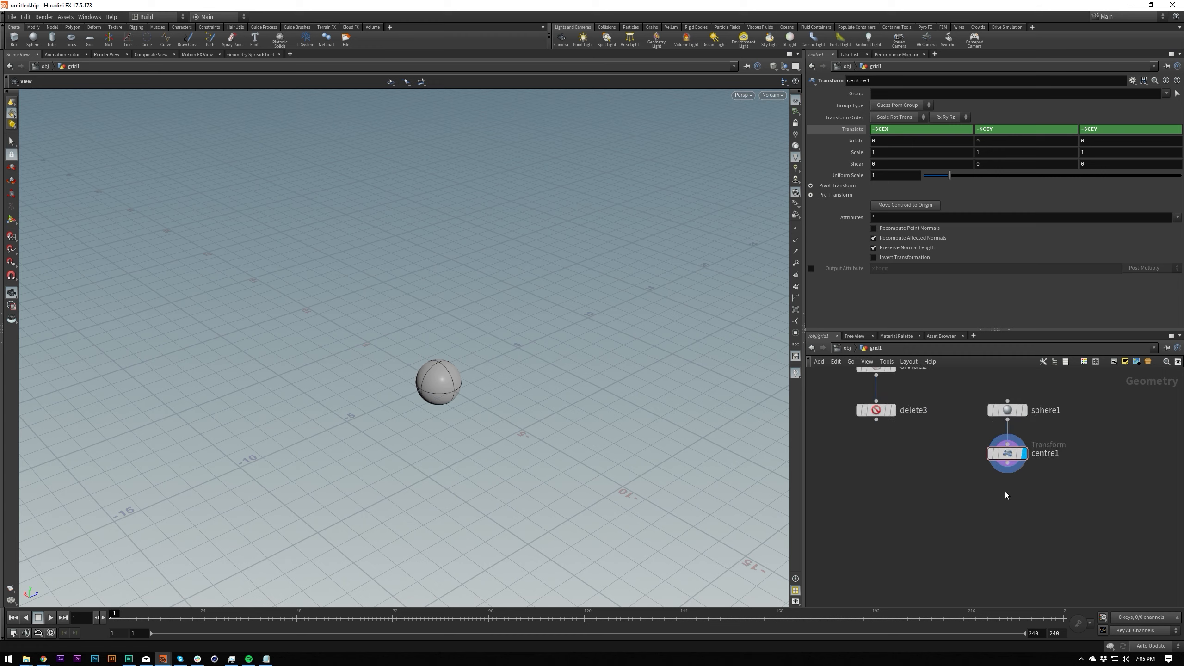
Step: Add another Transform node below centre1 and set its Translate Y to $YMAX
key("Tab")
type("transform")
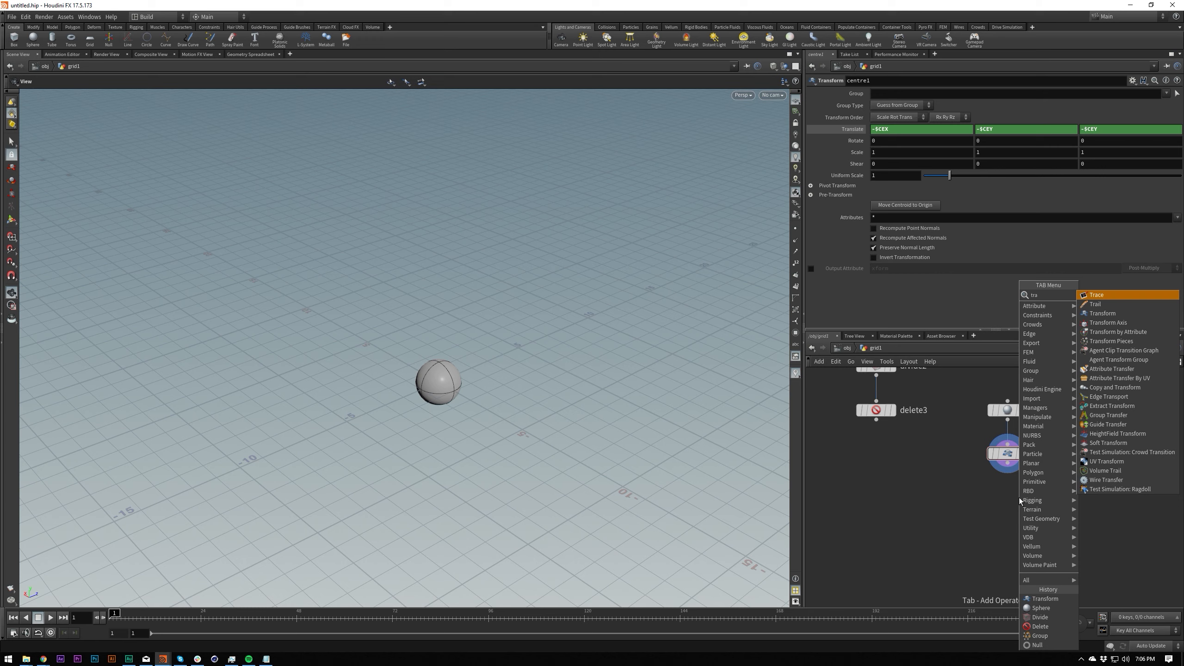
key("Return")
left_click(1008, 502)
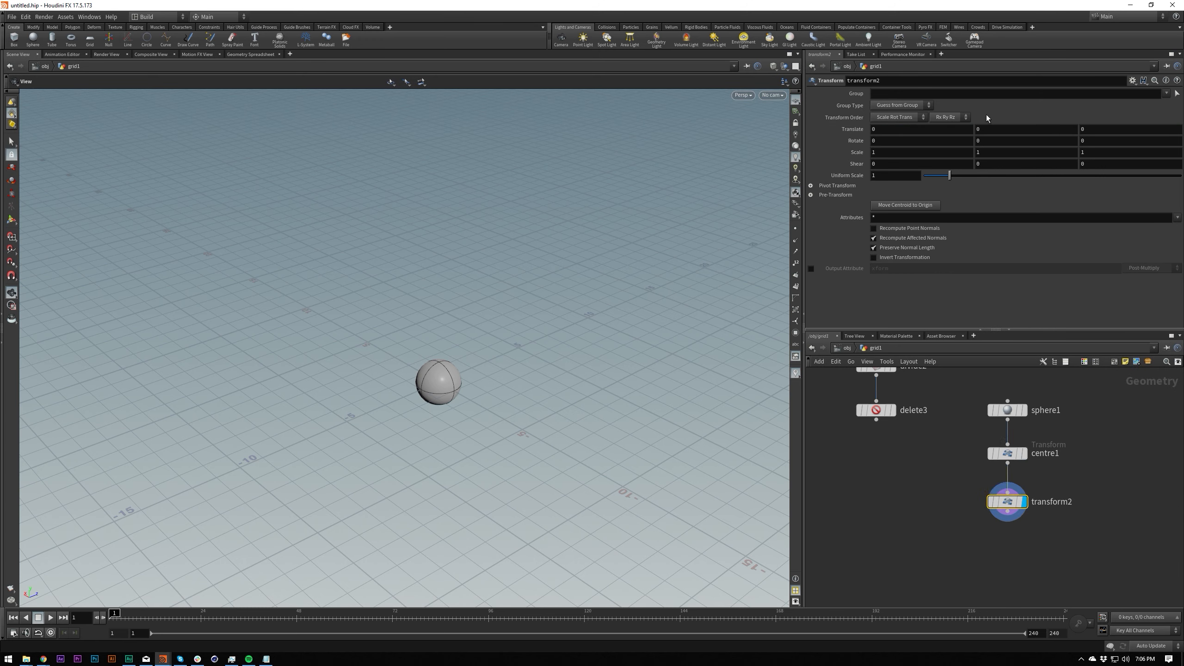
key("BackSpace")
type("$YMAX")
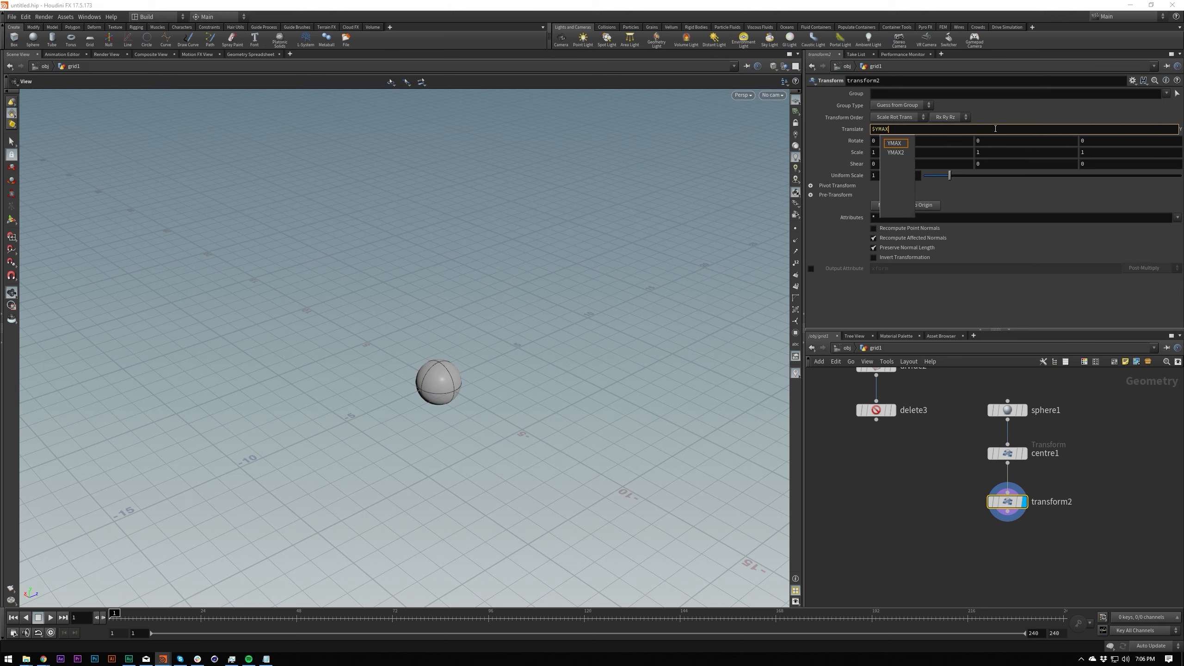
key("Return")
left_click_drag(557, 400, 583, 387)
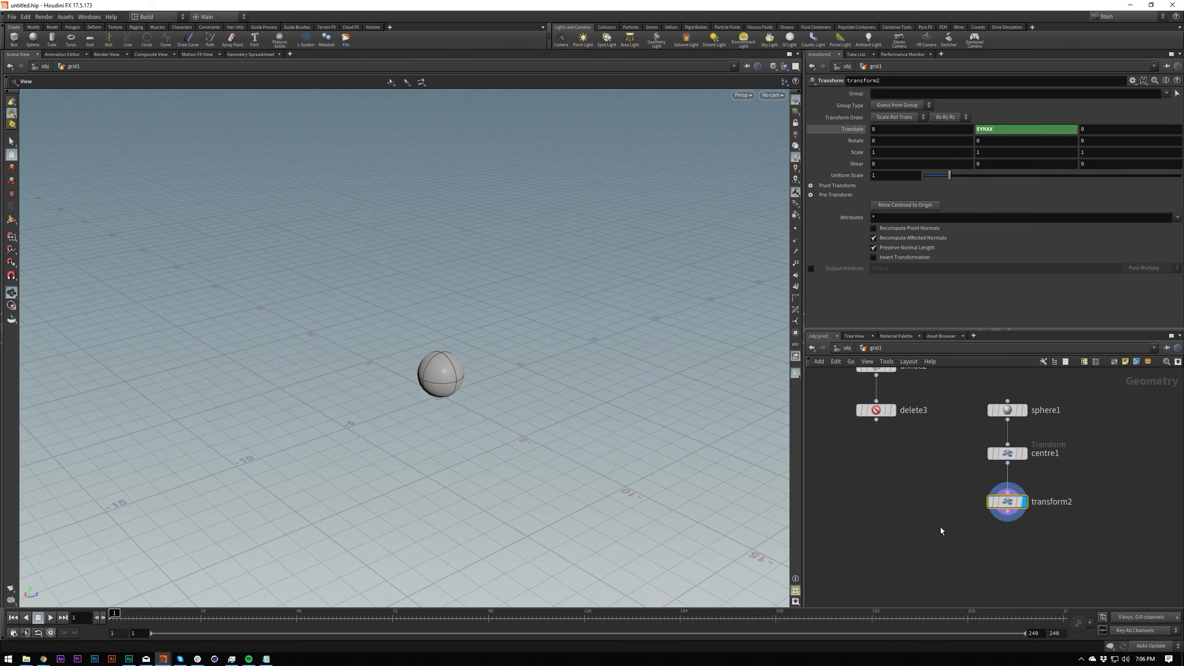
Step: Rename the Transform node below centre1 to ymax
key("Tab")
key("Escape")
double_click(1065, 498)
double_click(1067, 499)
type("ymax")
key("Return")
Step: Add a Transform node below ymax, display its result and give it a spare input parameter
left_click(1008, 511)
key("Tab")
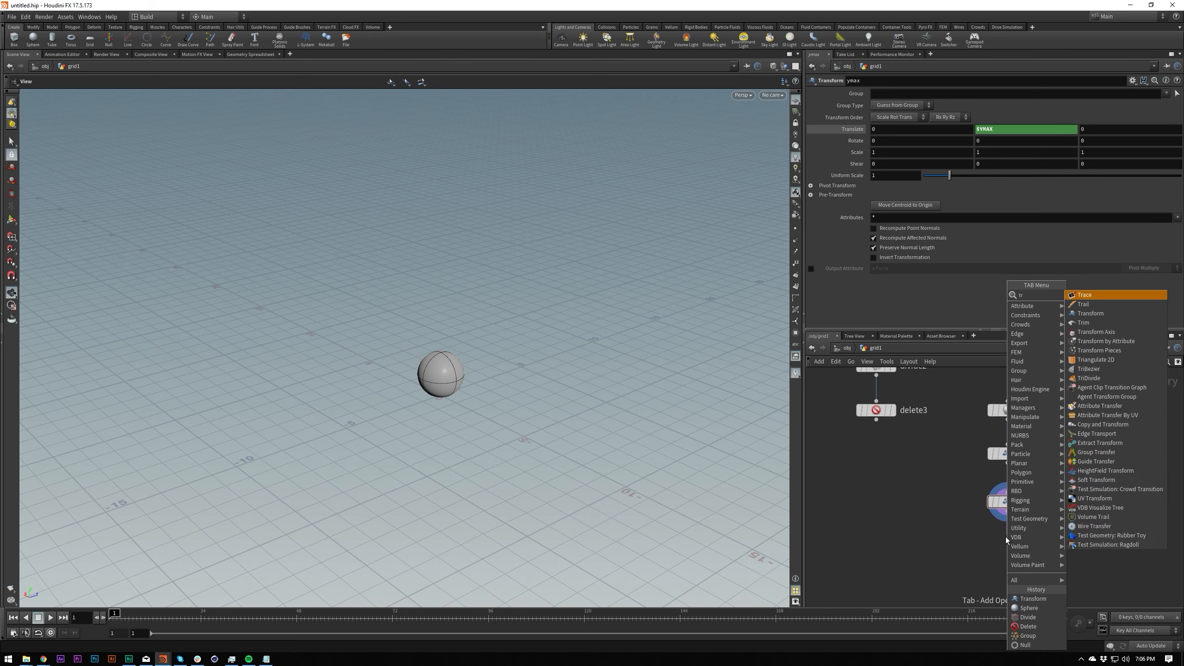
type("trans")
key("Return")
left_click(1008, 544)
left_click_drag(1007, 544, 1008, 548)
left_click(1024, 549)
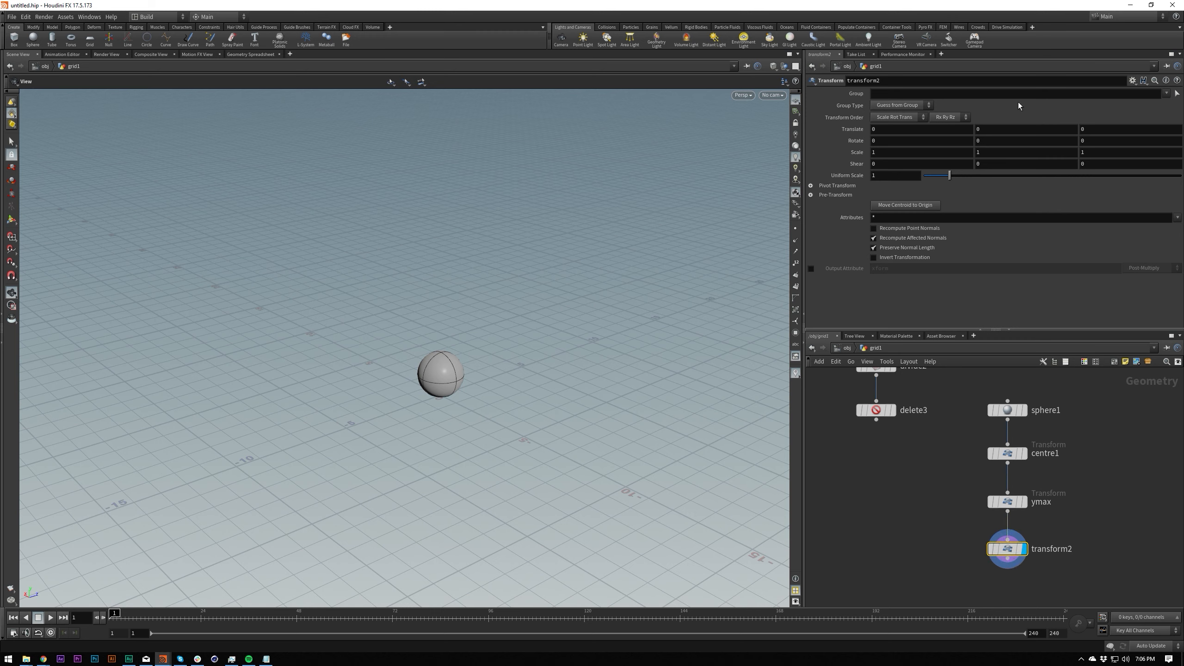
left_click(1133, 84)
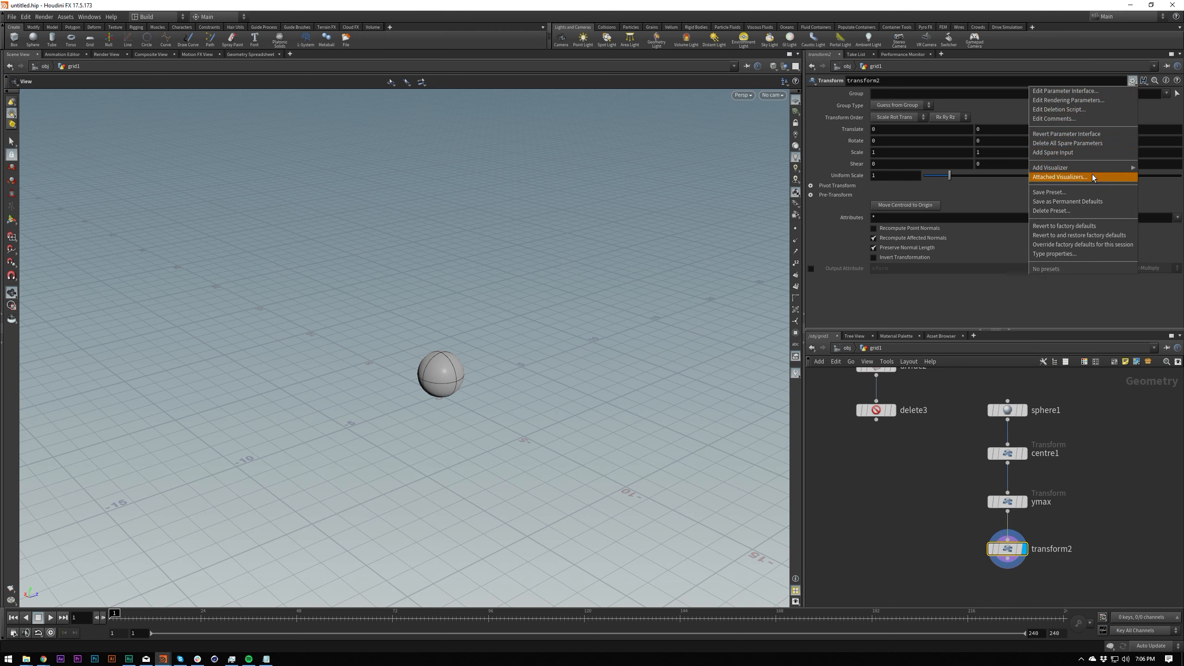
left_click(1087, 153)
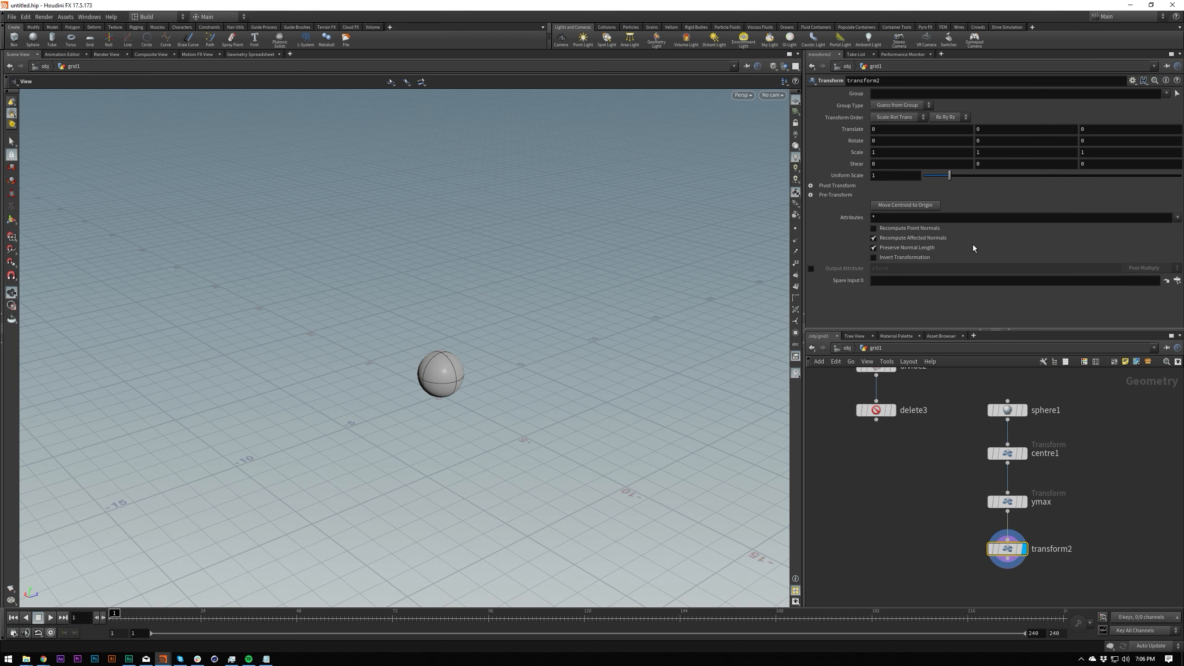
Step: Add a Null named stair_out below delete3 and reference it in transform2's Spare Input 0
key("Tab")
type("null")
key("Return")
key("Return")
left_click(902, 461)
type("stair_out")
key("Return")
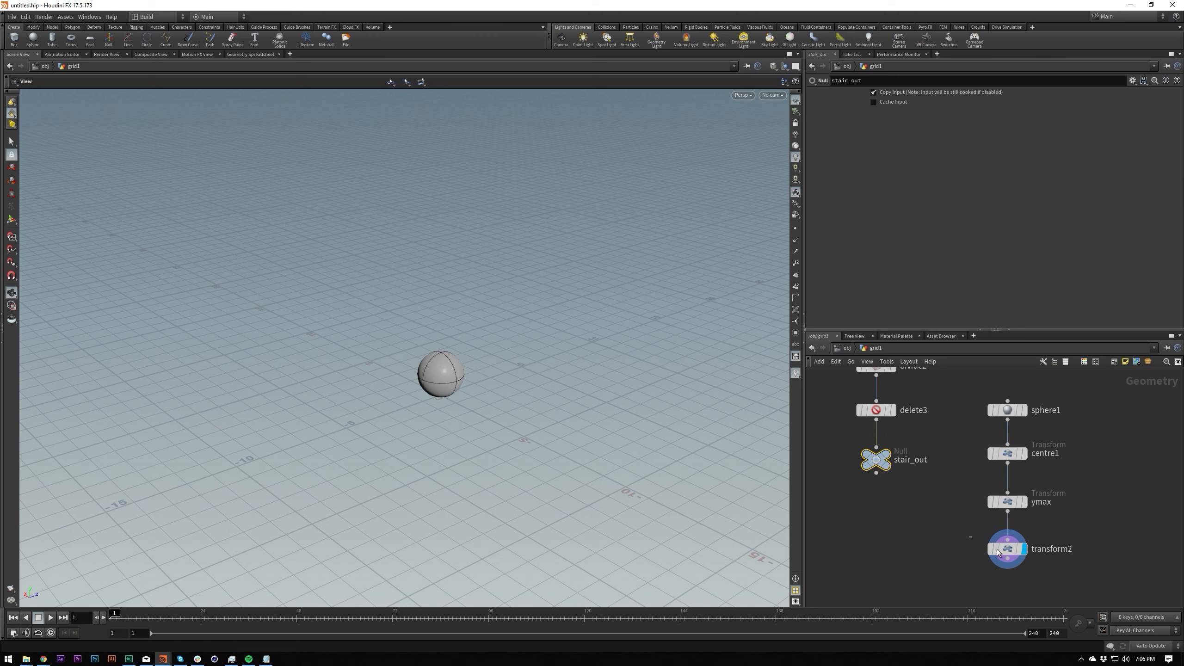
left_click_drag(876, 459, 903, 283)
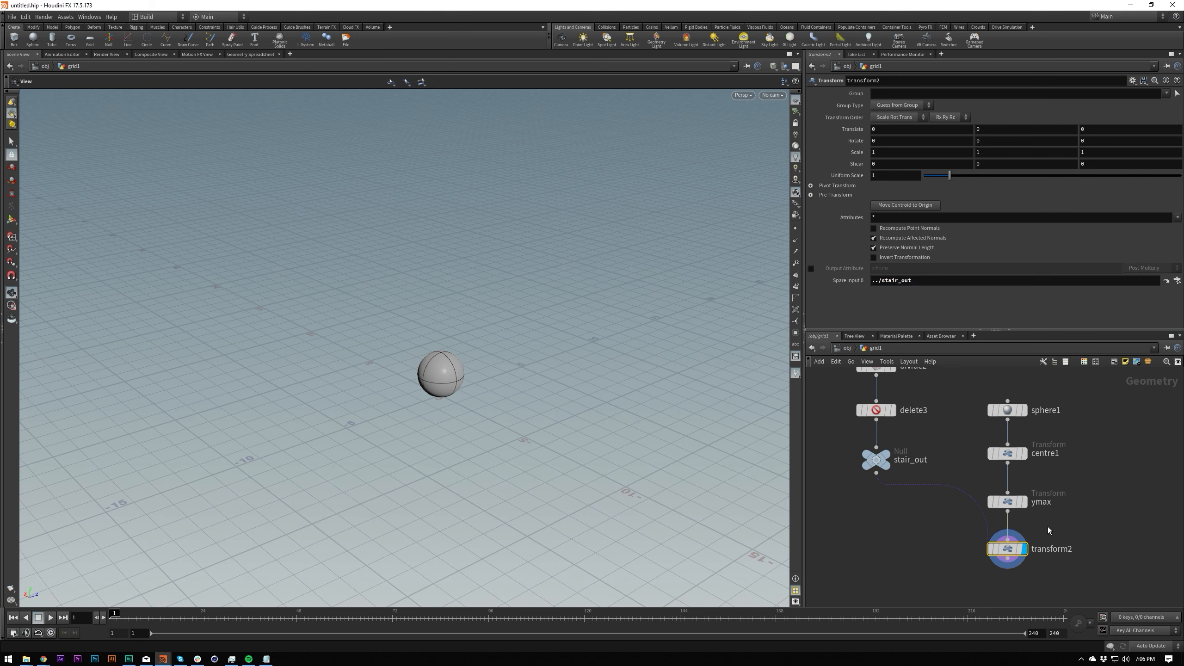
Step: Set transform2's Translate X, Y and Z to centroid(-1,D_X), centroid(-1,D_Y) and centroid(-1,D_Z)
left_click(911, 130)
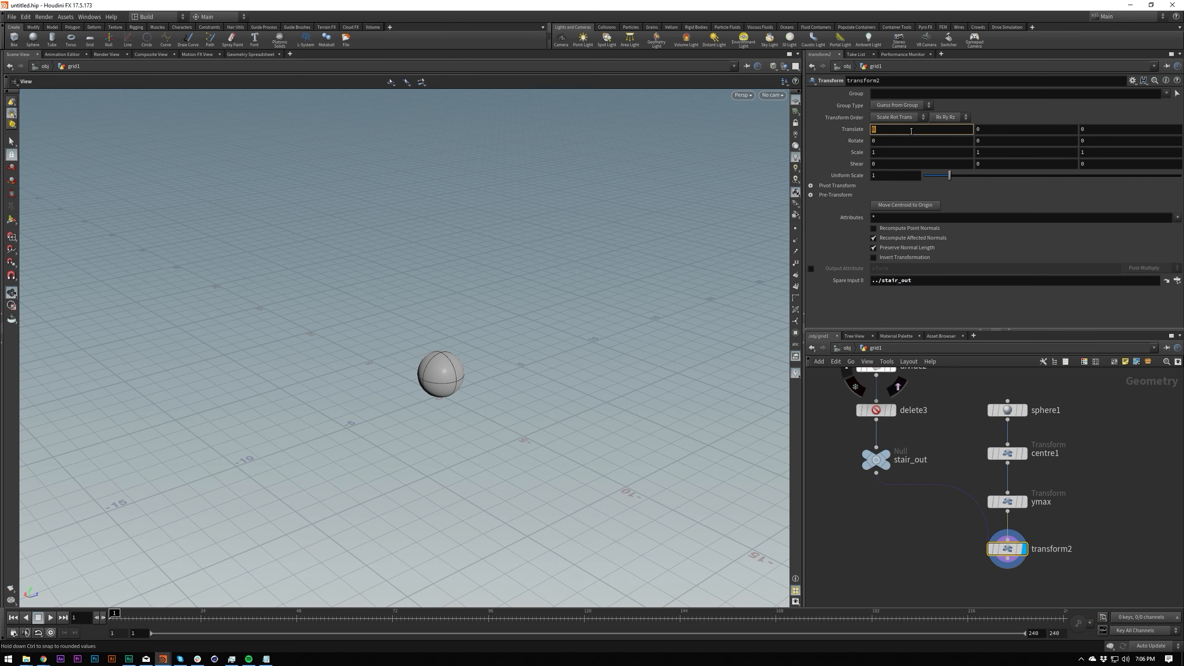
type("centroid(-1,D_")
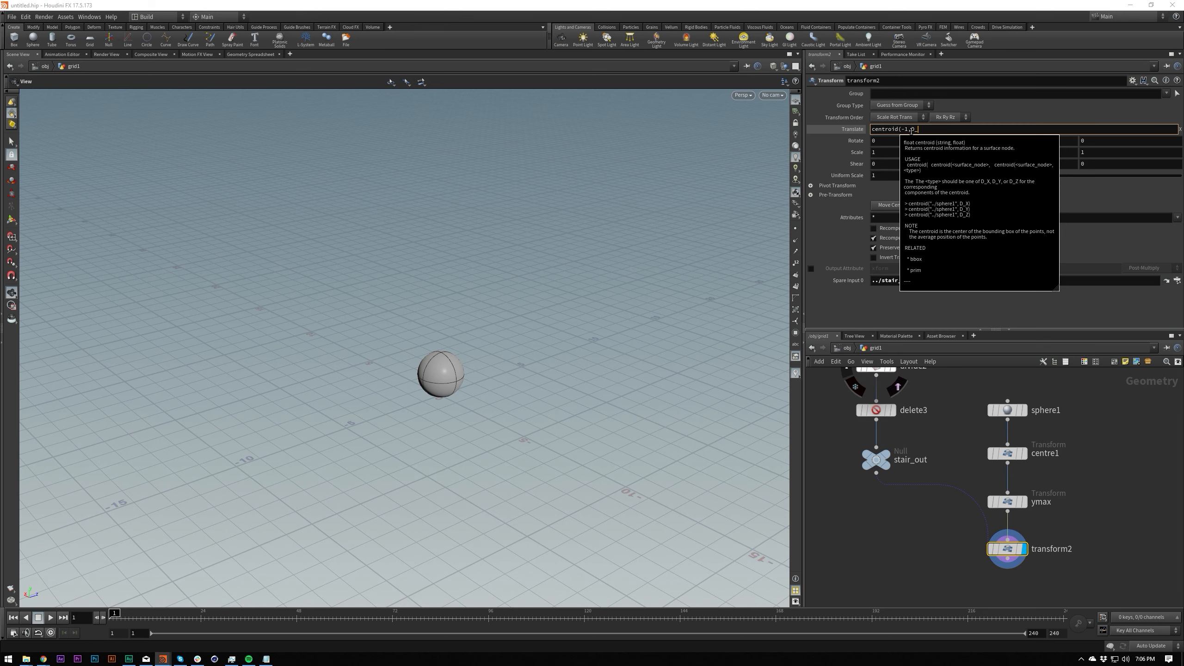
type("X)")
key("Return")
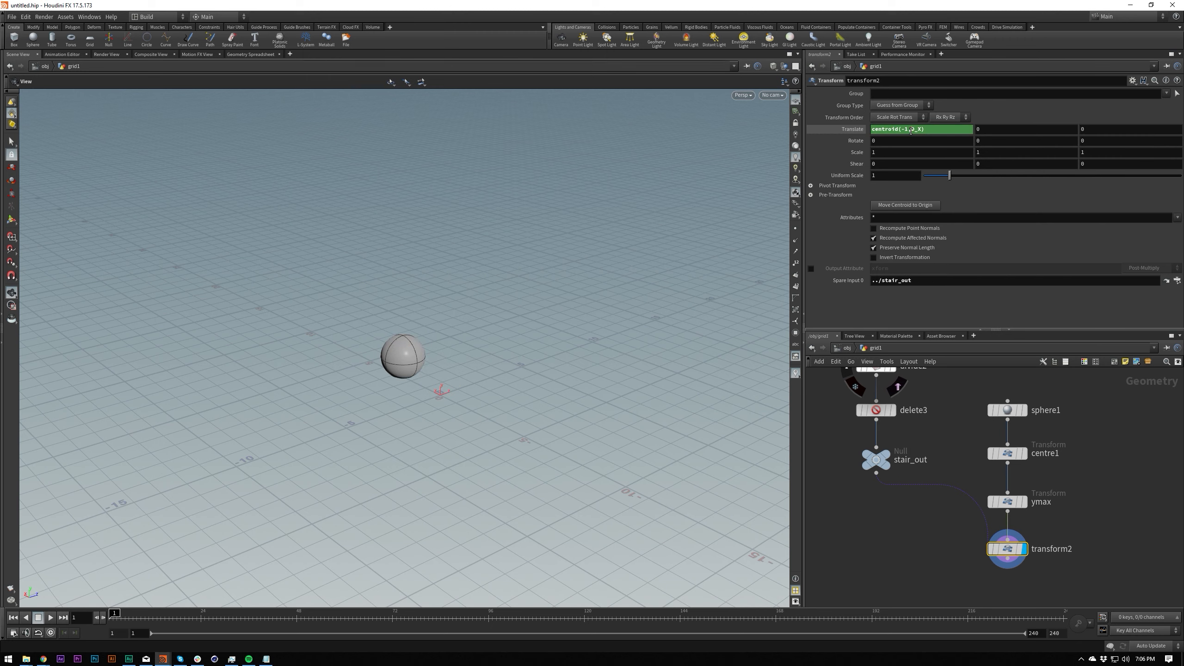
key("Return")
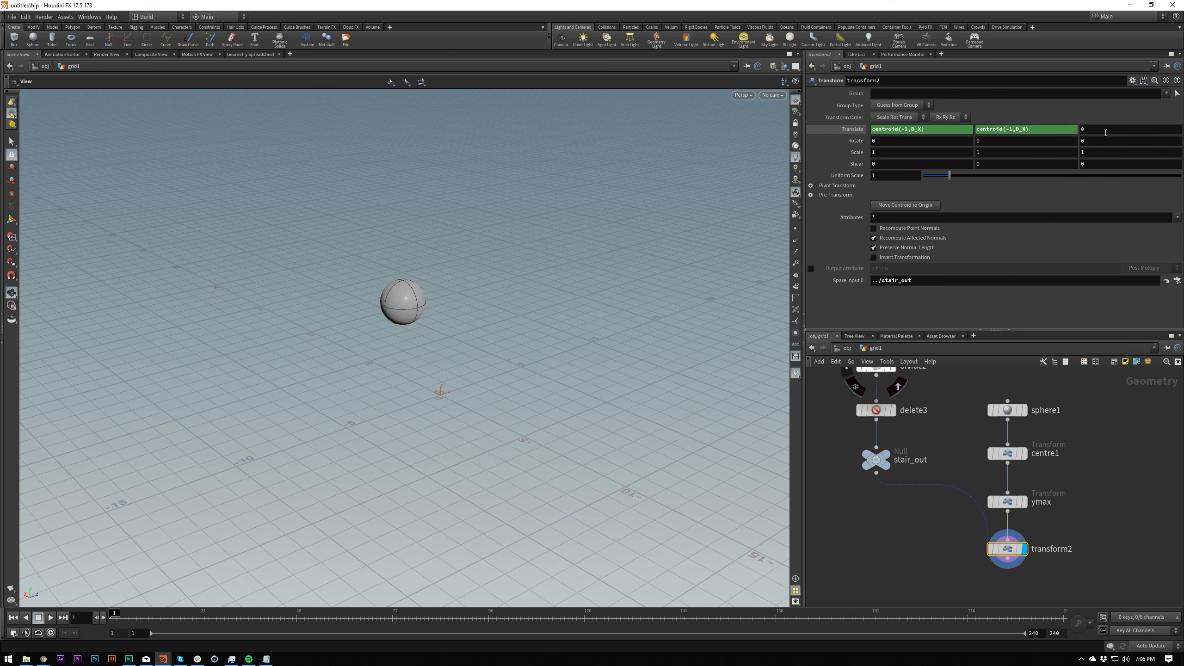
left_click(1106, 130)
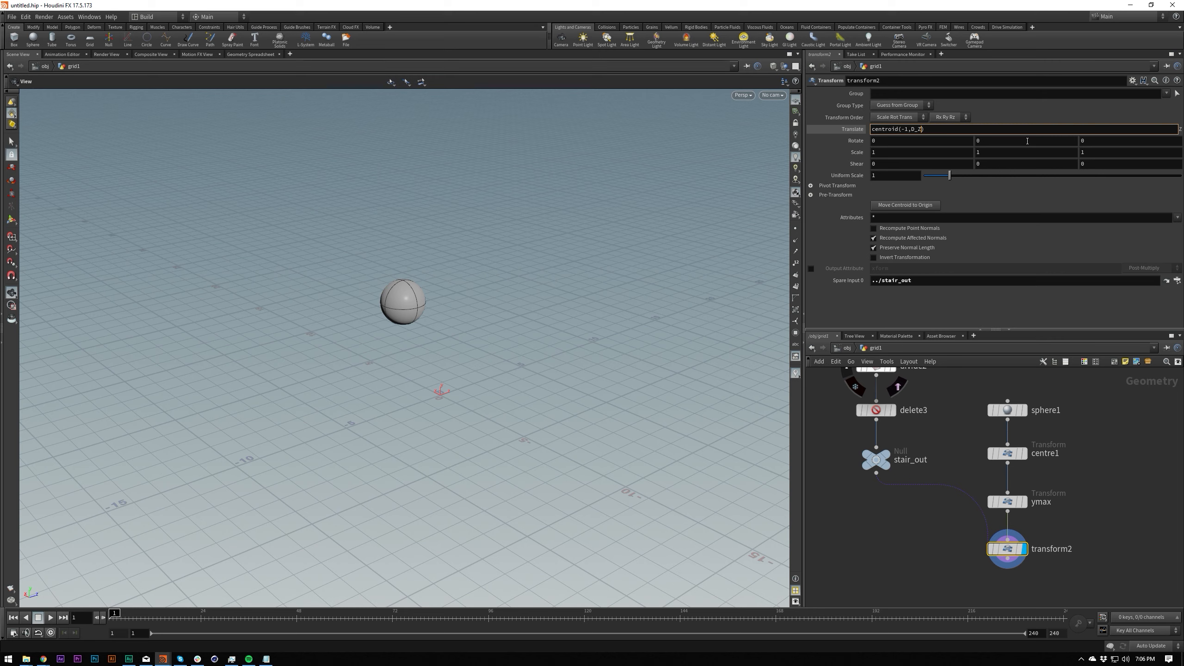
key("Return")
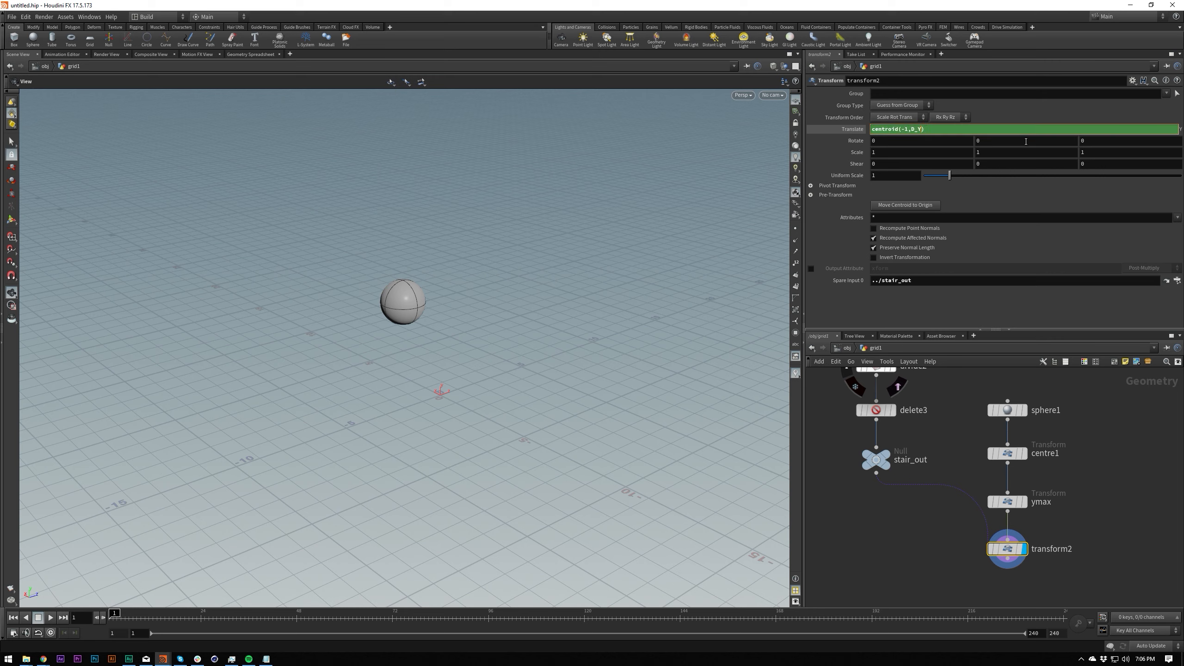
key("Return")
Step: Add a Merge node combining the mirror1 staircase with transform2's sphere and display the result
middle_click_drag(929, 573, 944, 525)
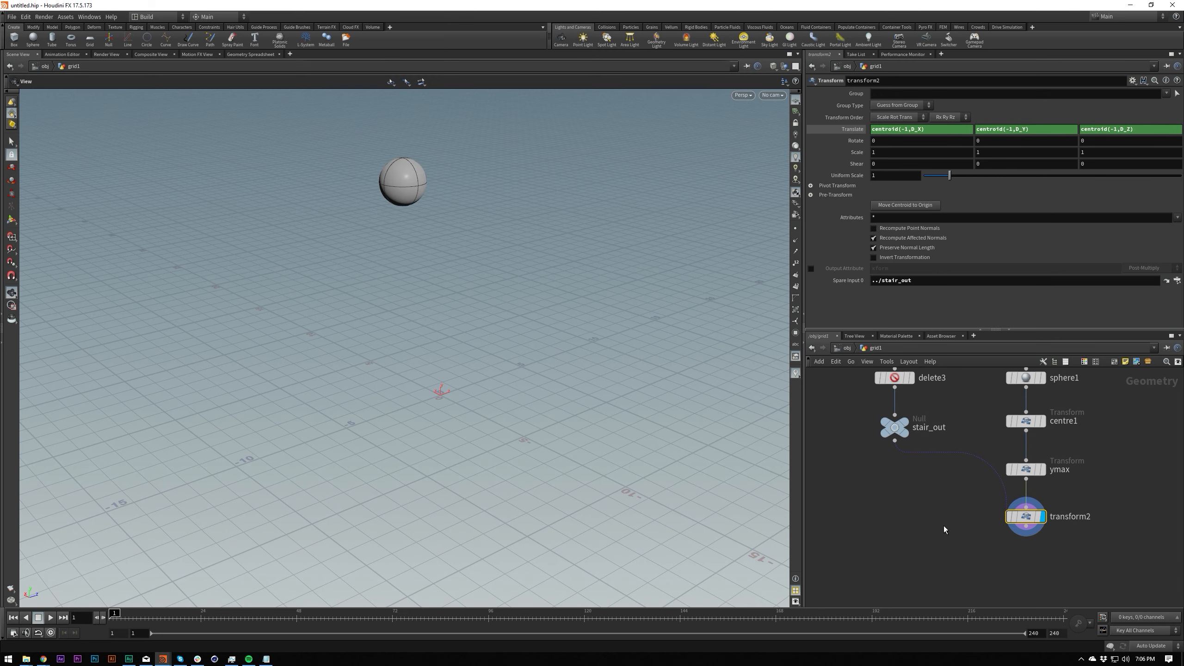
key("Tab")
type("merge")
key("Return")
left_click(923, 578)
scroll(924, 579, "down", 2)
scroll(924, 578, "down", 3)
left_click_drag(863, 376, 914, 576)
left_click(930, 577)
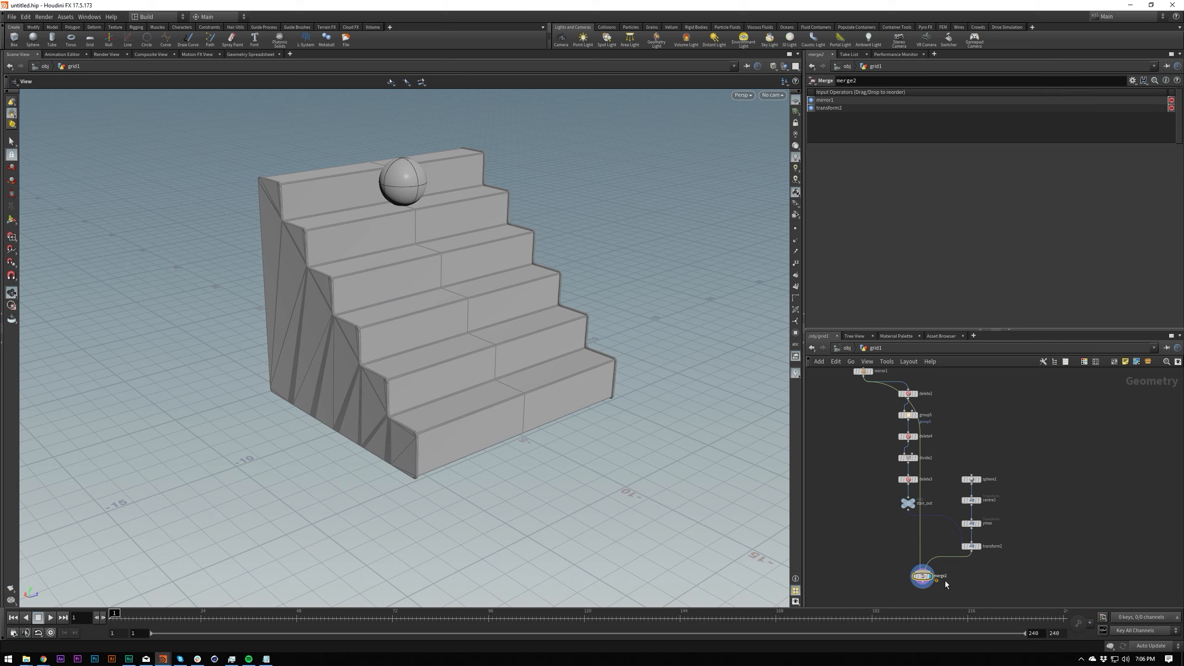
scroll(502, 272, "up", 6)
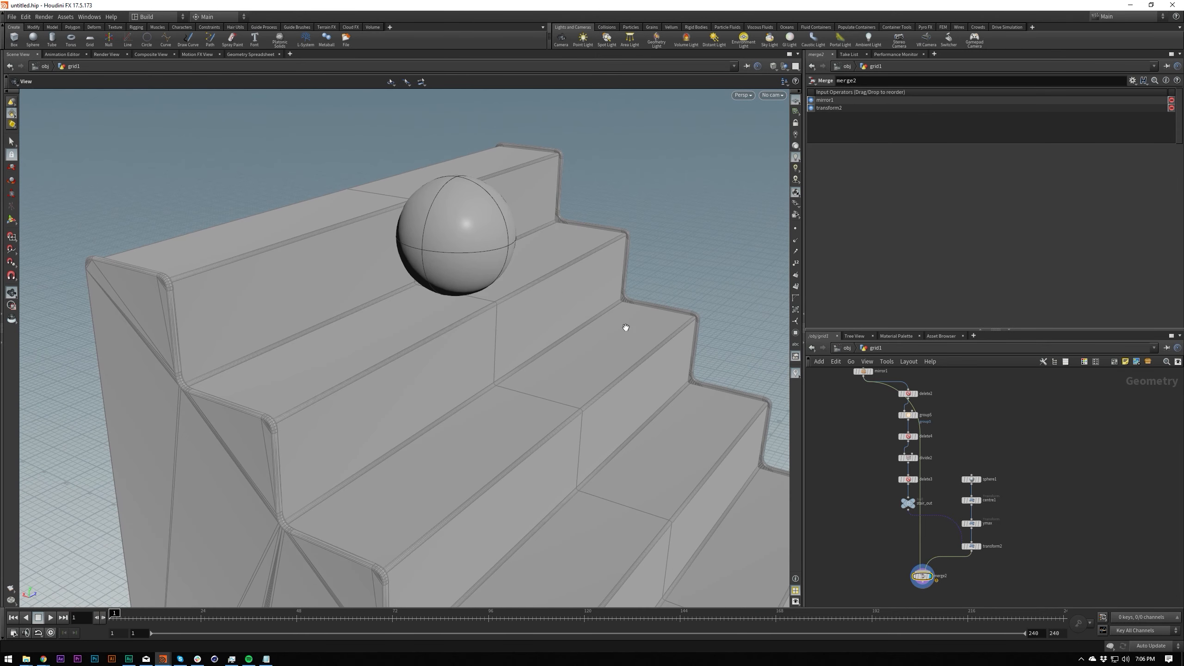
Step: Reduce sphere1's uniform scale to 0.4, change its primitive type to Polygon and raise its frequency
left_click(974, 547)
scroll(1008, 549, "up", 3)
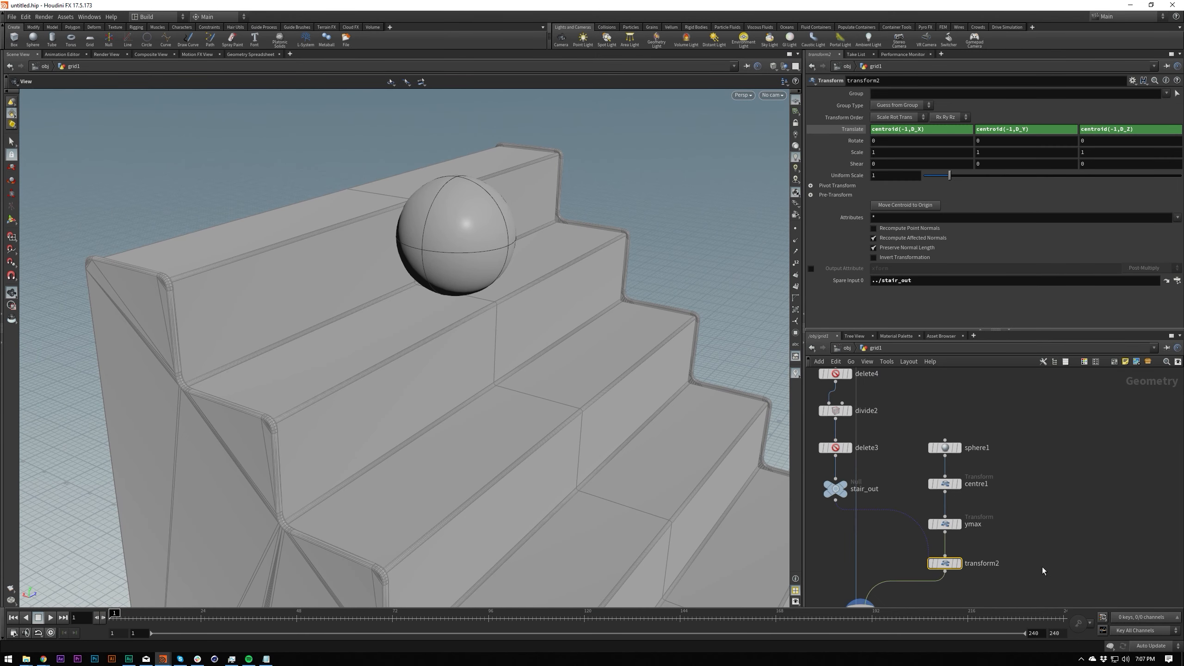
left_click(945, 448)
left_click_drag(950, 153, 940, 162)
left_click_drag(529, 291, 443, 274)
mouse_move(928, 152)
left_mouse_down()
mouse_move(919, 163)
mouse_move(934, 164)
left_mouse_up()
left_click(896, 93)
left_click(891, 104)
left_click_drag(952, 175, 1068, 185)
Step: Insert a Mountain node between sphere1 and centre1, spacing out the nodes below it
middle_click_drag(1042, 533, 1049, 491)
left_click(1049, 491)
key("Tab")
type("null")
key("Return")
left_click(960, 429)
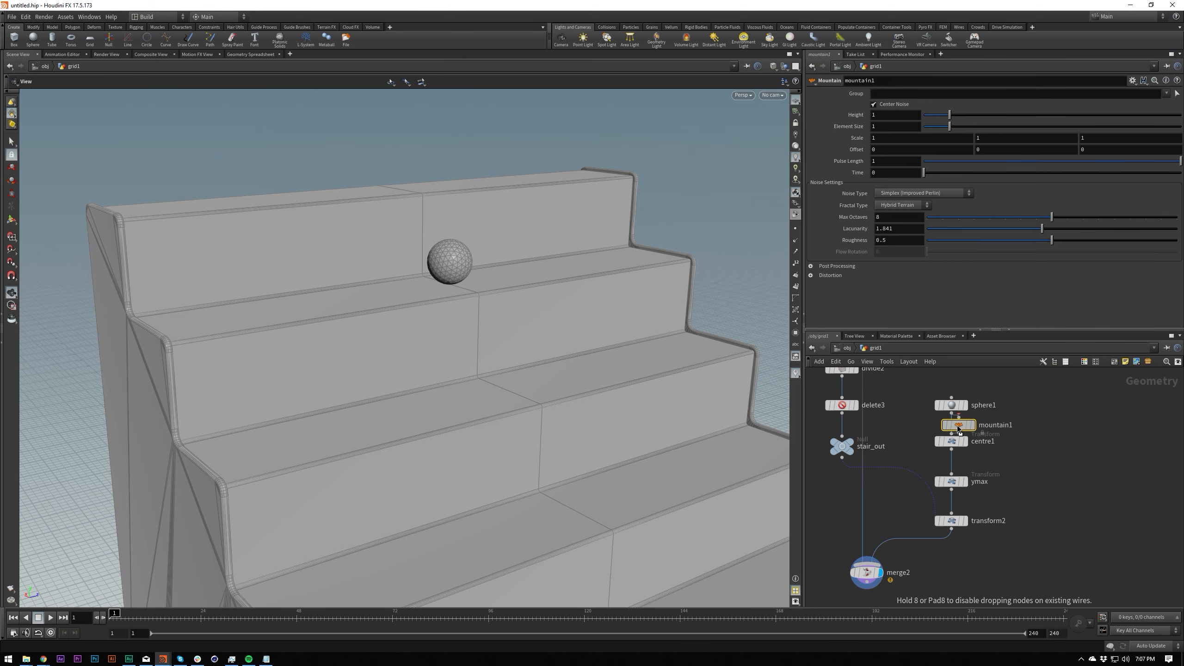
left_click_drag(965, 488, 959, 489)
left_click_drag(1005, 449, 946, 430)
left_click_drag(497, 298, 611, 275)
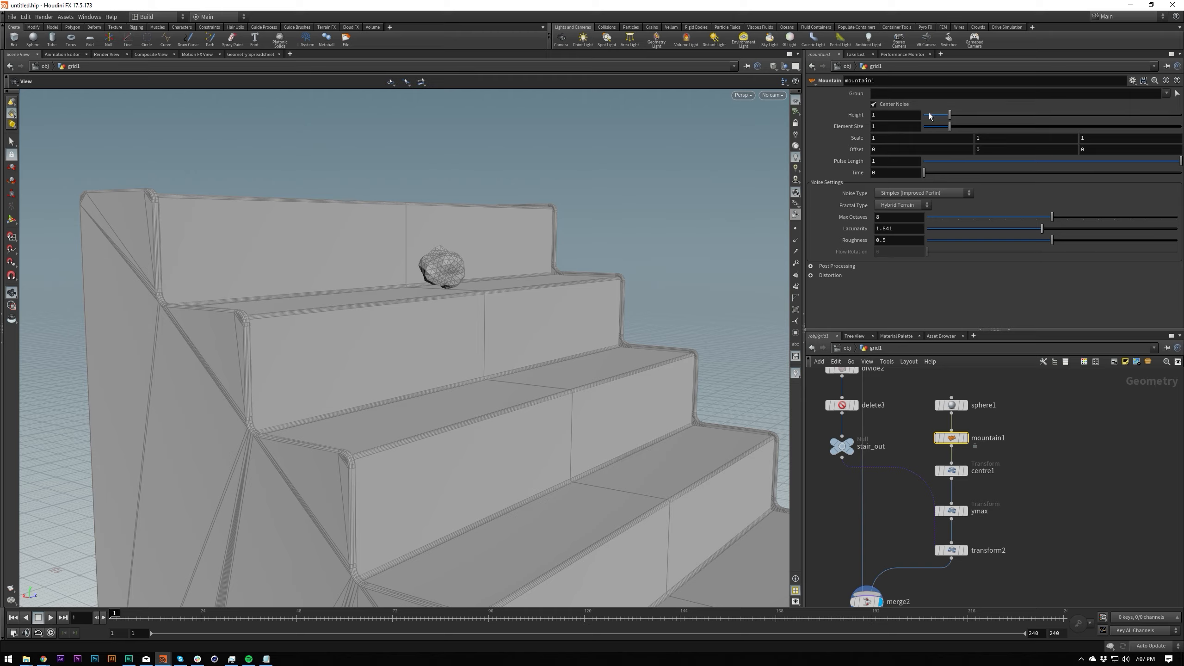
Step: Try a different Height on the mountain1 node and undo the change
mouse_move(901, 114)
middle_mouse_down()
mouse_move(1096, 114)
mouse_move(893, 115)
middle_mouse_up()
left_click_drag(457, 218, 497, 246)
right_click_drag(497, 246, 416, 284)
left_click_drag(415, 284, 353, 294)
right_click_drag(353, 294, 489, 391)
middle_click_drag(489, 391, 405, 392)
key("ctrl+z")
Step: Switch the viewport to smooth shading without wireframe edges
mouse_move(404, 379)
right_mouse_down()
mouse_move(521, 264)
mouse_move(402, 284)
right_mouse_up()
key("v")
left_click(394, 390)
left_click(398, 418)
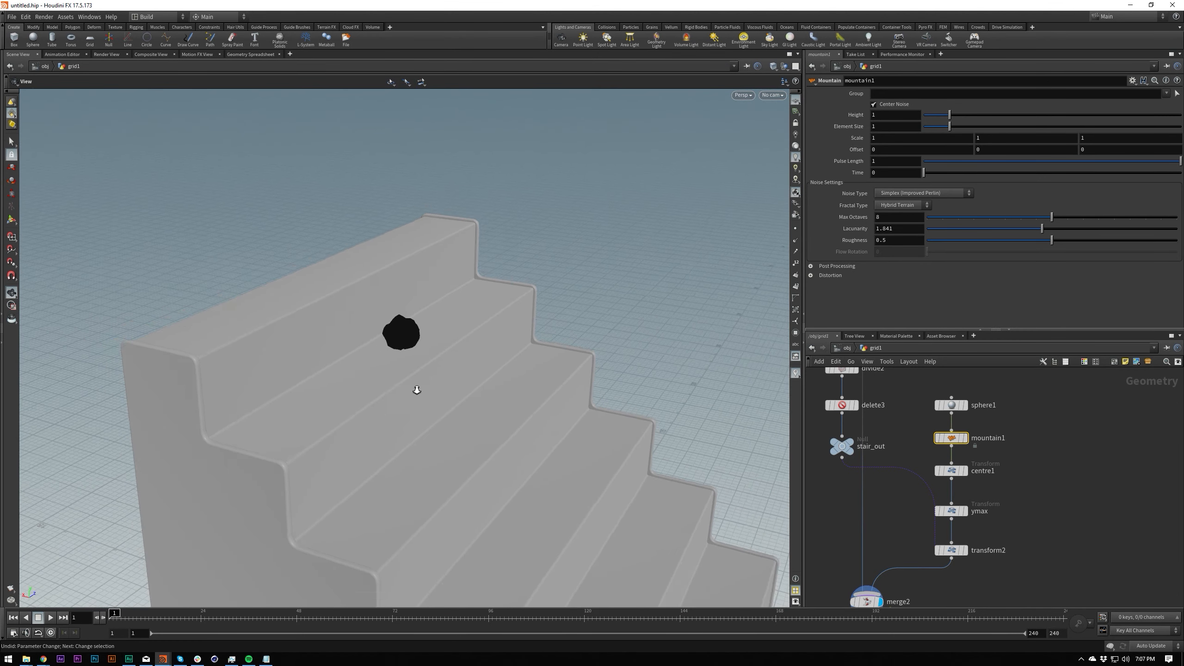
right_click_drag(437, 382, 582, 439)
Step: Move the sphere branch and merge2 together to the other side of the stair_out branch in the network
middle_click_drag(991, 574, 1000, 404)
scroll(1007, 481, "down", 4)
middle_click_drag(981, 458, 948, 533)
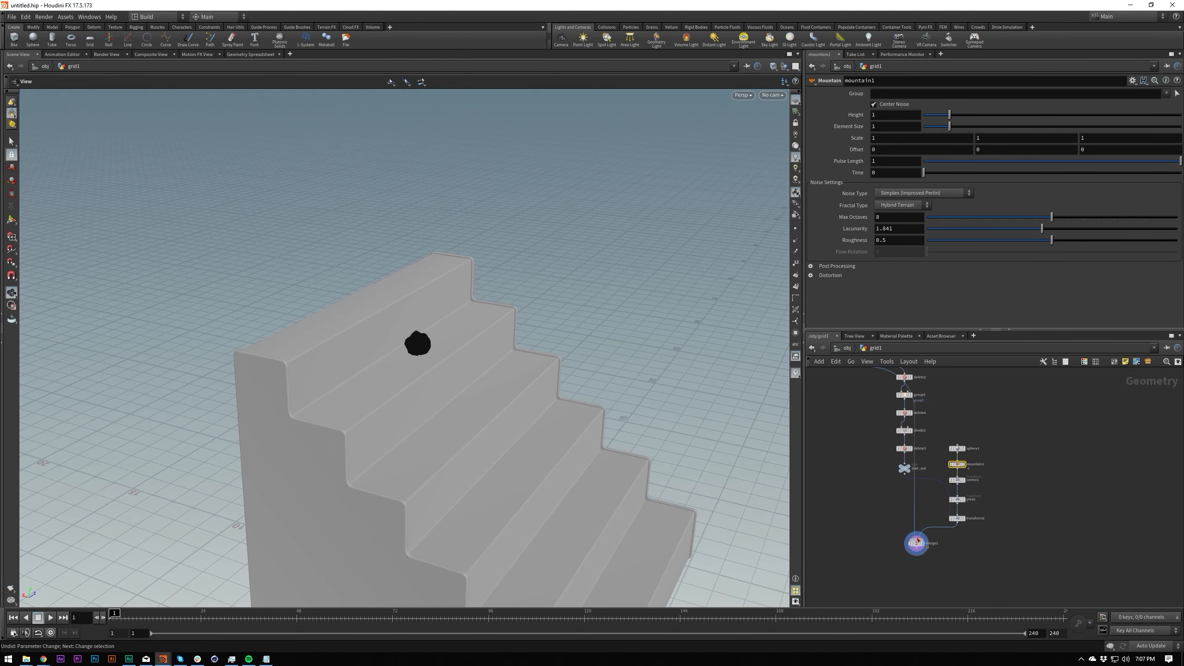
middle_click_drag(892, 477, 907, 493)
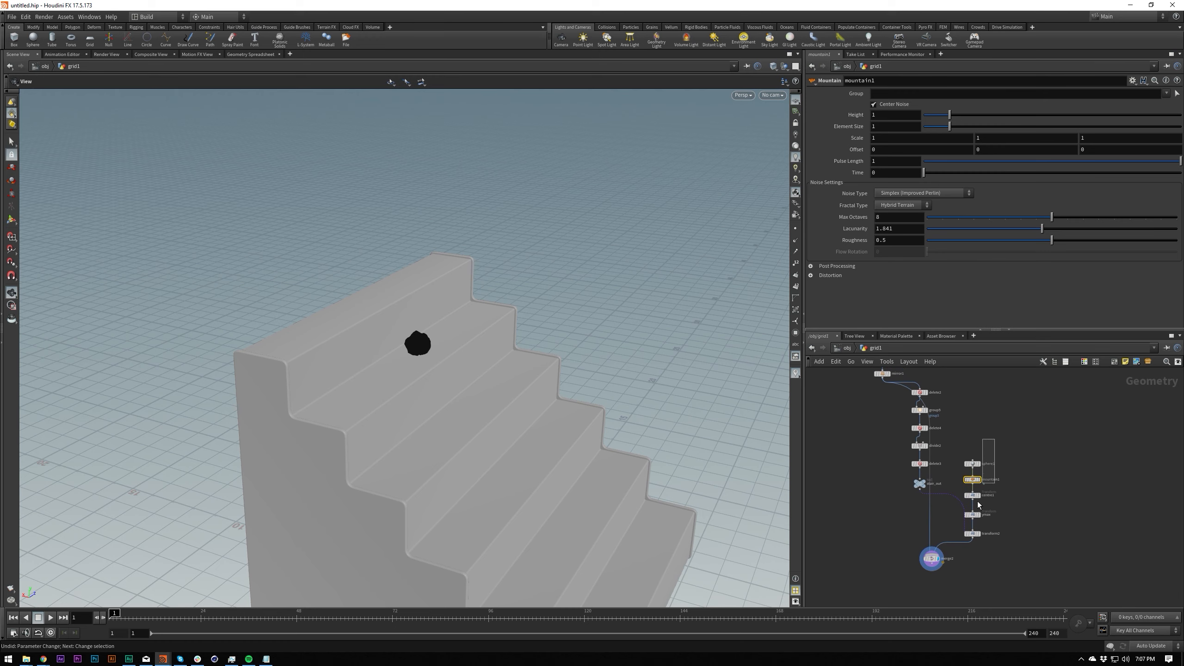
left_click_drag(978, 505, 940, 570)
left_click_drag(975, 536, 877, 479)
middle_click_drag(911, 529, 917, 612)
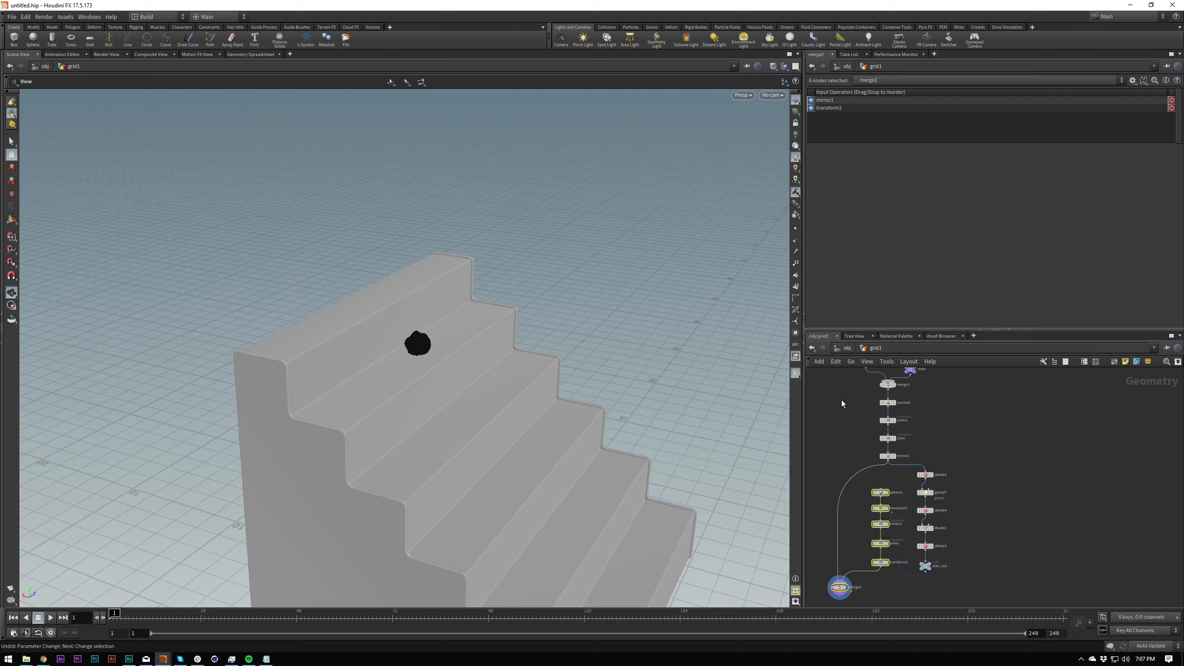
Step: Pull the normal1 node out of the staircase chain above mirror1 and set it aside
left_click(887, 403)
middle_click_drag(973, 510, 978, 459)
left_click(847, 539)
scroll(900, 570, "down", 3)
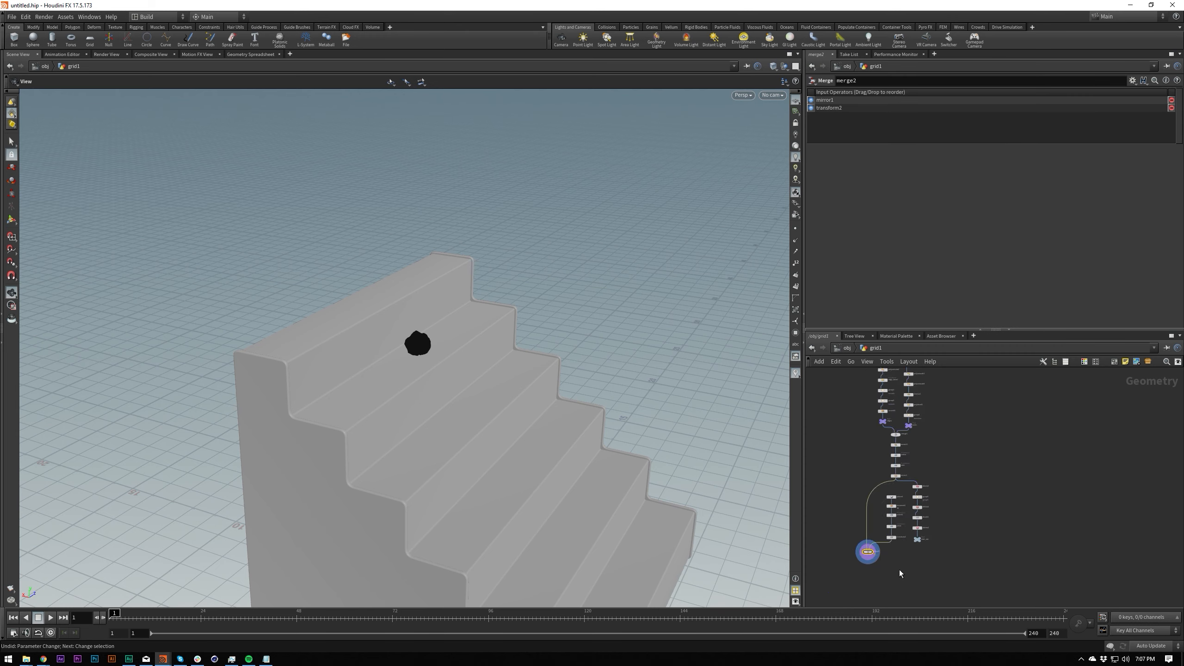
middle_click_drag(877, 444, 879, 409)
mouse_move(898, 406)
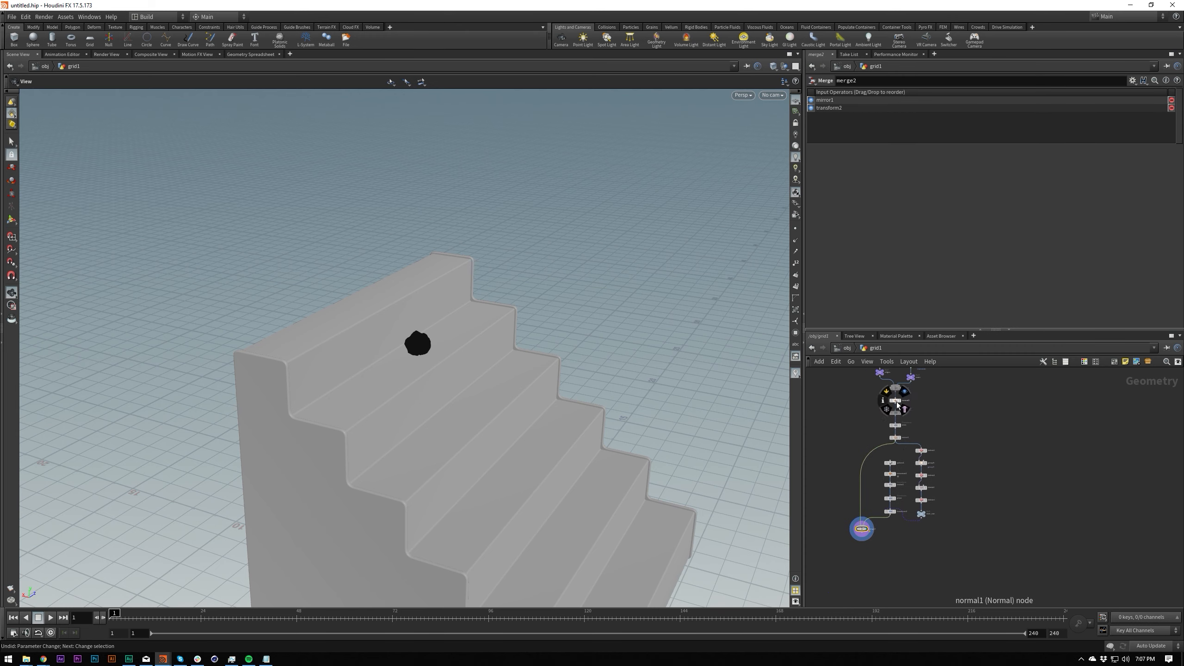
scroll(895, 402, "up", 2)
mouse_move(895, 402)
left_mouse_down()
mouse_move(922, 448)
mouse_move(905, 405)
left_mouse_up()
mouse_move(906, 409)
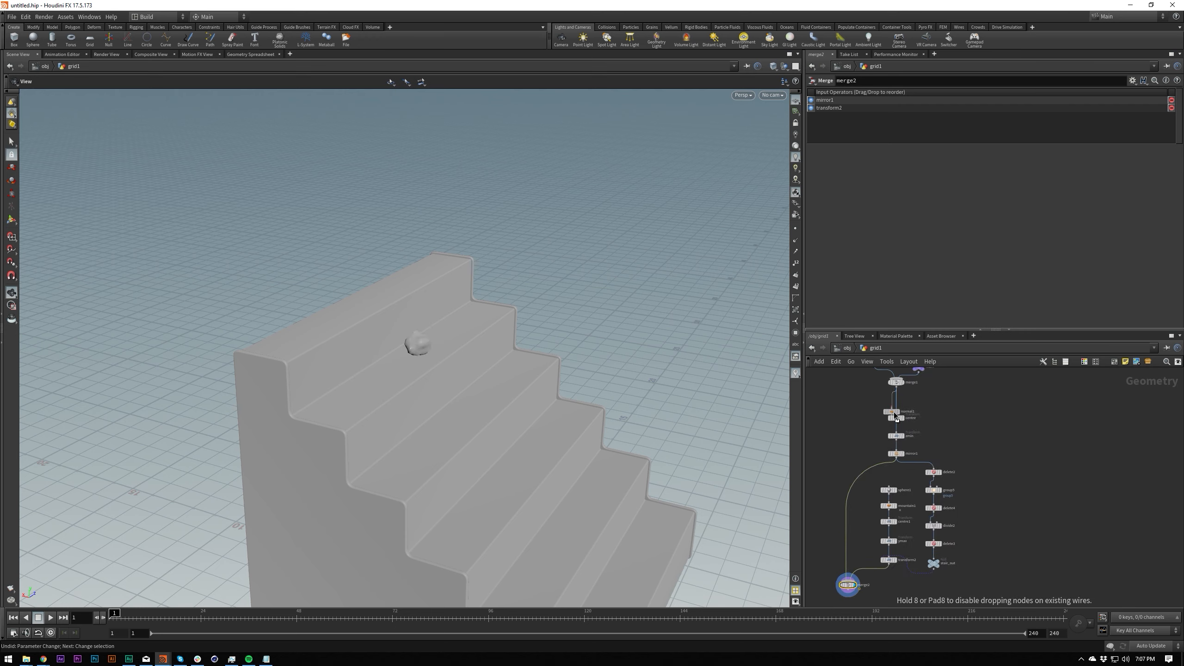
left_click_drag(896, 403, 992, 455)
Step: Connect the normal1 node below merge2 and display its result
middle_click_drag(1021, 519, 1026, 469)
left_click(997, 408)
left_click(999, 399)
left_click_drag(999, 401, 855, 559)
left_click_drag(854, 554, 854, 544)
left_click(854, 559)
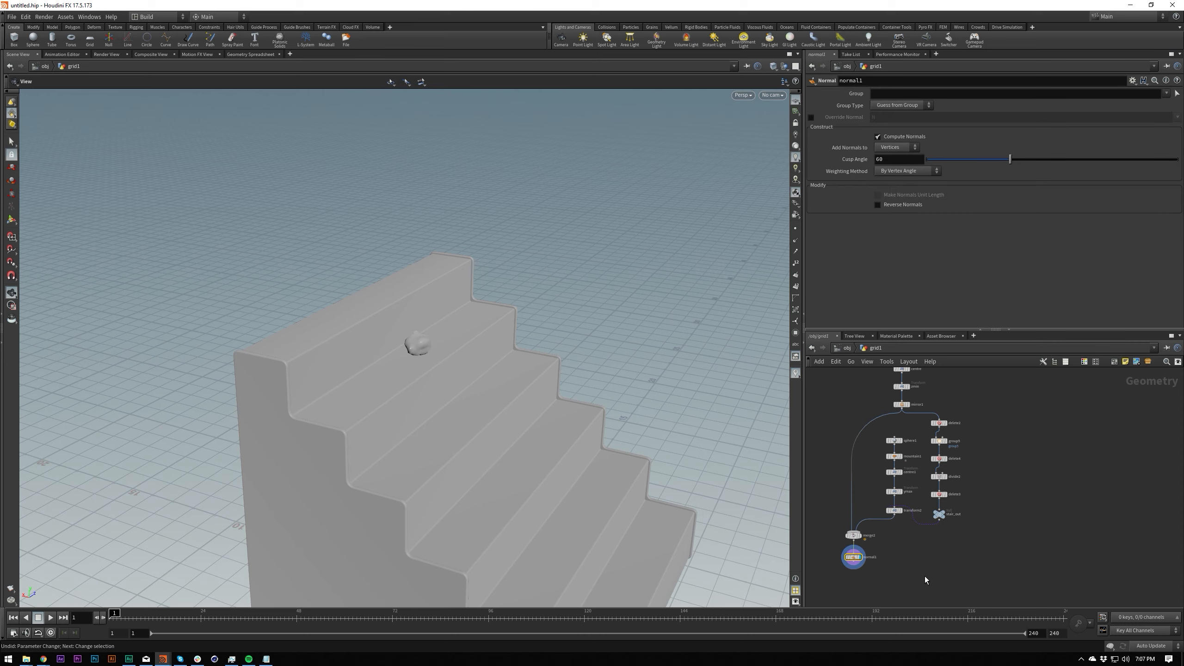
Step: Set sphere1's frequency to 15 and inspect the displaced rock on the staircase
left_click_drag(520, 422, 467, 374)
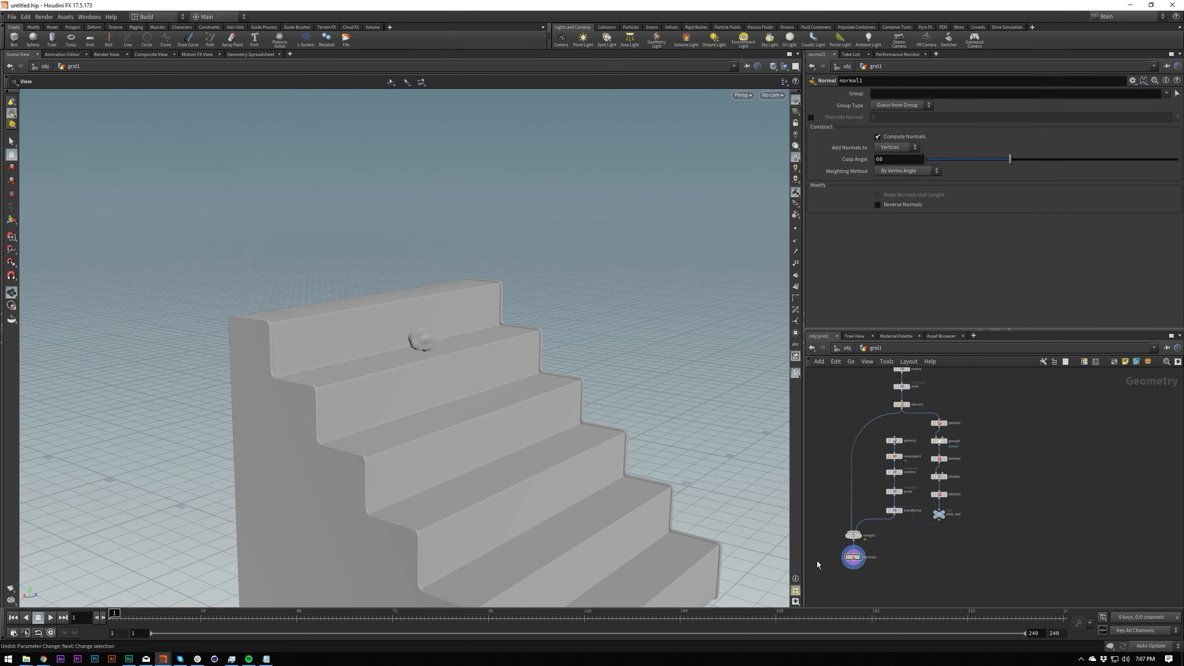
scroll(867, 518, "up", 3)
middle_click_drag(871, 514, 875, 540)
scroll(865, 525, "down", 3)
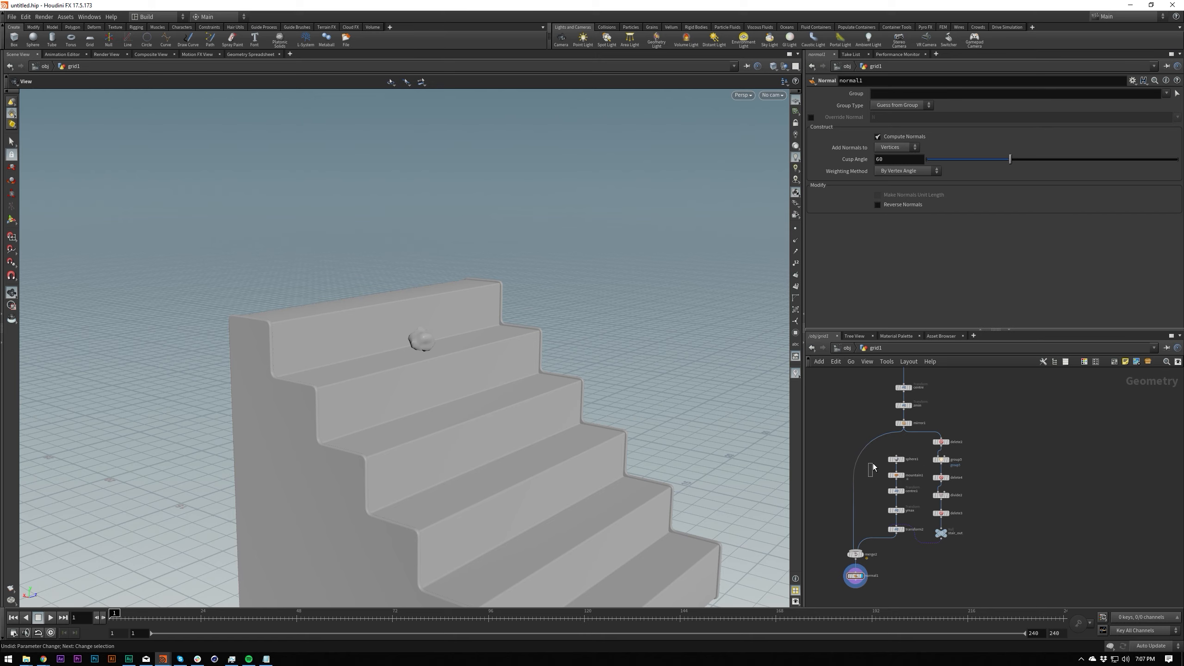
left_click(905, 459)
middle_click_drag(965, 174, 897, 186)
left_click_drag(605, 444, 375, 395)
scroll(540, 447, "down", 4)
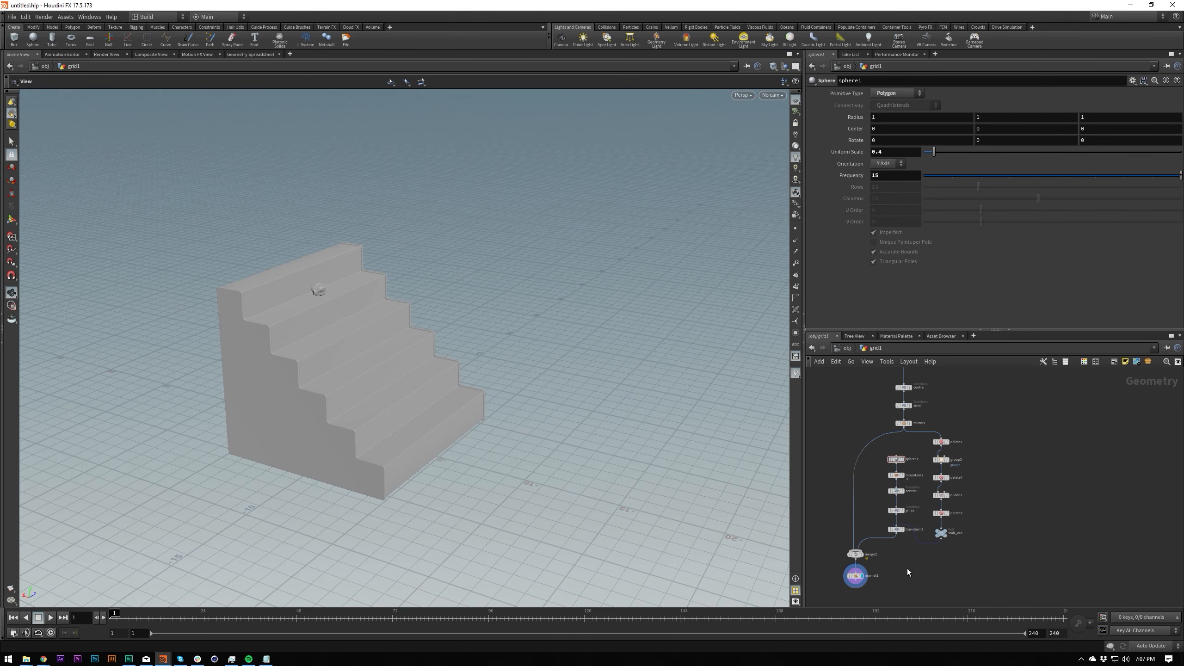
left_click_drag(402, 443, 552, 362)
scroll(922, 532, "down", 6)
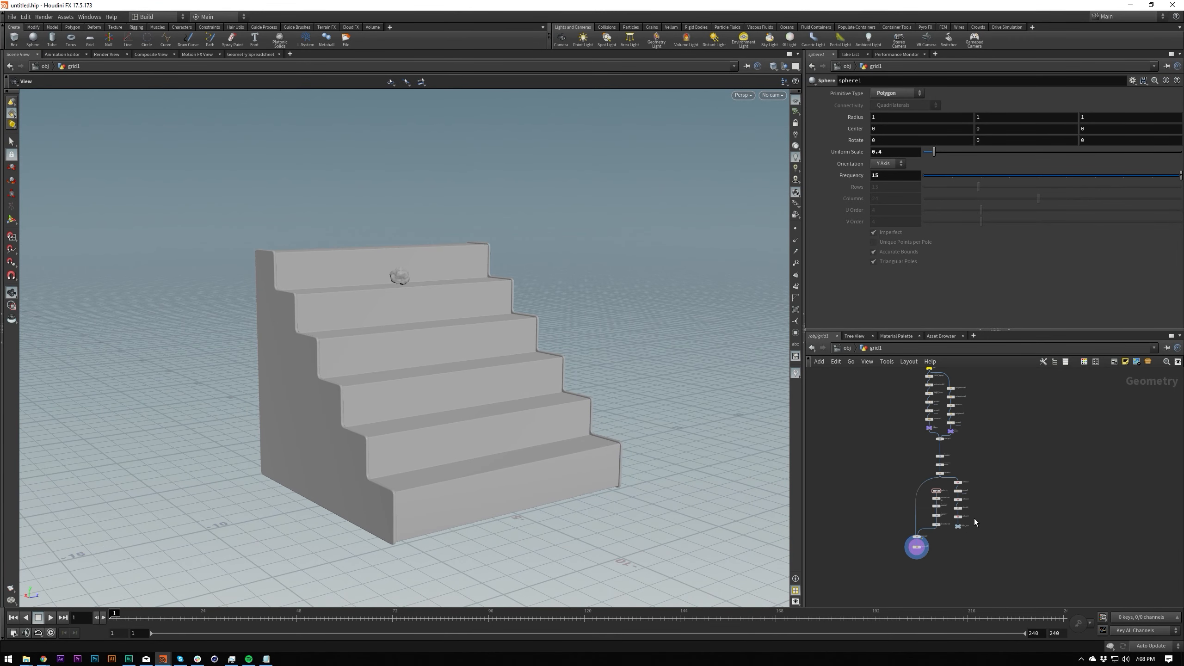